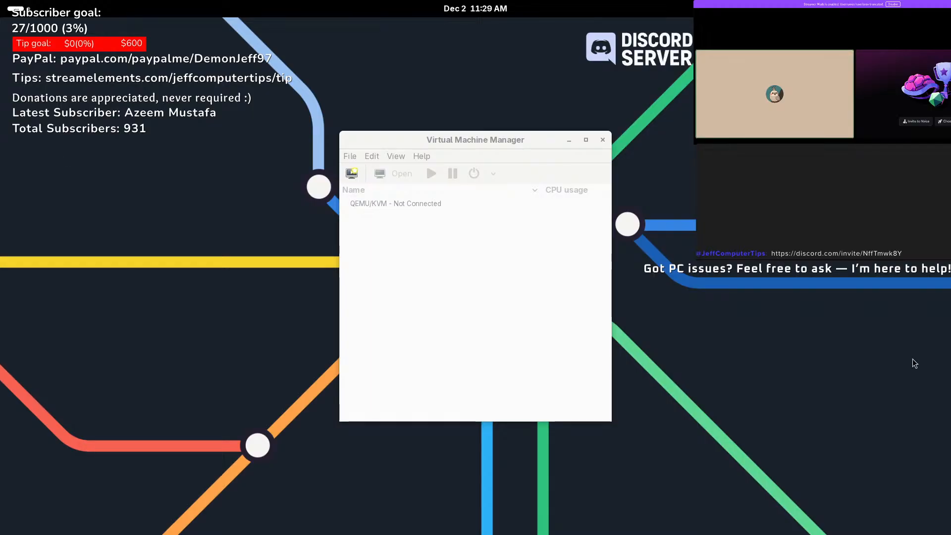
- Select the not-yet-connected QEMU/KVM connection in Virtual Machine Manager
{"action": "left_click", "coordinate": [522, 295]}
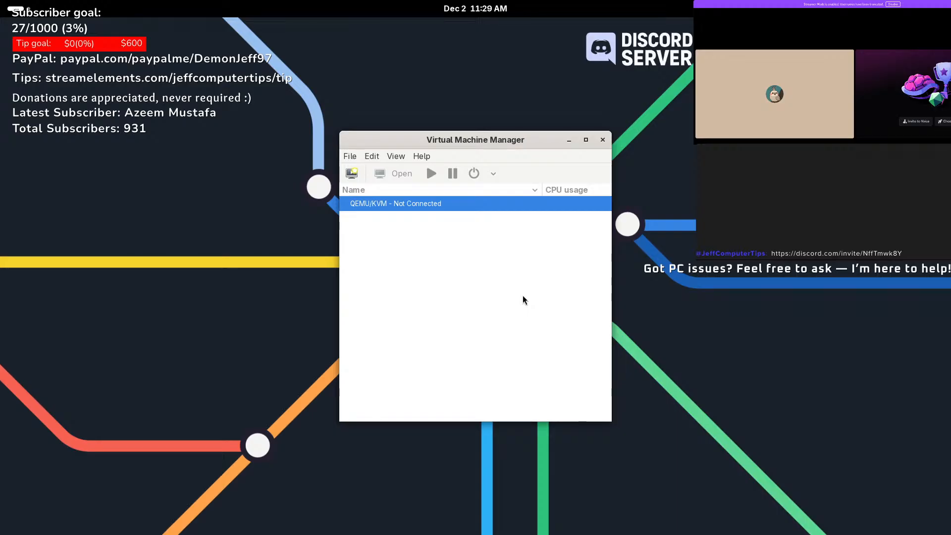
- Open Dolphin full-screen and copy pfsense-V2.7.2.iso from the Ventoy drive
{"action": "mouse_move", "coordinate": [2, 5]}
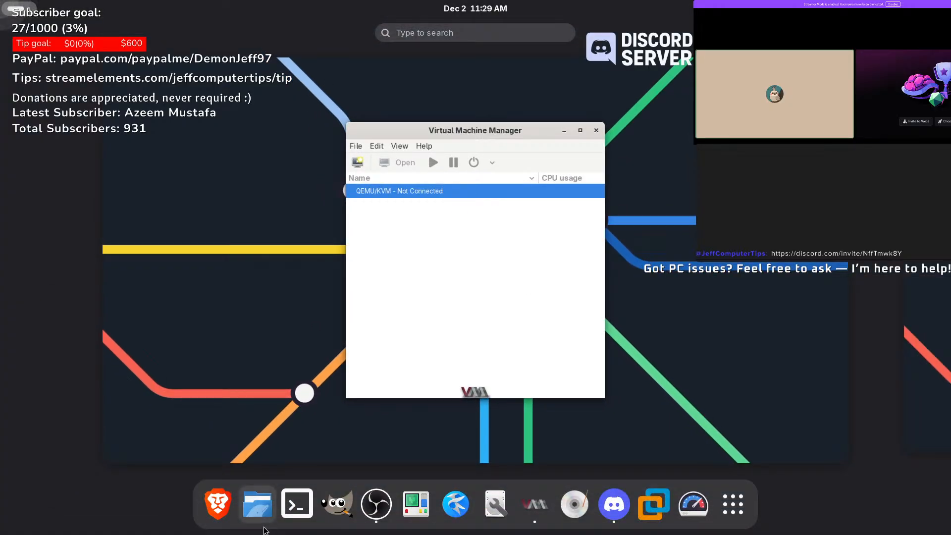
{"action": "left_click", "coordinate": [257, 503]}
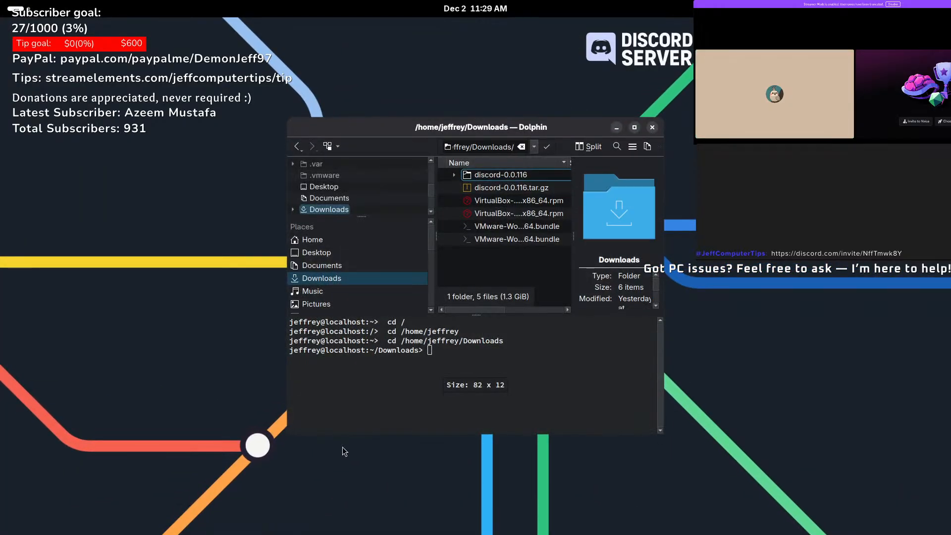
{"action": "left_click", "coordinate": [634, 127]}
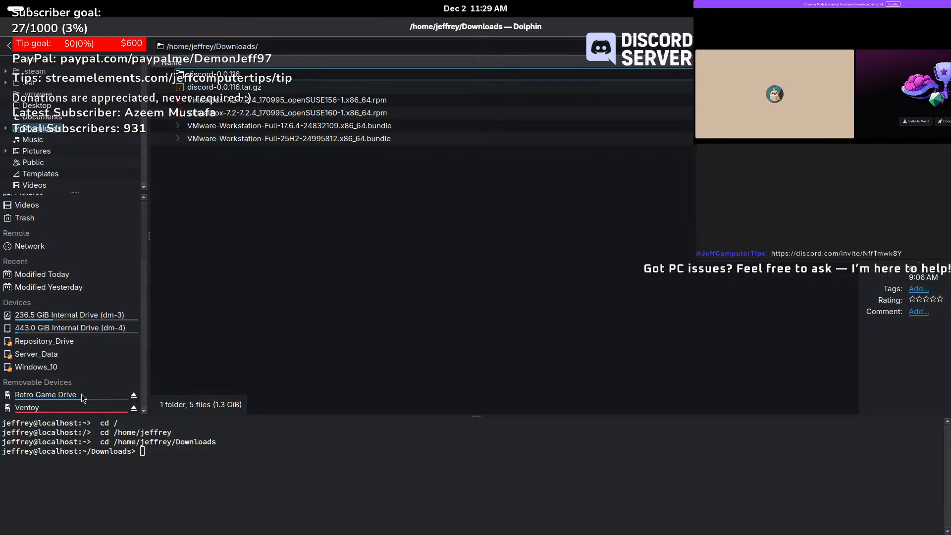
{"action": "left_click", "coordinate": [62, 408]}
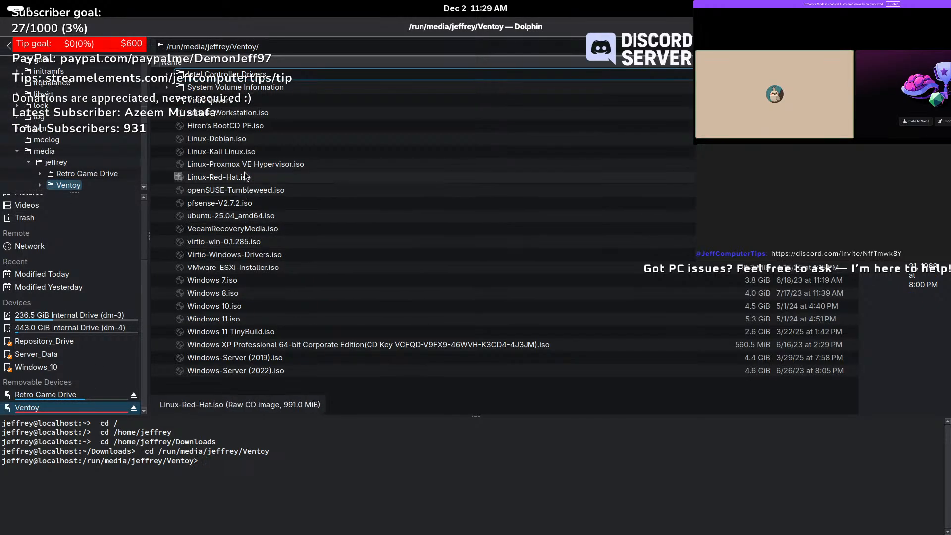
{"action": "right_click", "coordinate": [222, 204]}
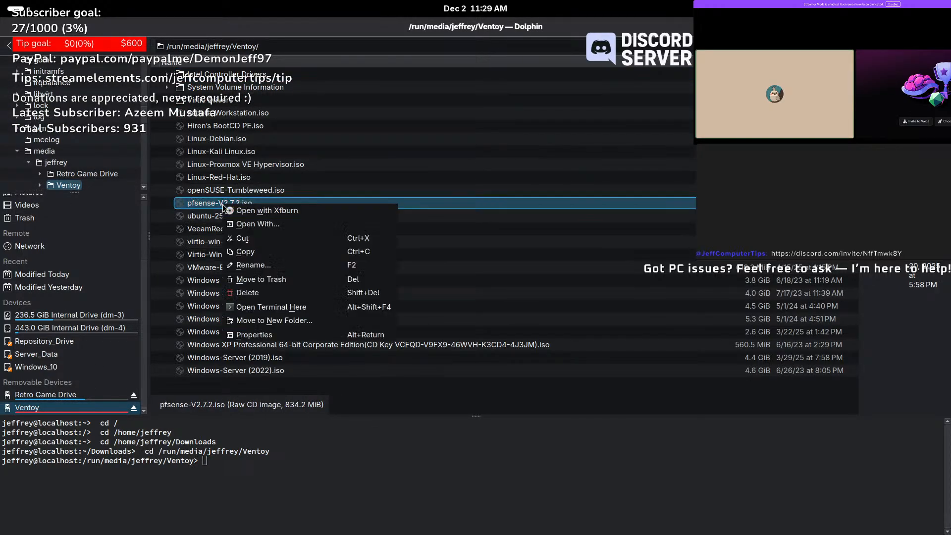
{"action": "left_click", "coordinate": [285, 250]}
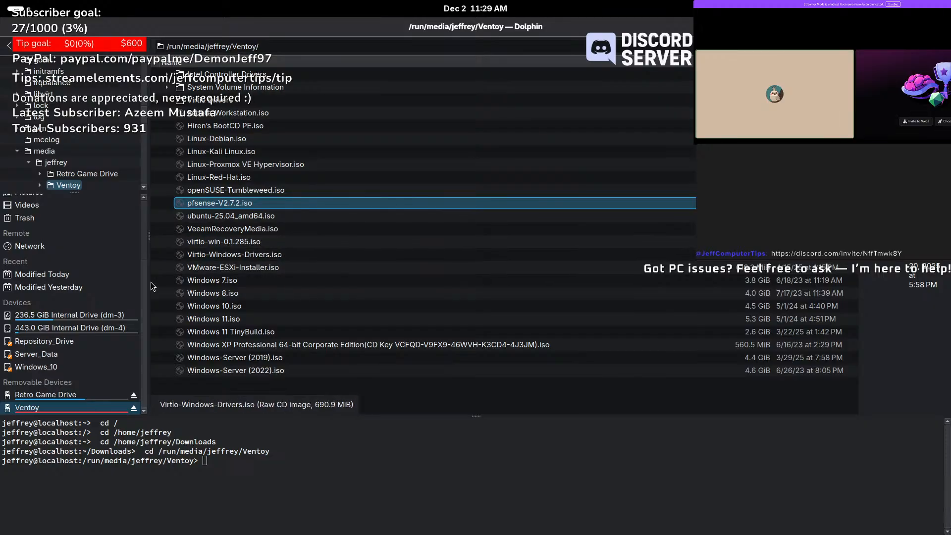
- Delete the VMware 17.6.4 bundle, the VirtualBox rpms and discord-0.0.116.tar.gz from Downloads
{"action": "scroll", "coordinate": [66, 262], "scroll_direction": "up", "scroll_amount": 3}
{"action": "left_click", "coordinate": [58, 251]}
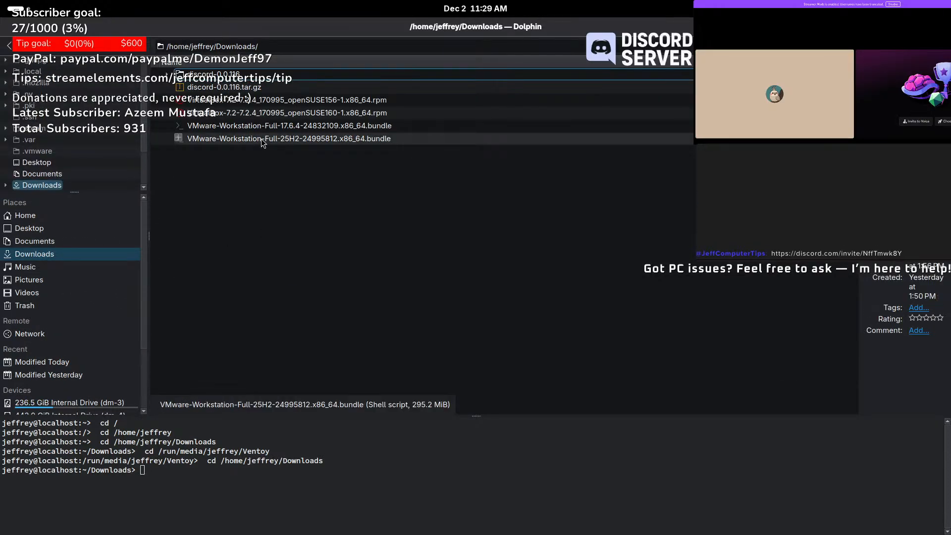
{"action": "left_click", "coordinate": [292, 125]}
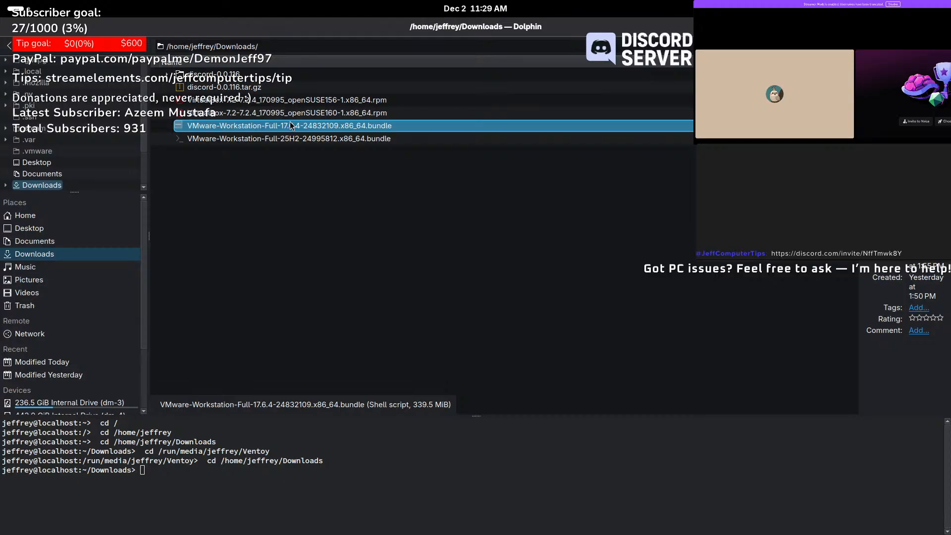
{"action": "key", "text": "Delete"}
{"action": "left_click", "coordinate": [286, 105]}
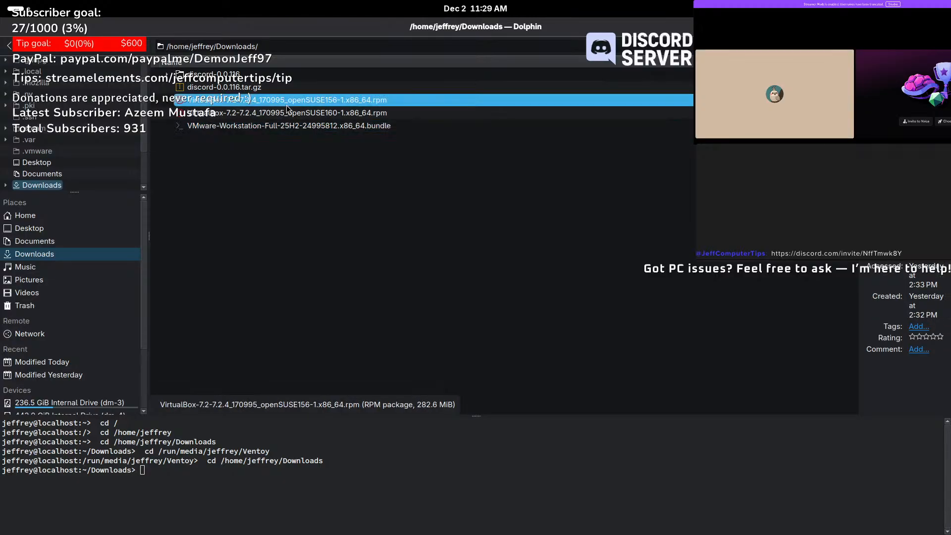
{"action": "key", "text": "Delete"}
{"action": "key", "text": "Delete"}
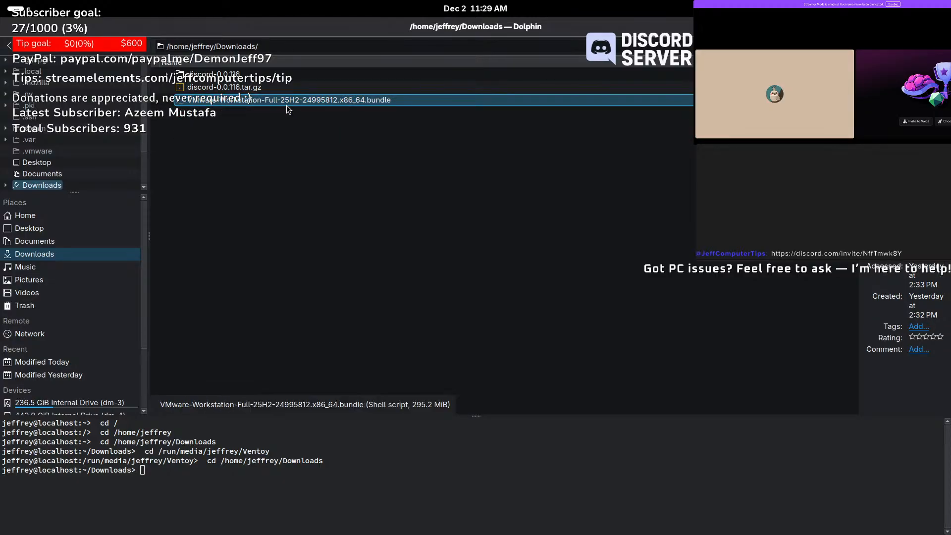
{"action": "left_click", "coordinate": [198, 86]}
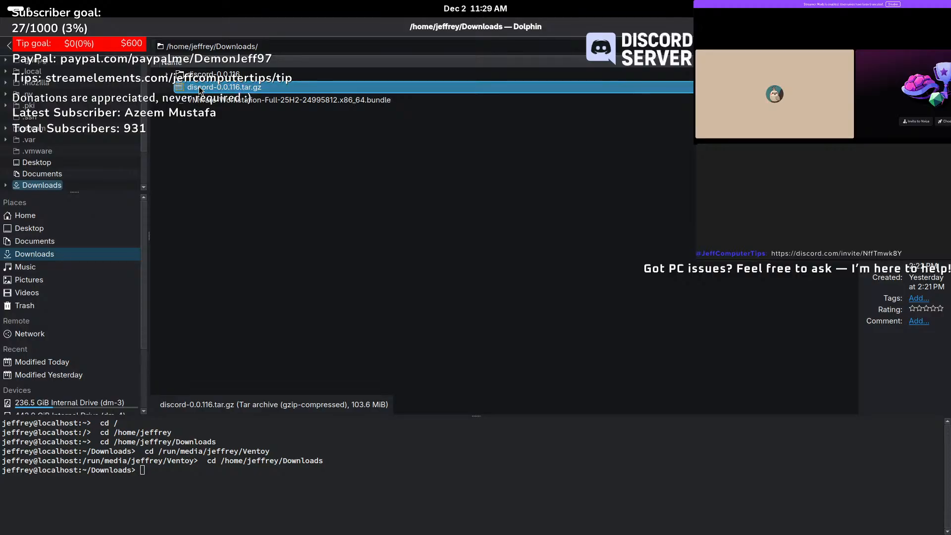
{"action": "key", "text": "Delete"}
- Paste pfsense-V2.7.2.iso into the Downloads folder
{"action": "right_click", "coordinate": [241, 183]}
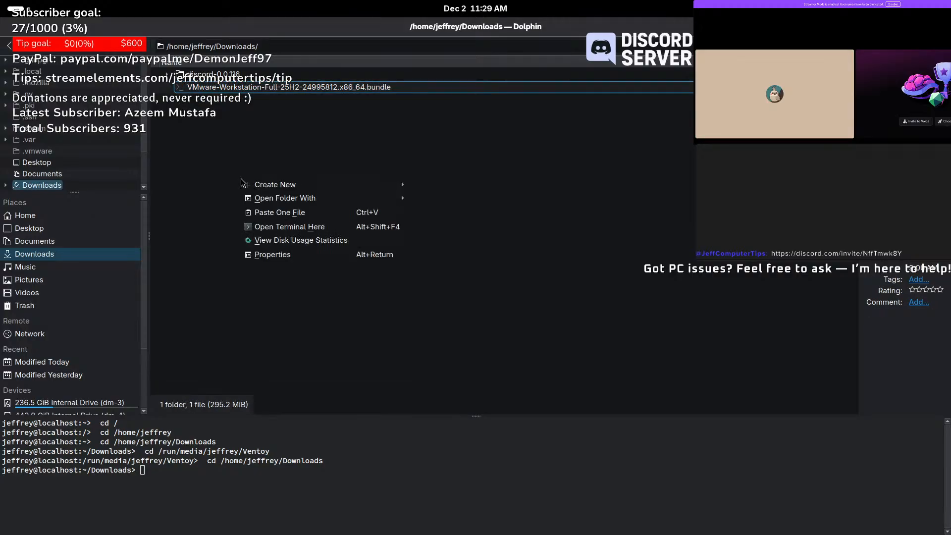
{"action": "left_click", "coordinate": [284, 209]}
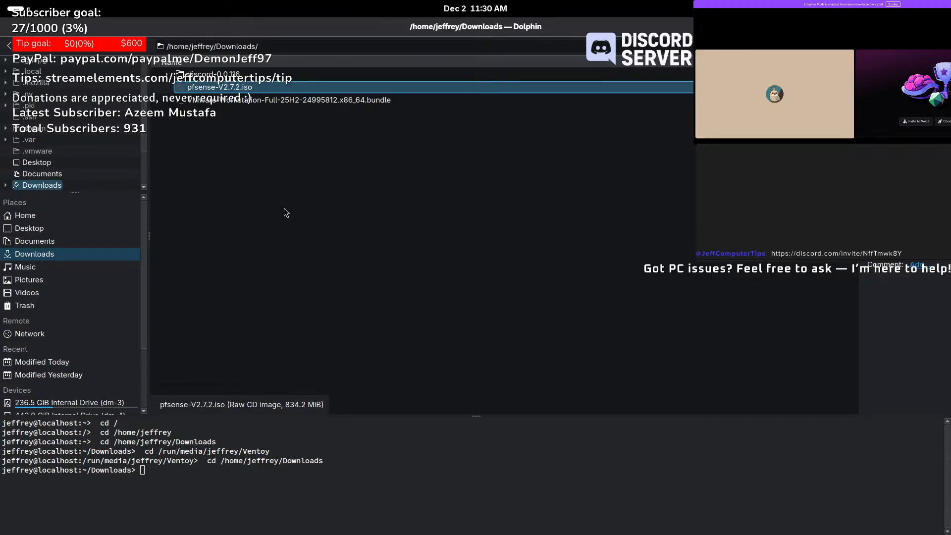
{"action": "left_click", "coordinate": [284, 208]}
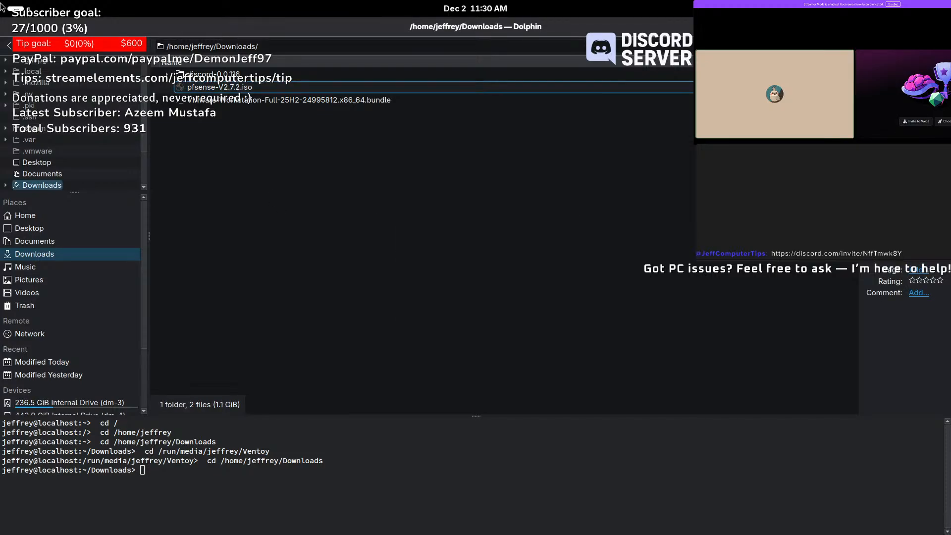
- Connect to QEMU/KVM to list its four VMs and launch the New VM wizard
{"action": "mouse_move", "coordinate": [2, 6]}
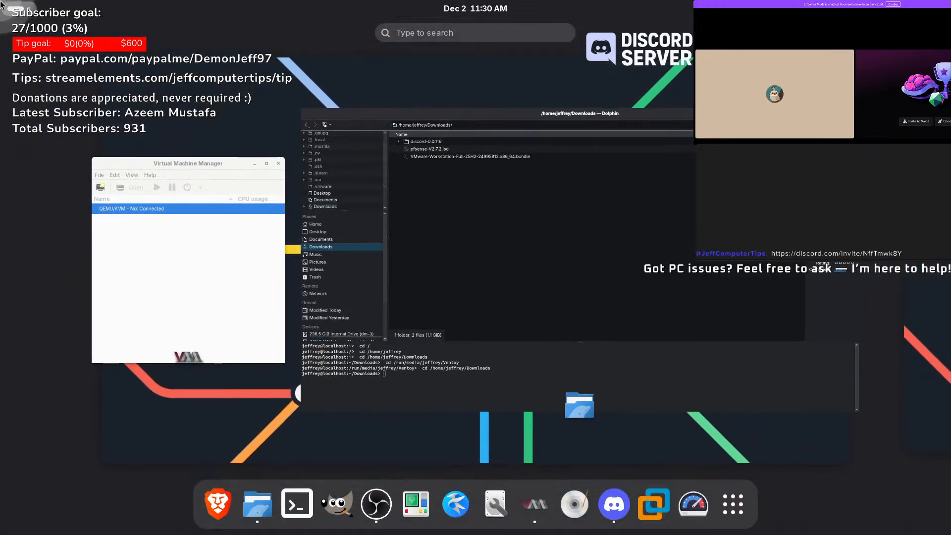
{"action": "left_click", "coordinate": [177, 269]}
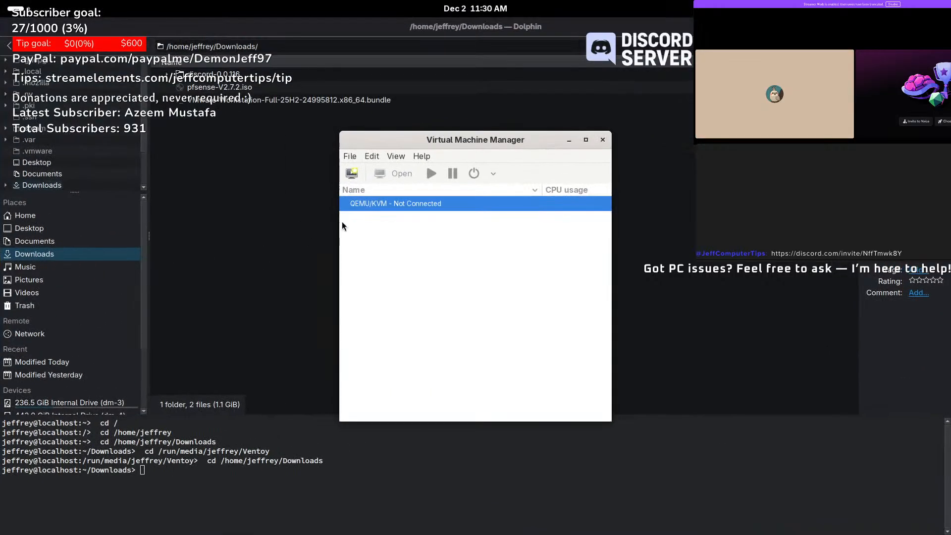
{"action": "double_click", "coordinate": [401, 204]}
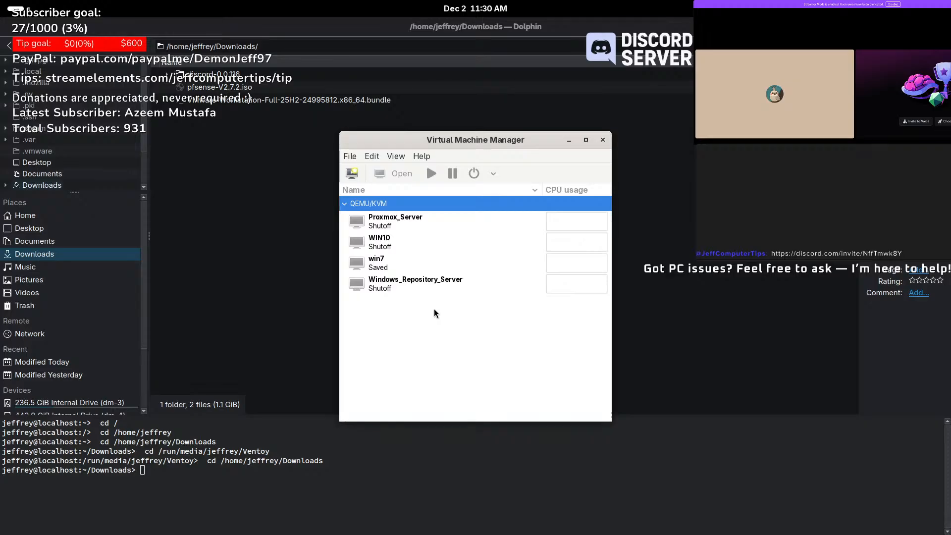
{"action": "left_click", "coordinate": [352, 173]}
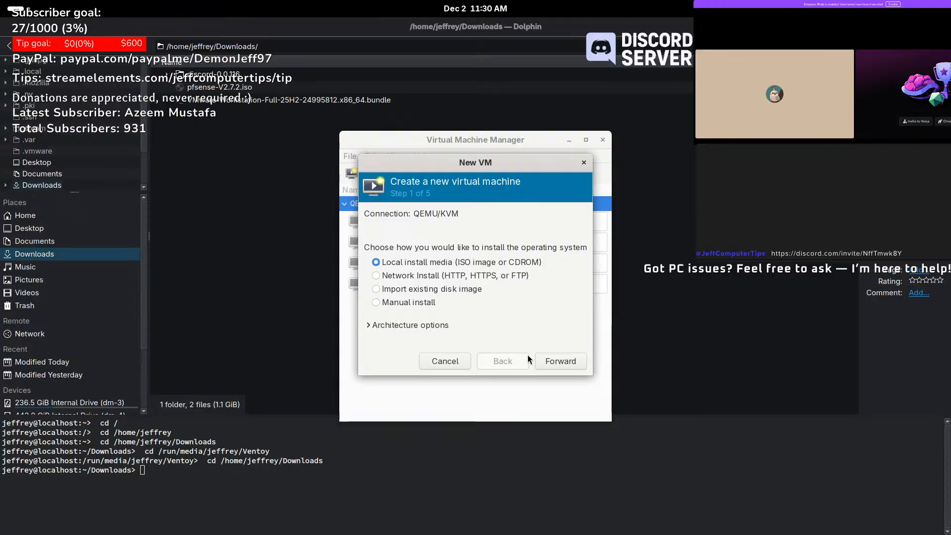
- Use pfsense-V2.7.2.iso from Download_Pool as the local install media
{"action": "left_click", "coordinate": [553, 365]}
{"action": "left_click", "coordinate": [611, 230]}
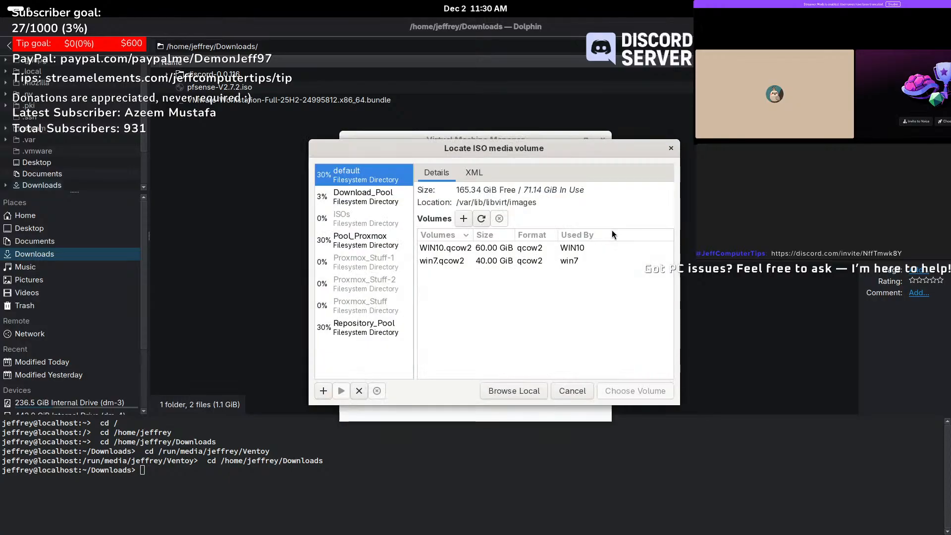
{"action": "left_click", "coordinate": [363, 199]}
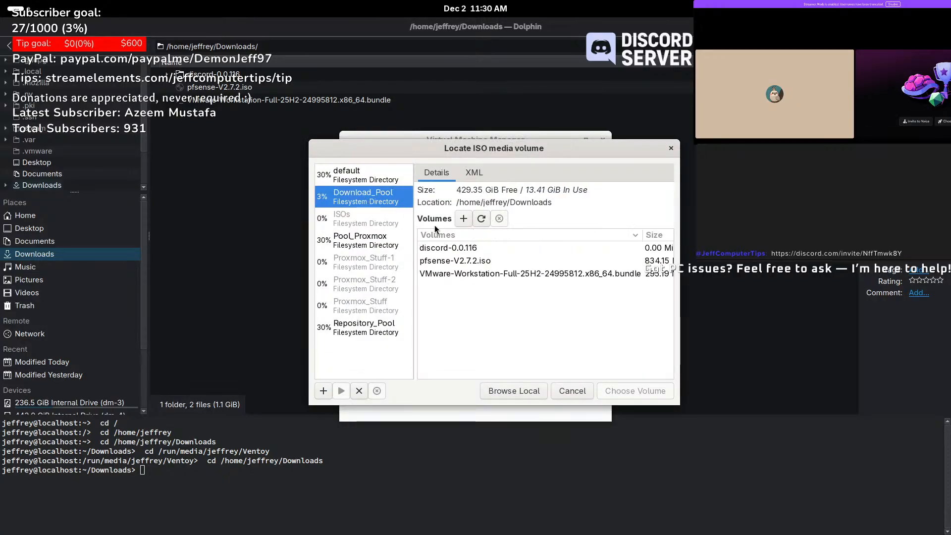
{"action": "left_click", "coordinate": [467, 260]}
{"action": "left_click", "coordinate": [655, 391]}
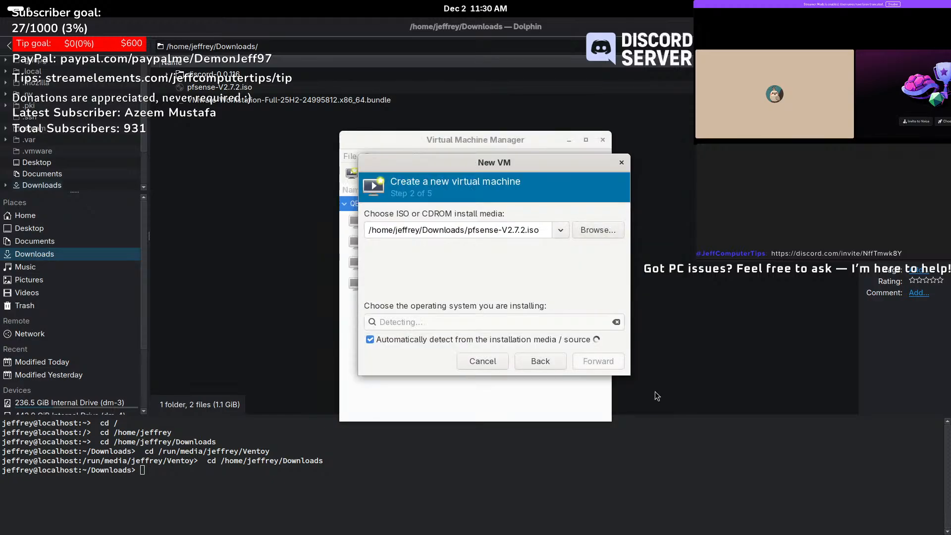
- Turn off automatic OS detection and set the OS to Generic or unknown
{"action": "left_click", "coordinate": [465, 337]}
{"action": "left_click", "coordinate": [468, 322]}
{"action": "type", "text": "ge"}
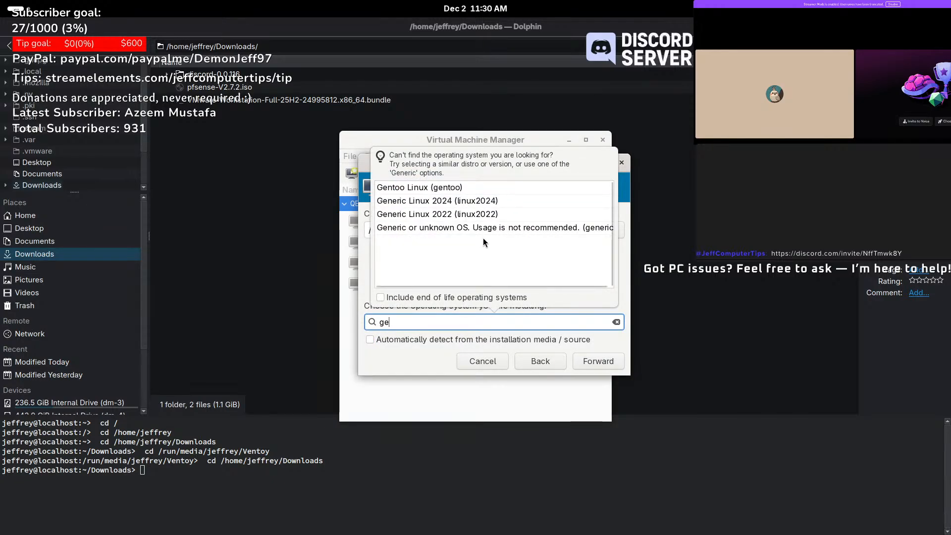
{"action": "left_click", "coordinate": [491, 229]}
{"action": "left_click", "coordinate": [593, 360]}
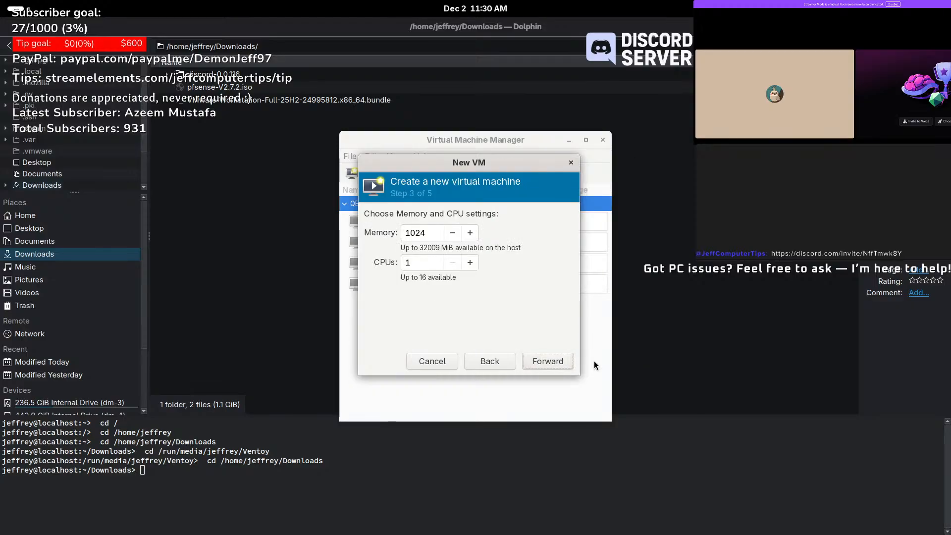
- Adjust the memory amount and give the VM 4 CPUs
{"action": "left_click", "coordinate": [411, 233]}
{"action": "type", "text": "0"}
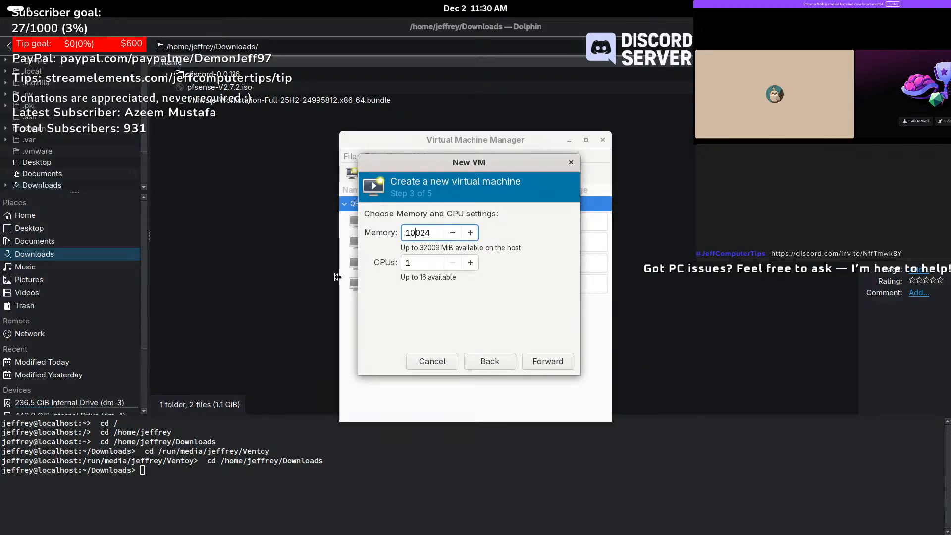
{"action": "left_click", "coordinate": [415, 264]}
{"action": "type", "text": "4"}
{"action": "left_click", "coordinate": [545, 355]}
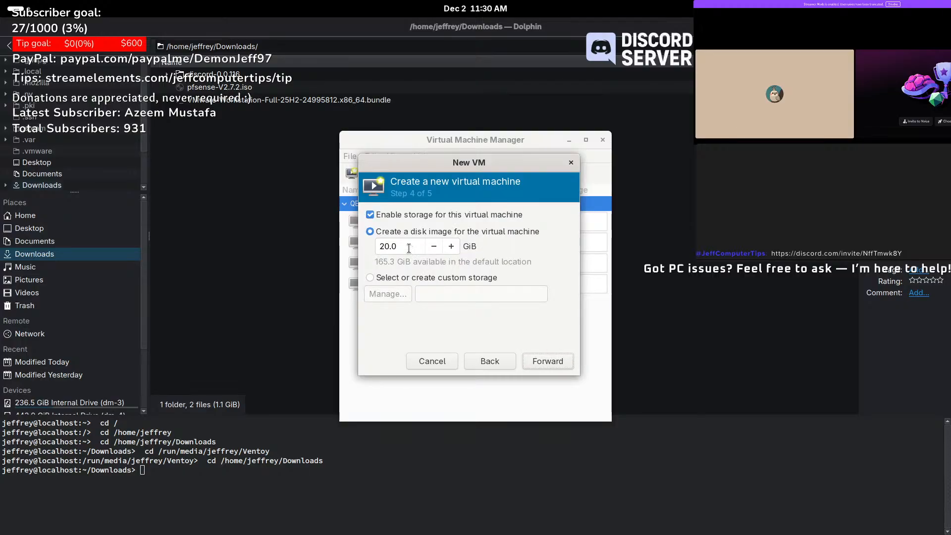
- Edit the disk image size, changing its last digit to 5
{"action": "left_click", "coordinate": [391, 246]}
{"action": "key", "text": "BackSpace"}
{"action": "type", "text": "5"}
{"action": "left_click", "coordinate": [549, 364]}
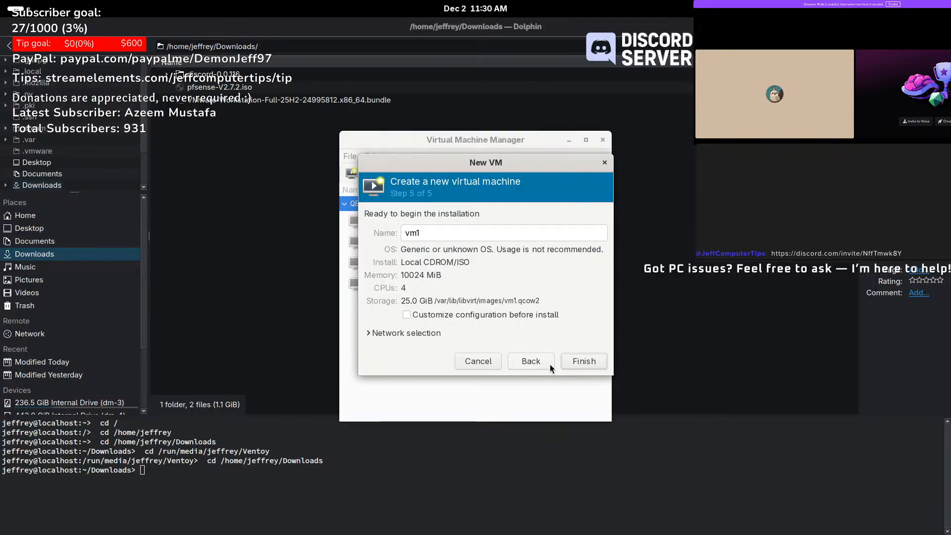
- Rename the VM from vm1 to PFSENSE_FIREWALL and finish the wizard
{"action": "left_click", "coordinate": [450, 231]}
{"action": "double_click", "coordinate": [449, 231]}
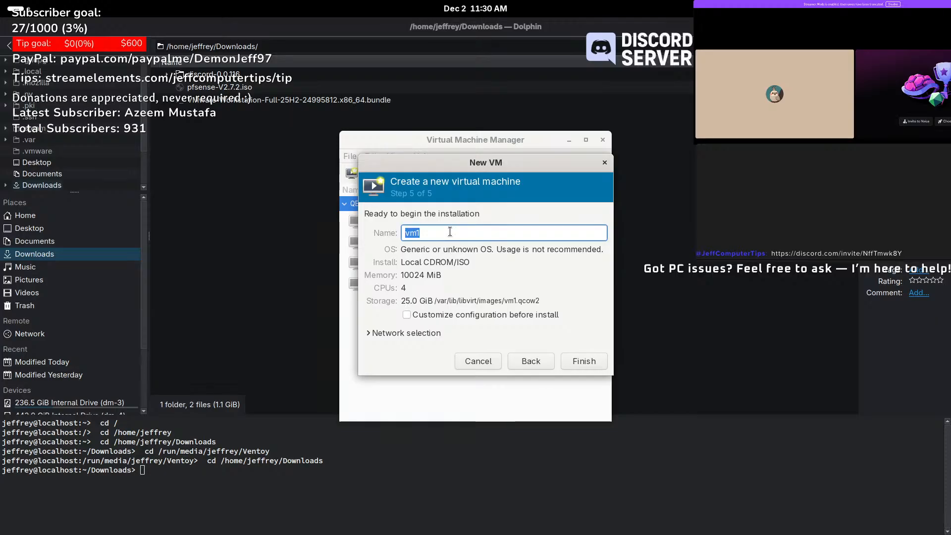
{"action": "type", "text": "PFSENSE_"}
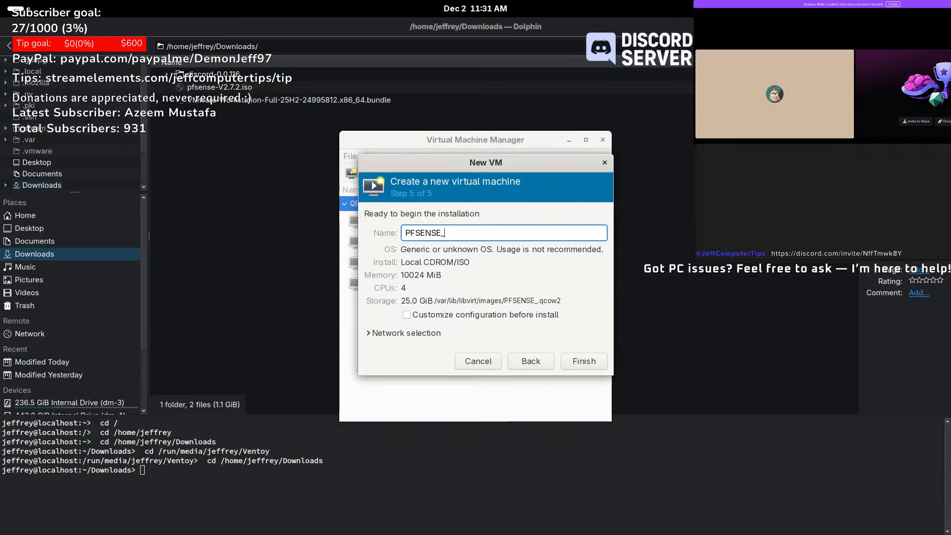
{"action": "type", "text": "FIREWALL"}
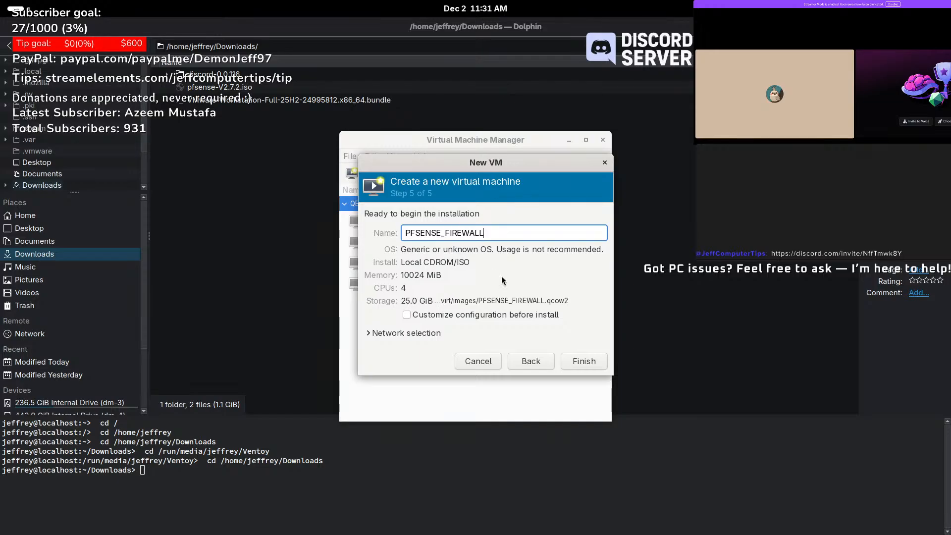
{"action": "left_click", "coordinate": [584, 361]}
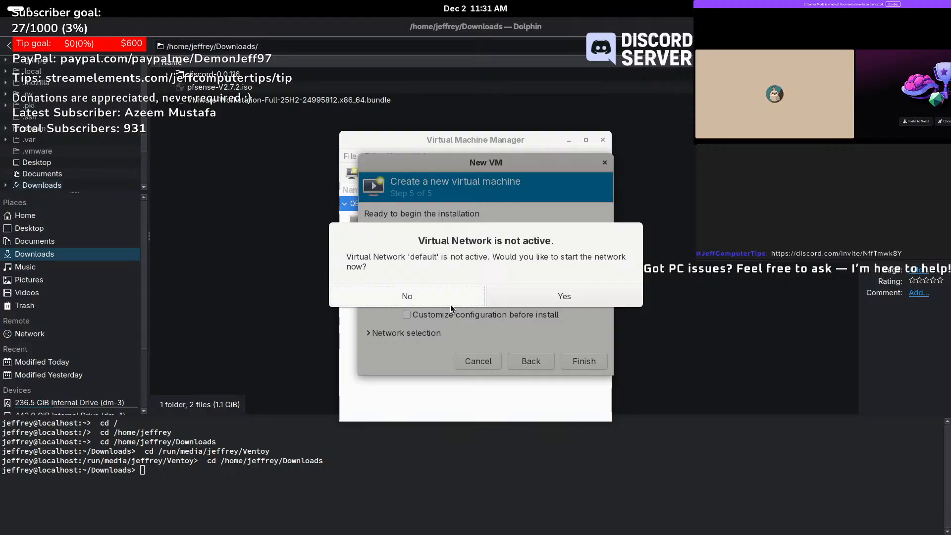
- Decline starting the default network, select Windows_Network instead, and create the VM
{"action": "left_click", "coordinate": [431, 294]}
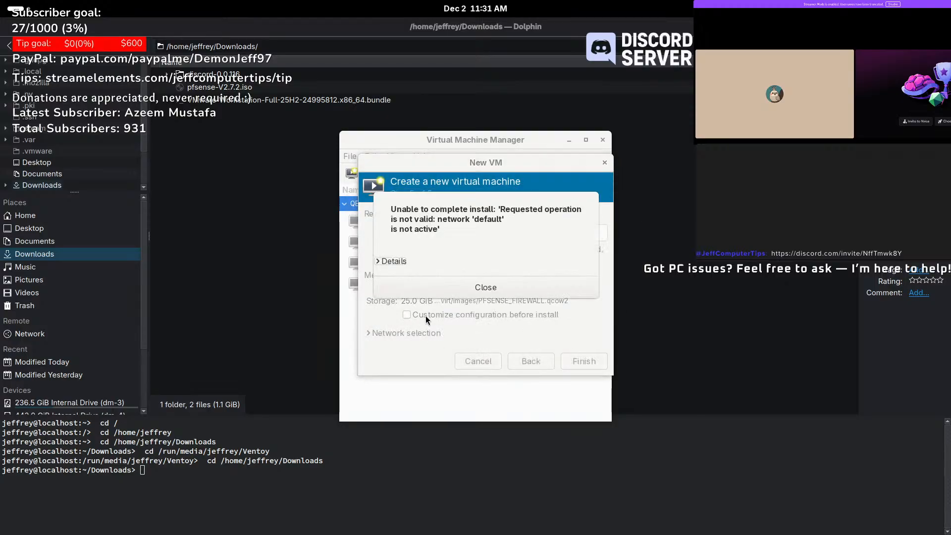
{"action": "left_click", "coordinate": [483, 287]}
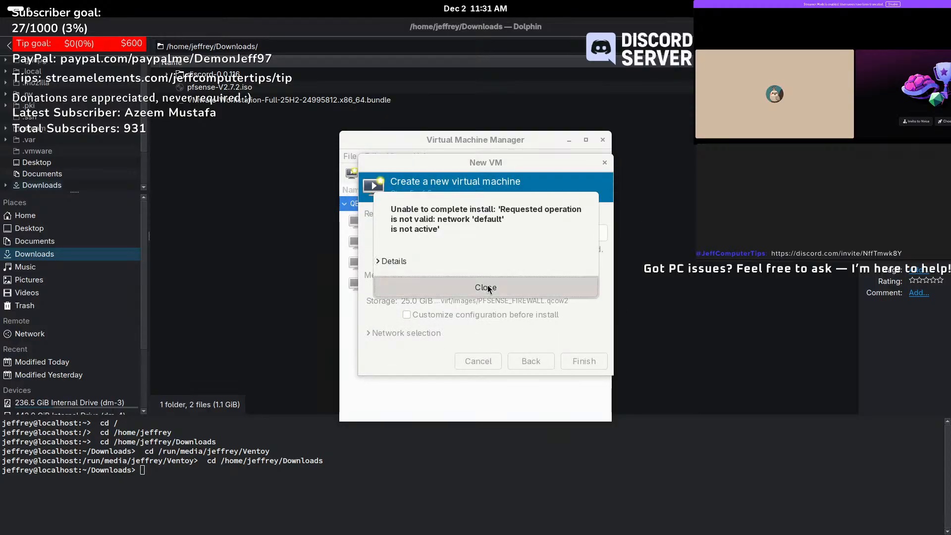
{"action": "left_click", "coordinate": [408, 333]}
{"action": "left_click", "coordinate": [452, 351]}
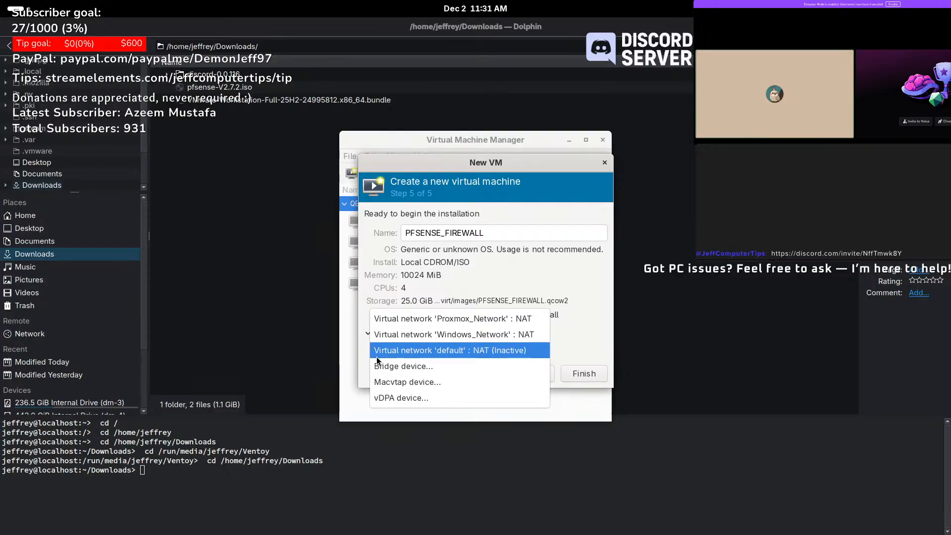
{"action": "left_click", "coordinate": [441, 338]}
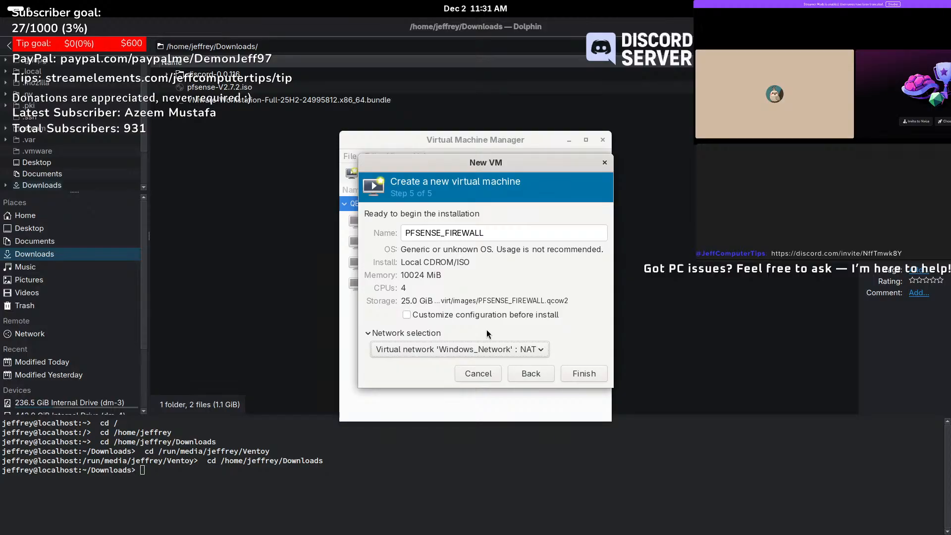
{"action": "left_click", "coordinate": [583, 374]}
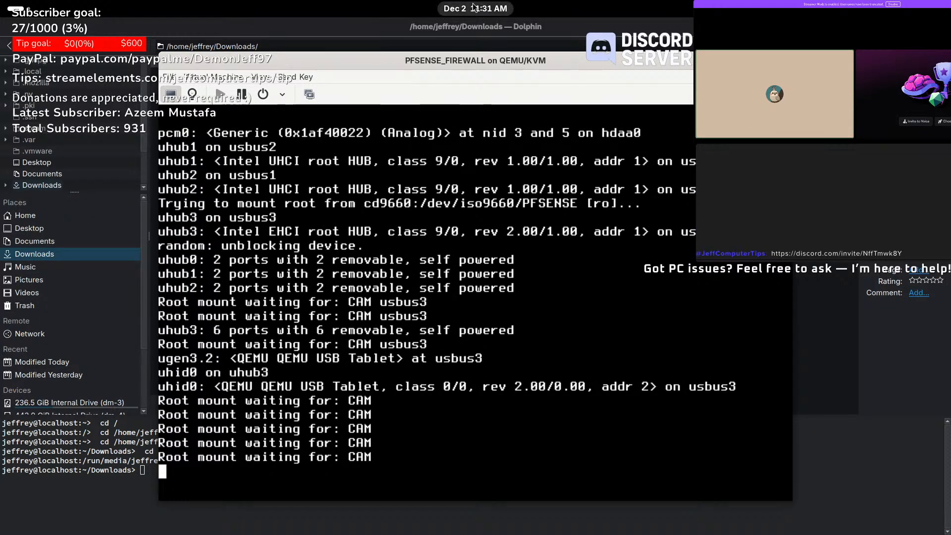
- Review the VM's existing NIC, then browse storage and controller options in Add Hardware
{"action": "left_click", "coordinate": [196, 98]}
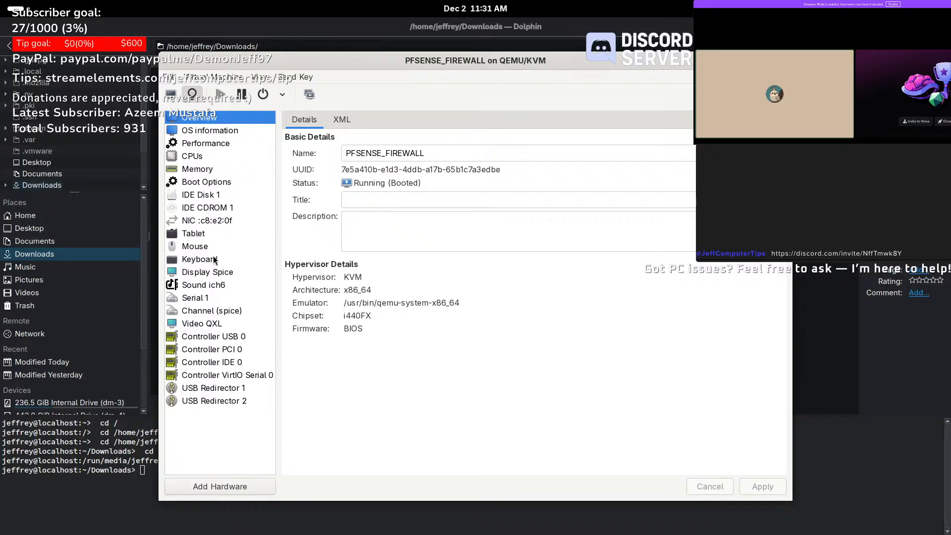
{"action": "left_click", "coordinate": [210, 221]}
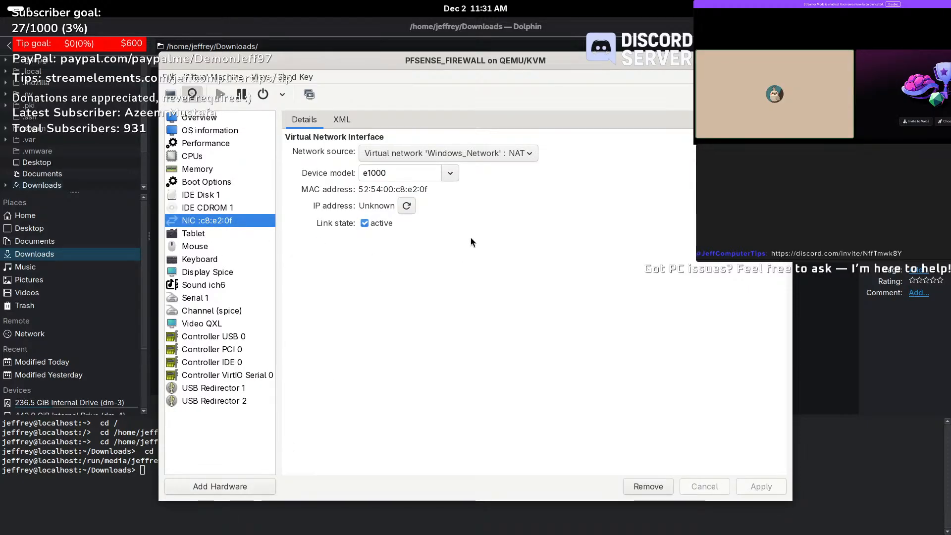
{"action": "left_click", "coordinate": [221, 488]}
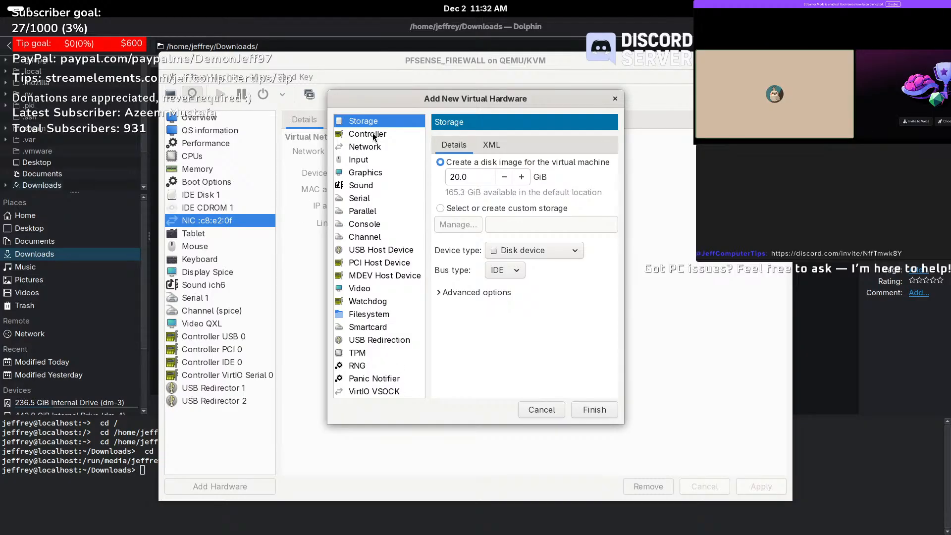
{"action": "left_click", "coordinate": [545, 255]}
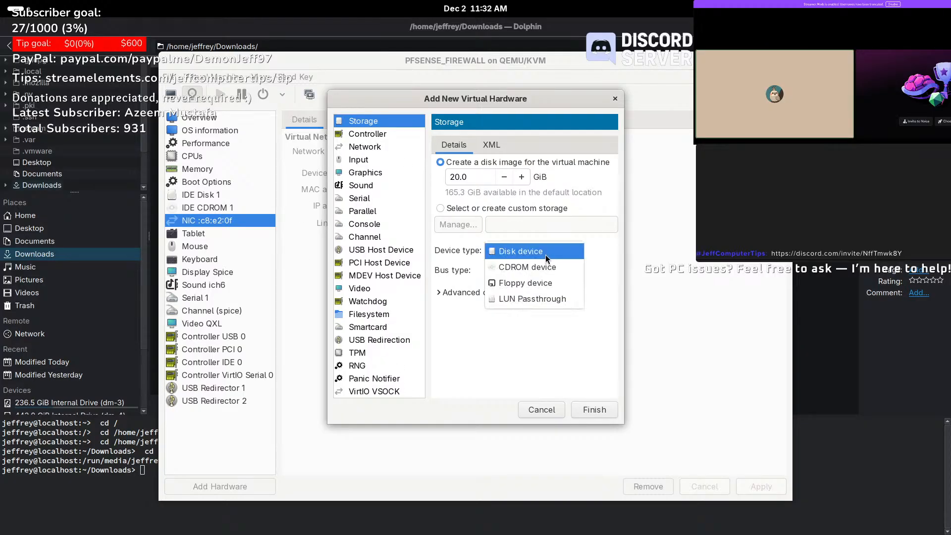
{"action": "left_click", "coordinate": [357, 142]}
{"action": "left_click", "coordinate": [360, 137]}
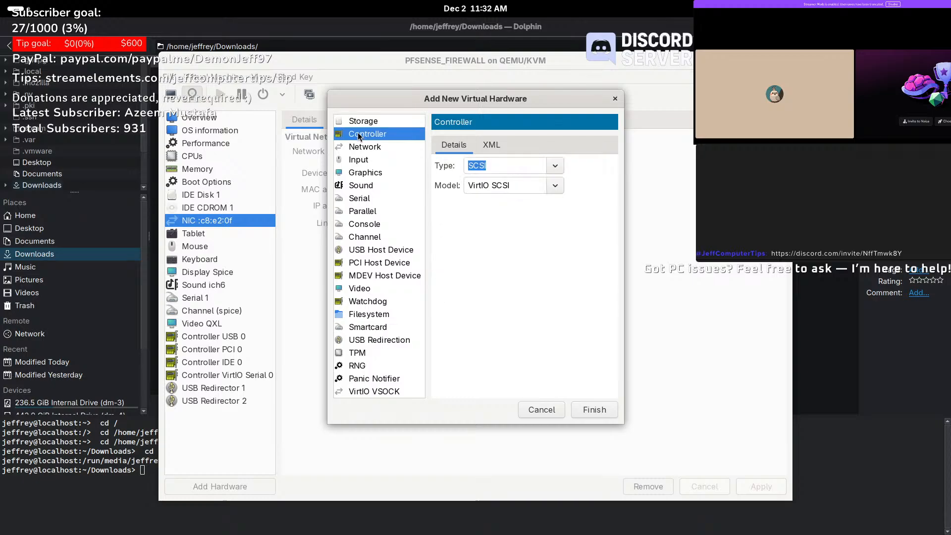
{"action": "left_click", "coordinate": [558, 170]}
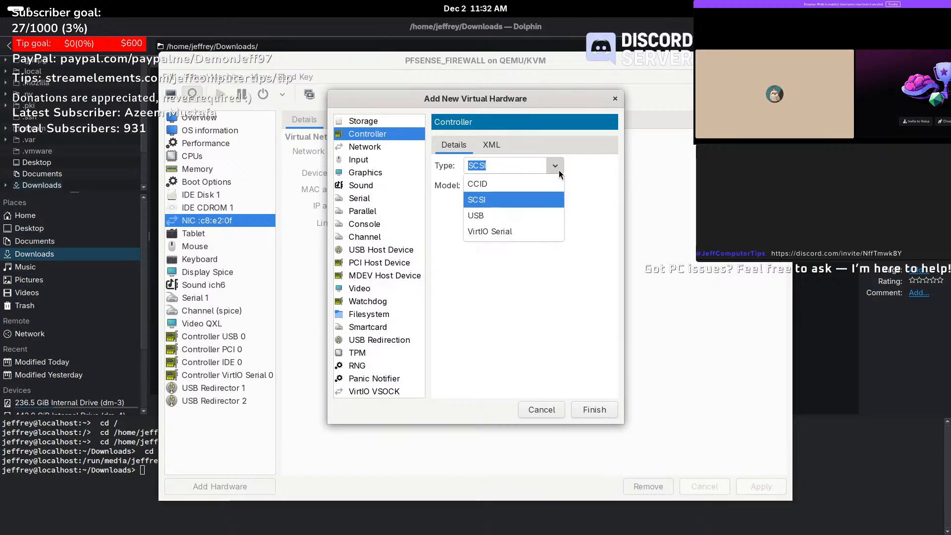
{"action": "left_click", "coordinate": [558, 170]}
- Add a network interface whose source is Windows_Network
{"action": "left_click", "coordinate": [384, 148]}
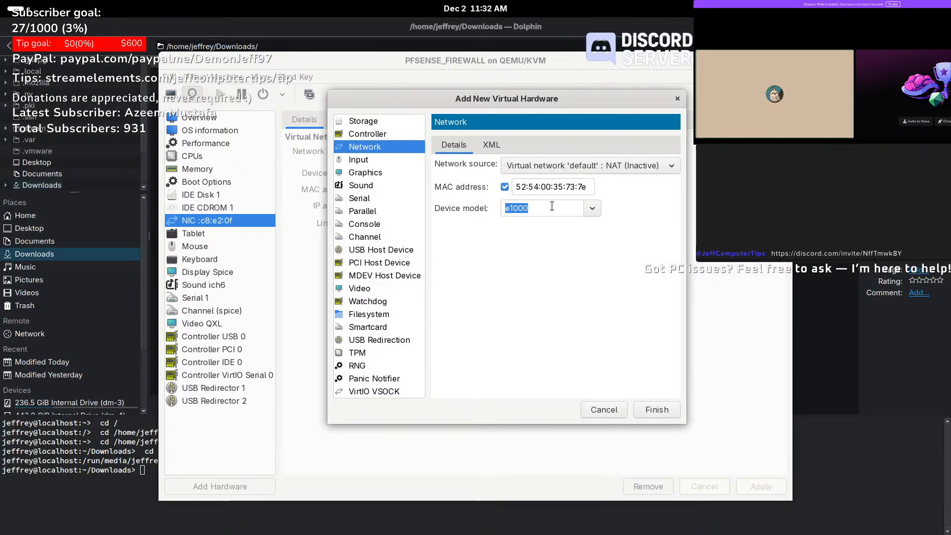
{"action": "left_click", "coordinate": [626, 171]}
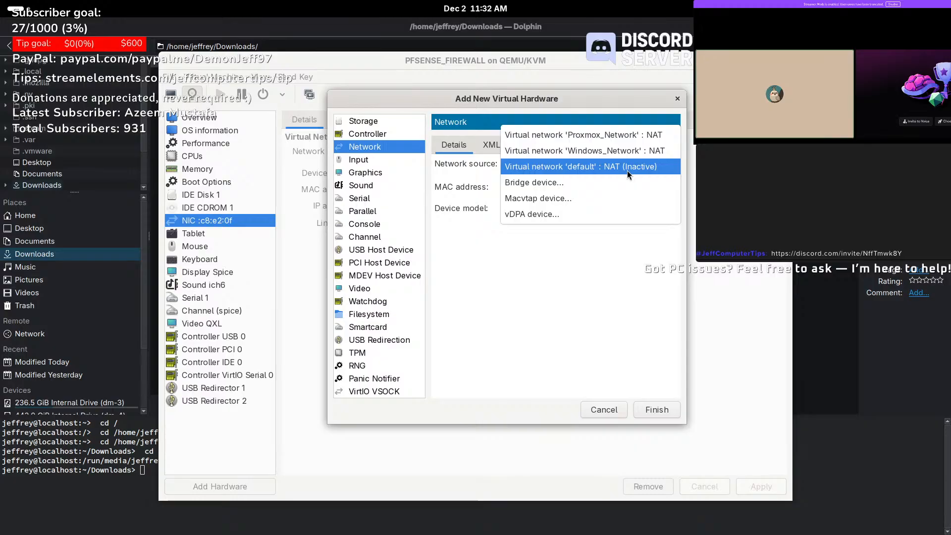
{"action": "left_click", "coordinate": [600, 152]}
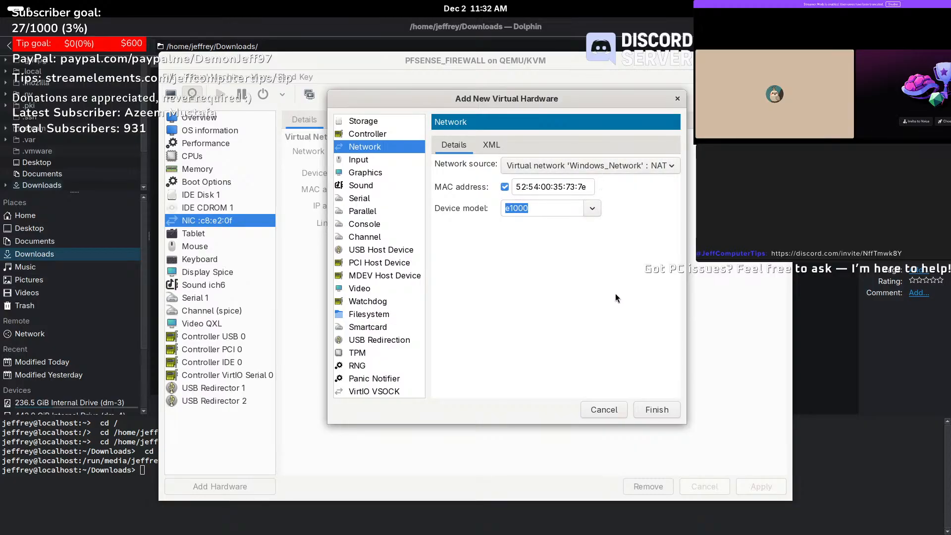
{"action": "left_click", "coordinate": [670, 411]}
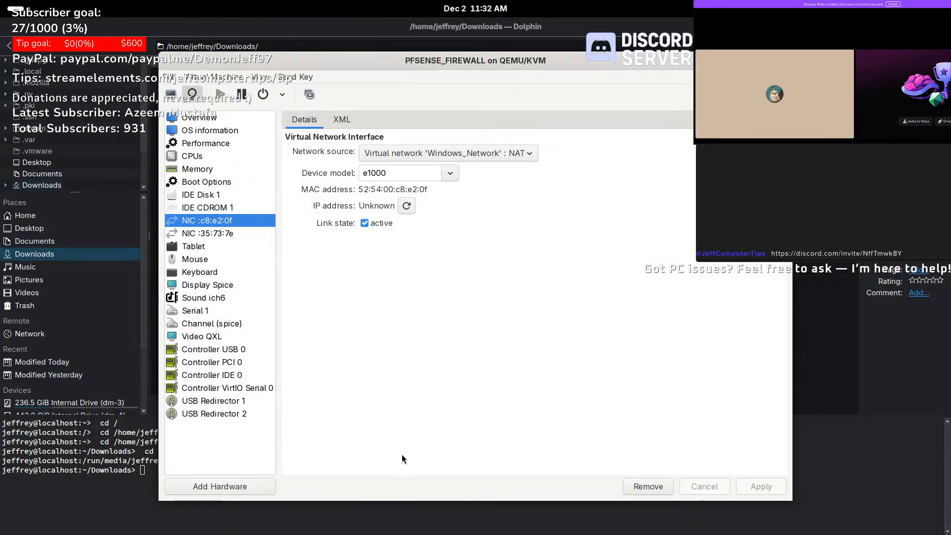
- Reboot PFSENSE_FIREWALL from the console view's power menu
{"action": "left_click", "coordinate": [177, 96]}
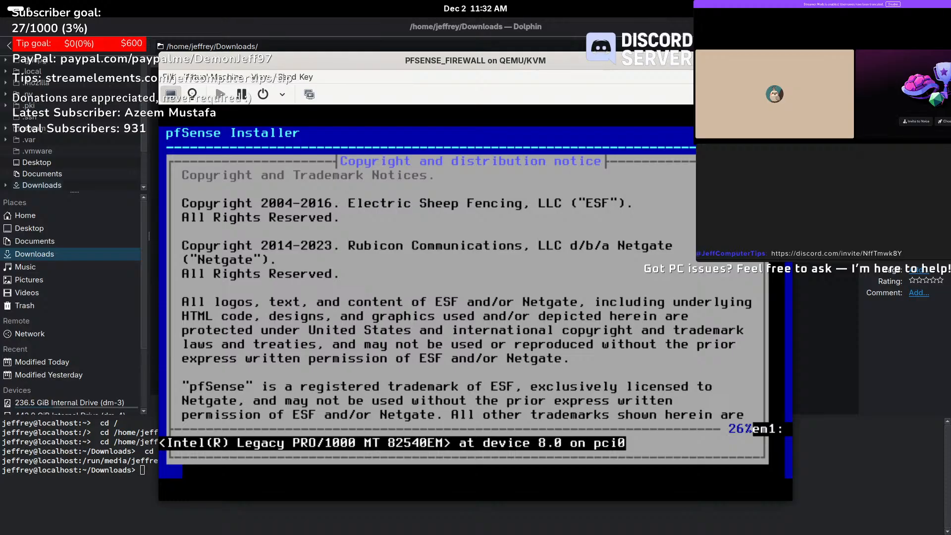
{"action": "left_click", "coordinate": [282, 94]}
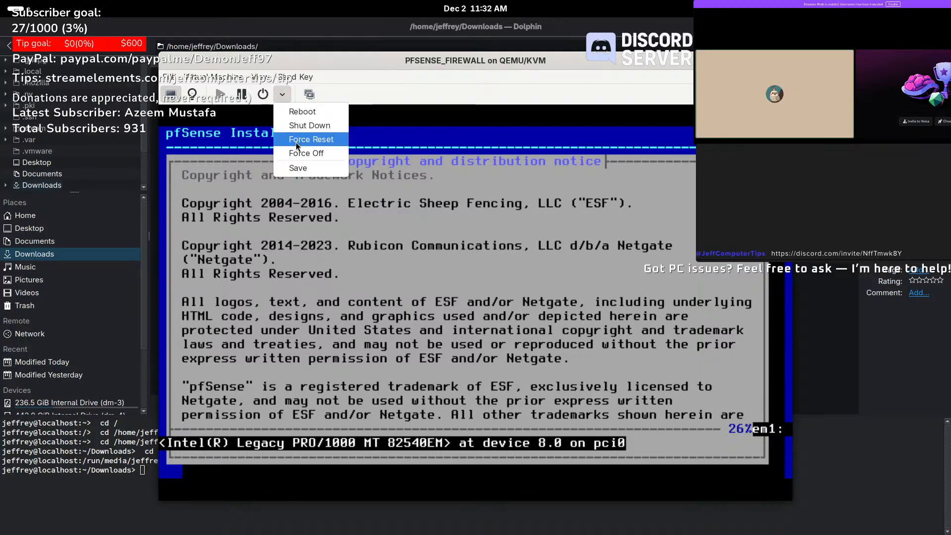
{"action": "left_click", "coordinate": [308, 113]}
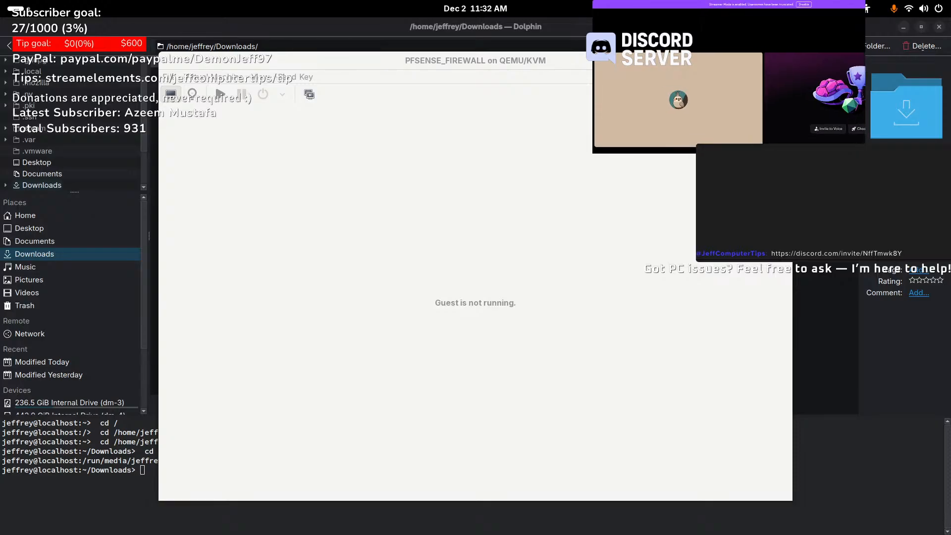
- Maximize OBS, enlarge the Discord overlay and drag it to the canvas's top-right corner
{"action": "left_click_drag", "start_coordinate": [0, 354], "coordinate": [445, 2]}
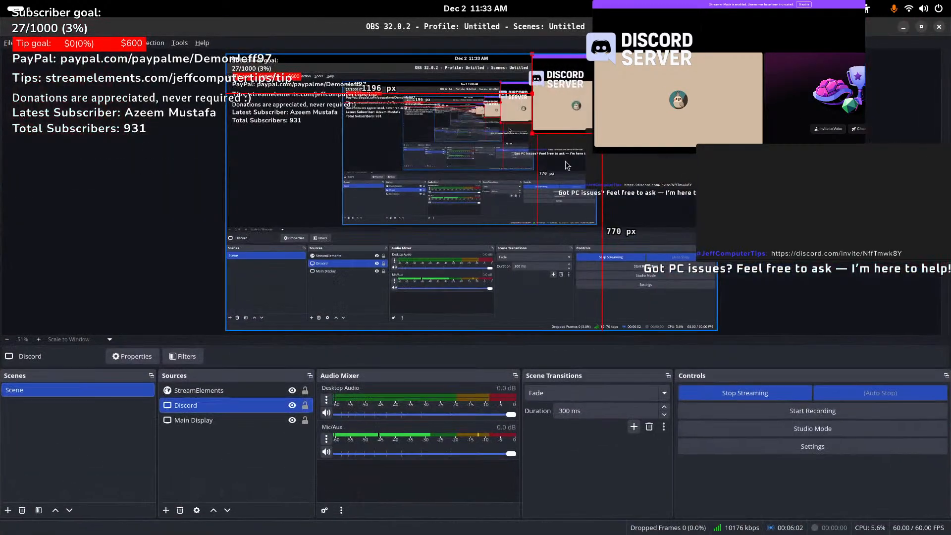
{"action": "left_click_drag", "start_coordinate": [660, 105], "coordinate": [457, 191]}
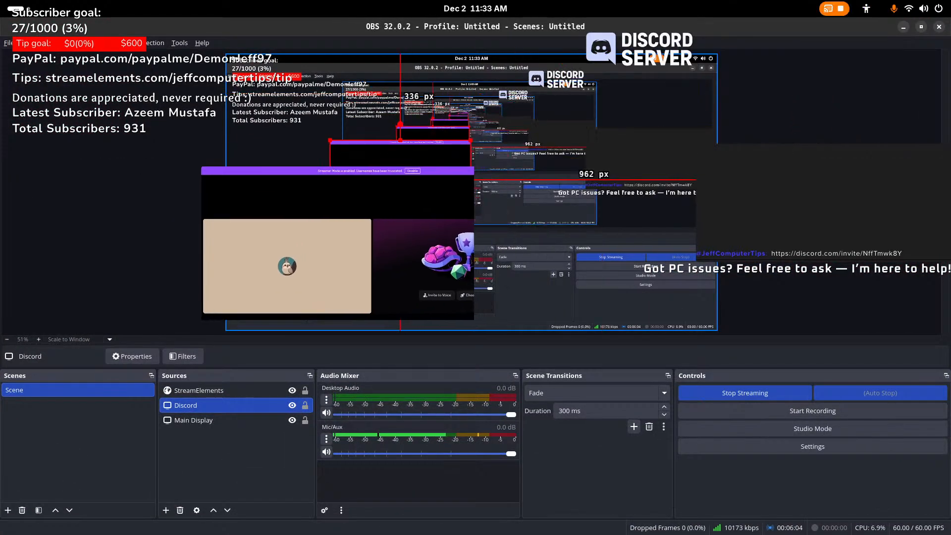
{"action": "left_click_drag", "start_coordinate": [474, 229], "coordinate": [497, 235]}
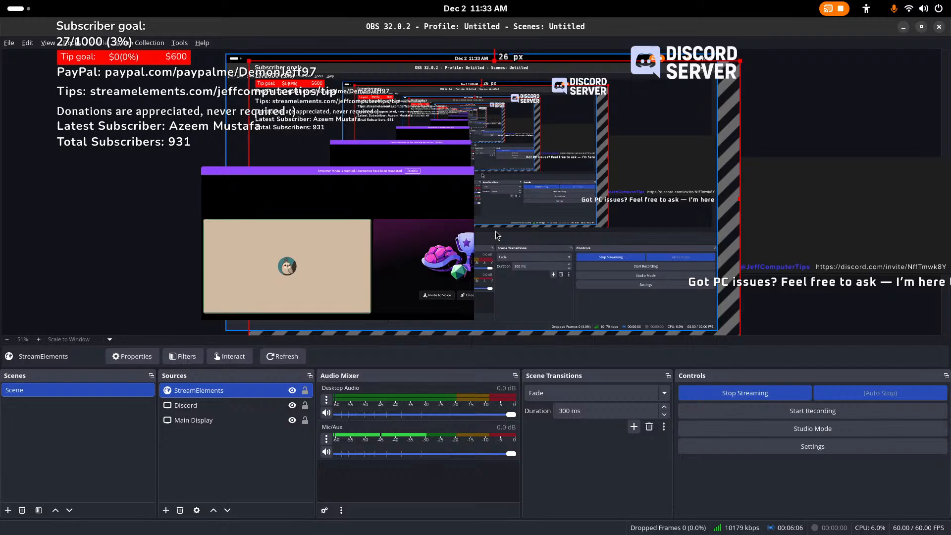
{"action": "key", "text": "ctrl+z"}
{"action": "left_click", "coordinate": [477, 224]}
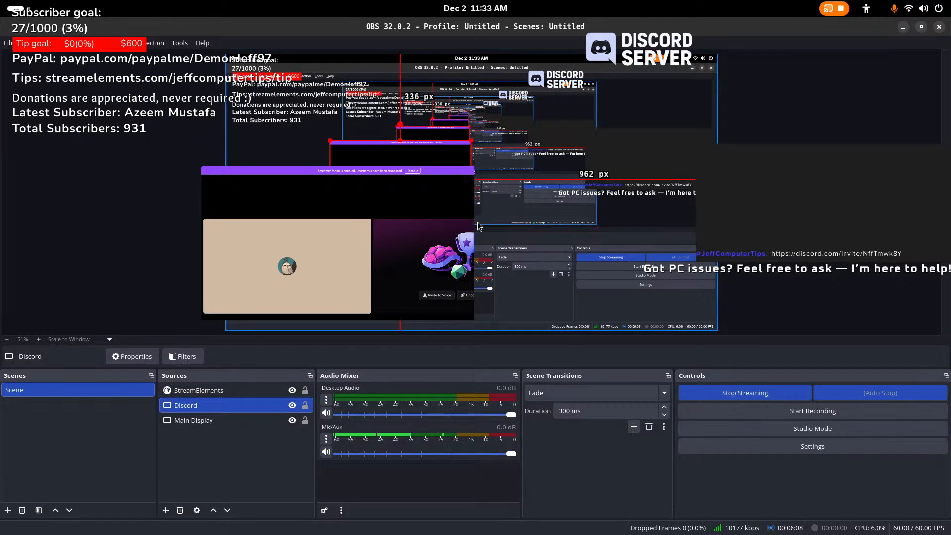
{"action": "left_click_drag", "start_coordinate": [477, 225], "coordinate": [576, 272]}
{"action": "left_click_drag", "start_coordinate": [331, 251], "coordinate": [619, 134]}
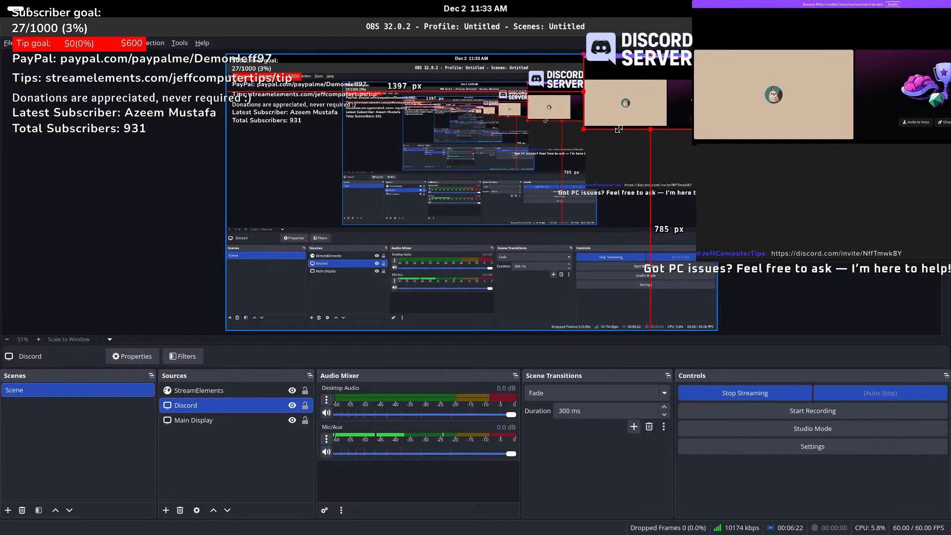
{"action": "left_click_drag", "start_coordinate": [807, 27], "coordinate": [0, 322]}
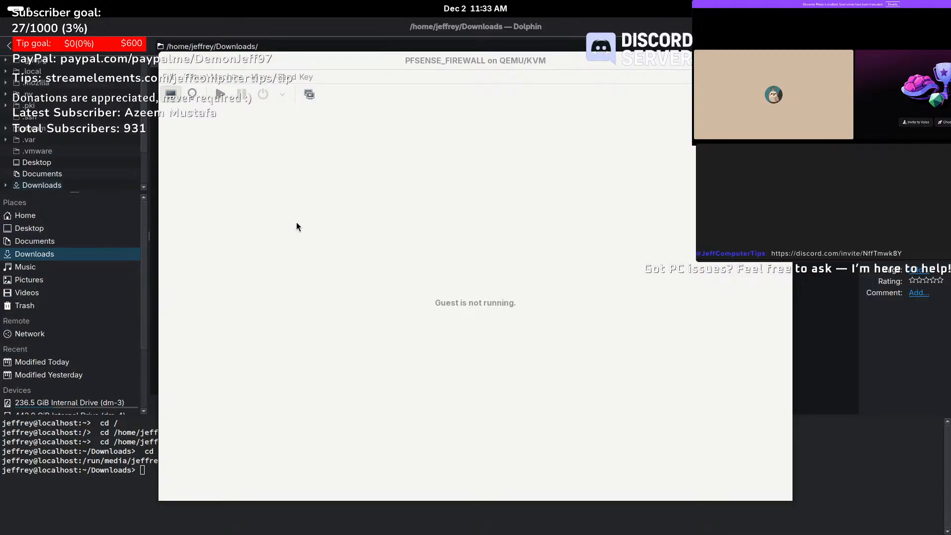
- Show PFSENSE_FIREWALL's hardware details and check both network interfaces
{"action": "left_click", "coordinate": [270, 58]}
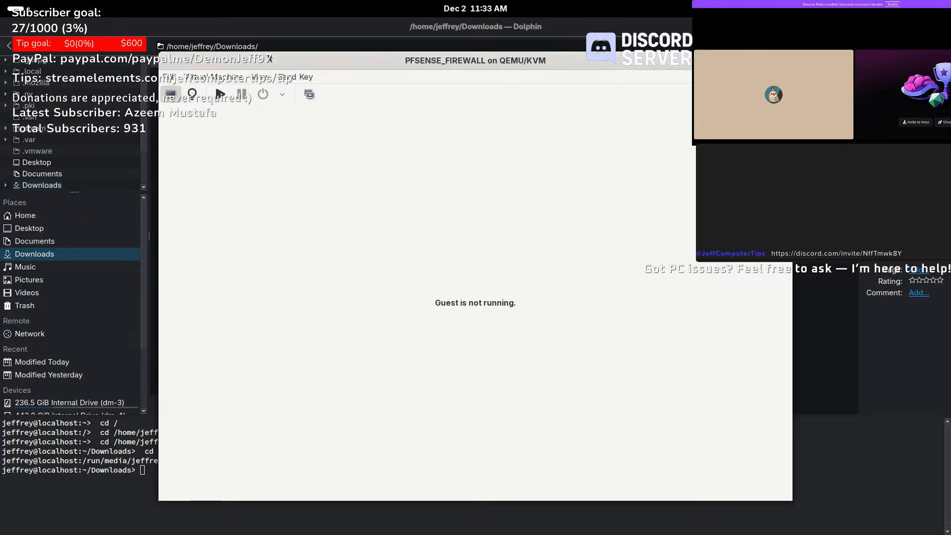
{"action": "left_click", "coordinate": [192, 94]}
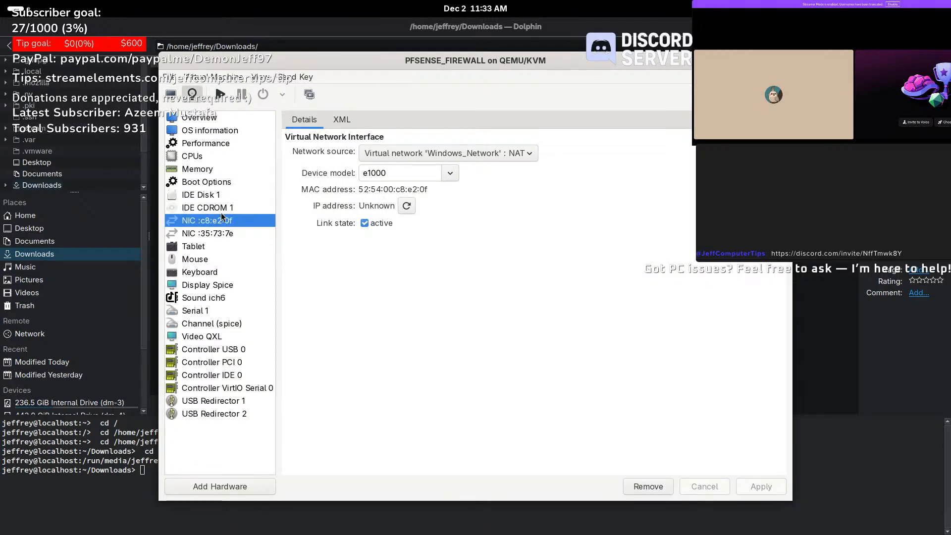
{"action": "left_click", "coordinate": [227, 233]}
{"action": "left_click", "coordinate": [228, 221]}
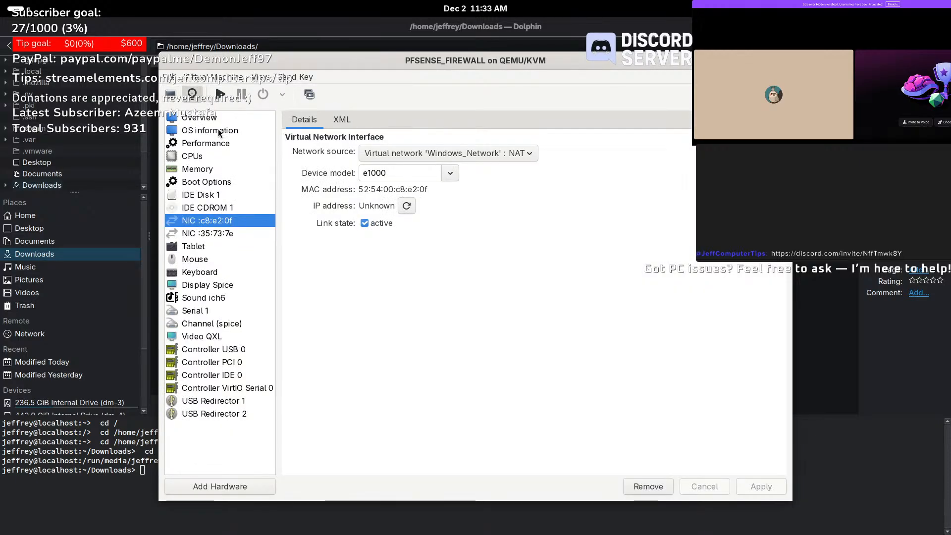
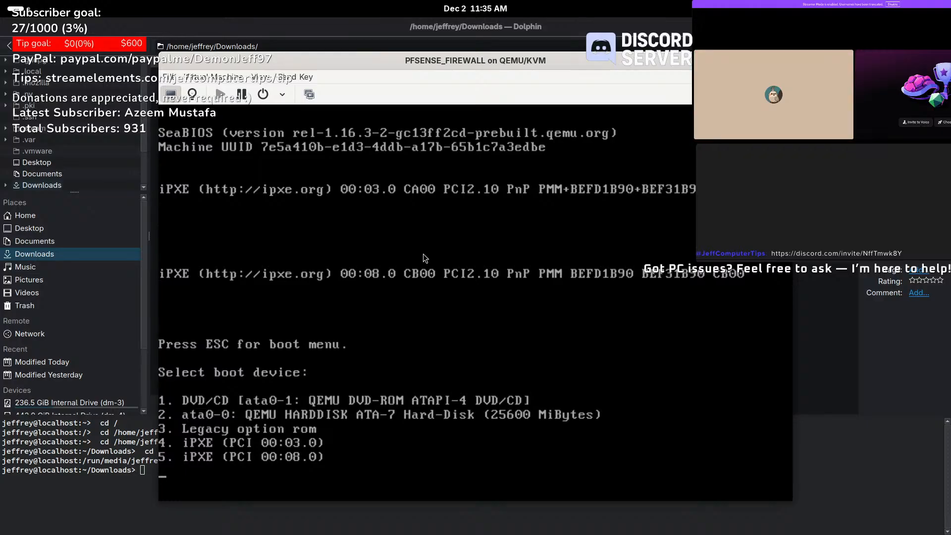
- Press 1 at the SeaBIOS boot menu and watch both DVD/CD and hard-disk boots fail
{"action": "key", "text": "1"}
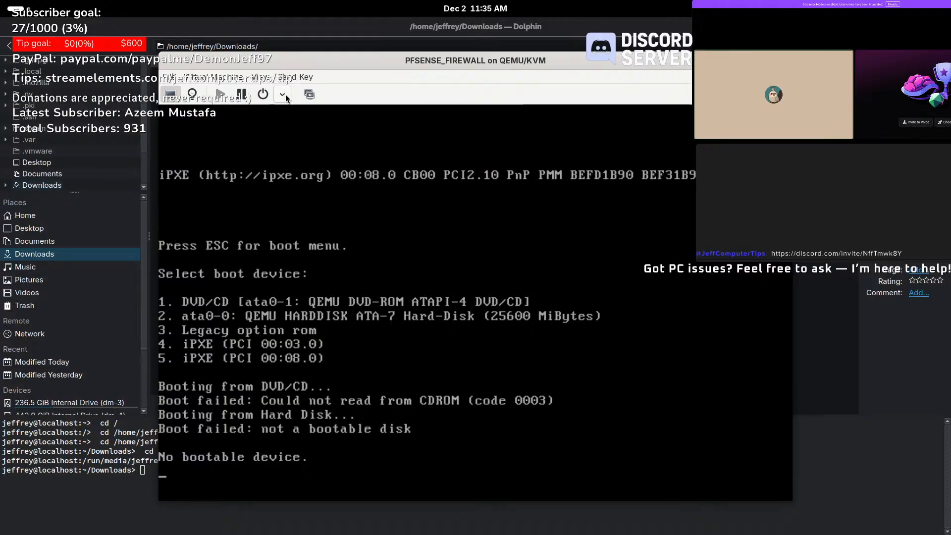
- Send Ctrl+Alt+Delete to reboot PFSENSE_FIREWALL from the Send Key menu
{"action": "left_click", "coordinate": [337, 208]}
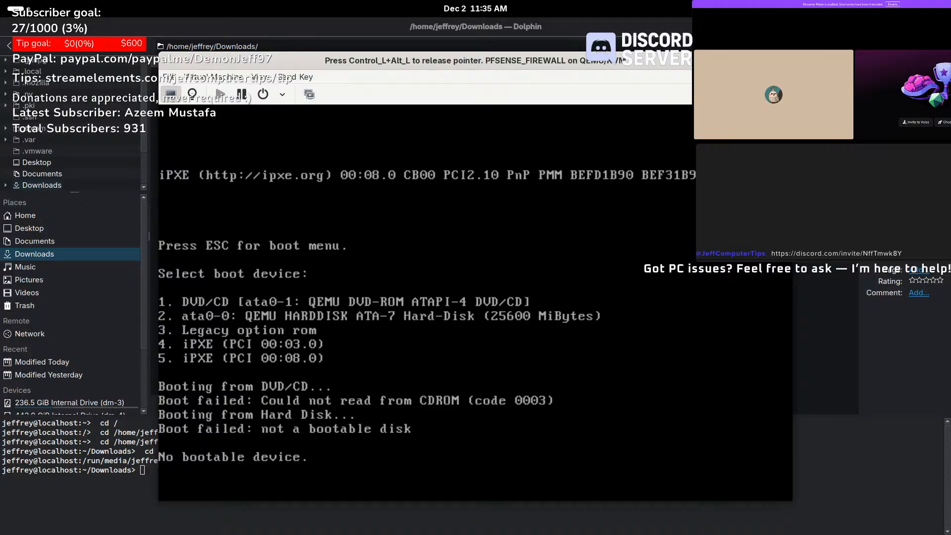
{"action": "key", "text": "ctrl+alt"}
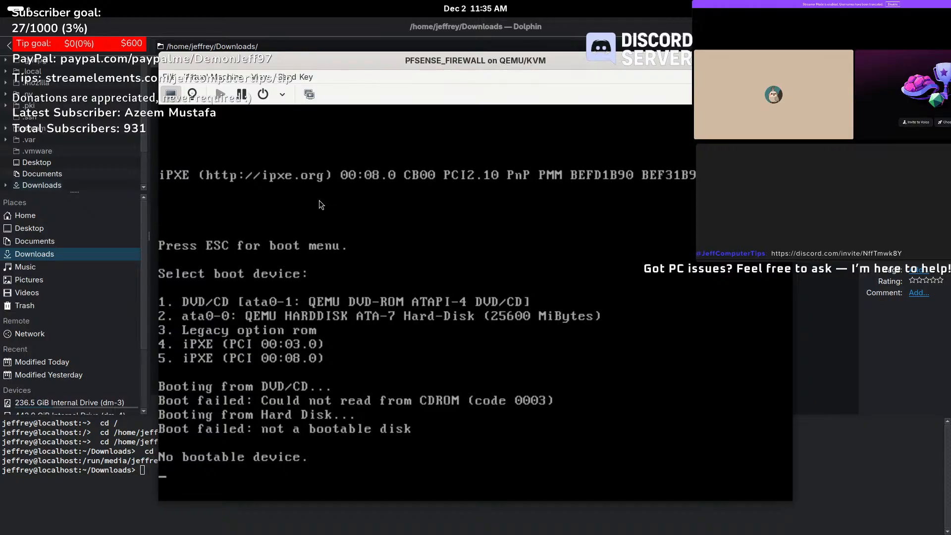
{"action": "left_click", "coordinate": [308, 94]}
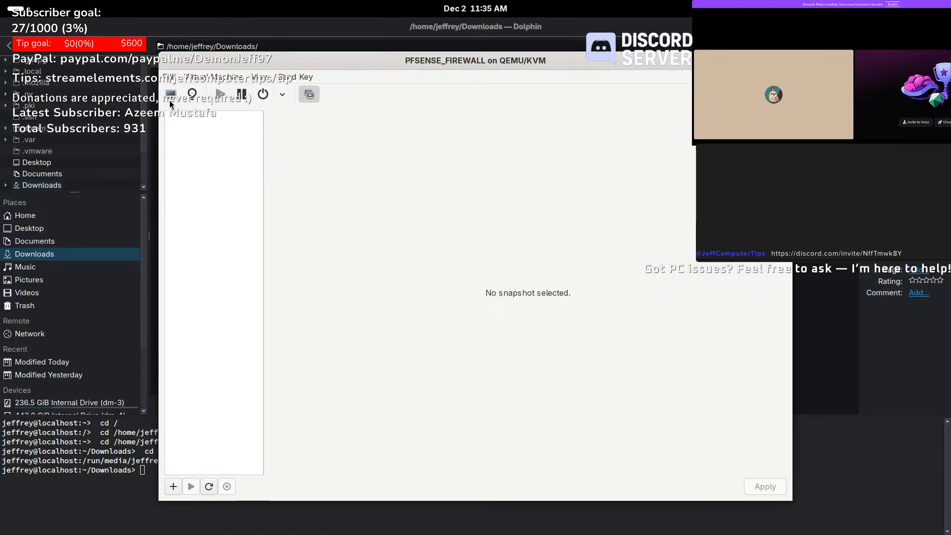
{"action": "left_click", "coordinate": [170, 98]}
{"action": "left_click", "coordinate": [295, 78]}
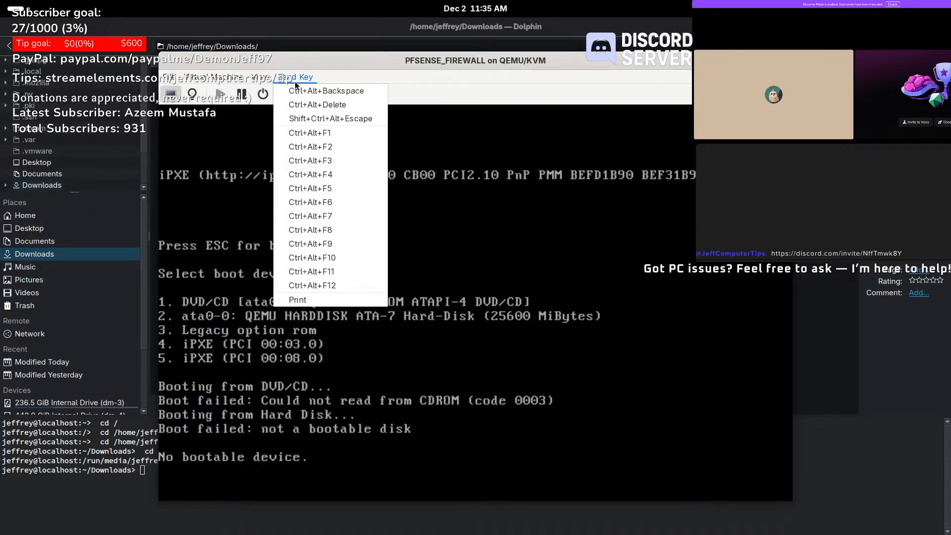
{"action": "left_click", "coordinate": [335, 105]}
- Continue past the boot menu again, force the VM off and close its console window
{"action": "left_click", "coordinate": [345, 184]}
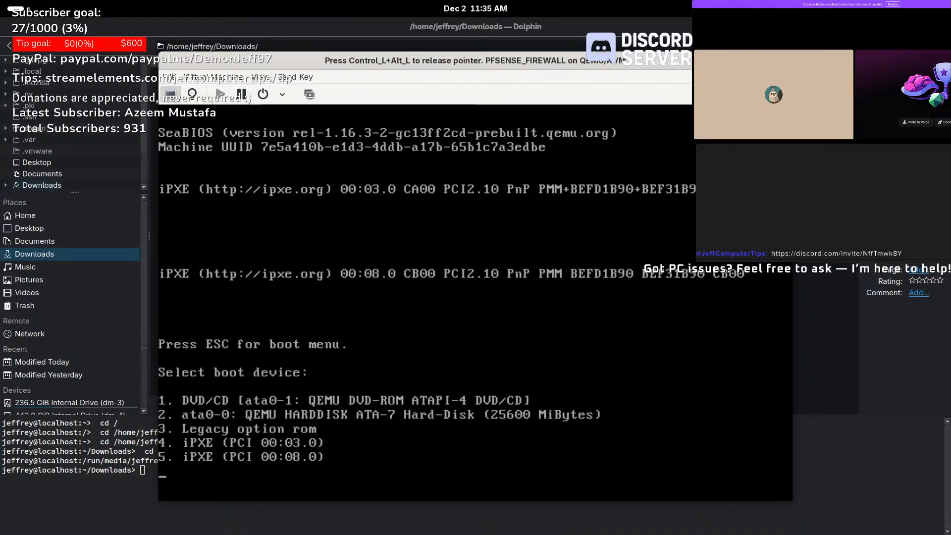
{"action": "key", "text": "1"}
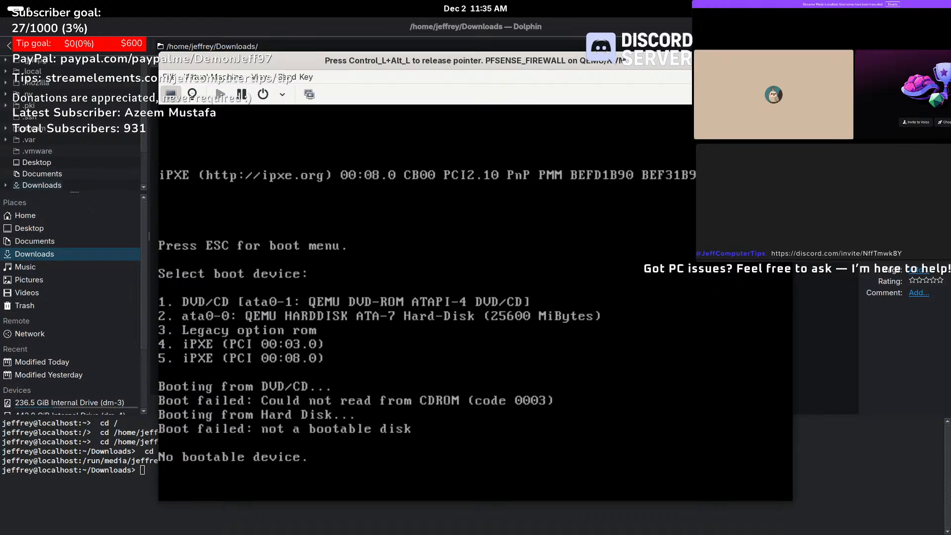
{"action": "key", "text": "ctrl+alt"}
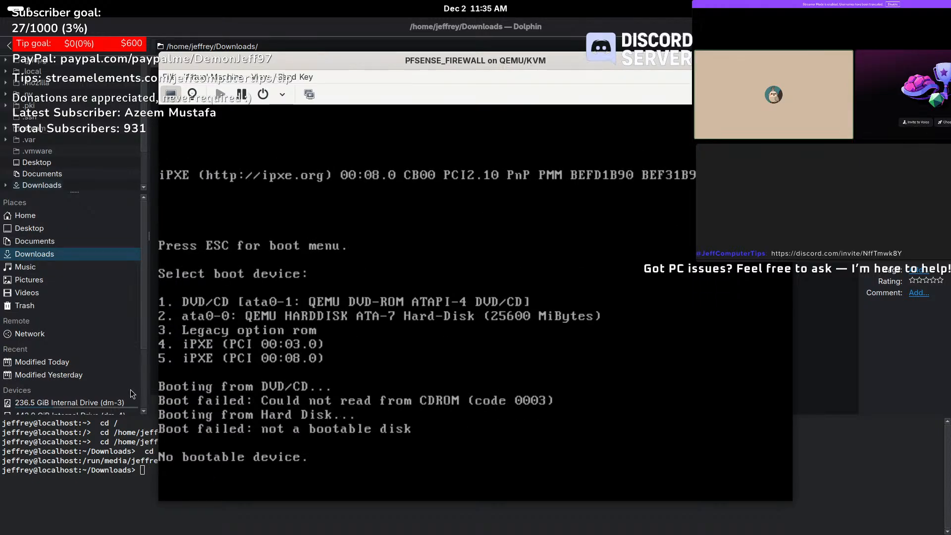
{"action": "left_click", "coordinate": [286, 97]}
{"action": "left_click", "coordinate": [311, 150]}
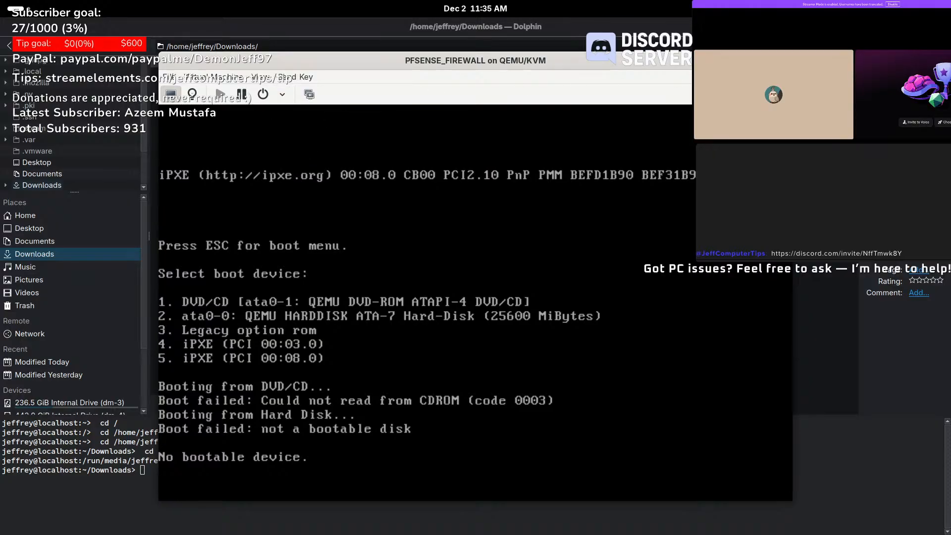
{"action": "left_click", "coordinate": [784, 60]}
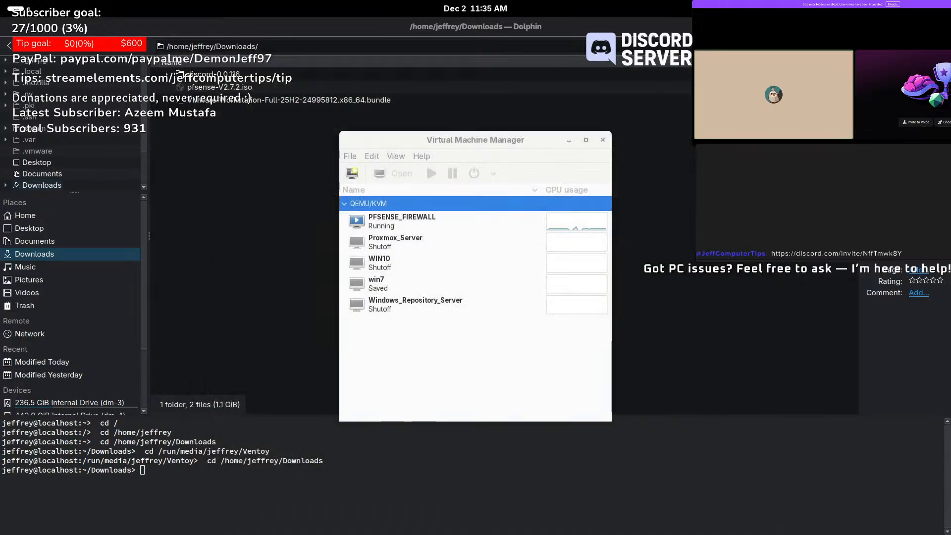
- Delete PFSENSE_FIREWALL along with its qcow2 disk image and launch the New VM wizard
{"action": "right_click", "coordinate": [400, 222]}
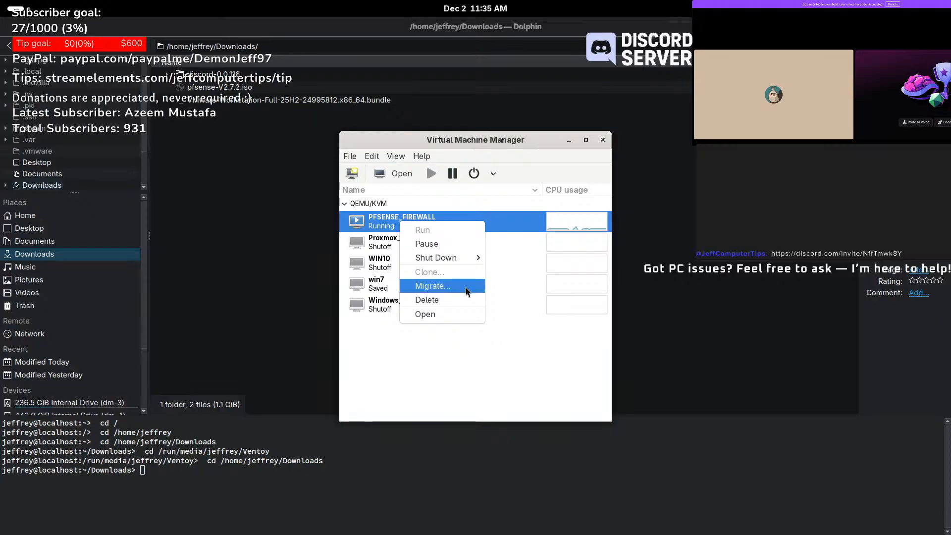
{"action": "left_click", "coordinate": [456, 303]}
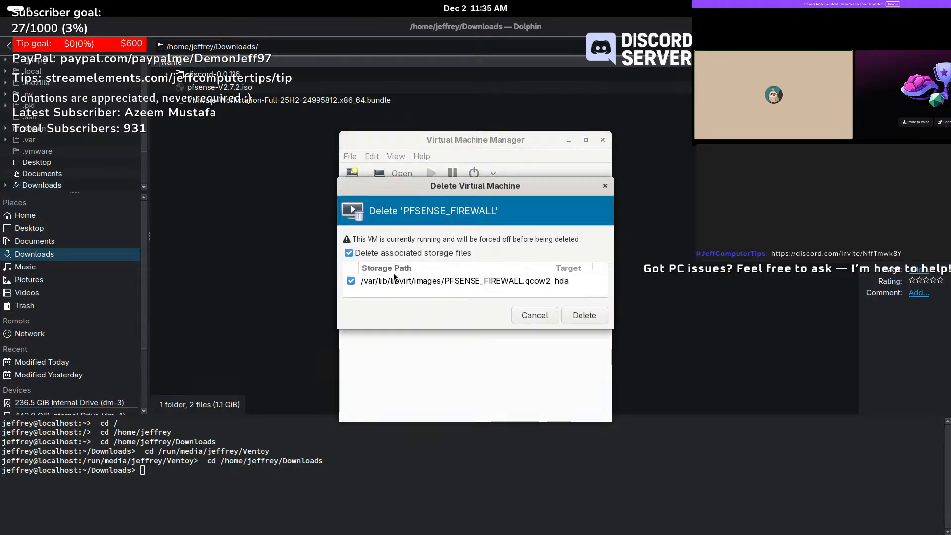
{"action": "left_click", "coordinate": [595, 319]}
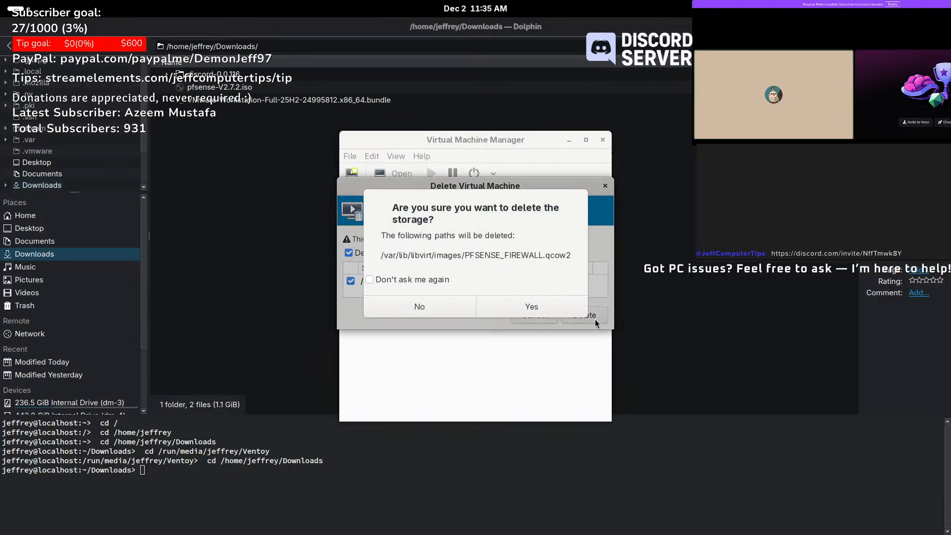
{"action": "left_click", "coordinate": [432, 282]}
{"action": "left_click", "coordinate": [497, 306]}
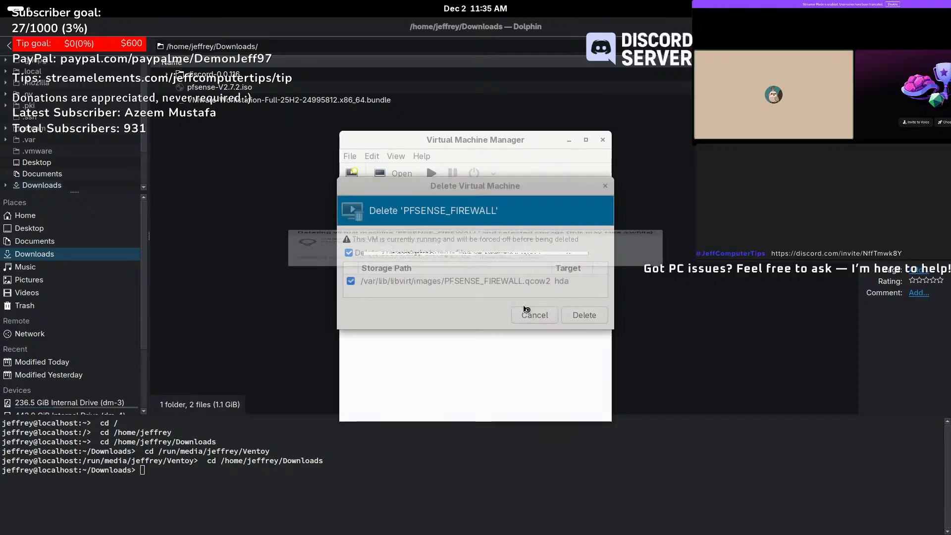
{"action": "left_click", "coordinate": [355, 173]}
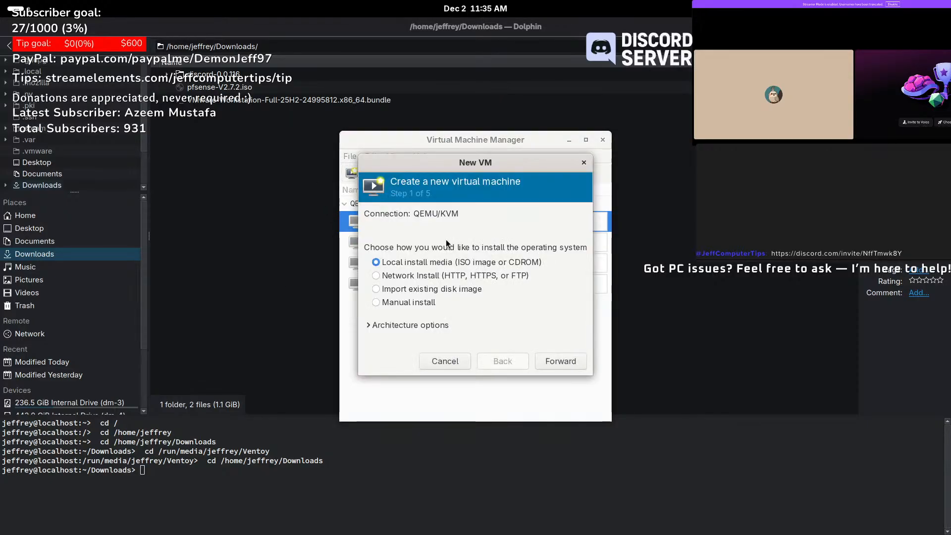
- Use pfsense-V2.7.2.iso as local install media with the Generic OS type
{"action": "left_click", "coordinate": [561, 362]}
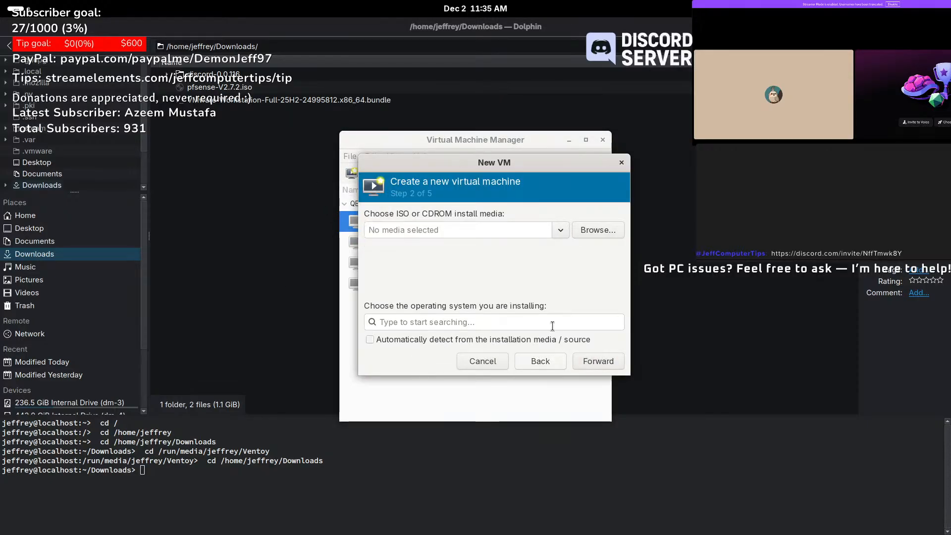
{"action": "left_click", "coordinate": [598, 230]}
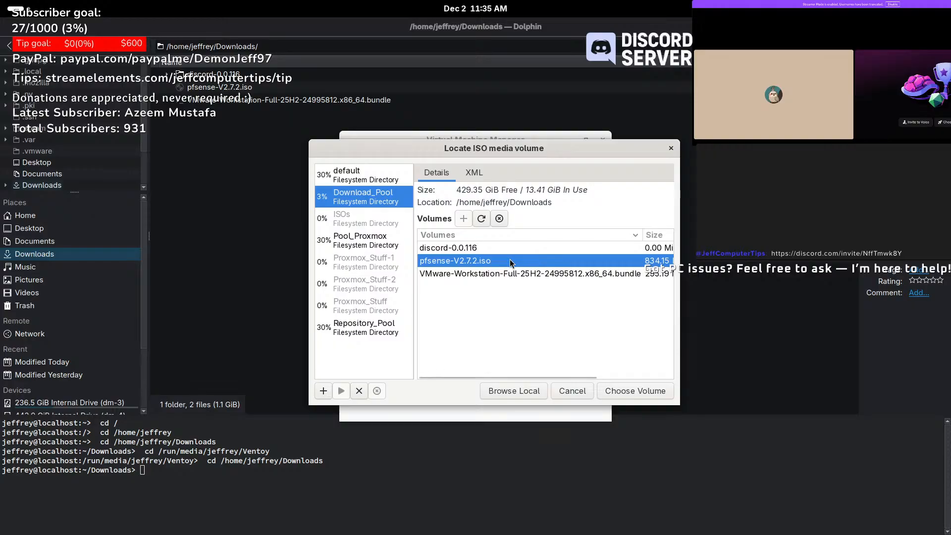
{"action": "left_click", "coordinate": [634, 389]}
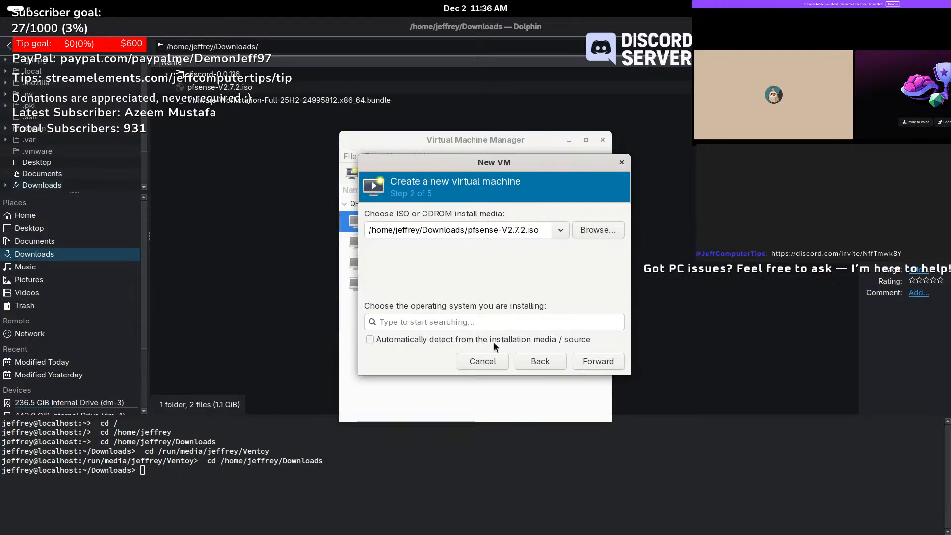
{"action": "left_click", "coordinate": [461, 322]}
{"action": "type", "text": "ge"}
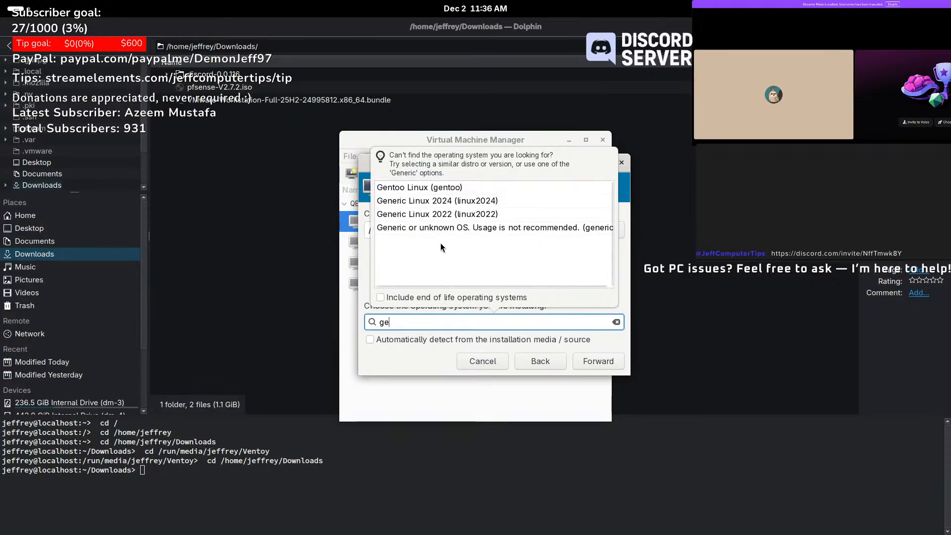
{"action": "left_click", "coordinate": [445, 226]}
{"action": "left_click", "coordinate": [605, 362]}
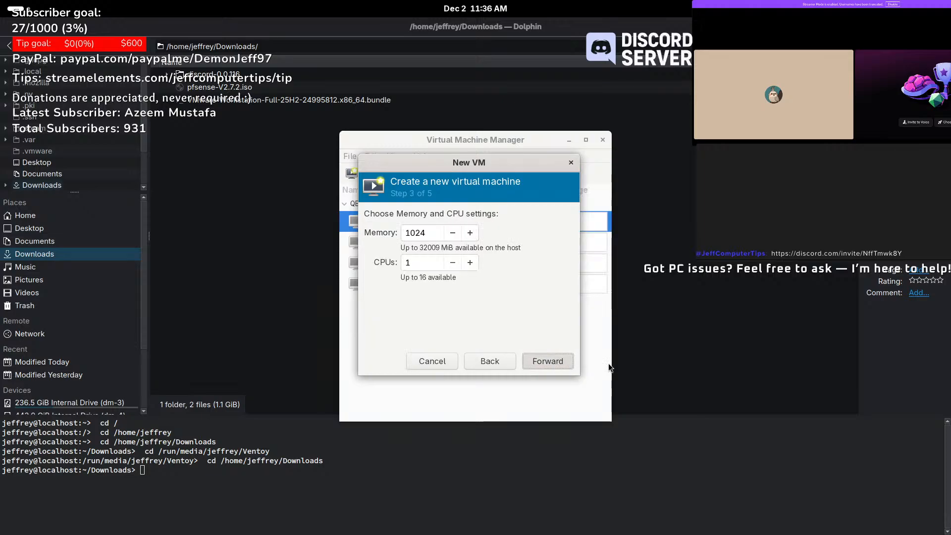
- Set memory to 12024 MiB, 4 CPUs and a 25 GiB disk
{"action": "left_click", "coordinate": [407, 232]}
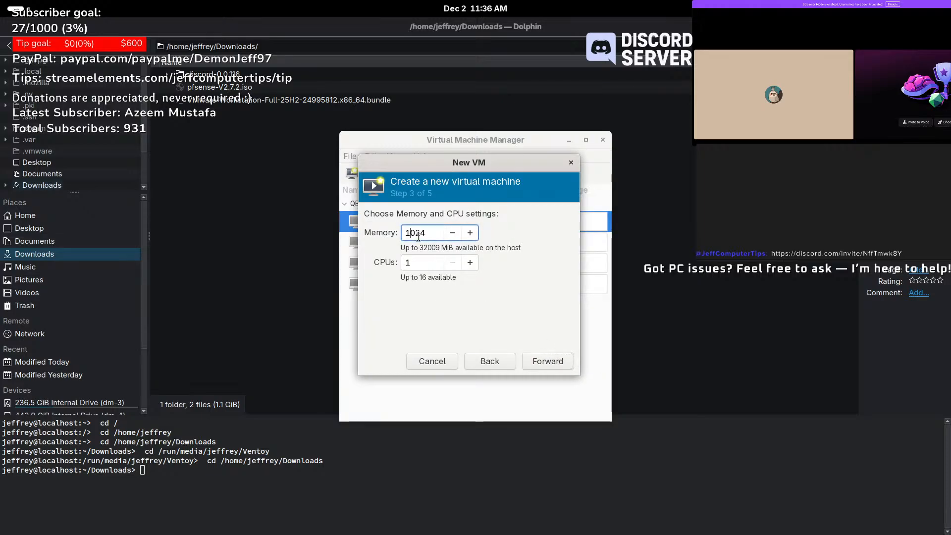
{"action": "type", "text": "2"}
{"action": "key", "text": "Tab"}
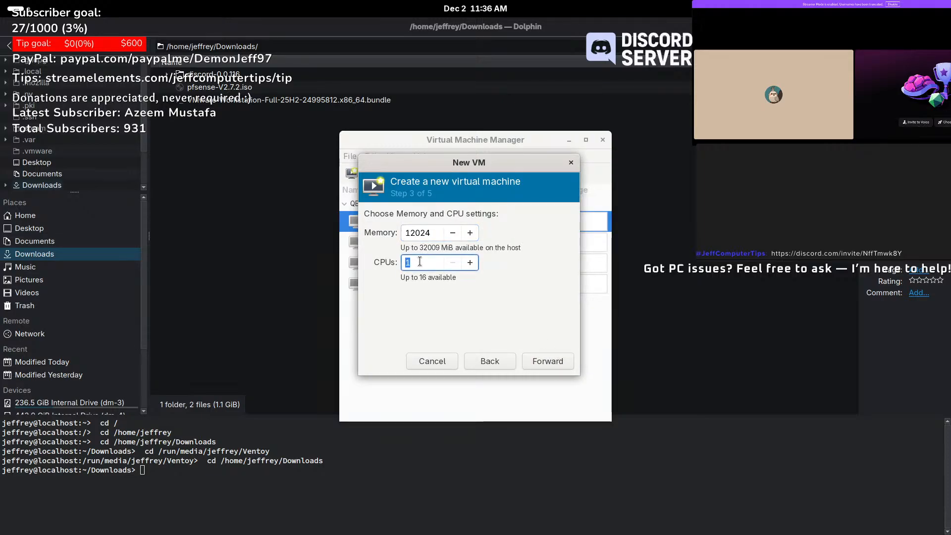
{"action": "type", "text": "4"}
{"action": "left_click", "coordinate": [546, 361]}
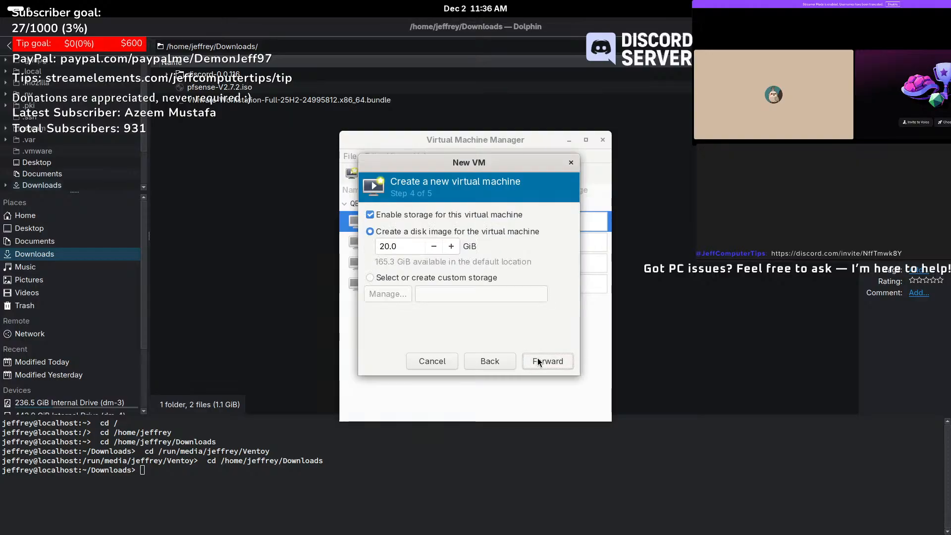
{"action": "double_click", "coordinate": [388, 246]}
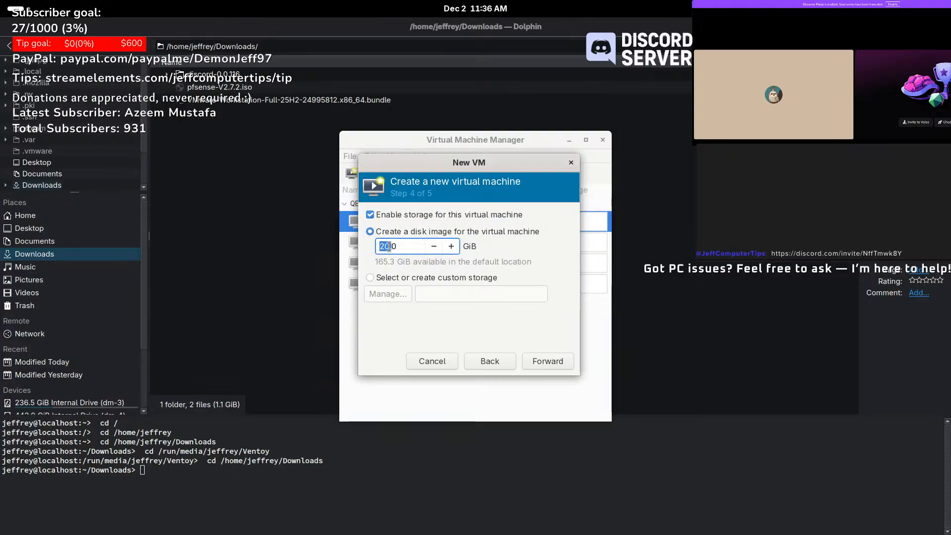
{"action": "type", "text": "25"}
{"action": "key", "text": "Delete"}
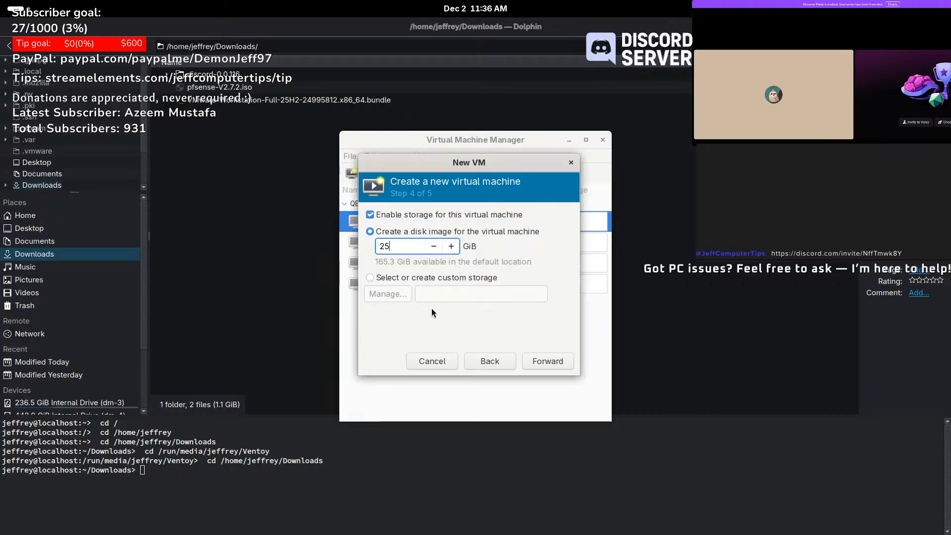
{"action": "left_click", "coordinate": [566, 360]}
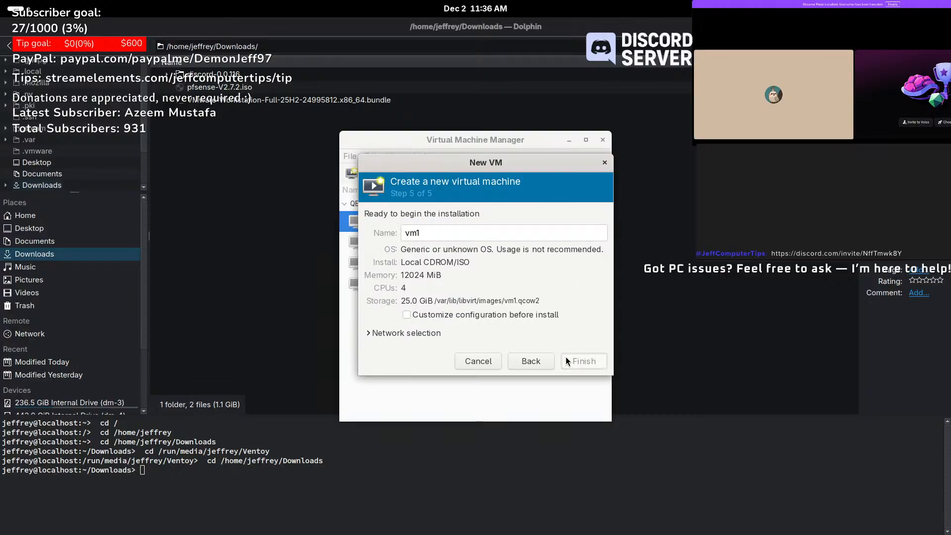
- Attach the VM to Windows_Network NAT, name it PFSENSE_FIREWALL and finish with customization enabled
{"action": "left_click", "coordinate": [395, 331]}
{"action": "left_click", "coordinate": [421, 351]}
{"action": "left_click", "coordinate": [431, 337]}
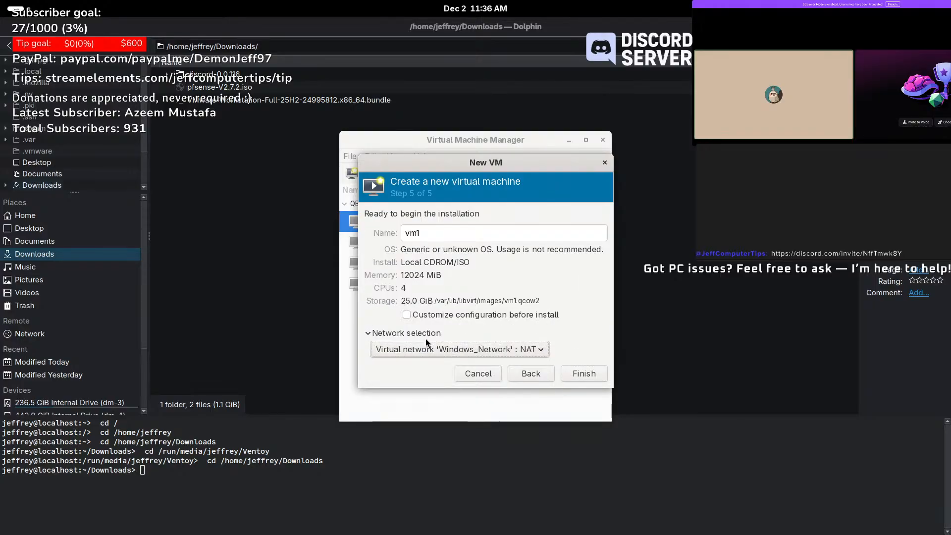
{"action": "left_click", "coordinate": [434, 315]}
{"action": "double_click", "coordinate": [437, 239]}
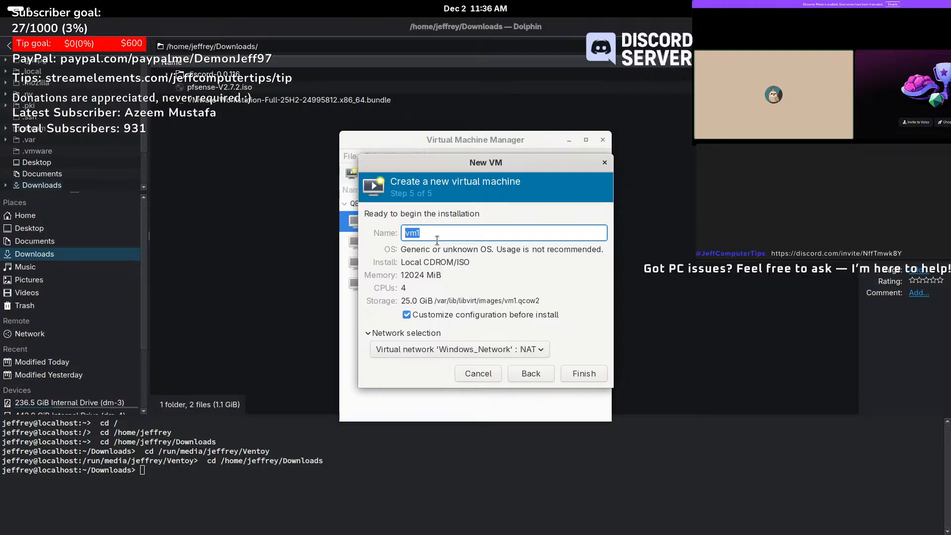
{"action": "type", "text": "PFSENSE"}
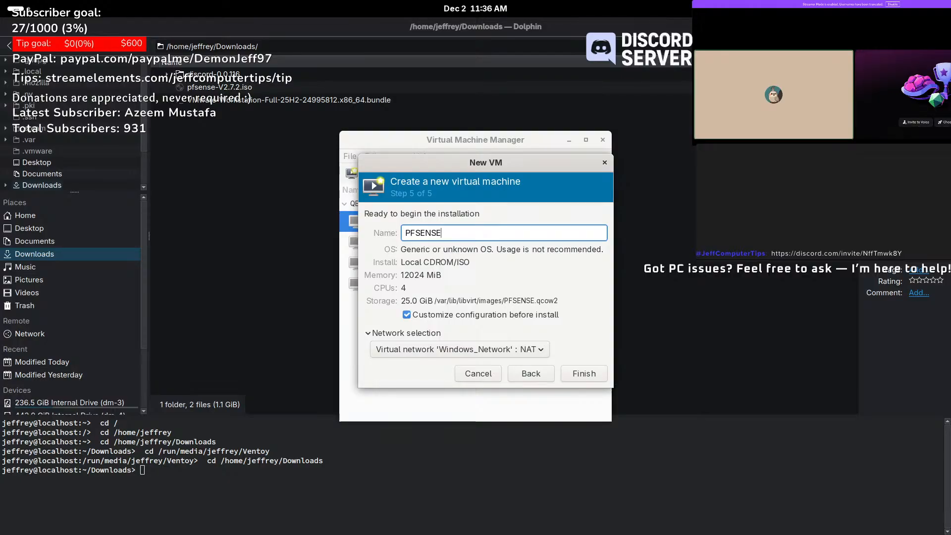
{"action": "type", "text": "_FIREW"}
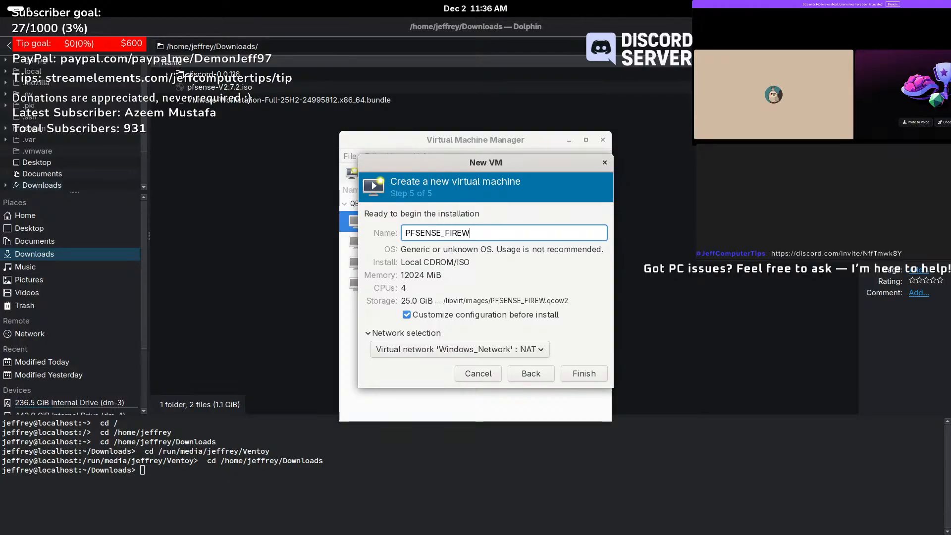
{"action": "type", "text": "ALL"}
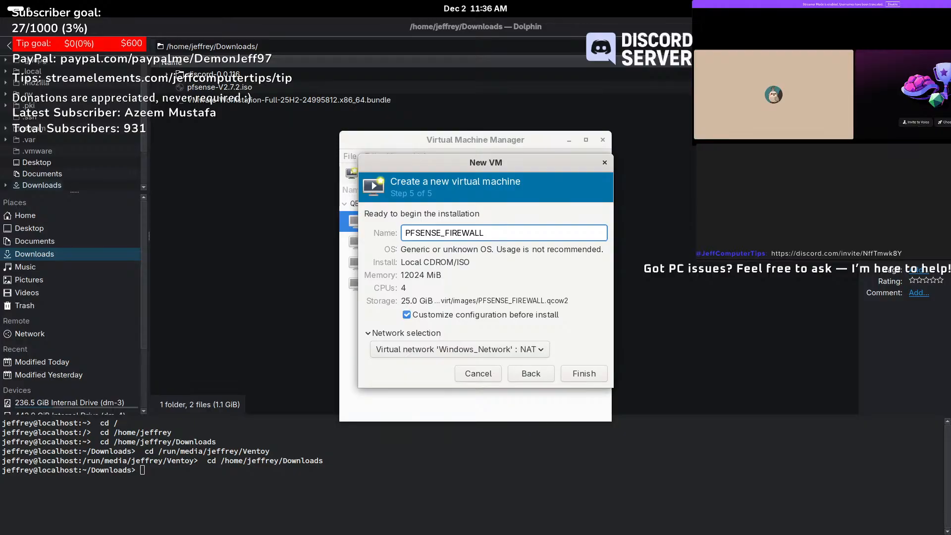
{"action": "left_click", "coordinate": [586, 375]}
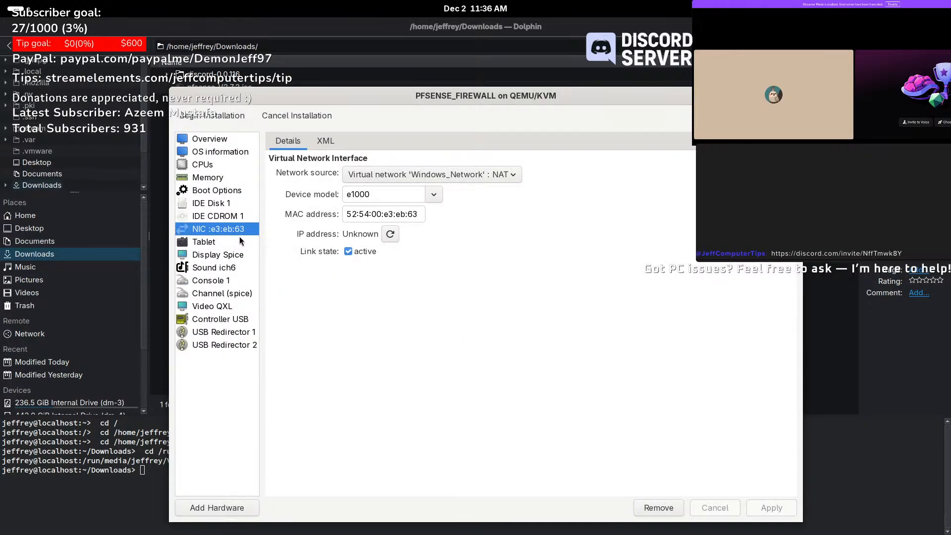
- Add a second network adapter, declining to start the inactive default network
{"action": "left_click", "coordinate": [239, 241]}
{"action": "left_click", "coordinate": [230, 231]}
{"action": "left_click", "coordinate": [227, 508]}
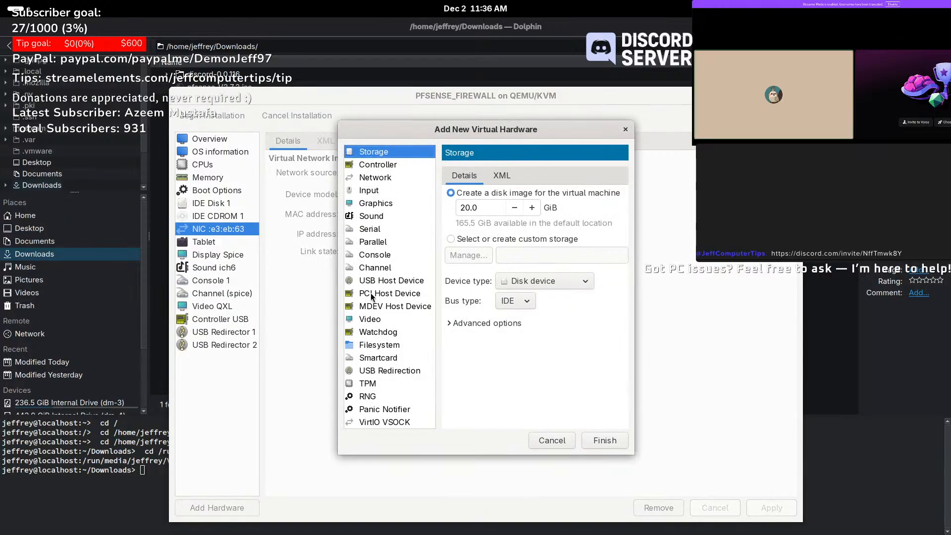
{"action": "left_click", "coordinate": [418, 176]}
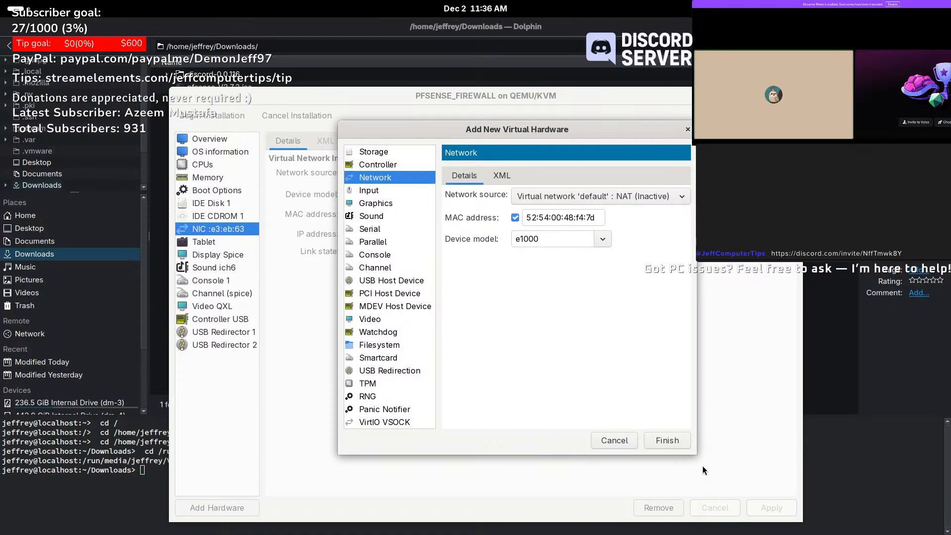
{"action": "left_click", "coordinate": [678, 441]}
{"action": "left_click", "coordinate": [479, 325]}
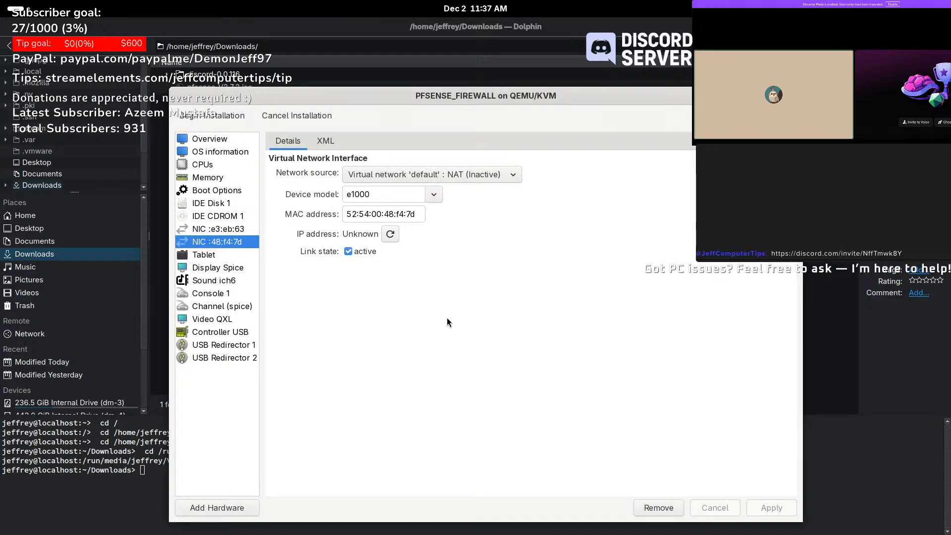
- Switch the second NIC's source to Virtual network 'Windows_Network' : NAT and apply
{"action": "left_click", "coordinate": [461, 174]}
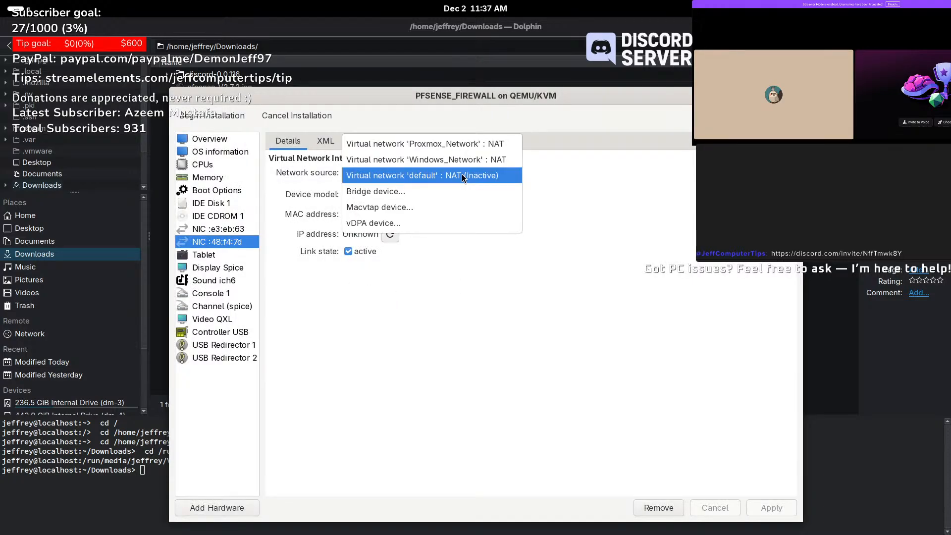
{"action": "left_click", "coordinate": [456, 161]}
{"action": "left_click", "coordinate": [763, 514]}
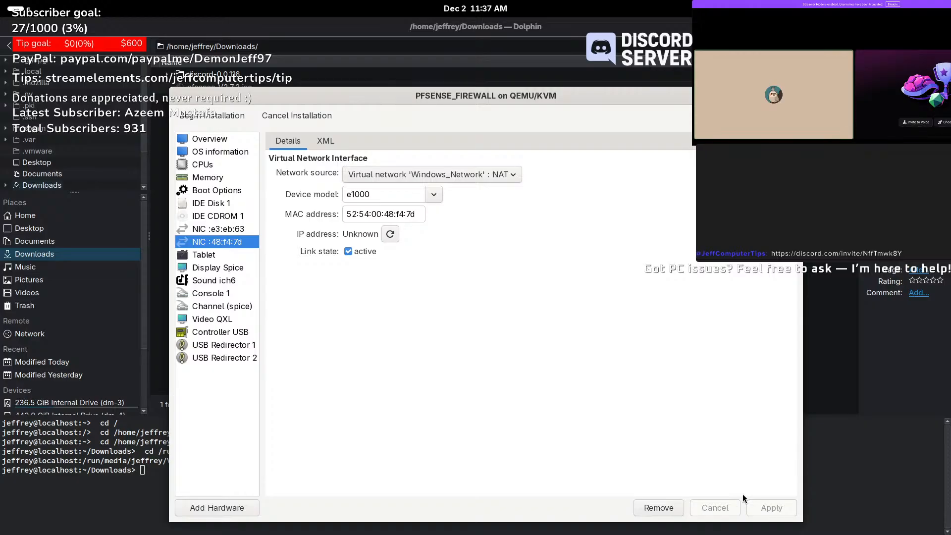
- Check IDE Disk 1 and IDE CDROM 1, begin installation and show the console full screen
{"action": "left_click", "coordinate": [219, 207]}
{"action": "left_click", "coordinate": [220, 218]}
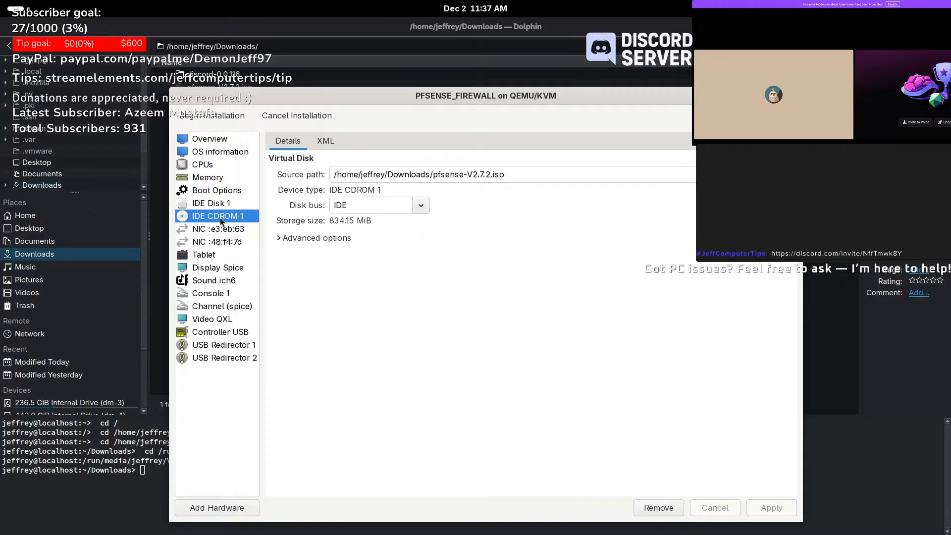
{"action": "left_click", "coordinate": [204, 116]}
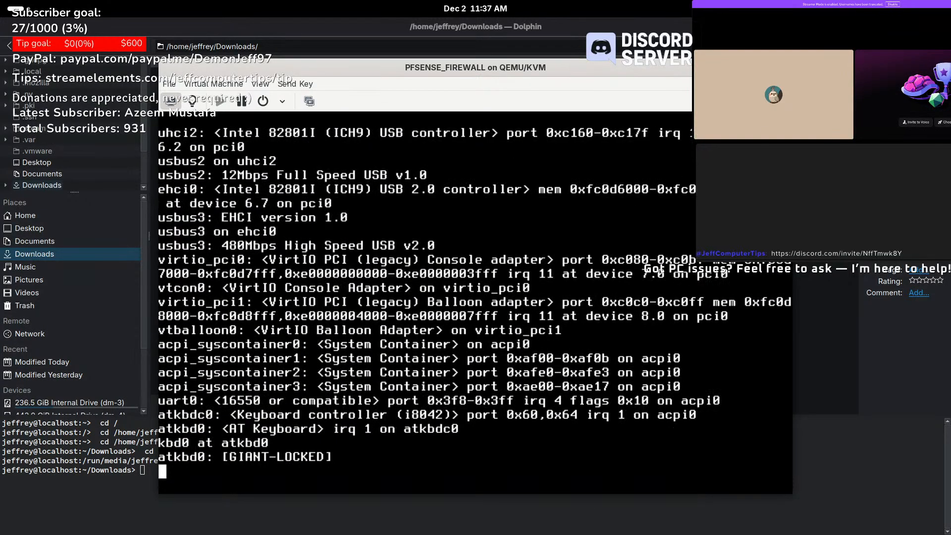
{"action": "left_click", "coordinate": [781, 101]}
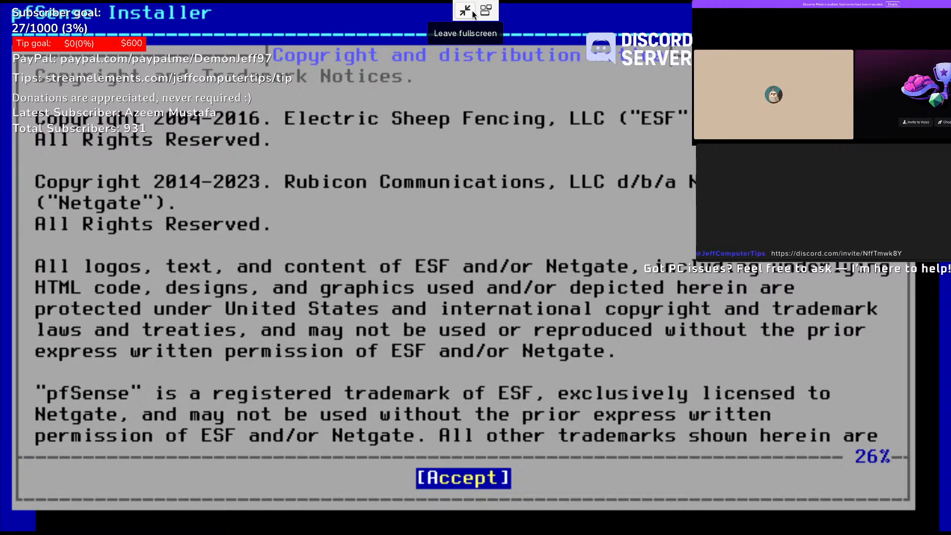
- Accept the pfSense notice and choose Install with guided Auto (ZFS) partitioning
{"action": "key", "text": "Return"}
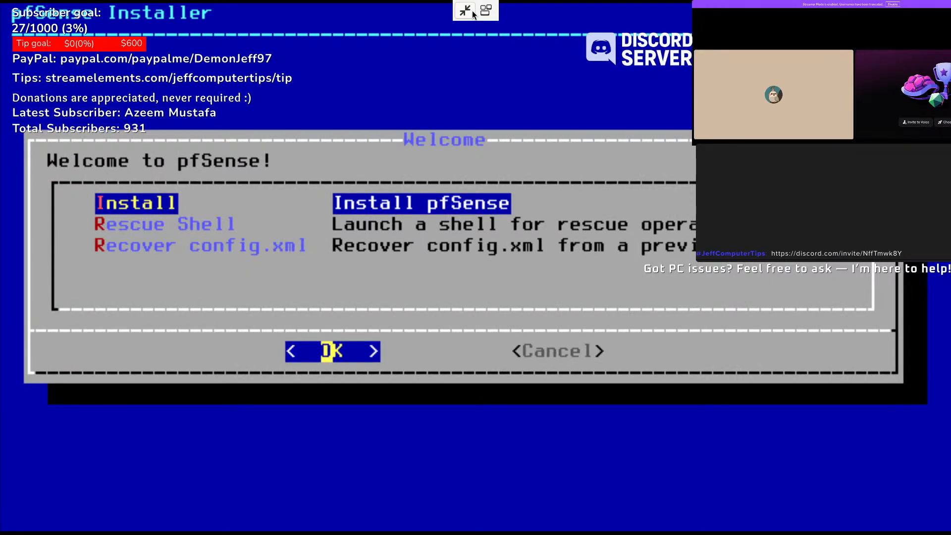
{"action": "key", "text": "Return"}
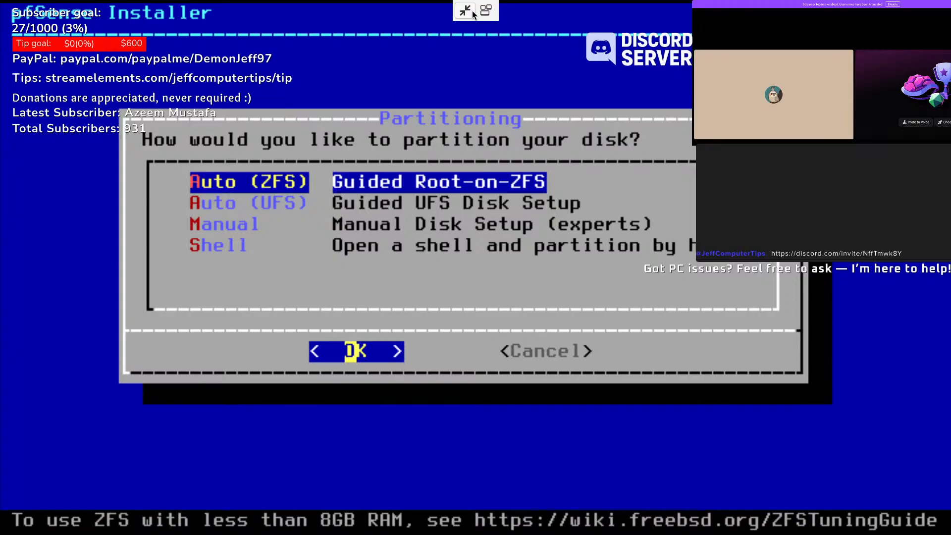
{"action": "key", "text": "Return"}
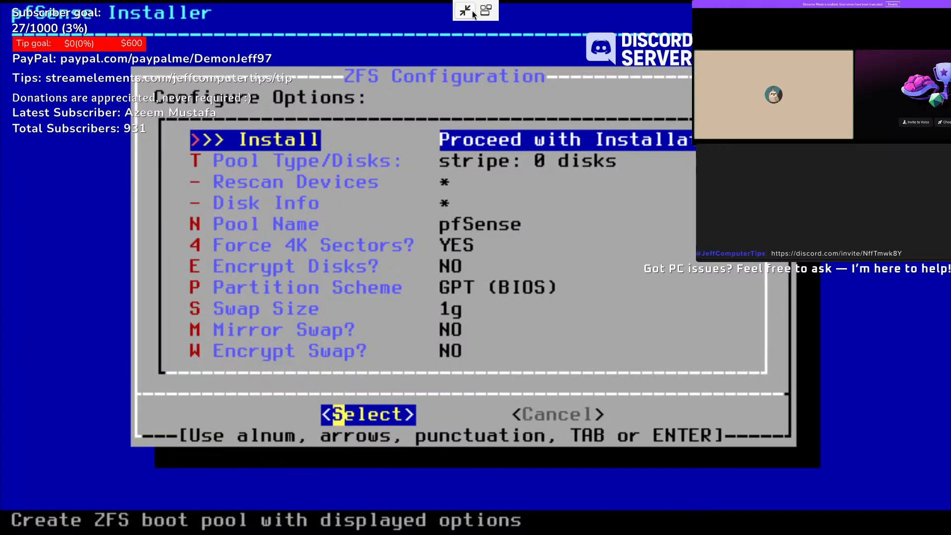
- Choose a stripe pool on disk ada0 and confirm erasing it to install
{"action": "key", "text": "Down"}
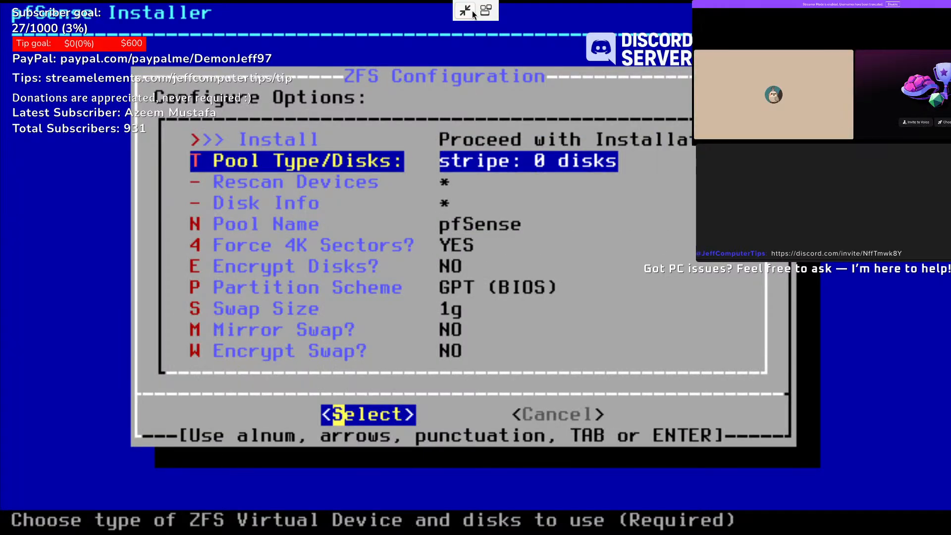
{"action": "key", "text": "Down"}
{"action": "key", "text": "Down"}
{"action": "key", "text": "Down"}
{"action": "key", "text": "Up"}
{"action": "key", "text": "Up"}
{"action": "key", "text": "Up"}
{"action": "key", "text": "Up"}
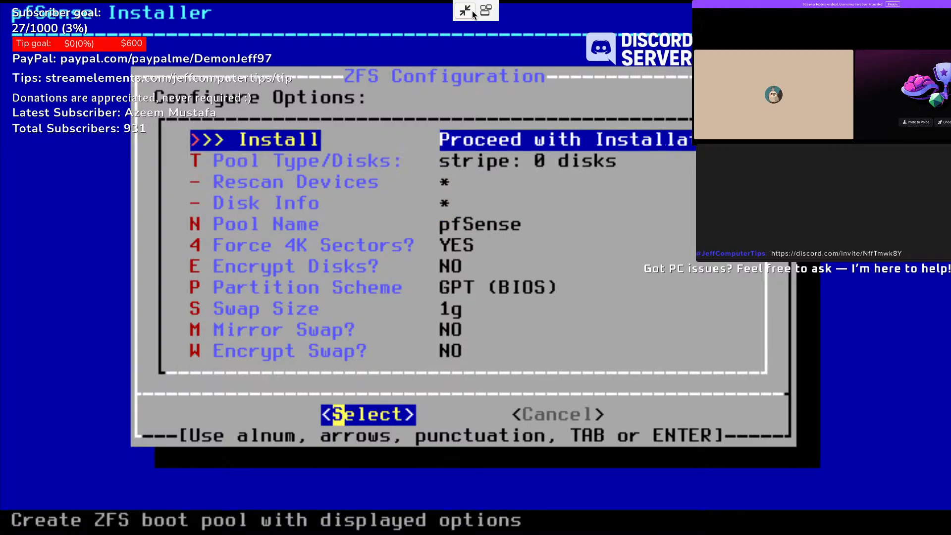
{"action": "key", "text": "Return"}
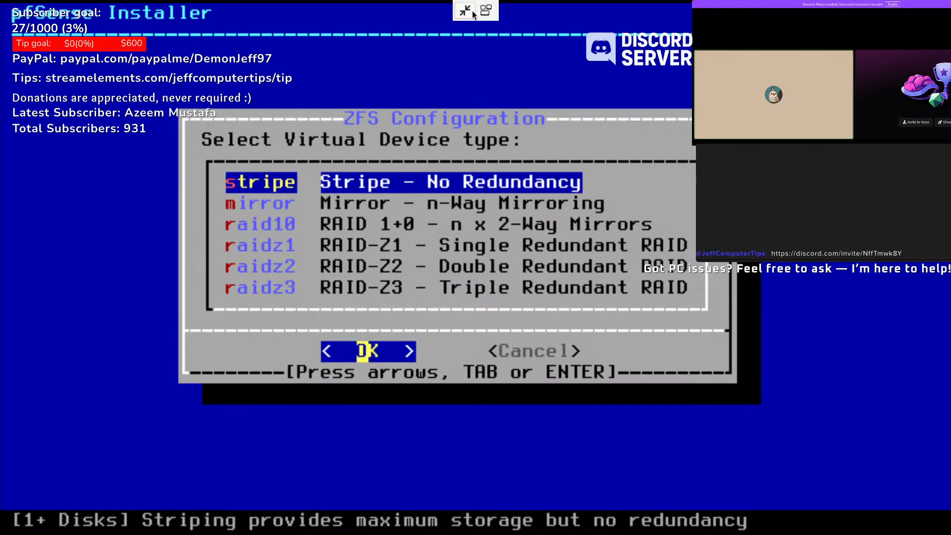
{"action": "key", "text": "Return"}
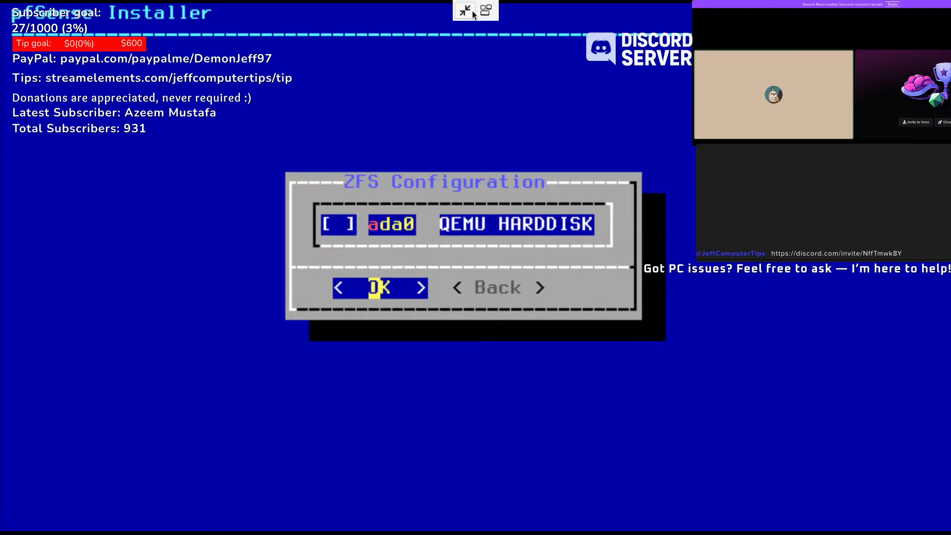
{"action": "key", "text": "space"}
{"action": "key", "text": "Return"}
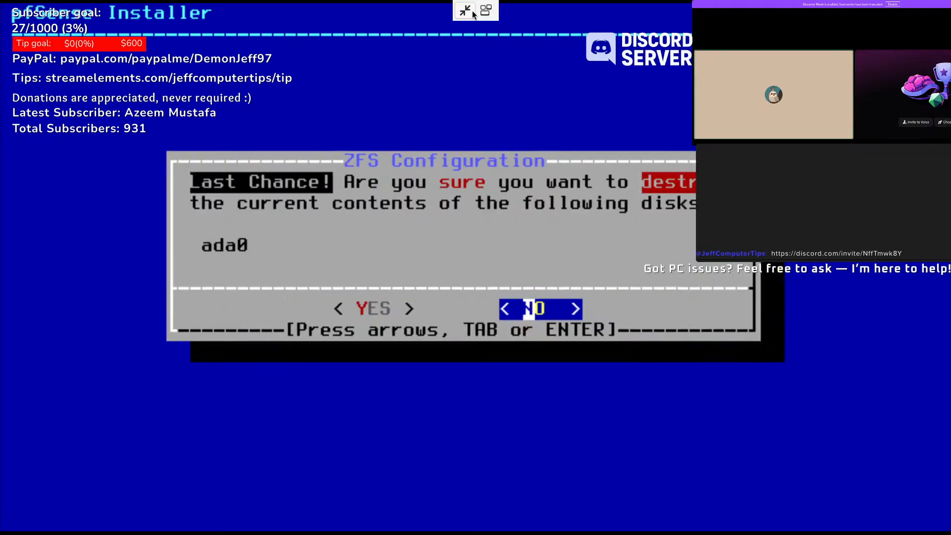
{"action": "key", "text": "Left"}
{"action": "key", "text": "Return"}
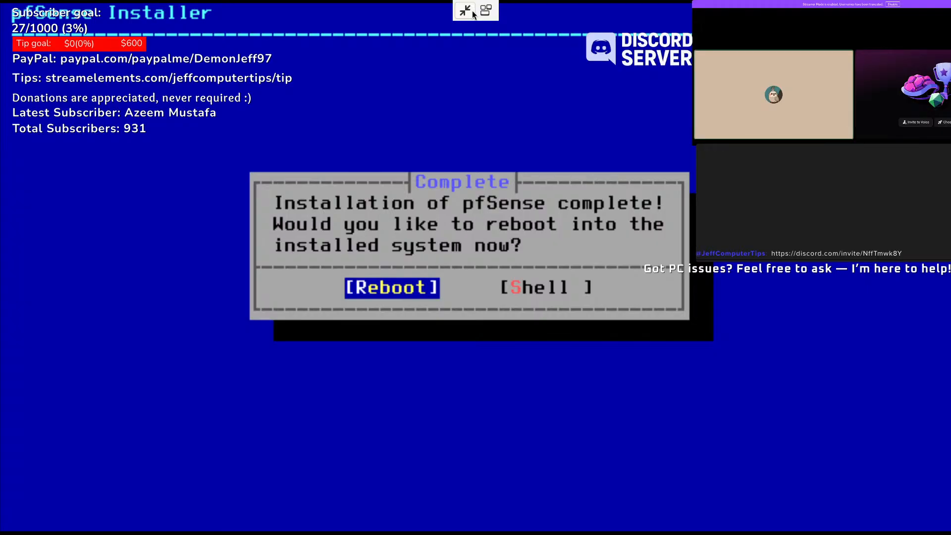
- Reboot into the installed pfSense and leave full screen to watch the kernel load
{"action": "key", "text": "Return"}
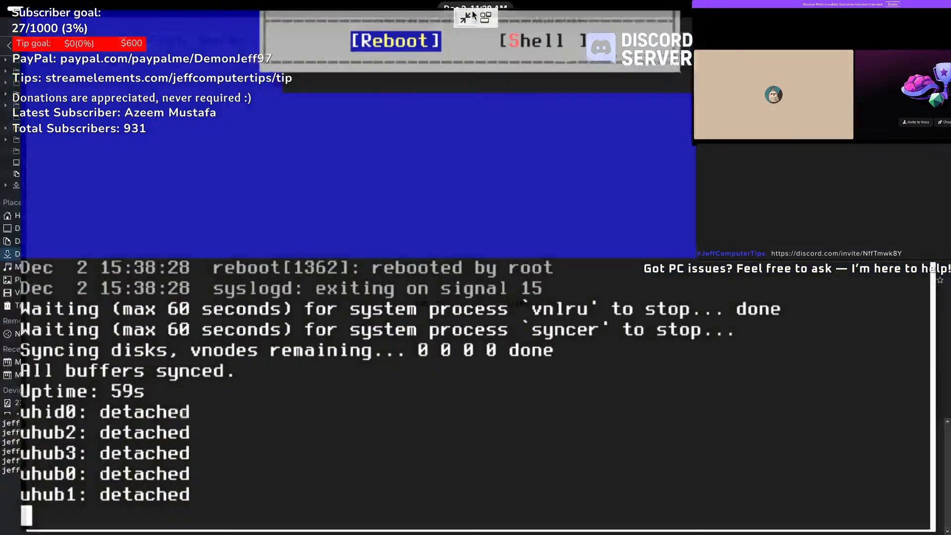
{"action": "left_click", "coordinate": [472, 11]}
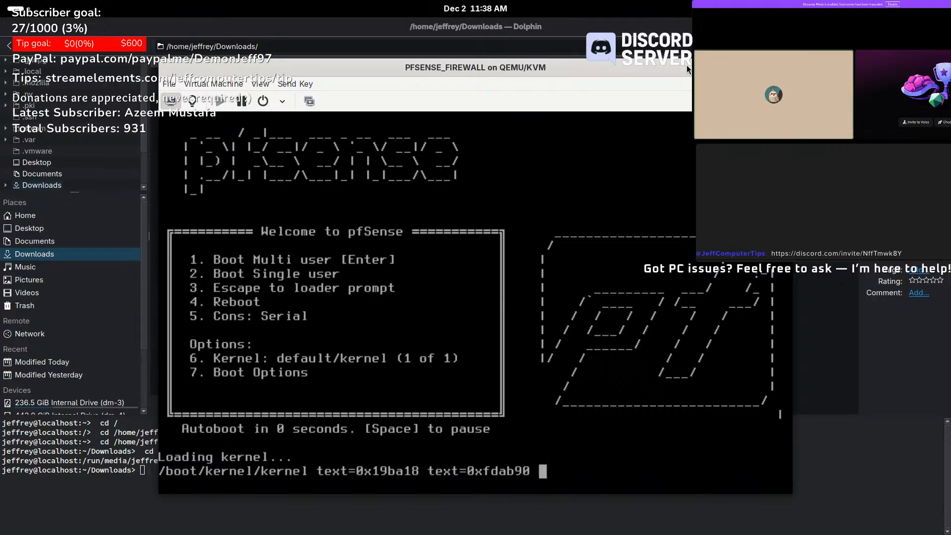
- Let pfSense boot fullscreen to its console menu with LAN 192.168.1.1, then leave fullscreen
{"action": "left_click", "coordinate": [781, 101]}
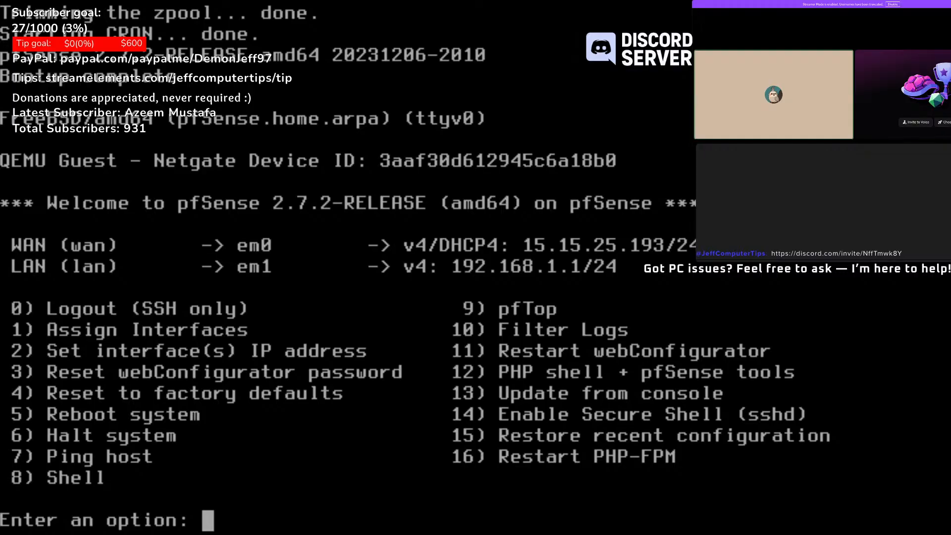
{"action": "mouse_move", "coordinate": [491, 16]}
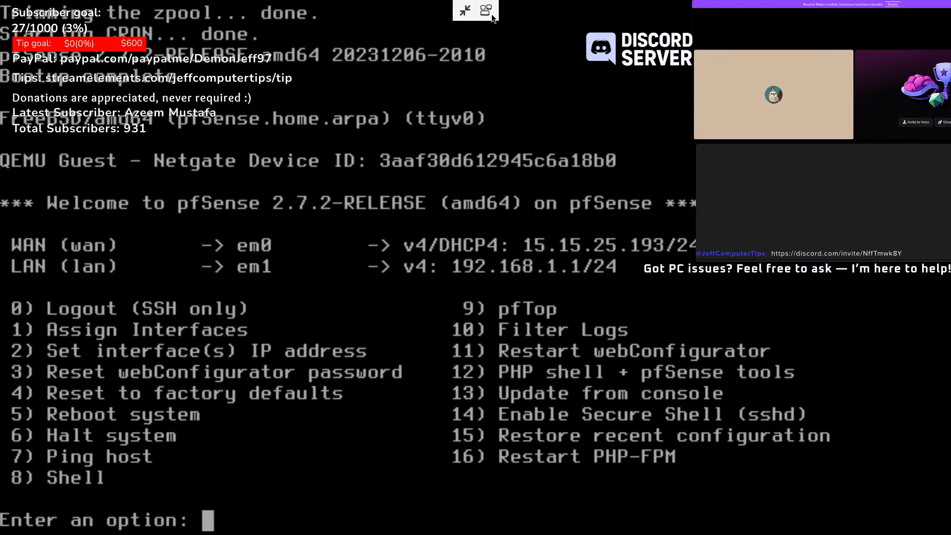
{"action": "left_click", "coordinate": [465, 11]}
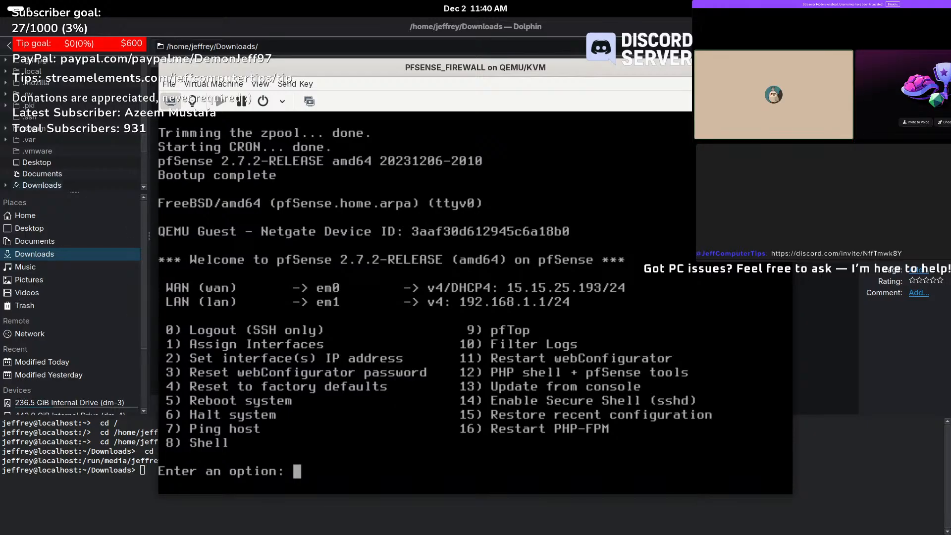
{"action": "mouse_move", "coordinate": [0, 0]}
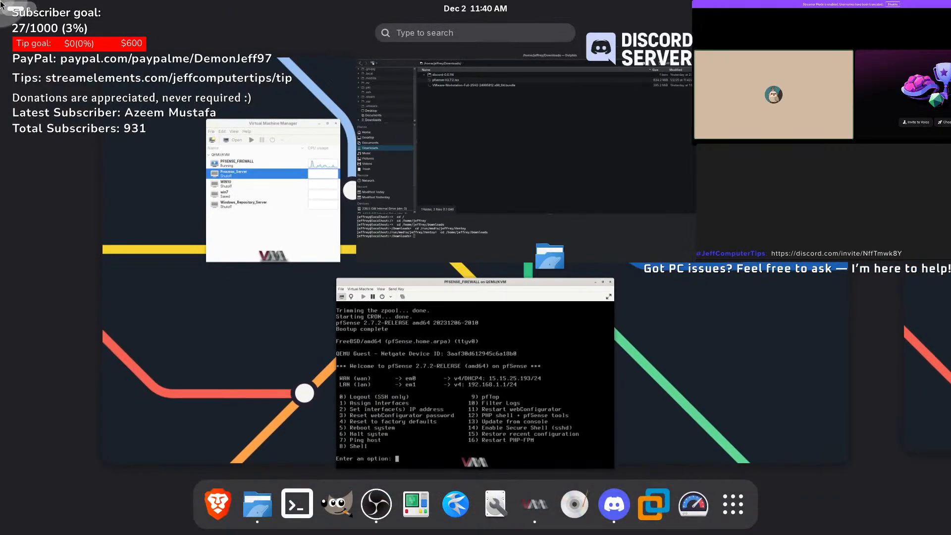
- Load 192.168.1.1 in Brave, reaching the HTTPS-not-supported warning
{"action": "left_click", "coordinate": [208, 524]}
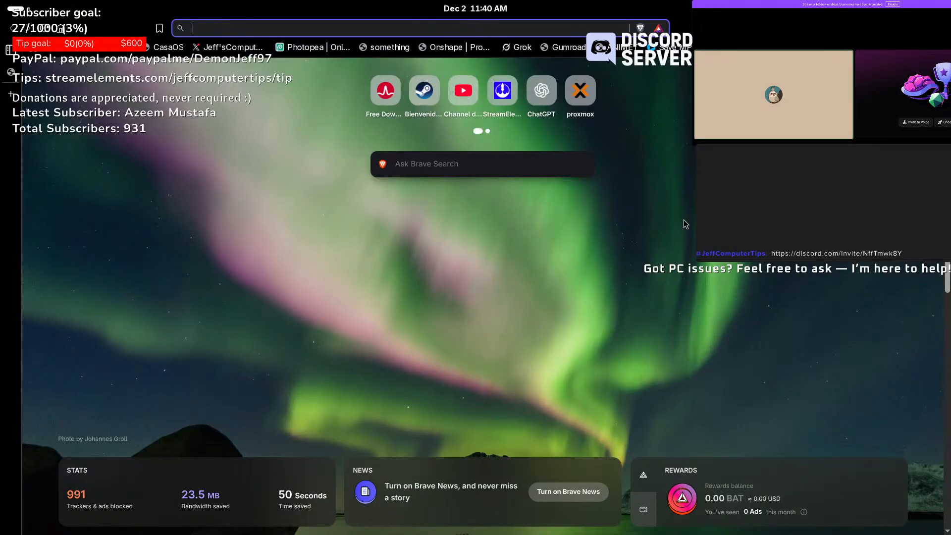
{"action": "type", "text": "192.168.1.1"}
{"action": "key", "text": "Return"}
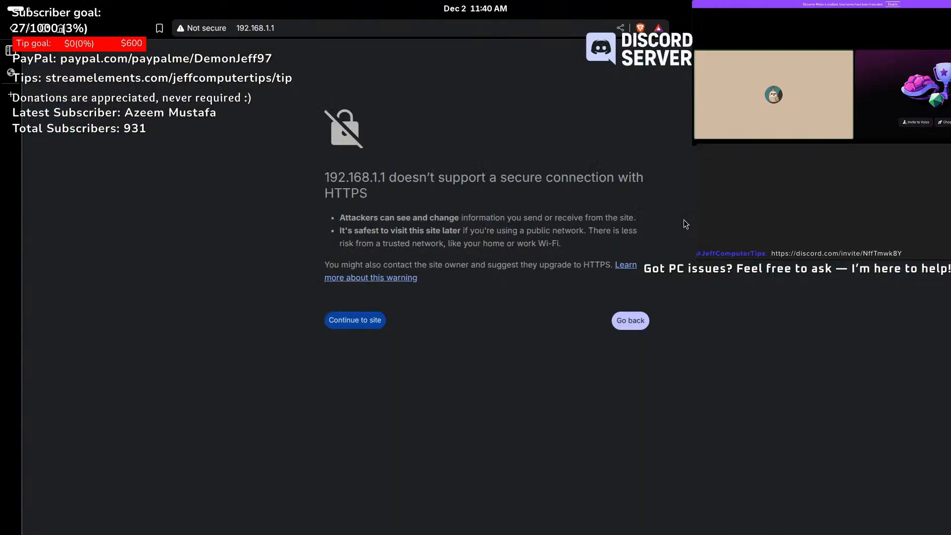
{"action": "left_click", "coordinate": [358, 319]}
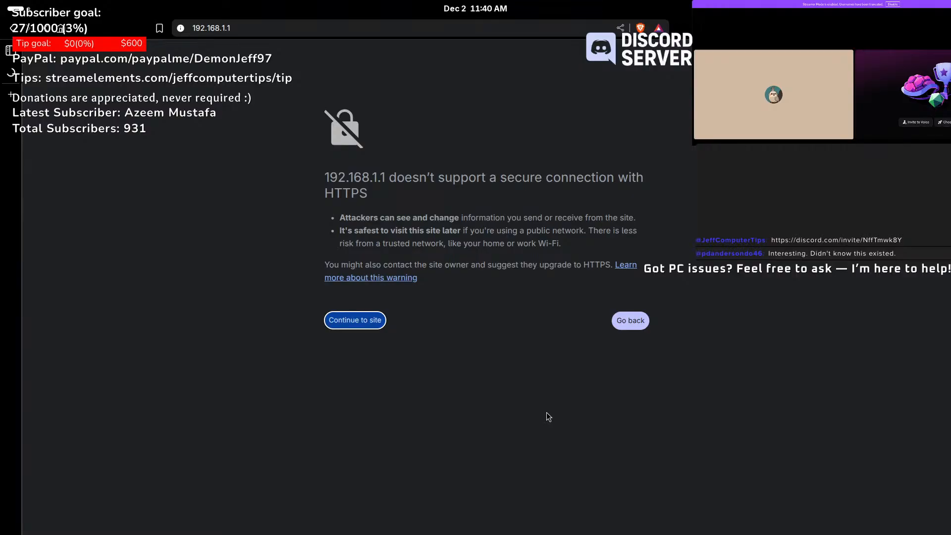
- Bring the PFSENSE_FIREWALL console to the front, reposition it, and show the window overview
{"action": "mouse_move", "coordinate": [2, 5]}
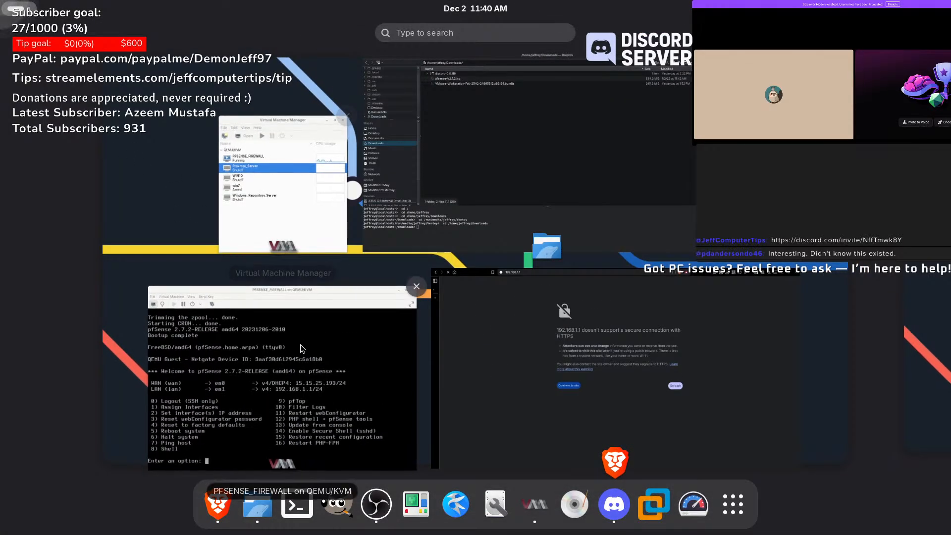
{"action": "left_click", "coordinate": [306, 367]}
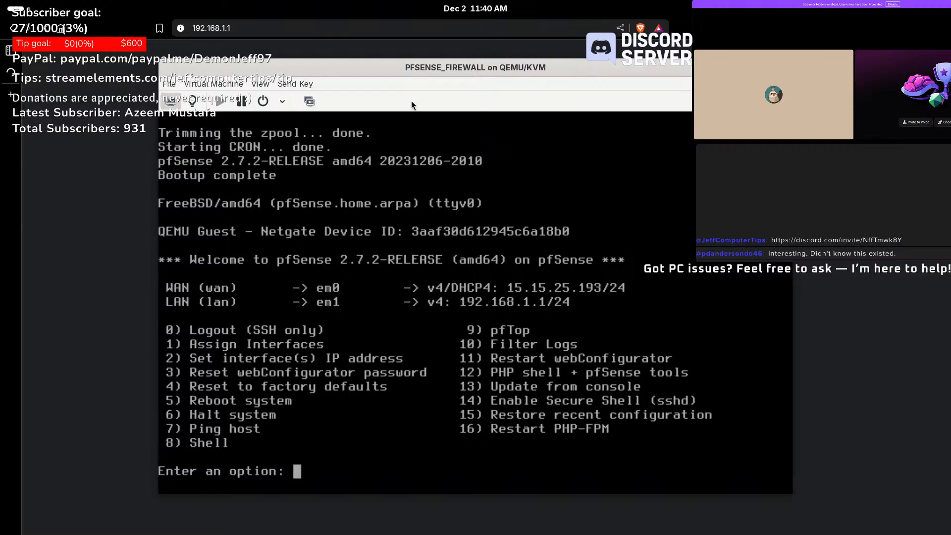
{"action": "left_click_drag", "start_coordinate": [476, 68], "coordinate": [489, 67]}
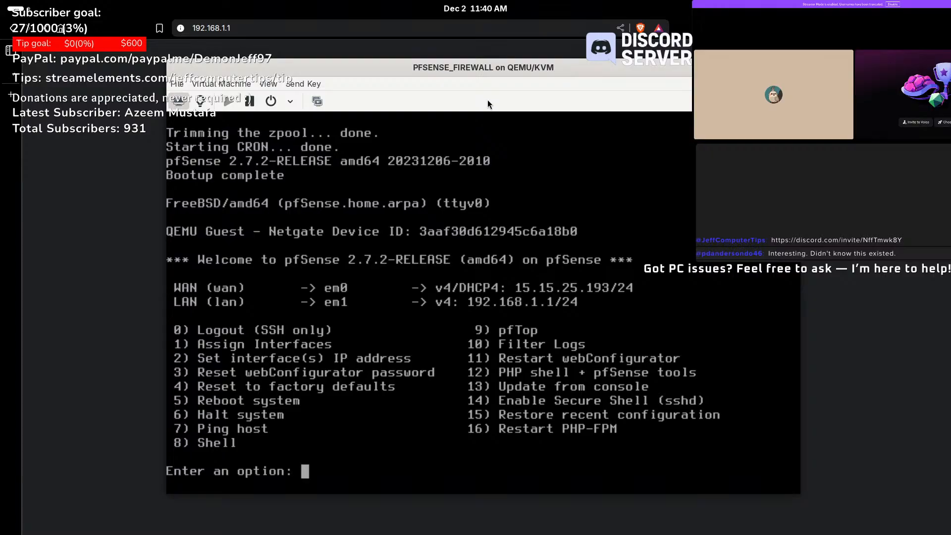
{"action": "left_click_drag", "start_coordinate": [527, 66], "coordinate": [536, 97]}
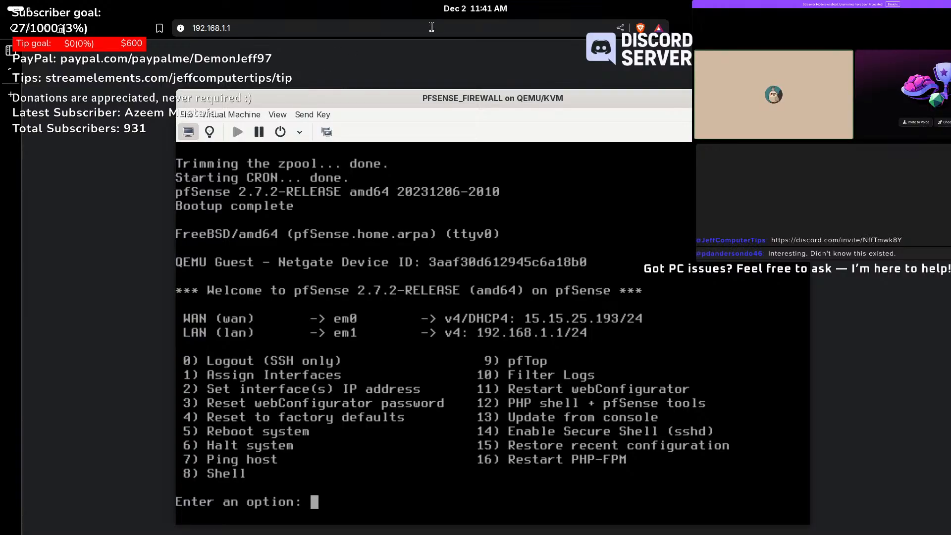
{"action": "left_click_drag", "start_coordinate": [412, 98], "coordinate": [430, 73]}
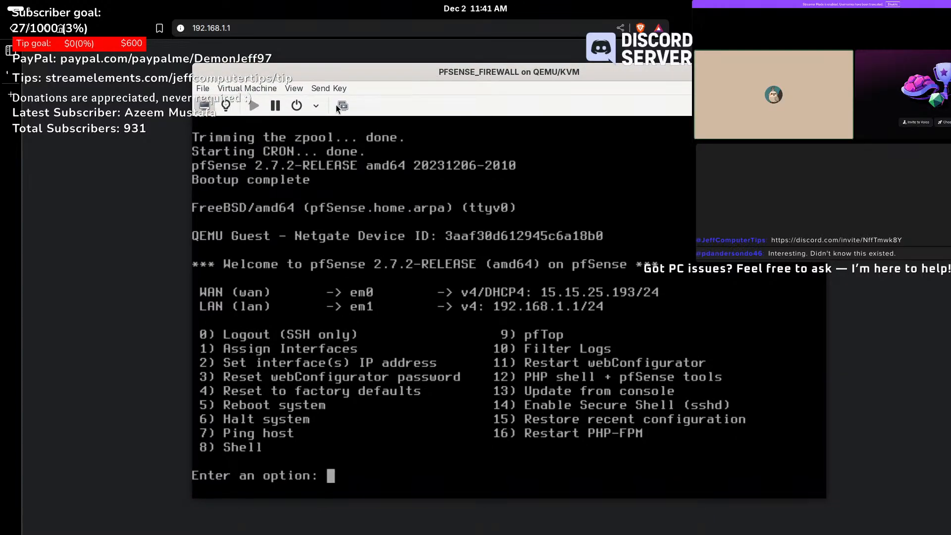
{"action": "key", "text": "super"}
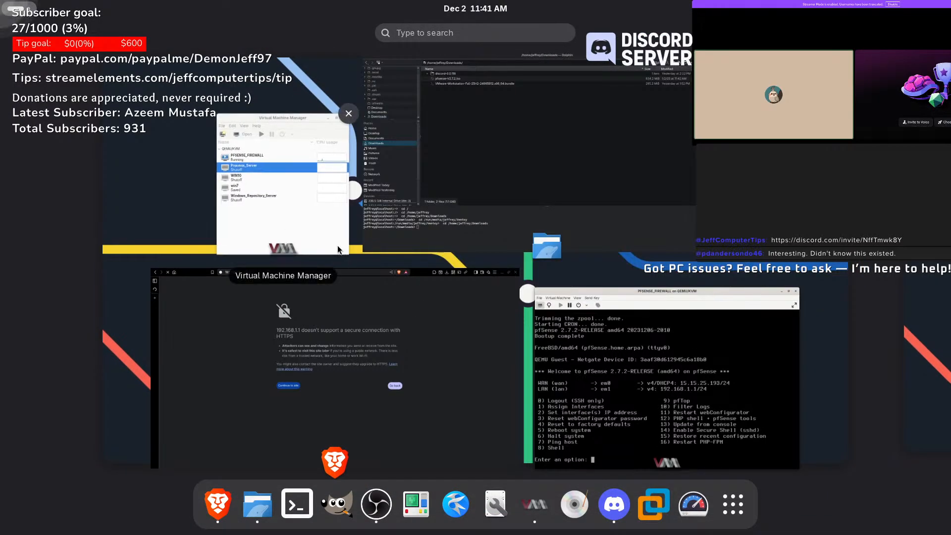
- Select WIN10 in the VM list, start it, then force it off
{"action": "left_click", "coordinate": [337, 248]}
{"action": "left_click", "coordinate": [421, 264]}
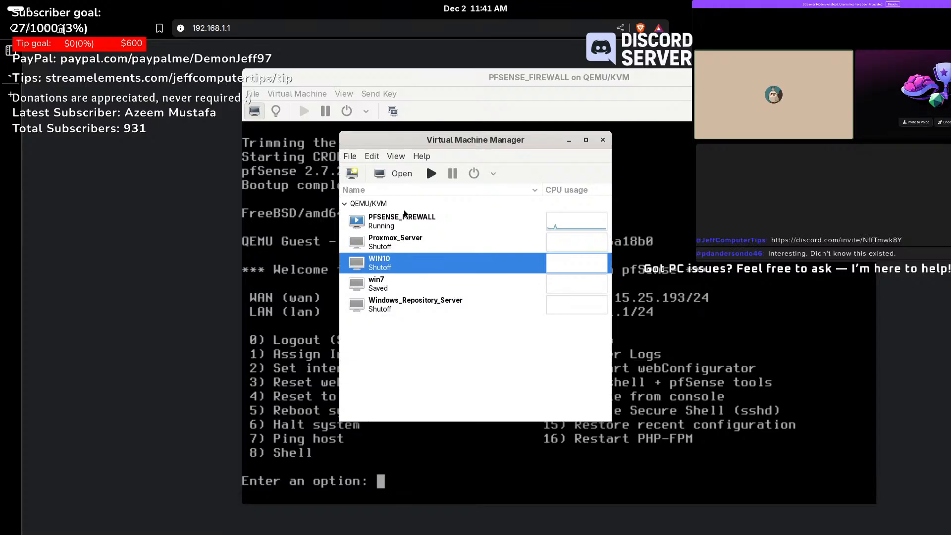
{"action": "left_click", "coordinate": [431, 173]}
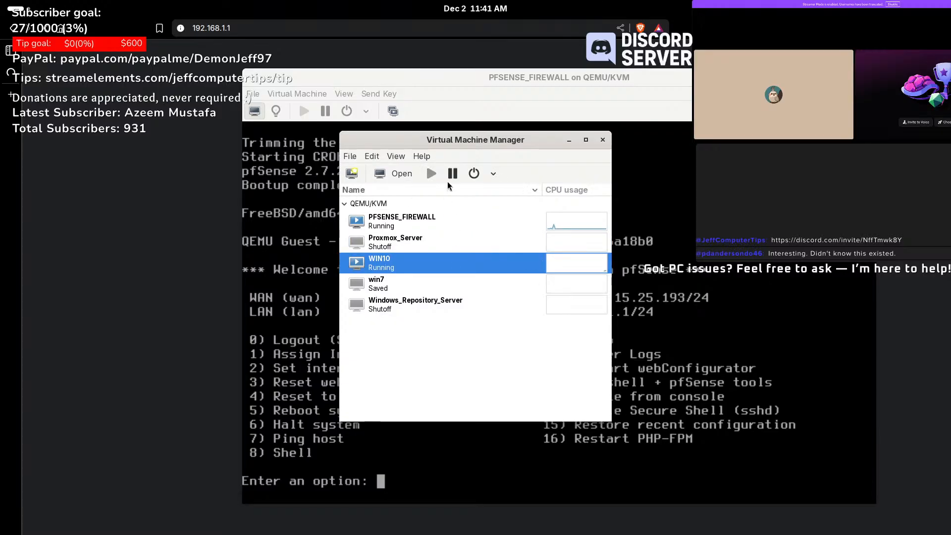
{"action": "left_click", "coordinate": [493, 174]}
{"action": "left_click", "coordinate": [533, 234]}
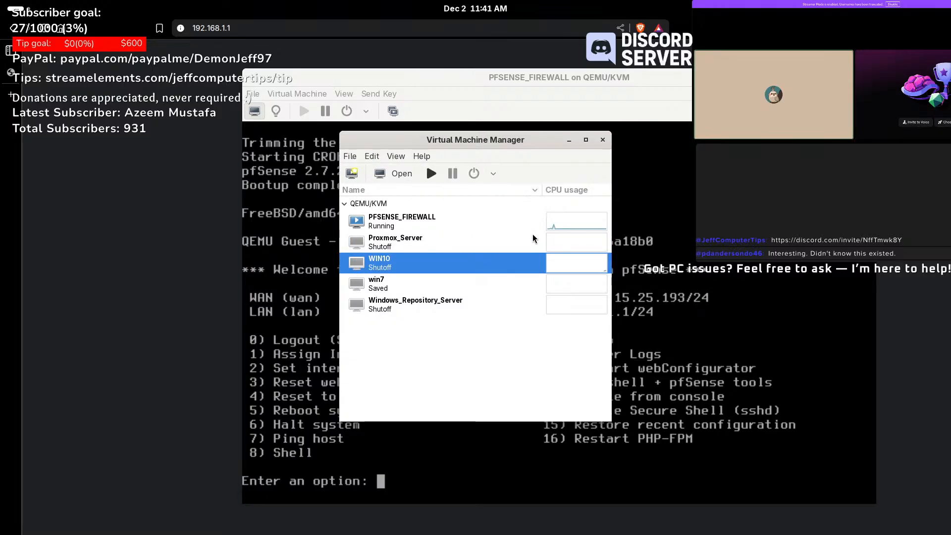
{"action": "left_click_drag", "start_coordinate": [538, 146], "coordinate": [333, 169]}
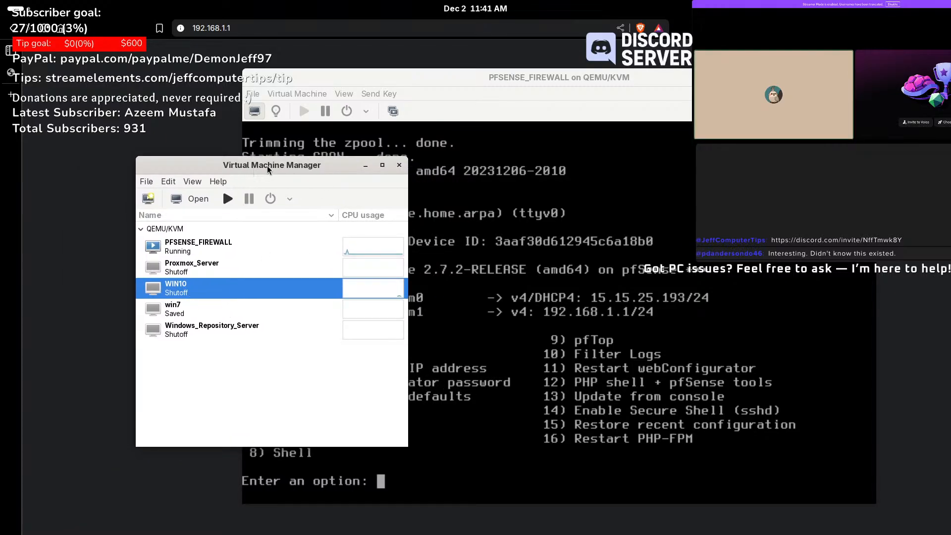
{"action": "left_click_drag", "start_coordinate": [266, 170], "coordinate": [302, 158]}
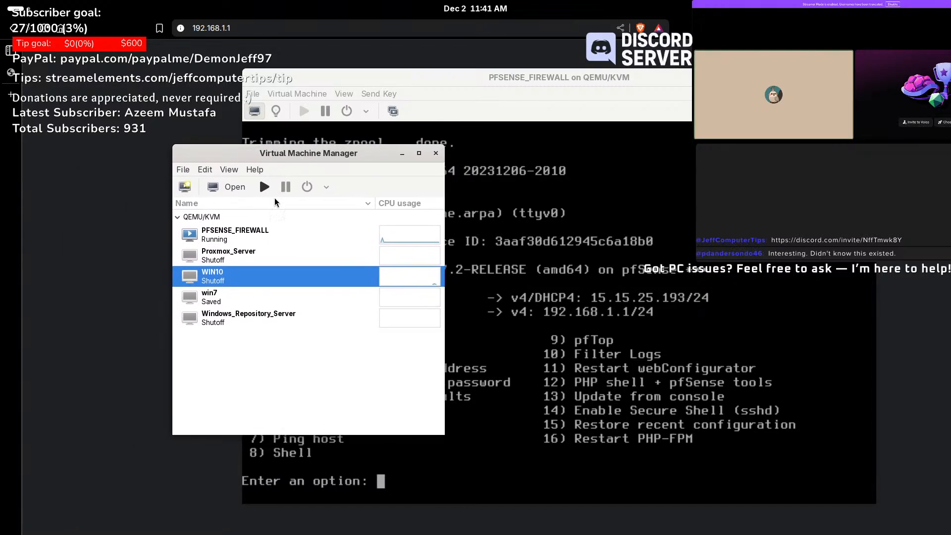
- Open WIN10's window and confirm its NIC uses the Windows_Network NAT source
{"action": "left_click", "coordinate": [236, 190]}
{"action": "left_click_drag", "start_coordinate": [258, 26], "coordinate": [375, 135]}
{"action": "left_click", "coordinate": [134, 201]}
{"action": "left_click", "coordinate": [148, 277]}
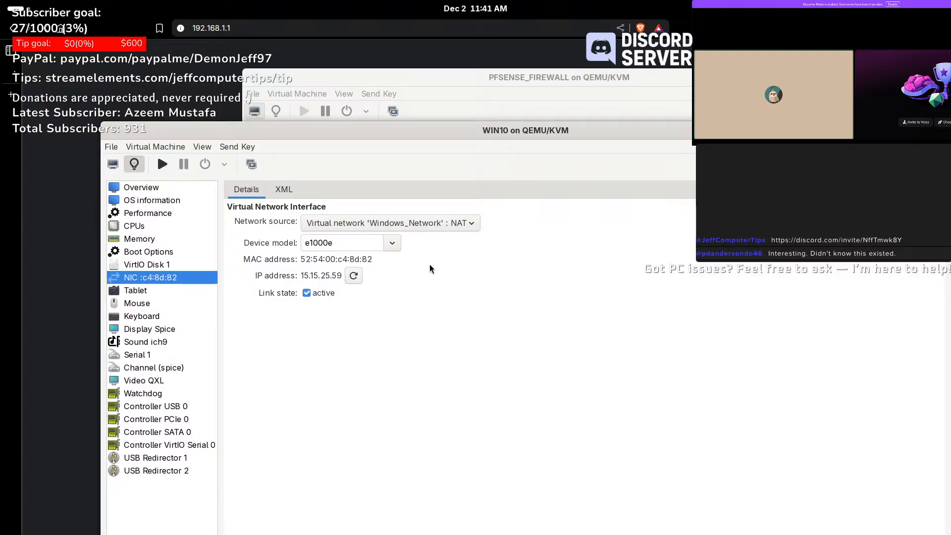
{"action": "left_click", "coordinate": [460, 228]}
{"action": "left_click", "coordinate": [459, 227]}
{"action": "left_click_drag", "start_coordinate": [710, 130], "coordinate": [644, 156]}
{"action": "left_click", "coordinate": [47, 186]}
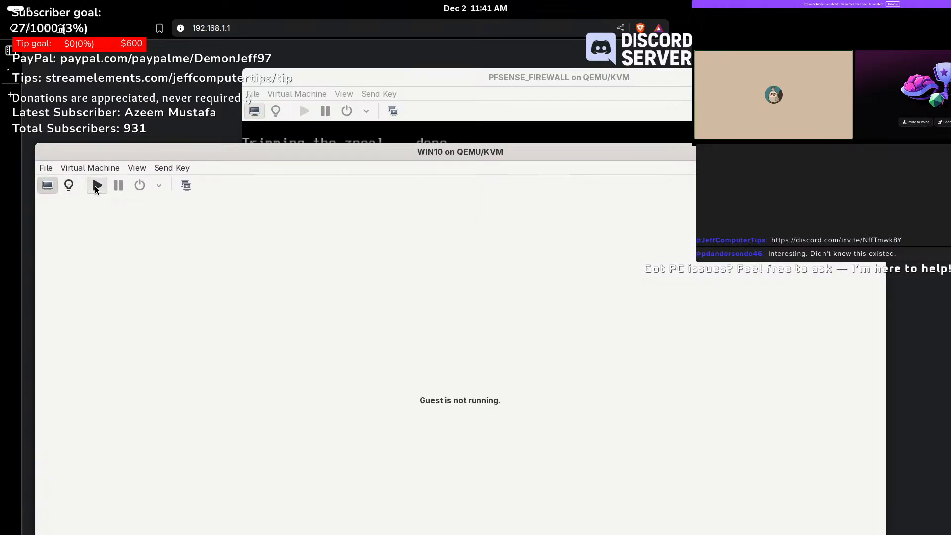
- Power on the WIN10 guest and arrange windows to show the full pfSense menu
{"action": "left_click", "coordinate": [97, 185]}
{"action": "left_click_drag", "start_coordinate": [470, 151], "coordinate": [528, 340]}
{"action": "left_click_drag", "start_coordinate": [602, 92], "coordinate": [495, 58]}
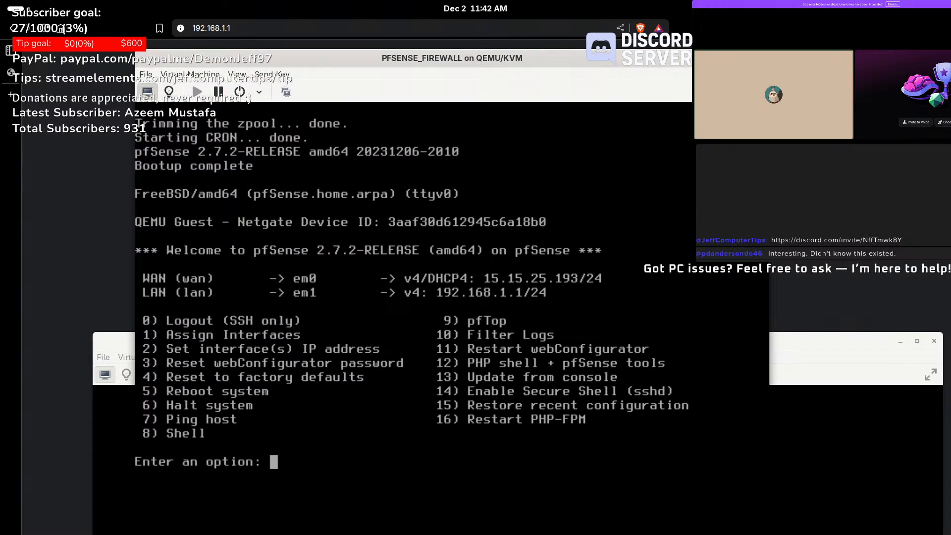
- Close Brave and the file manager, and bring the WIN10 desktop up
{"action": "left_click", "coordinate": [106, 145]}
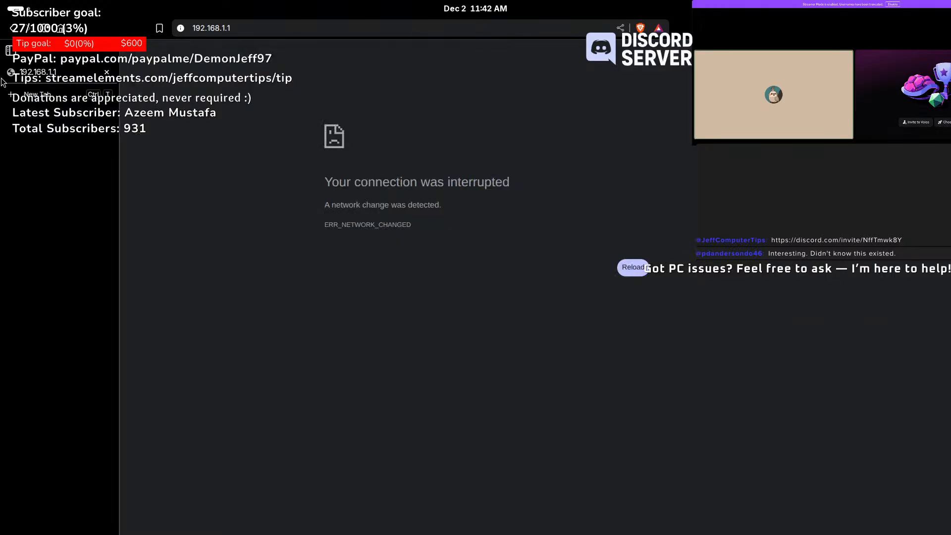
{"action": "left_click", "coordinate": [107, 72]}
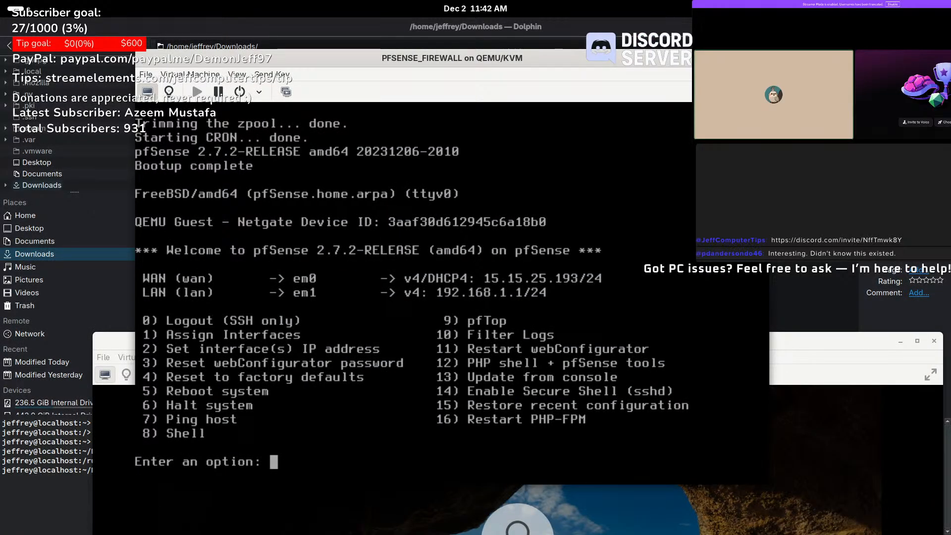
{"action": "left_click", "coordinate": [940, 26]}
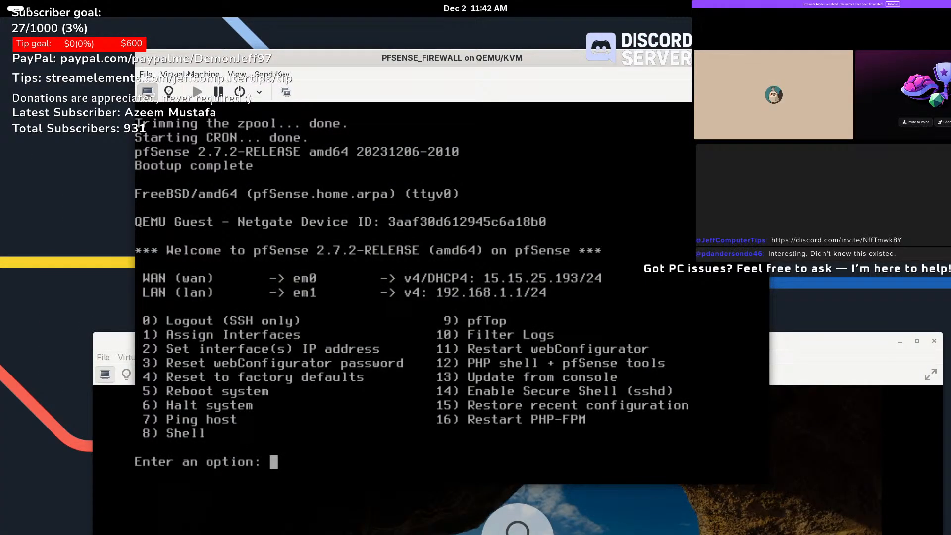
{"action": "left_click_drag", "start_coordinate": [854, 342], "coordinate": [817, 45]}
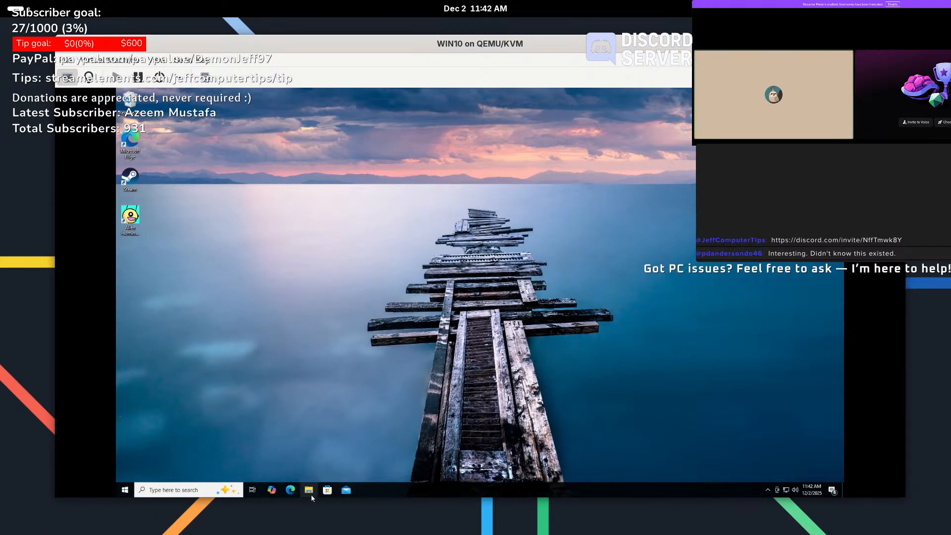
- Open Command Prompt and run ipconfig, showing 15.15.25.59, mask 255.255.255.0, gateway 15.15.25.1
{"action": "left_click", "coordinate": [181, 490]}
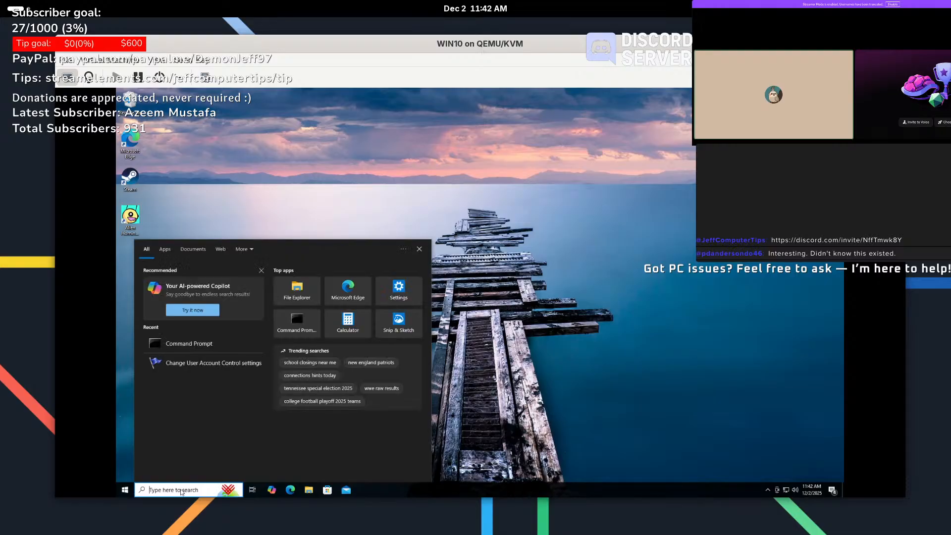
{"action": "type", "text": "cmd"}
{"action": "key", "text": "Return"}
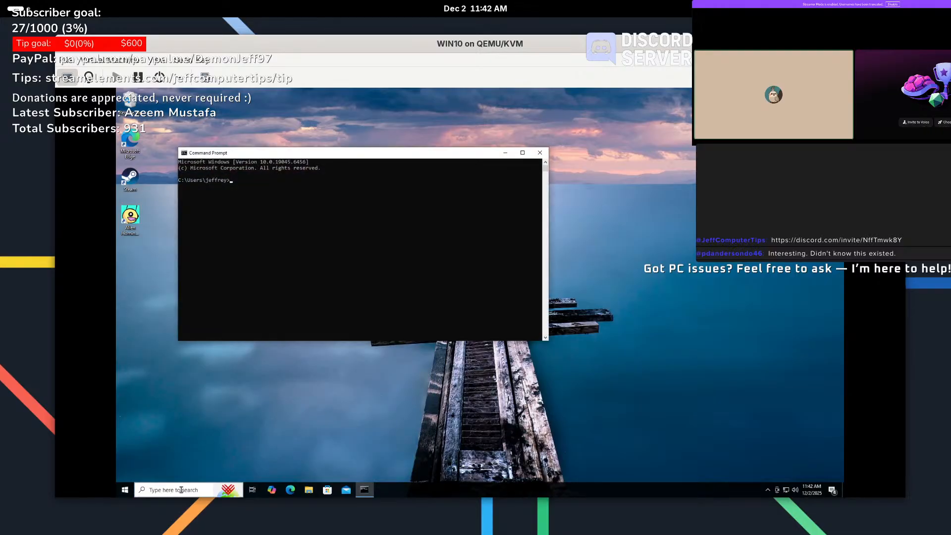
{"action": "key", "text": "Return"}
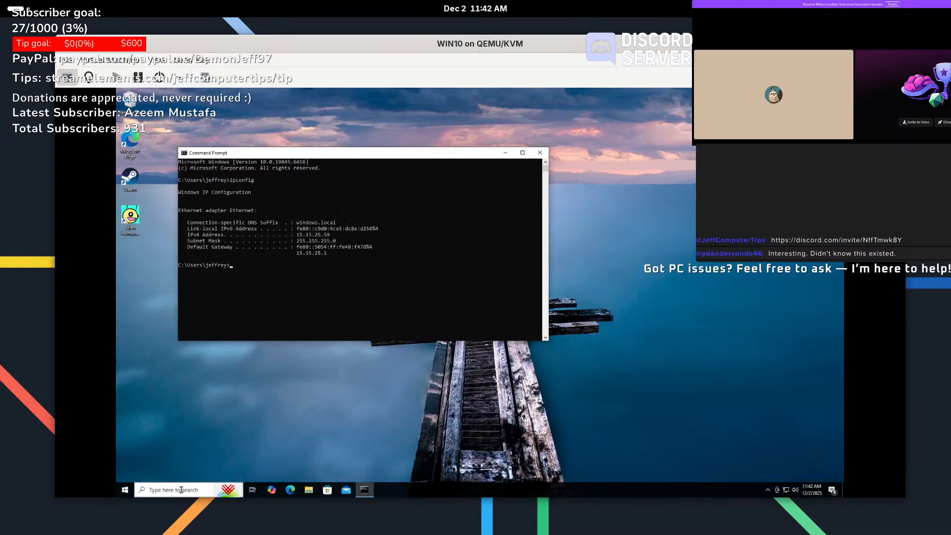
{"action": "left_click", "coordinate": [181, 490]}
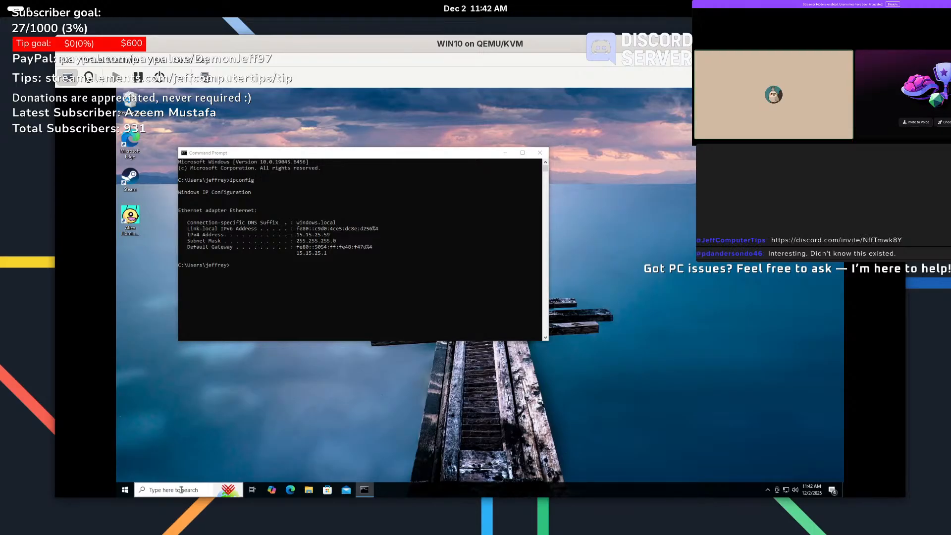
- Run 'control' in Command Prompt and make the WIN10 display fullscreen
{"action": "left_click", "coordinate": [306, 306]}
{"action": "type", "text": "control"}
{"action": "key", "text": "Return"}
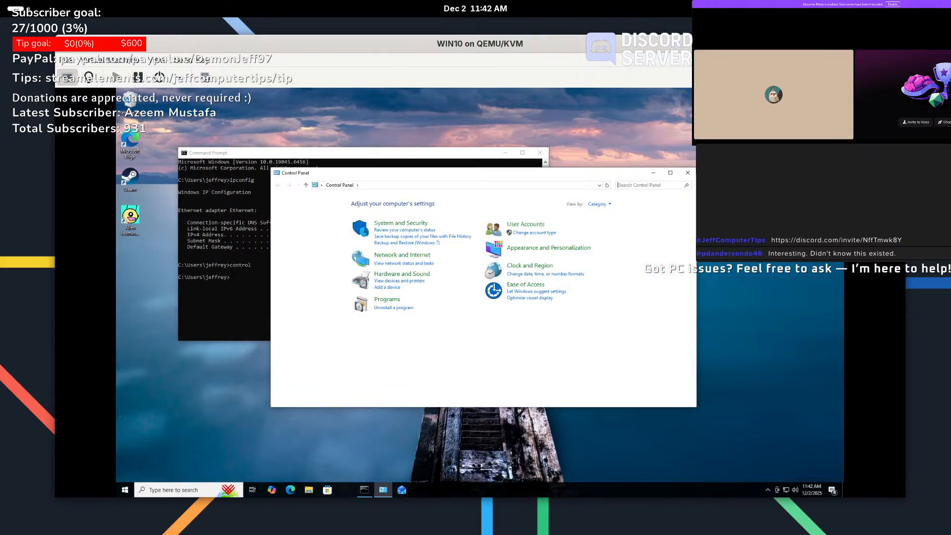
{"action": "left_click", "coordinate": [893, 77]}
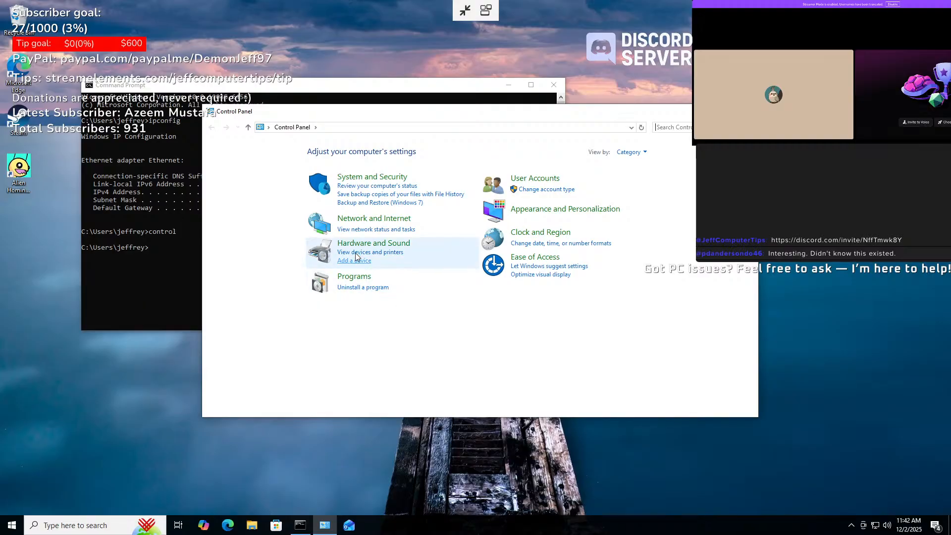
- Disable IPv6 in the Ethernet adapter's properties via Network and Sharing Center
{"action": "left_click", "coordinate": [366, 218]}
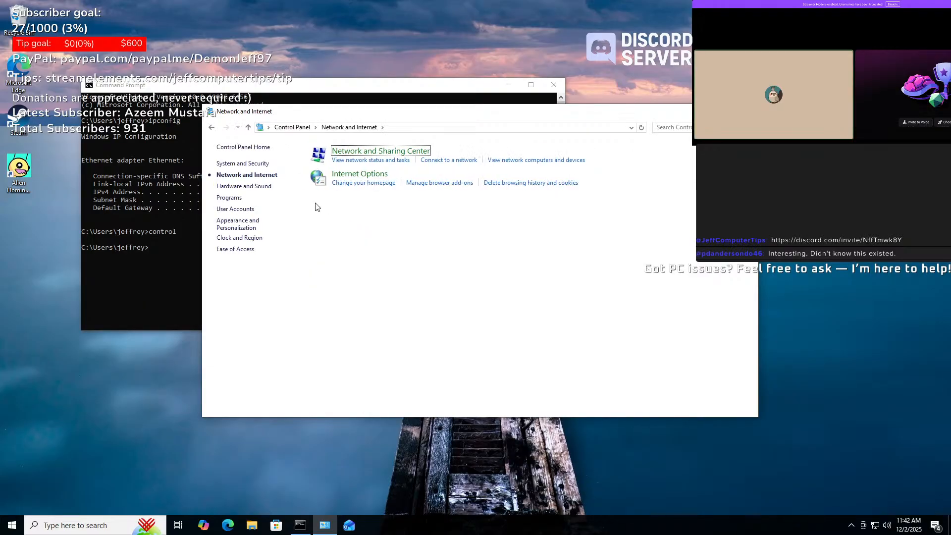
{"action": "left_click", "coordinate": [361, 151]}
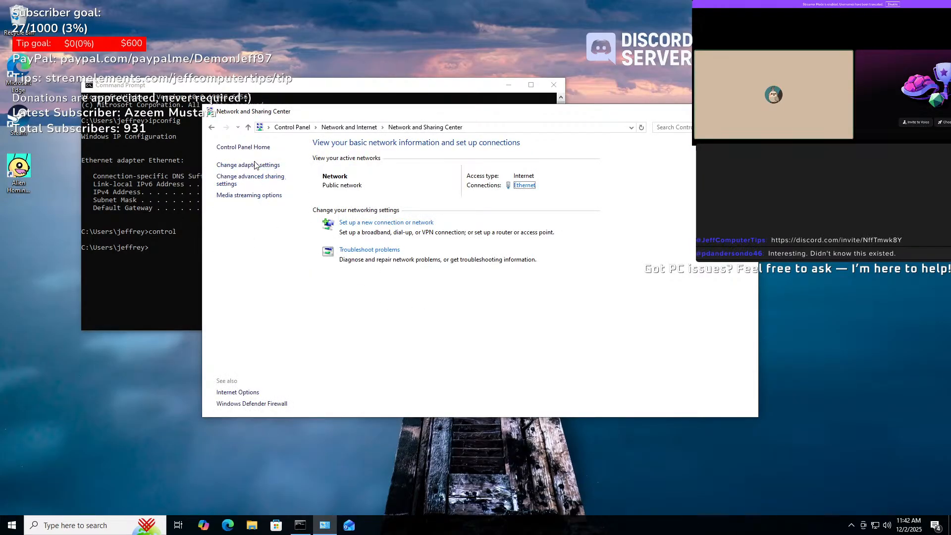
{"action": "left_click", "coordinate": [255, 165]}
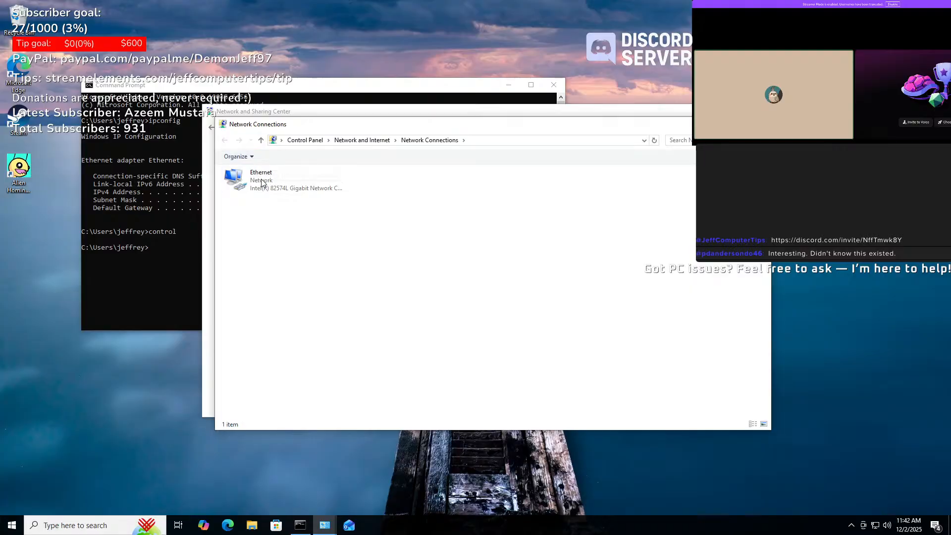
{"action": "right_click", "coordinate": [261, 179]}
{"action": "left_click", "coordinate": [296, 273]}
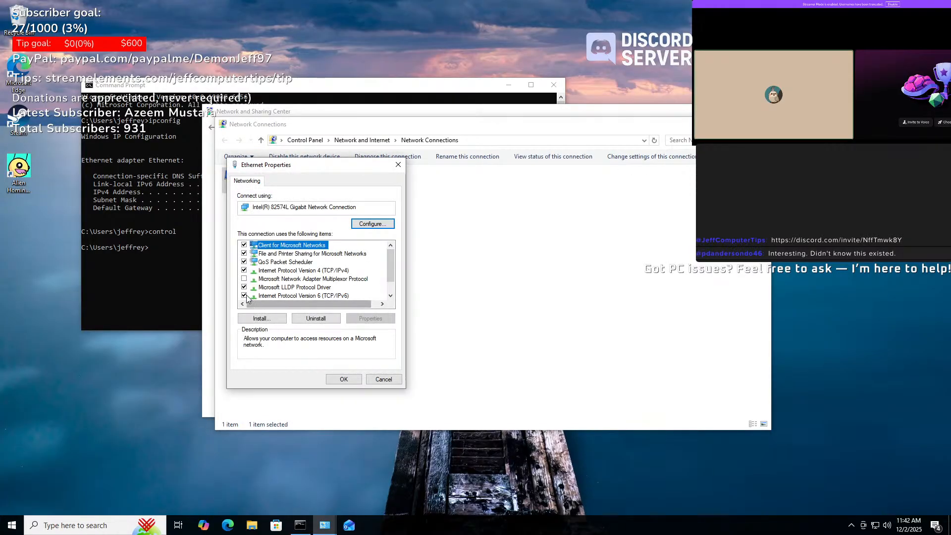
{"action": "left_click", "coordinate": [244, 295]}
{"action": "left_click", "coordinate": [344, 378]}
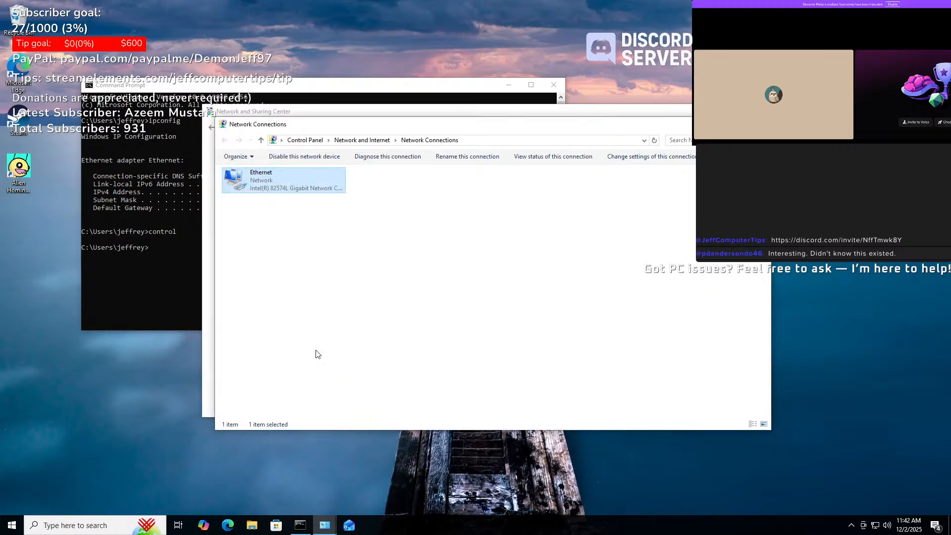
- Rerun 'control' and close the Control Panel and Network and Sharing Center windows
{"action": "left_click", "coordinate": [144, 279]}
{"action": "key", "text": "Up"}
{"action": "key", "text": "Return"}
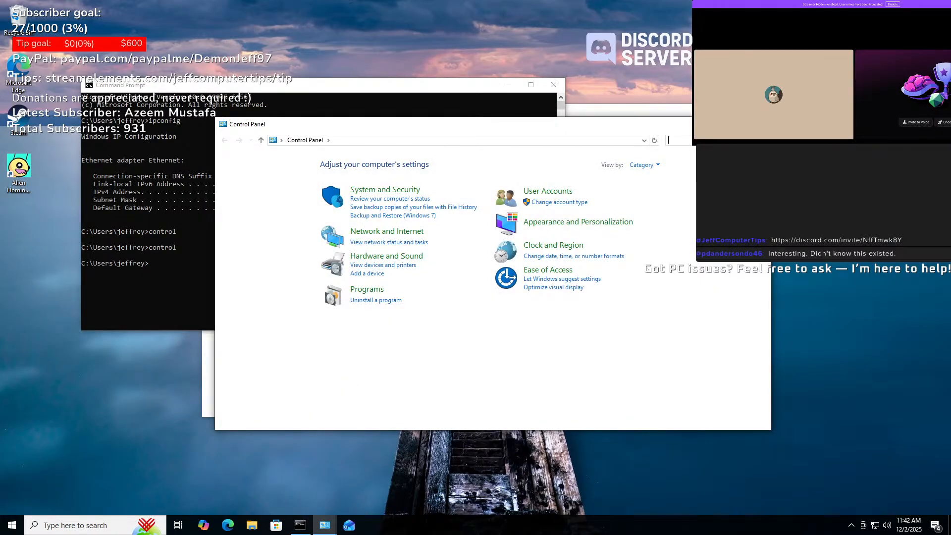
{"action": "left_click", "coordinate": [760, 124]}
{"action": "left_click", "coordinate": [746, 111]}
- Run ipconfig, then ipconfig /release to drop the current IP lease
{"action": "left_click", "coordinate": [315, 286]}
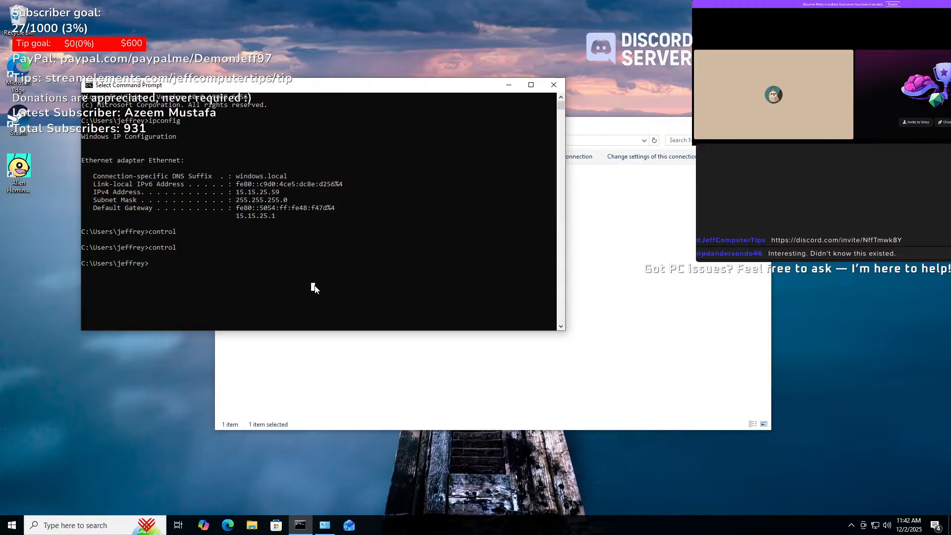
{"action": "type", "text": "ipconfig"}
{"action": "key", "text": "Return"}
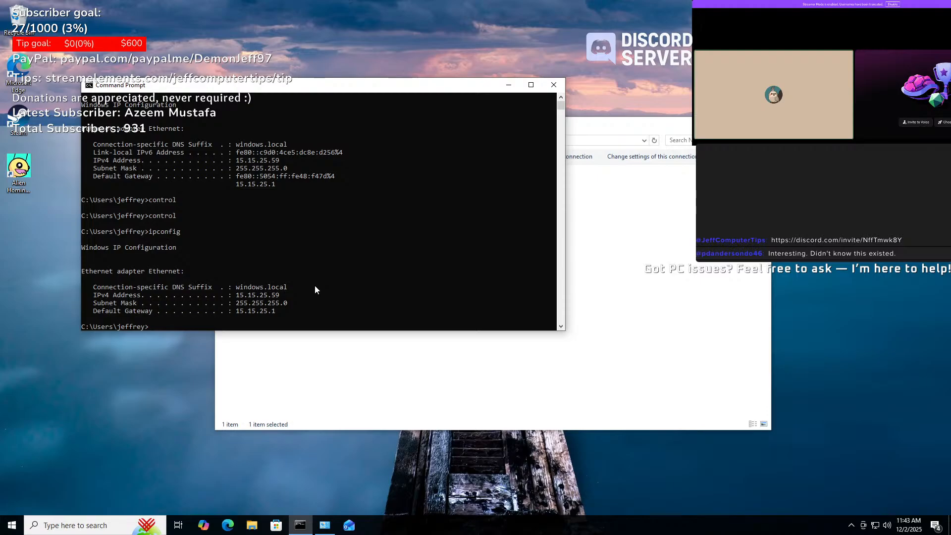
{"action": "type", "text": "ipconfig /release"}
{"action": "key", "text": "Return"}
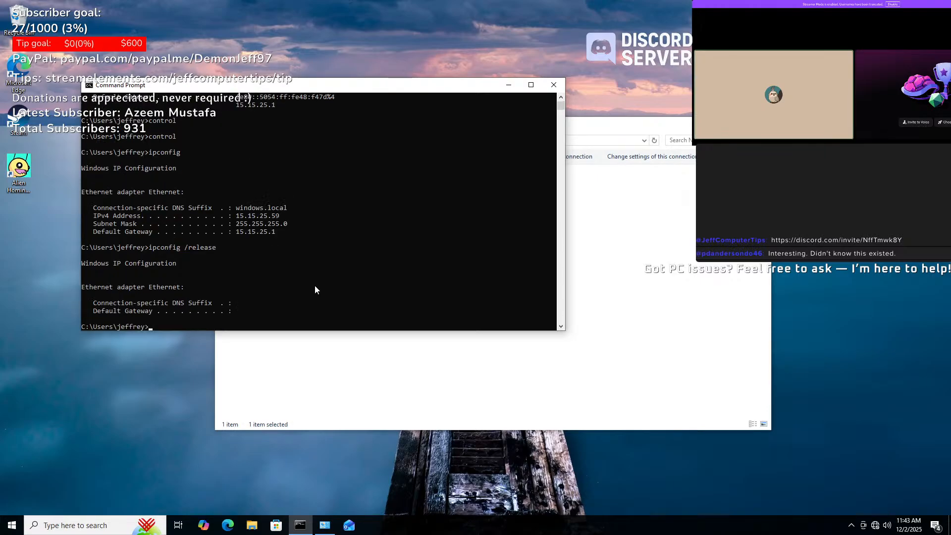
- Run ipconfig /renew to get 192.168.1.100 with gateway 192.168.1.1 from pfSense
{"action": "key", "text": "Up"}
{"action": "key", "text": "Up"}
{"action": "key", "text": "Down"}
{"action": "key", "text": "BackSpace"}
{"action": "key", "text": "BackSpace"}
{"action": "key", "text": "BackSpace"}
{"action": "key", "text": "BackSpace"}
{"action": "key", "text": "BackSpace"}
{"action": "type", "text": "new"}
{"action": "key", "text": "Return"}
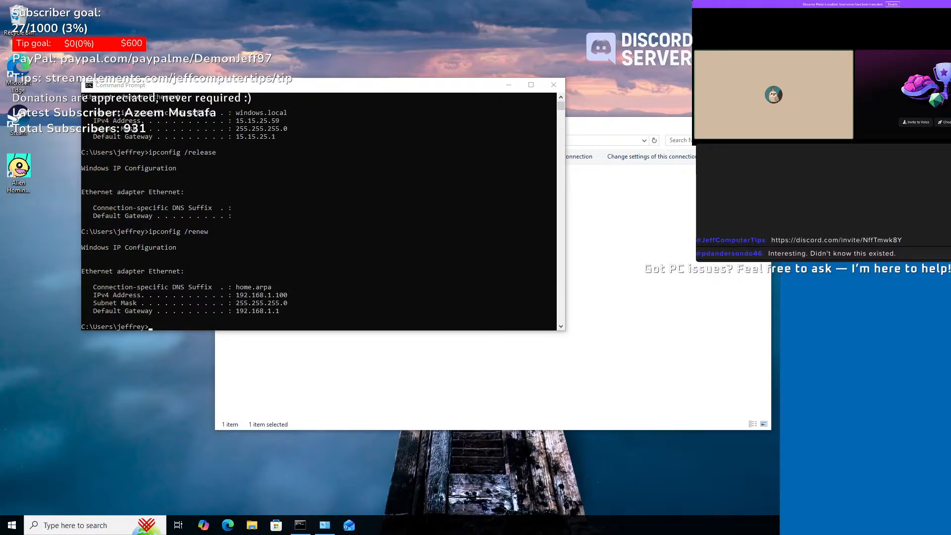
{"action": "left_click", "coordinate": [825, 114]}
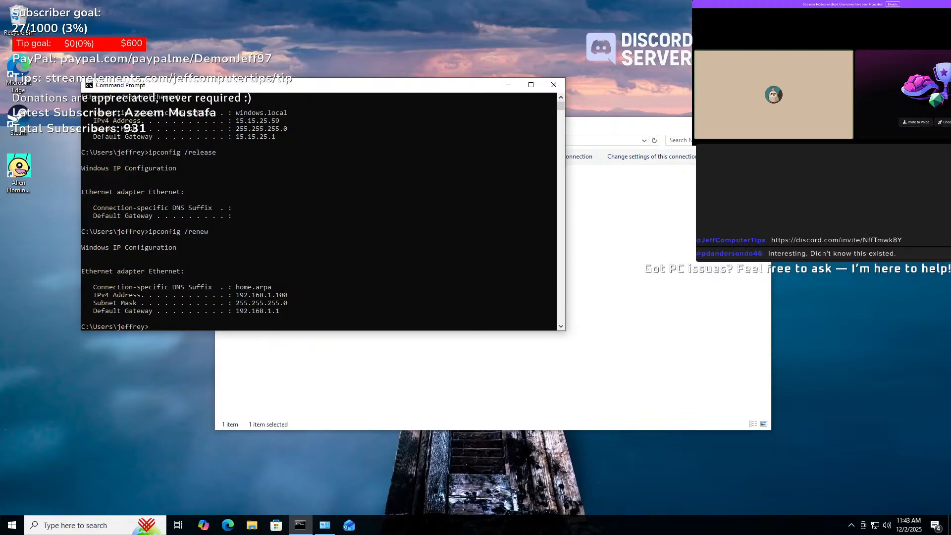
{"action": "left_click", "coordinate": [227, 525]}
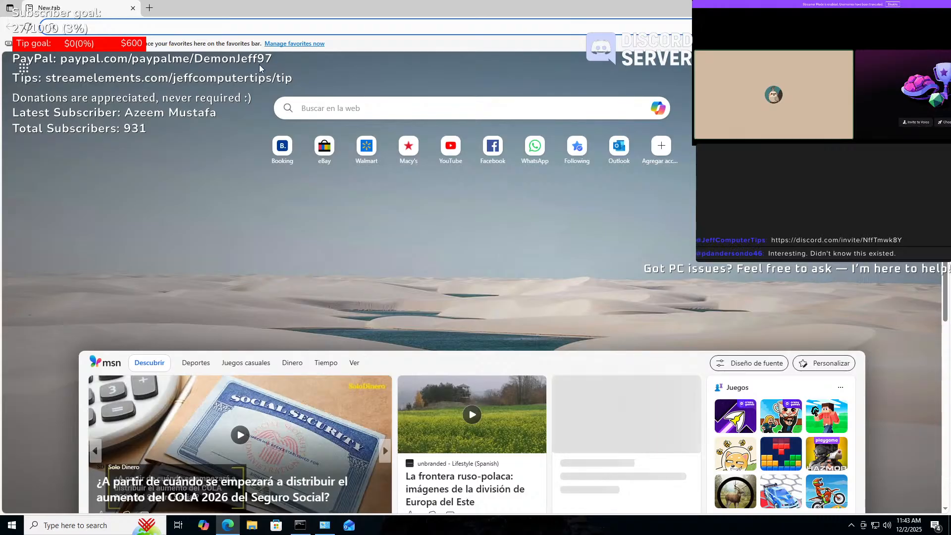
- Open 192.168.1.1 in Edge past the certificate warning and turn on vertical tabs
{"action": "type", "text": "192.168.1.1"}
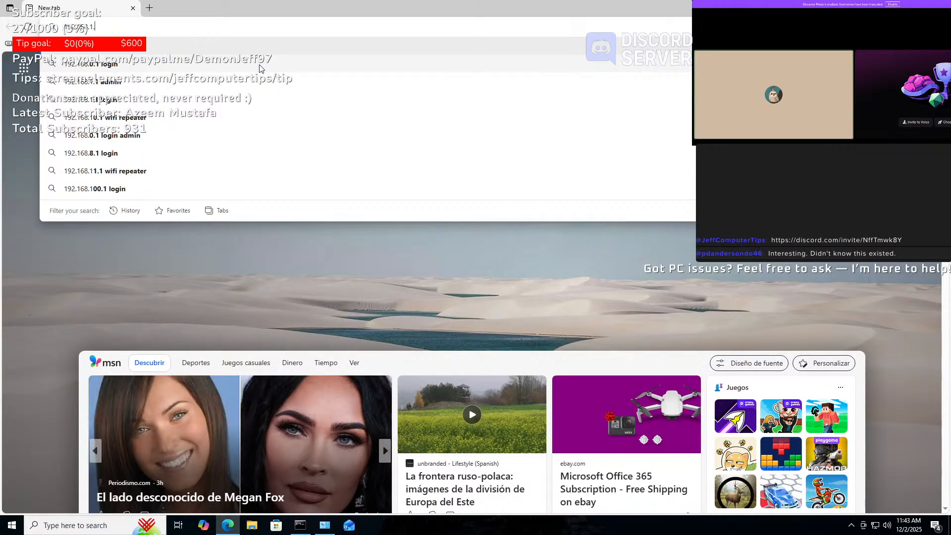
{"action": "key", "text": "Return"}
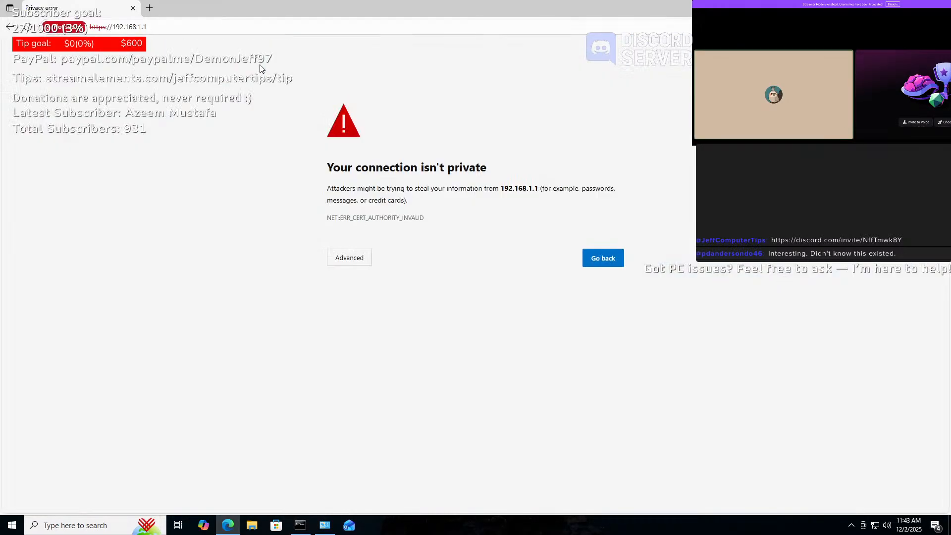
{"action": "left_click", "coordinate": [351, 260]}
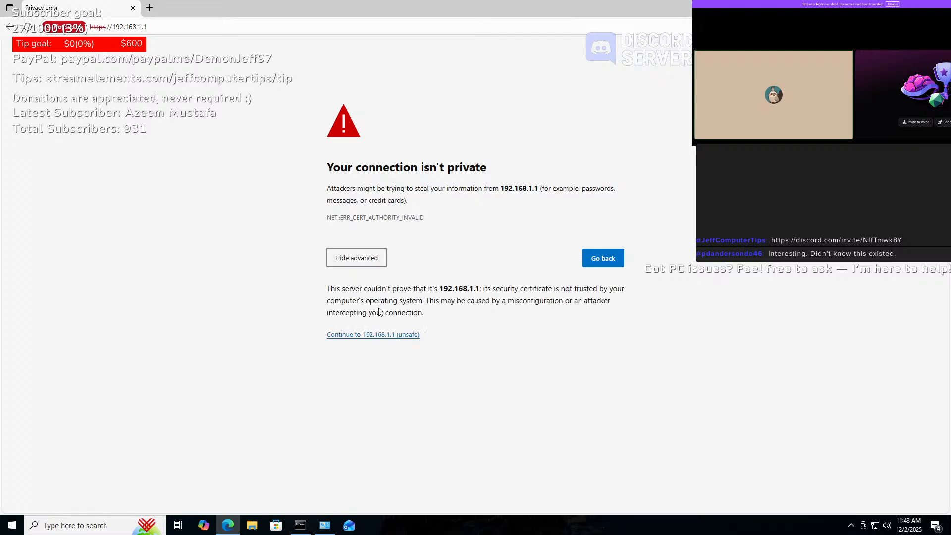
{"action": "left_click", "coordinate": [367, 334]}
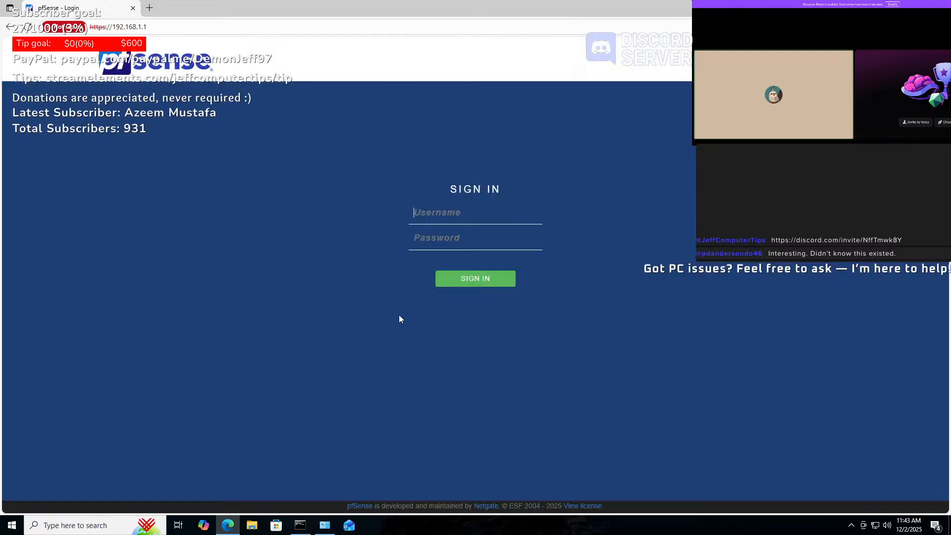
{"action": "right_click", "coordinate": [195, 8]}
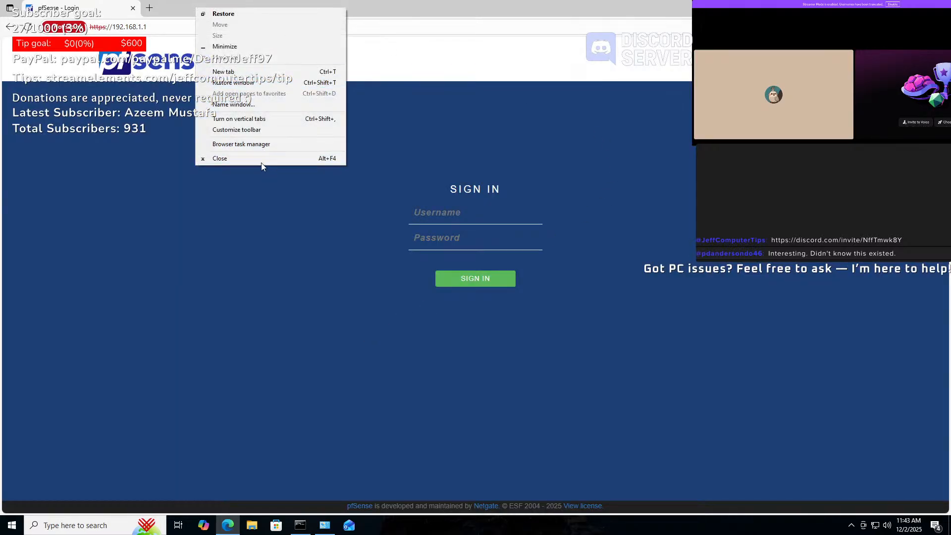
{"action": "left_click", "coordinate": [239, 119]}
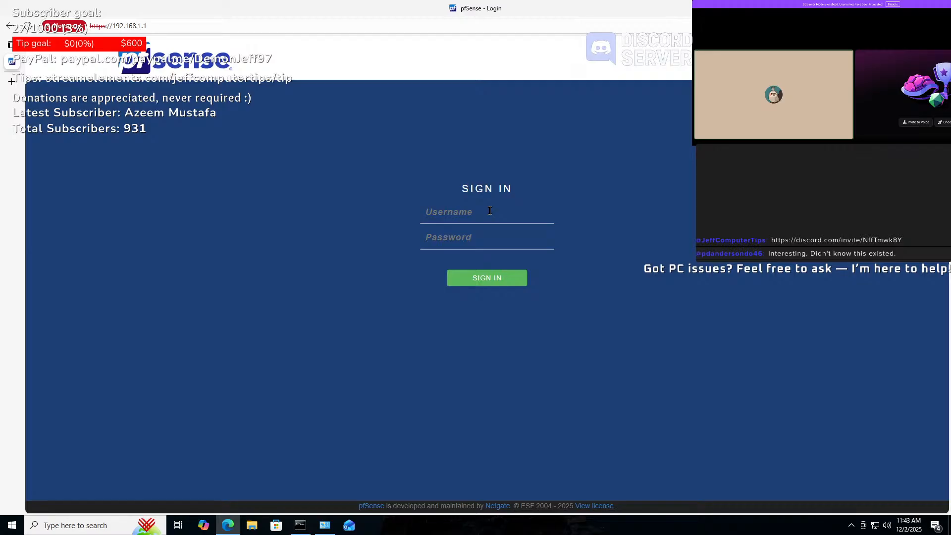
- Sign in to the pfSense web GUI as admin with the default password
{"action": "type", "text": "admin"}
{"action": "key", "text": "Tab"}
{"action": "type", "text": "pfse"}
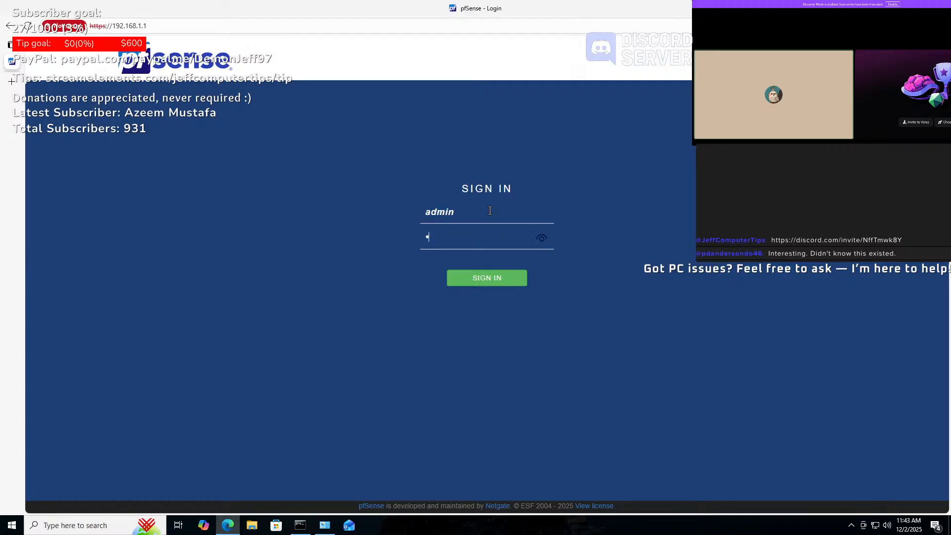
{"action": "key", "text": "Return"}
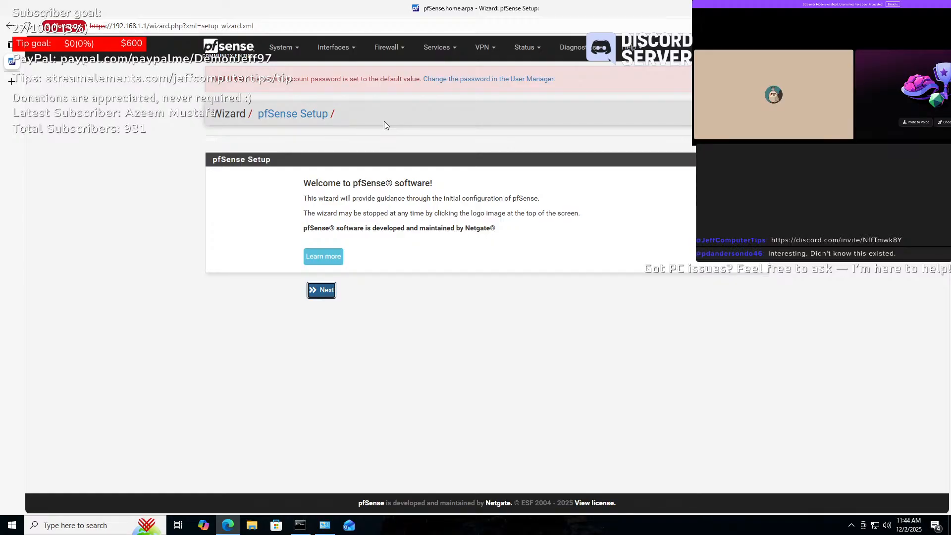
- Advance the wizard to General Information and change the hostname to PFFW
{"action": "left_click", "coordinate": [320, 290]}
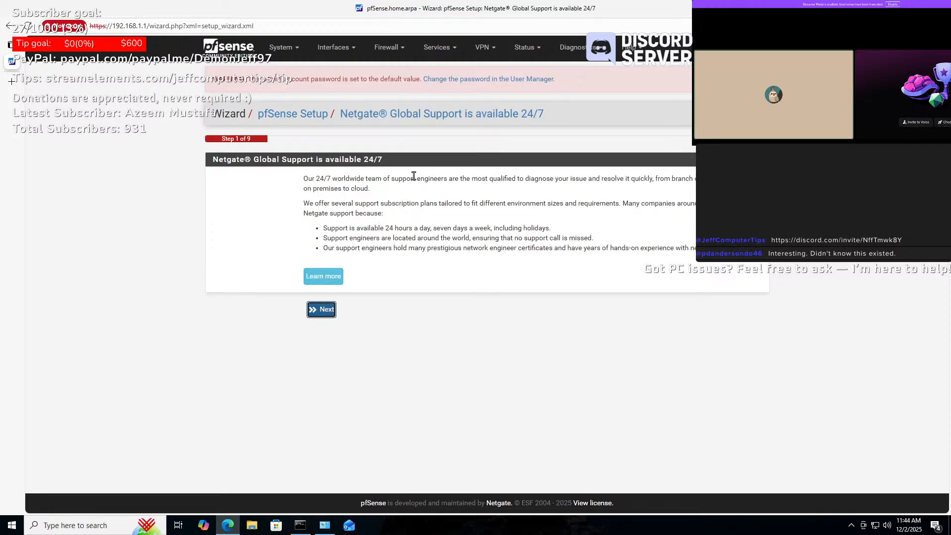
{"action": "left_click", "coordinate": [321, 309]}
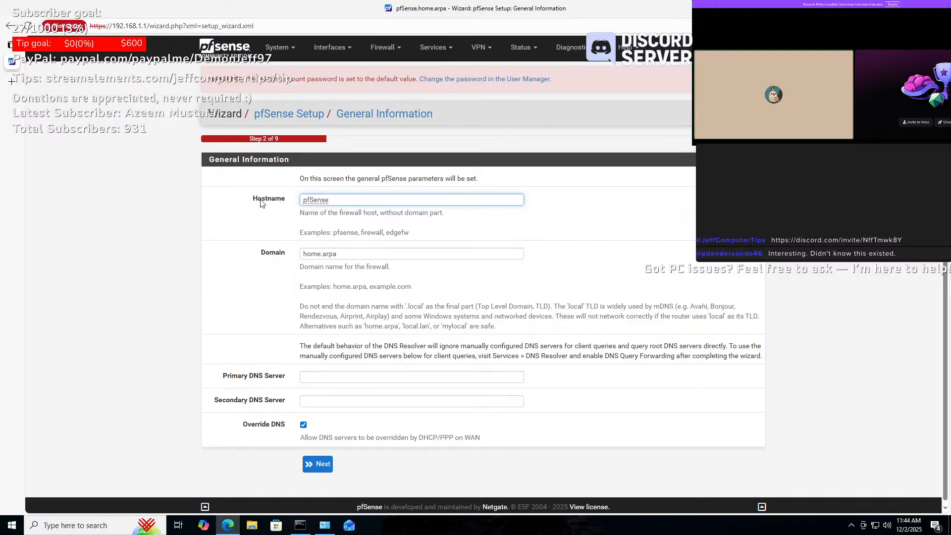
{"action": "double_click", "coordinate": [325, 200]}
{"action": "left_click", "coordinate": [333, 200]}
{"action": "key", "text": "BackSpace"}
{"action": "key", "text": "BackSpace"}
{"action": "key", "text": "BackSpace"}
{"action": "key", "text": "BackSpace"}
{"action": "key", "text": "BackSpace"}
{"action": "key", "text": "BackSpace"}
{"action": "type", "text": "FF"}
{"action": "key", "text": "BackSpace"}
{"action": "key", "text": "BackSpace"}
{"action": "key", "text": "BackSpace"}
{"action": "type", "text": "W"}
- Set the domain to Homefirewall.local
{"action": "key", "text": "Tab"}
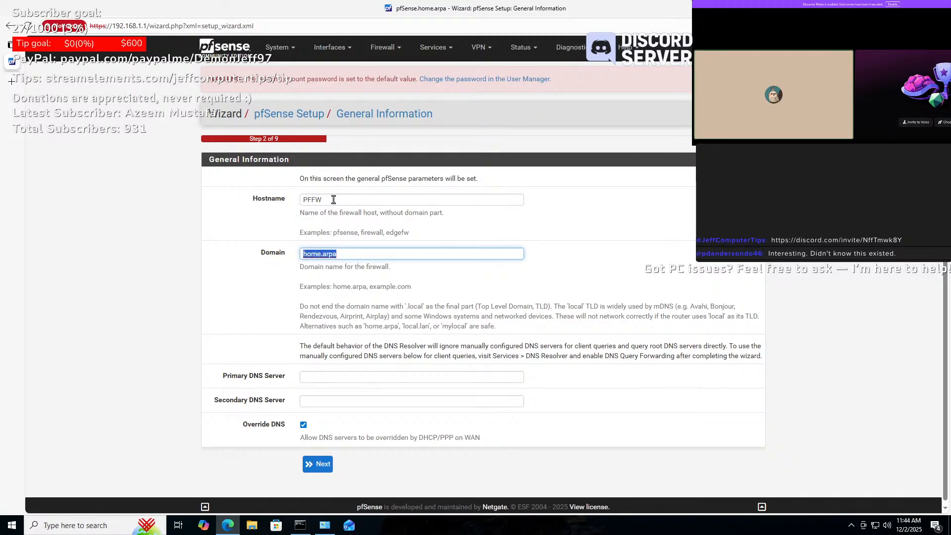
{"action": "type", "text": "HOM"}
{"action": "key", "text": "BackSpace"}
{"action": "key", "text": "BackSpace"}
{"action": "type", "text": "omefirewall.loca"}
- Accept the General Information, Time Server and DHCP WAN defaults, then select the 192.168.1.1 LAN address
{"action": "left_click", "coordinate": [323, 464]}
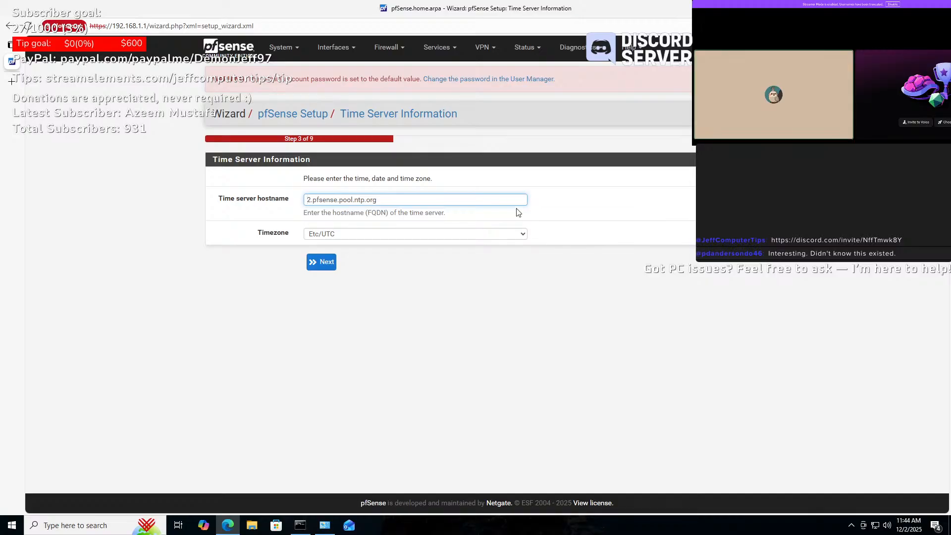
{"action": "left_click", "coordinate": [323, 265]}
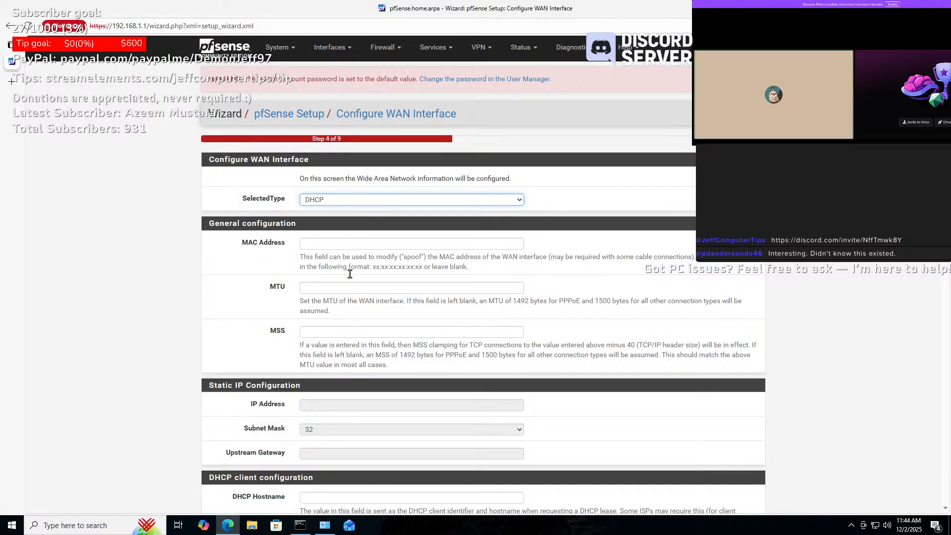
{"action": "scroll", "coordinate": [461, 218], "scroll_direction": "down", "scroll_amount": 5}
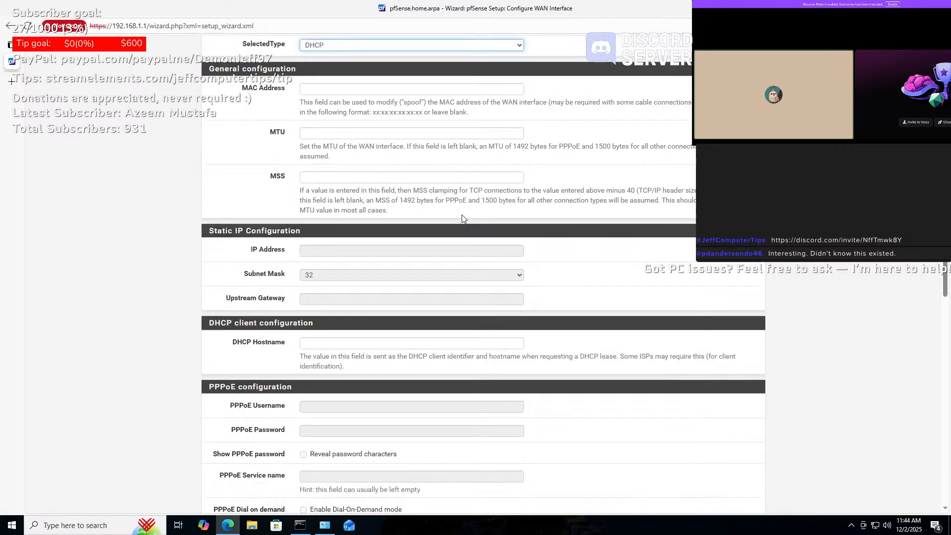
{"action": "scroll", "coordinate": [461, 218], "scroll_direction": "down", "scroll_amount": 4}
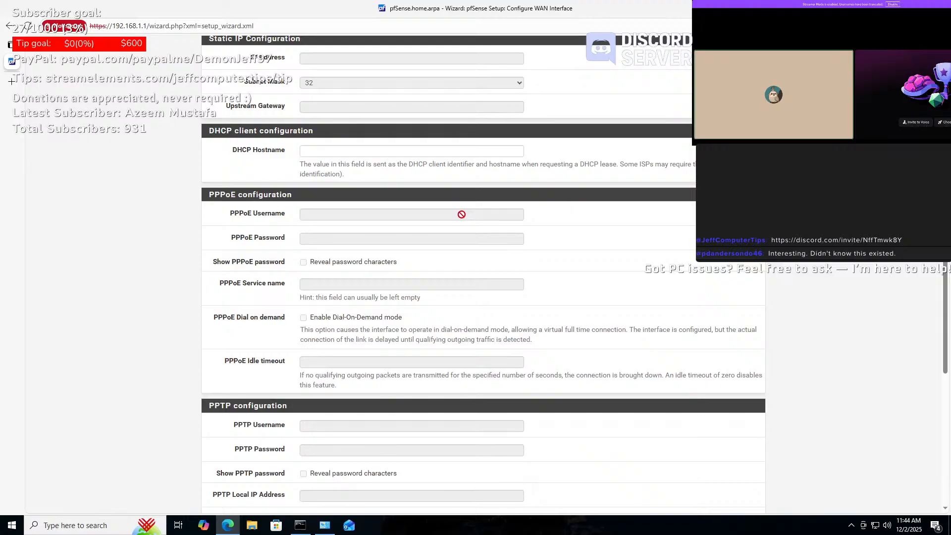
{"action": "scroll", "coordinate": [461, 214], "scroll_direction": "down", "scroll_amount": 5}
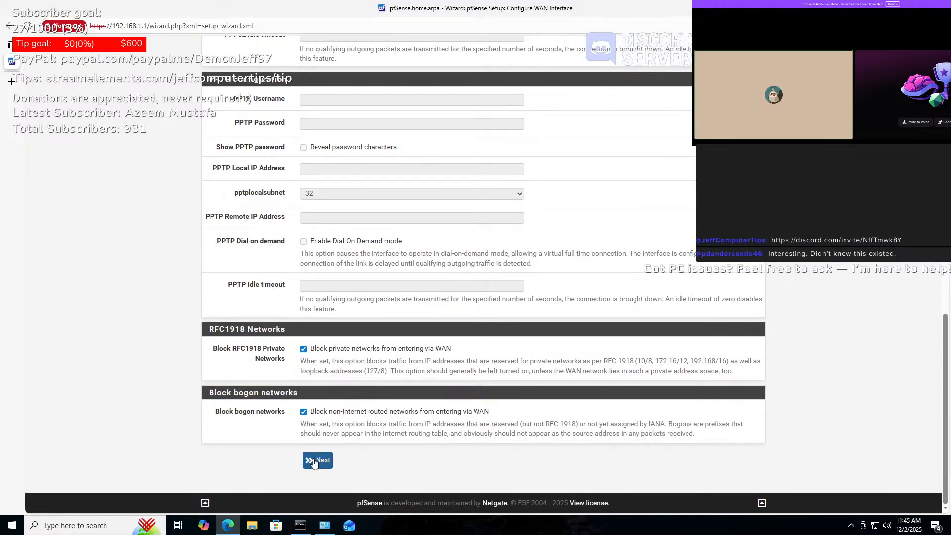
{"action": "left_click", "coordinate": [316, 461]}
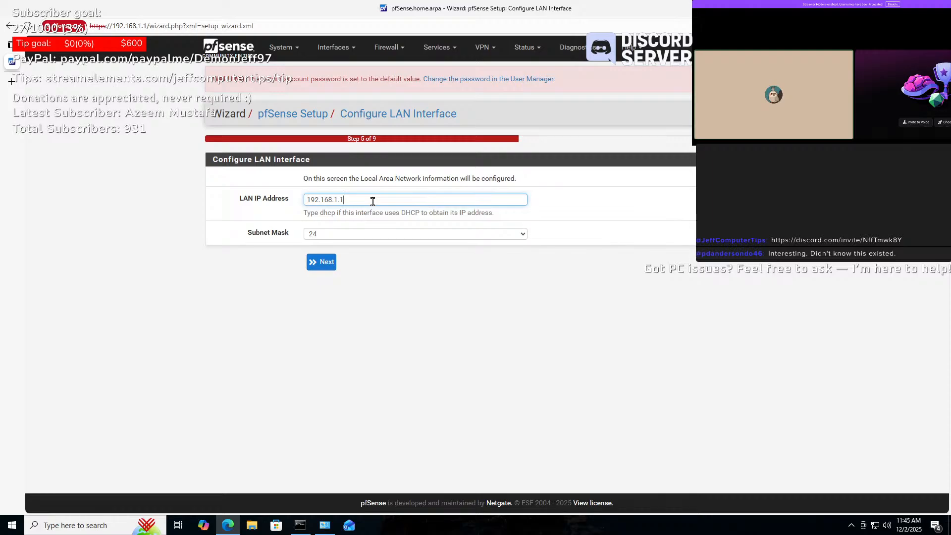
{"action": "left_click_drag", "start_coordinate": [372, 201], "coordinate": [300, 200]}
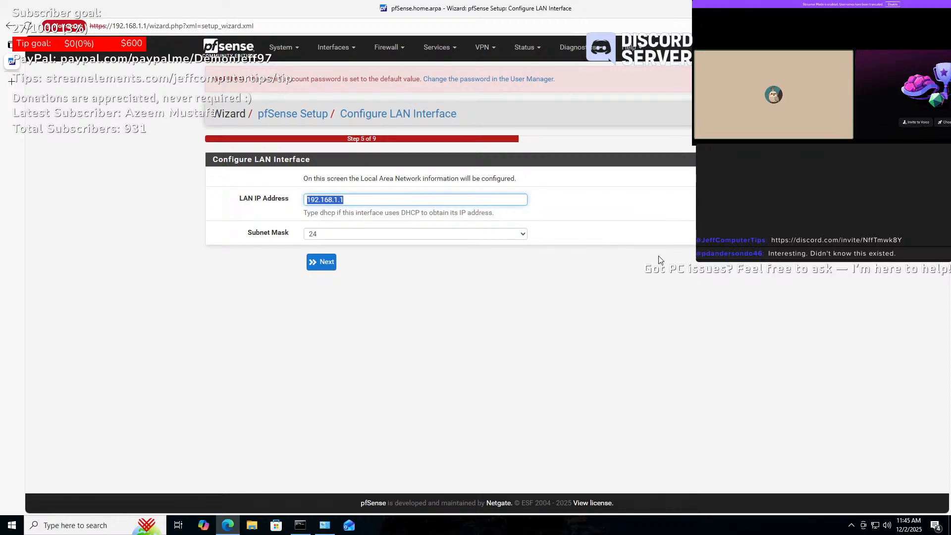
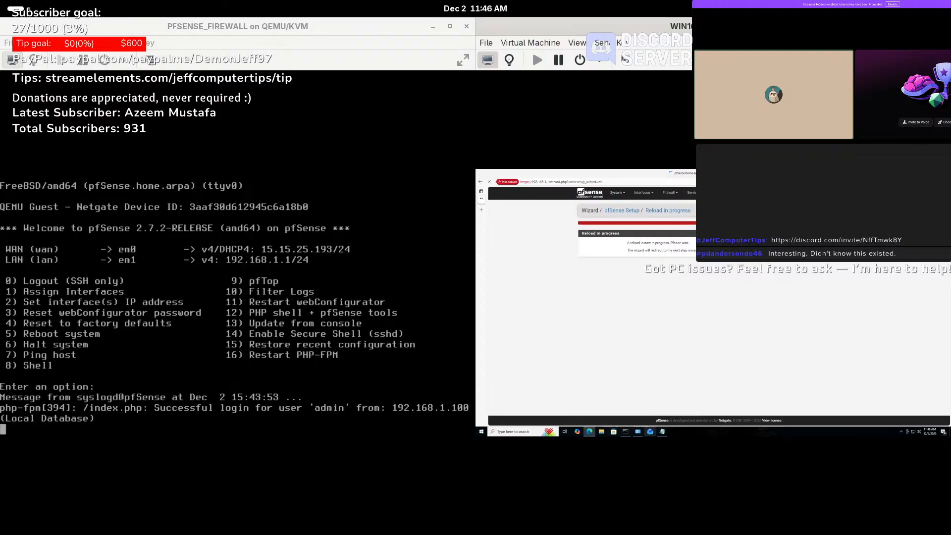
- Reprint the pfSense console menu showing LAN 10.50.25.100, then enlarge the WIN10 VM window
{"action": "key", "text": "alt+Tab"}
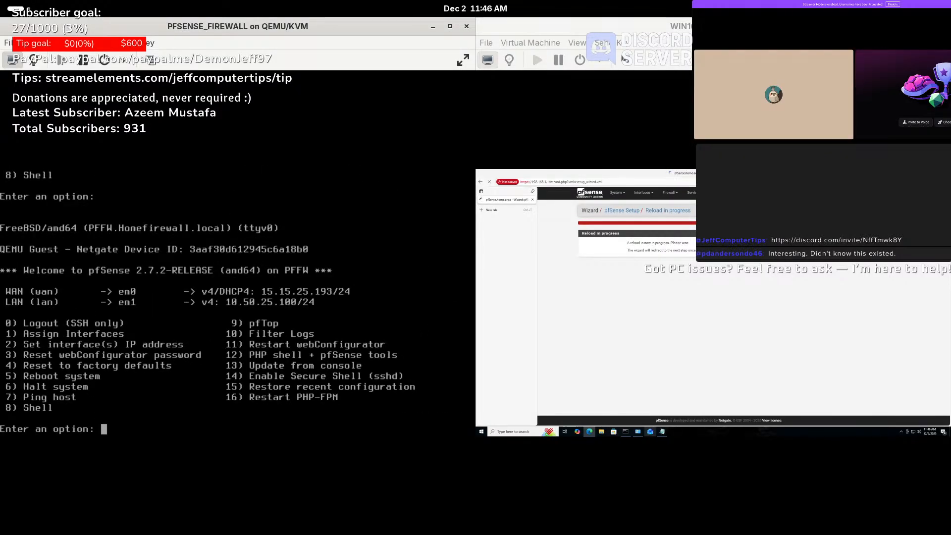
{"action": "key", "text": "Return"}
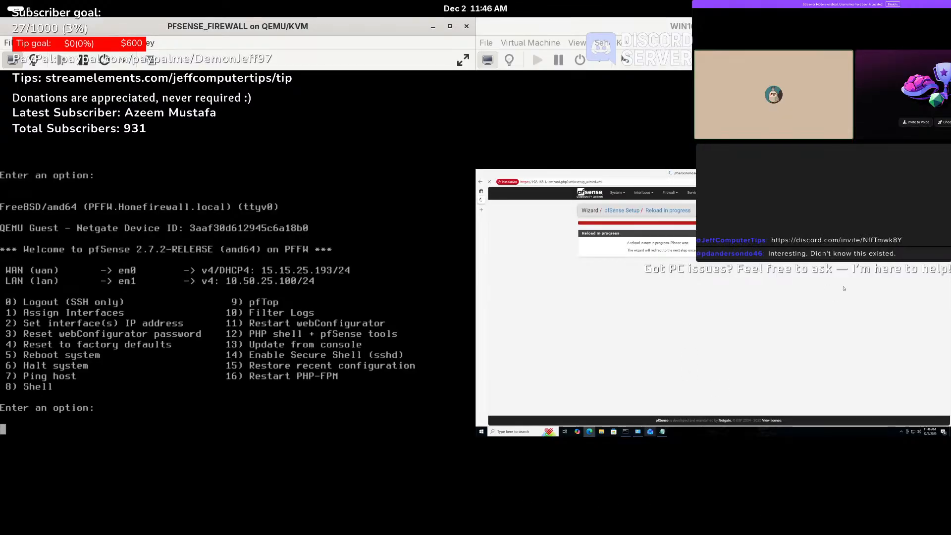
{"action": "left_click", "coordinate": [850, 321]}
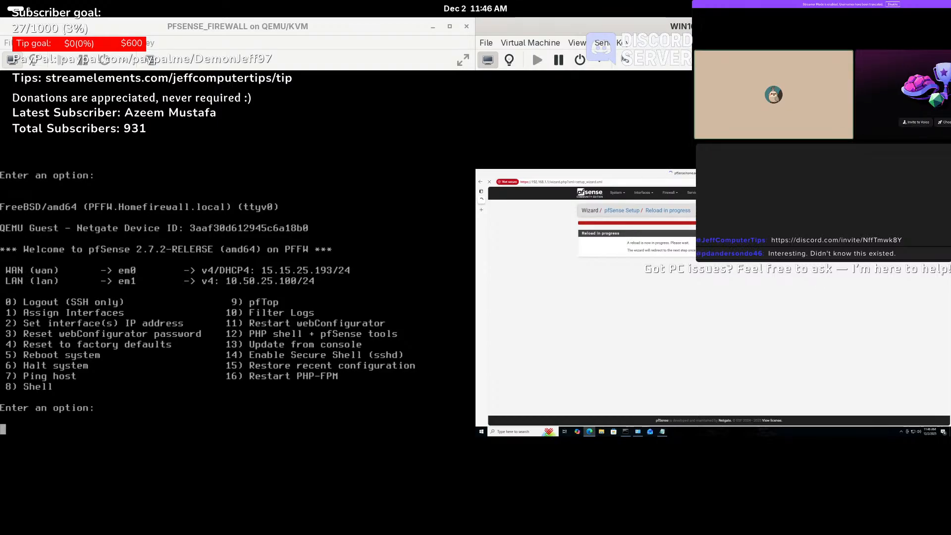
{"action": "left_click_drag", "start_coordinate": [859, 26], "coordinate": [808, 65]}
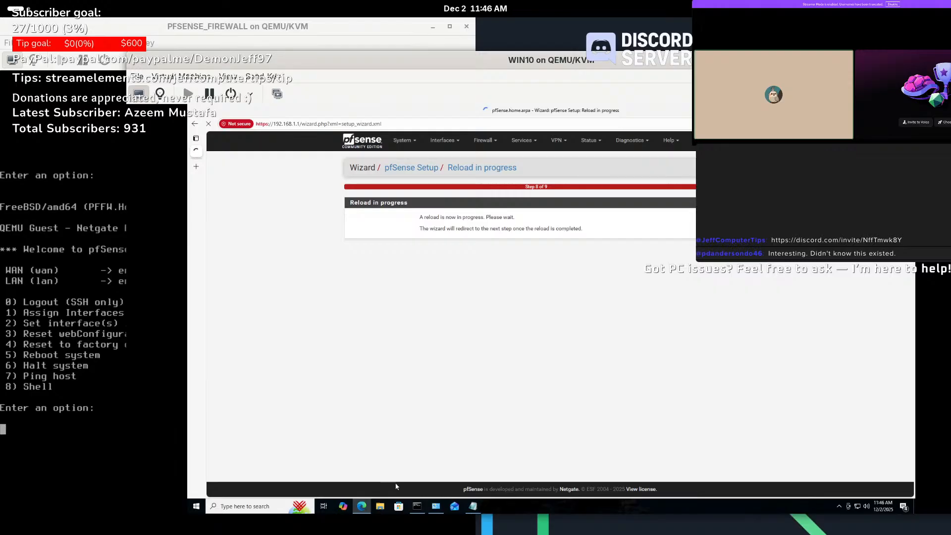
- Run ipconfig /release in the Windows 10 VM's Command Prompt
{"action": "left_click", "coordinate": [416, 510]}
{"action": "left_click", "coordinate": [488, 300]}
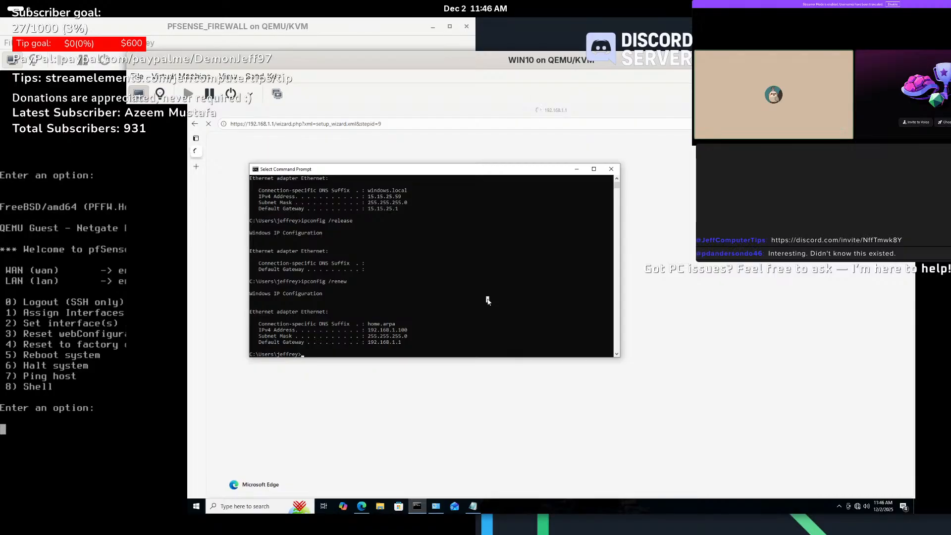
{"action": "key", "text": "Up"}
- Run ipconfig /renew to obtain 10.50.25.109 with gateway 10.50.25.100
{"action": "key", "text": "Up"}
{"action": "key", "text": "Return"}
{"action": "key", "text": "Up"}
{"action": "key", "text": "Up"}
{"action": "key", "text": "Down"}
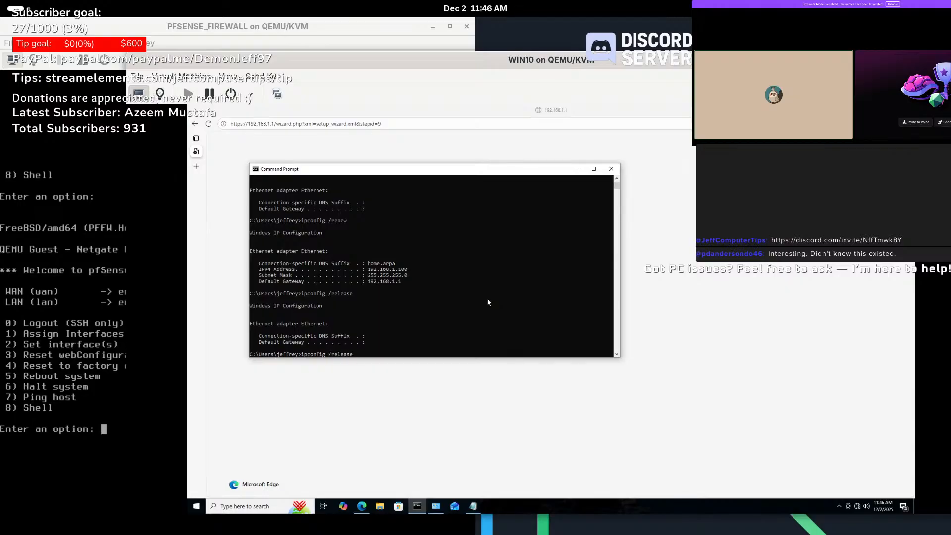
{"action": "key", "text": "BackSpace"}
{"action": "key", "text": "BackSpace"}
{"action": "key", "text": "BackSpace"}
{"action": "key", "text": "BackSpace"}
{"action": "key", "text": "BackSpace"}
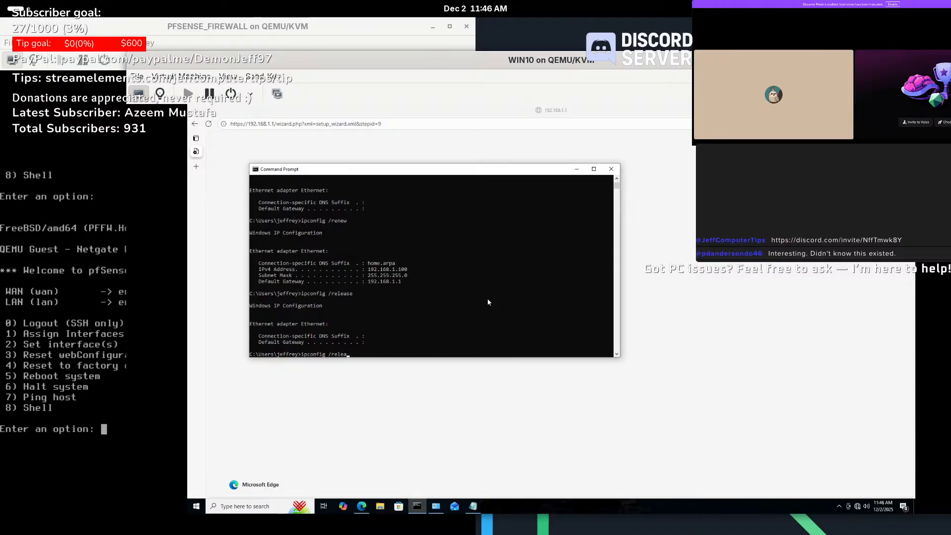
{"action": "type", "text": "new"}
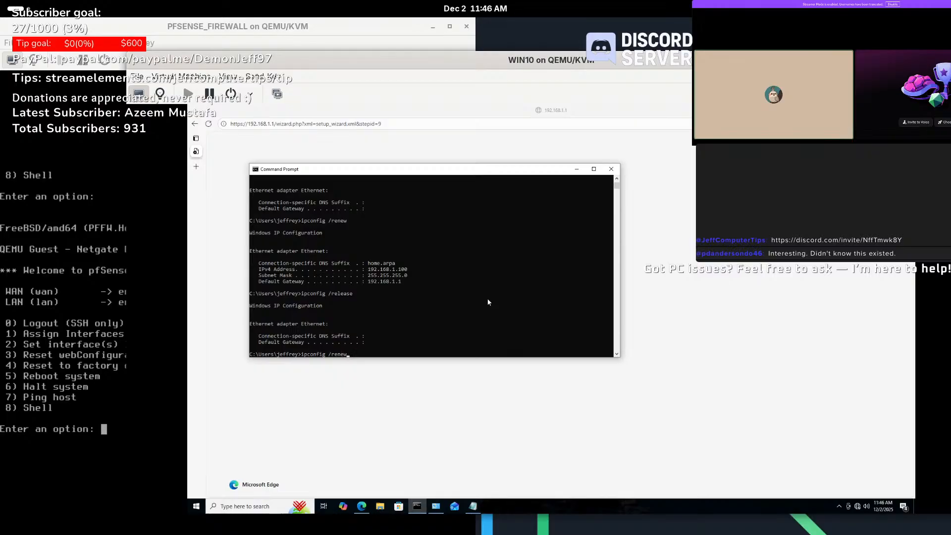
{"action": "key", "text": "Return"}
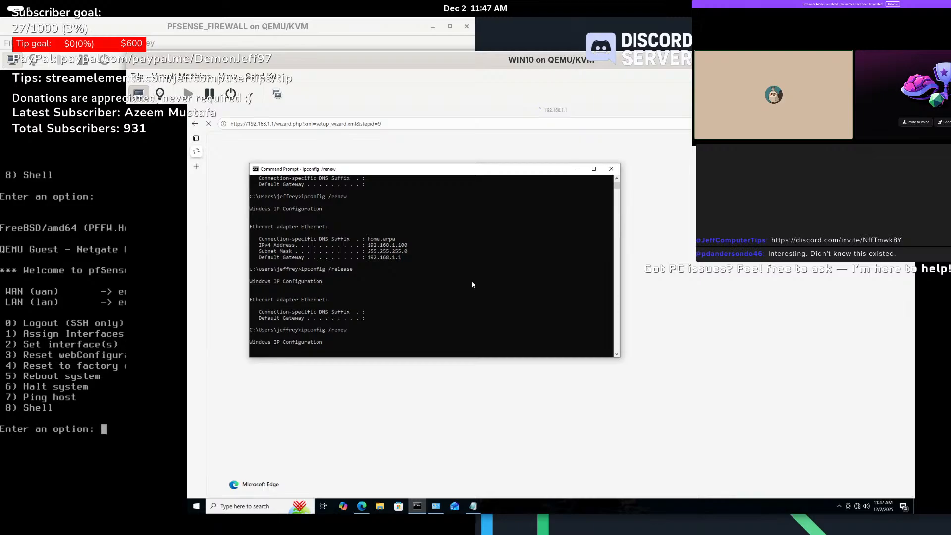
{"action": "mouse_move", "coordinate": [306, 61]}
{"action": "left_mouse_down"}
{"action": "mouse_move", "coordinate": [435, 55]}
{"action": "mouse_move", "coordinate": [312, 54]}
{"action": "left_mouse_up"}
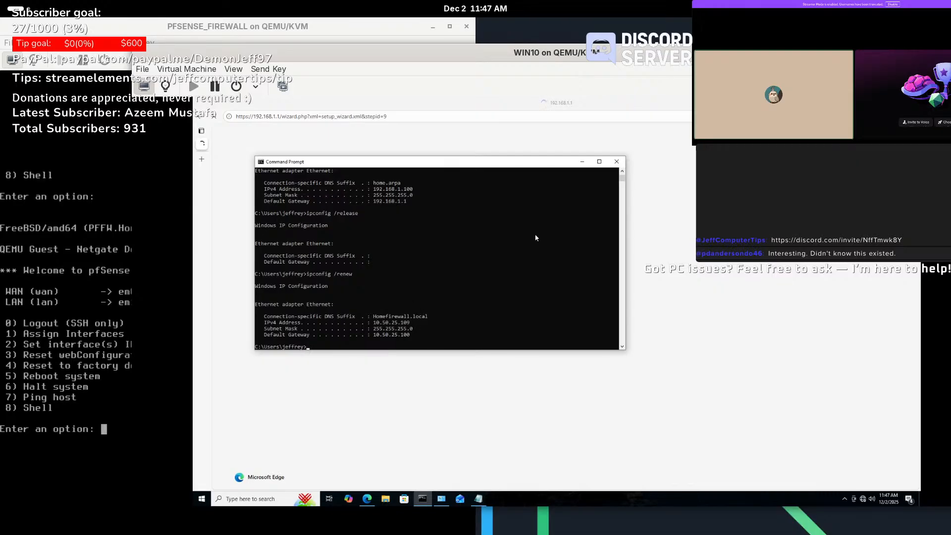
{"action": "left_click_drag", "start_coordinate": [469, 61], "coordinate": [625, 59]}
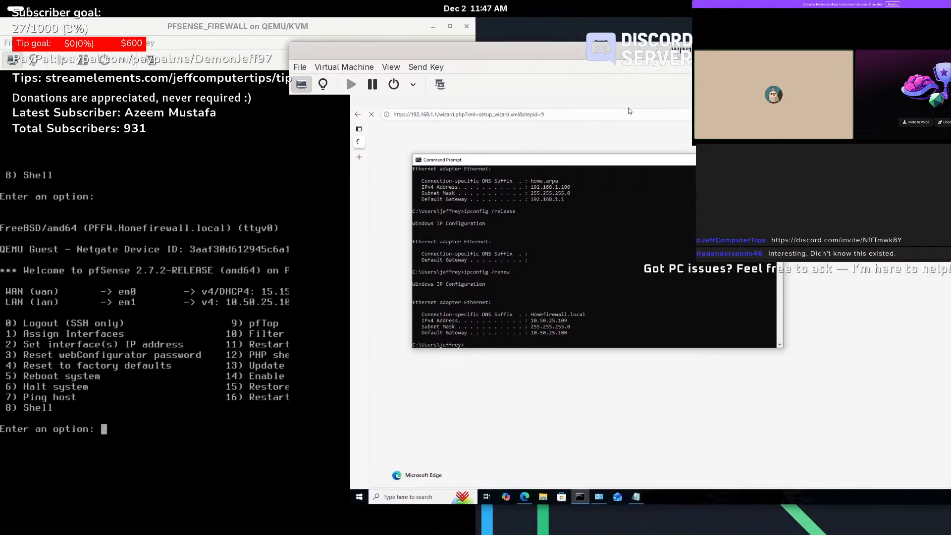
- Browse to 10.50.25.100 in Edge, bypass the certificate warning, and submit the pfSense login credentials
{"action": "left_click", "coordinate": [600, 113]}
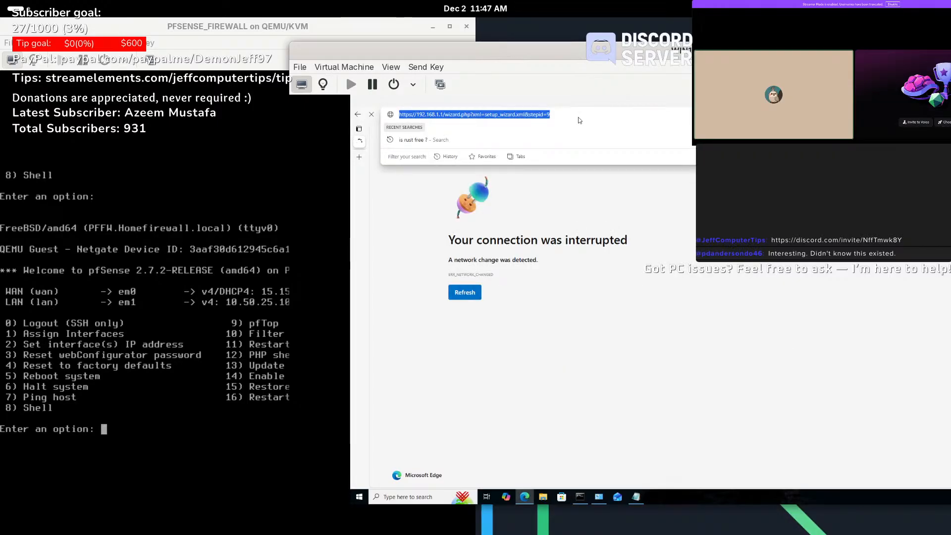
{"action": "type", "text": "10.50."}
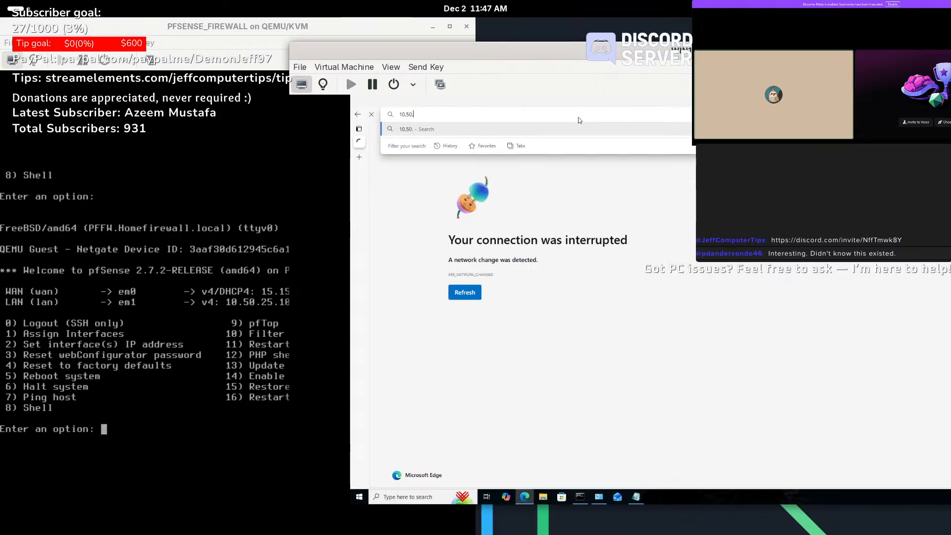
{"action": "type", "text": "25.100"}
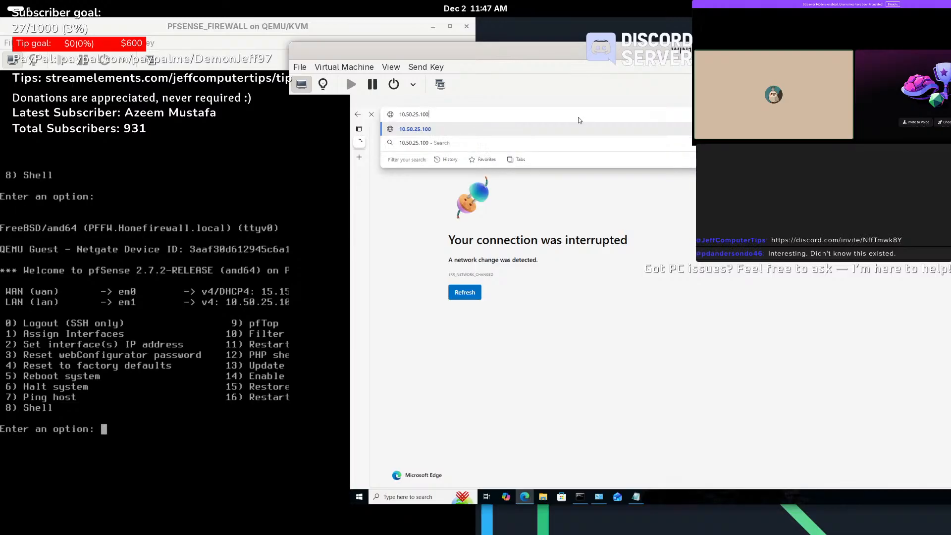
{"action": "key", "text": "Return"}
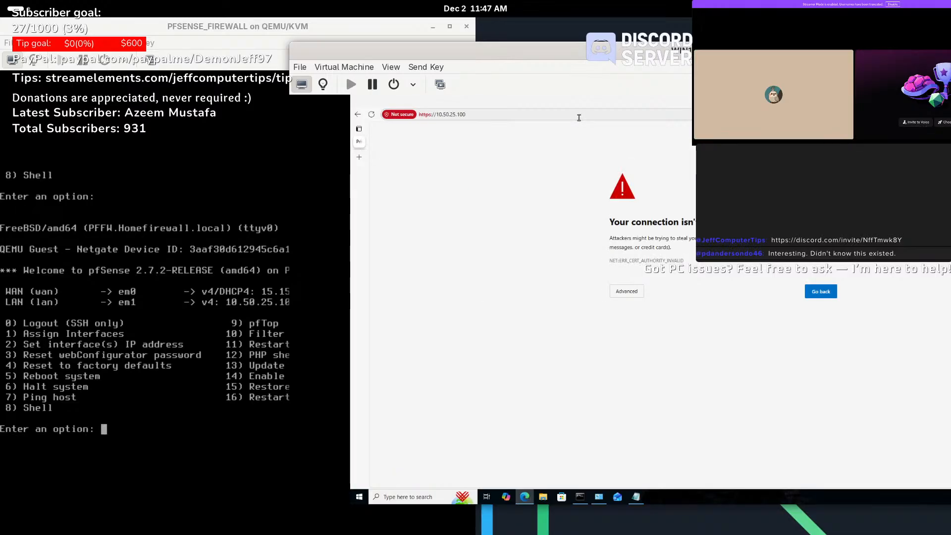
{"action": "left_click", "coordinate": [627, 291]}
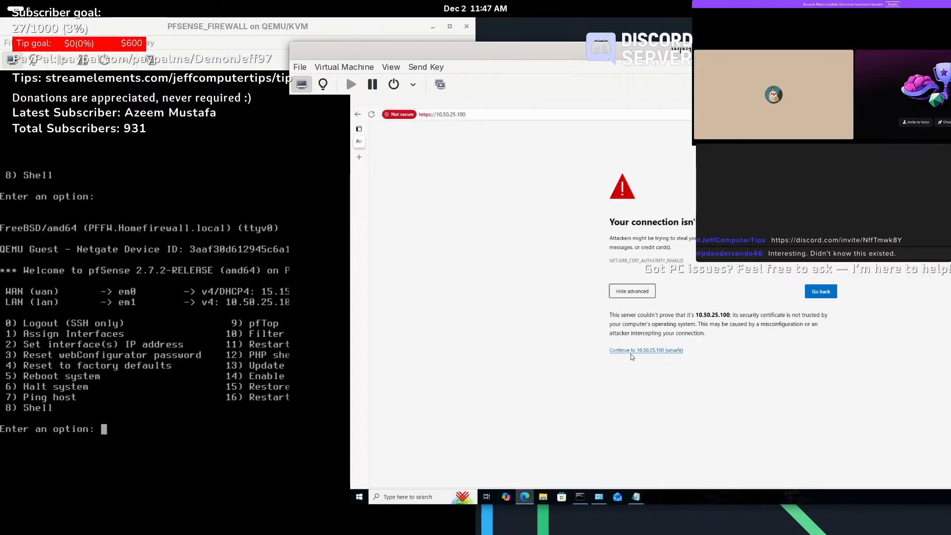
{"action": "left_click", "coordinate": [629, 351]}
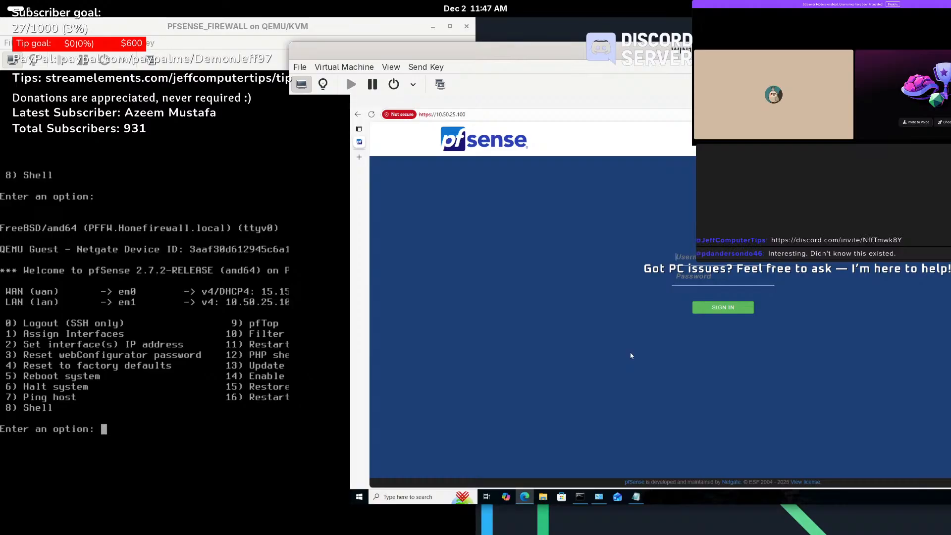
{"action": "type", "text": "admin"}
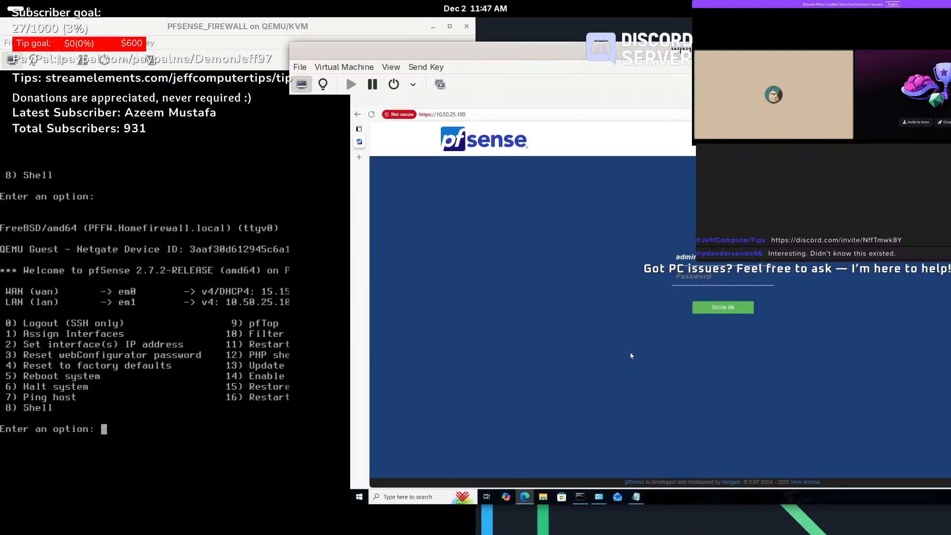
{"action": "type", "text": "pfs"}
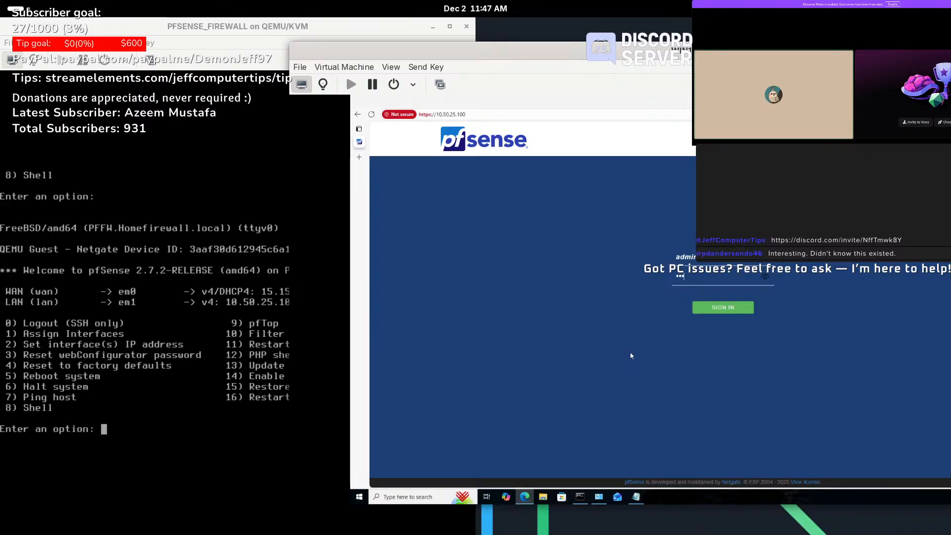
{"action": "key", "text": "Return"}
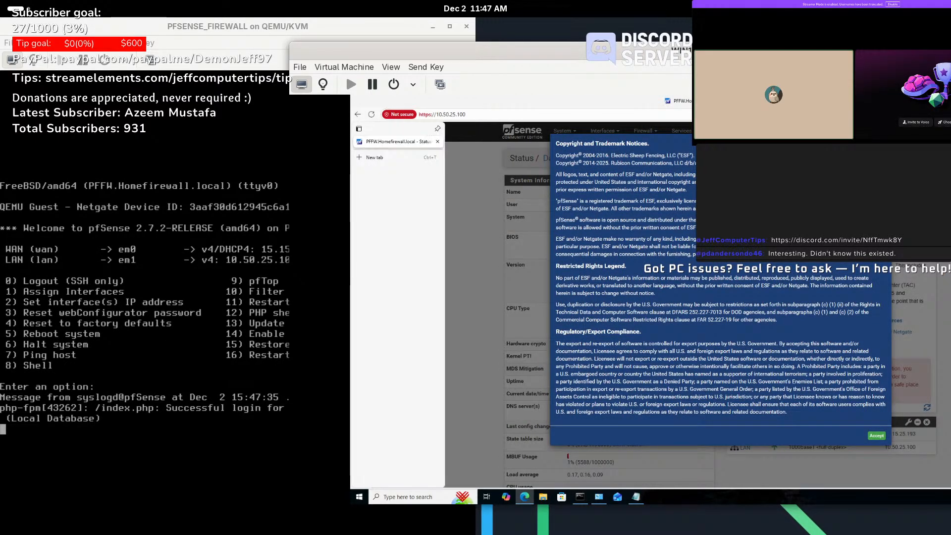
- Make the VM full screen, accept the copyright notice, close the survey, and recheck for updates
{"action": "left_click_drag", "start_coordinate": [730, 52], "coordinate": [442, 74]}
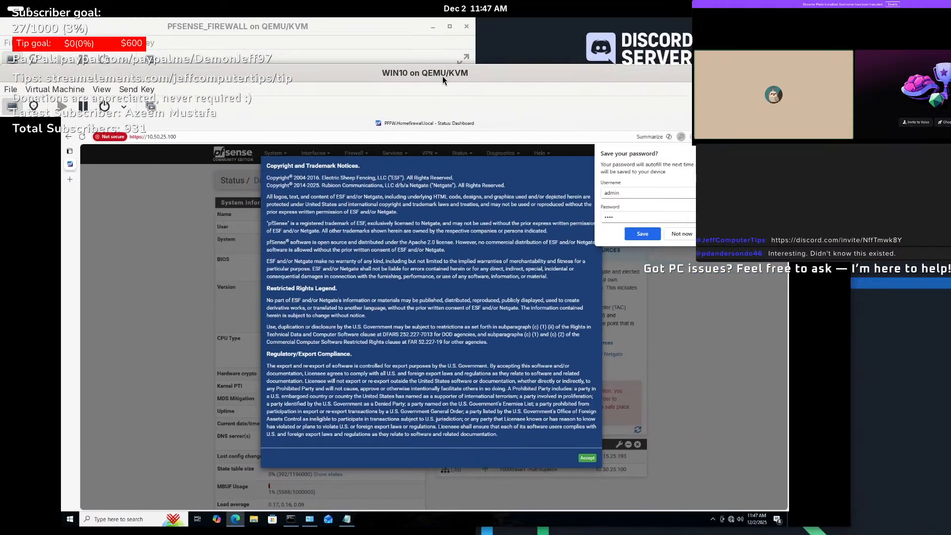
{"action": "left_click", "coordinate": [838, 106]}
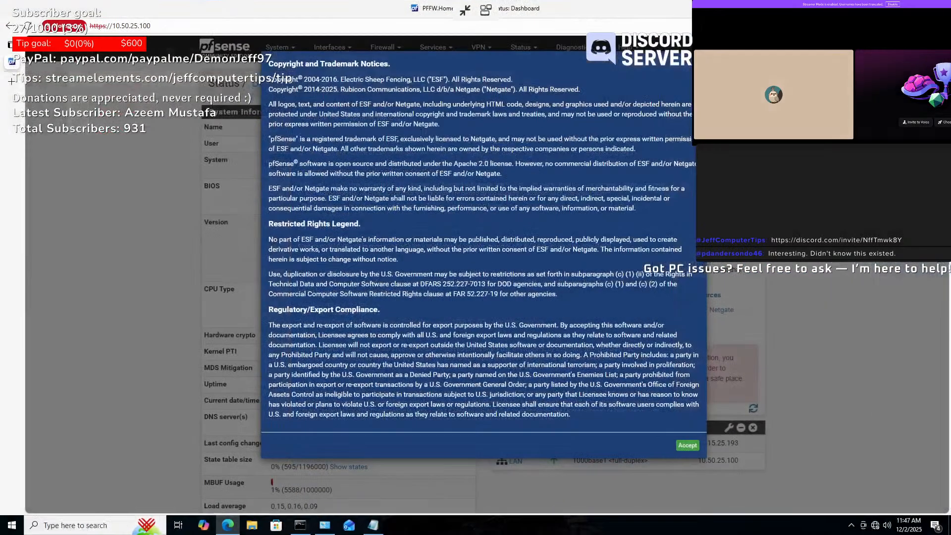
{"action": "left_click", "coordinate": [688, 446]}
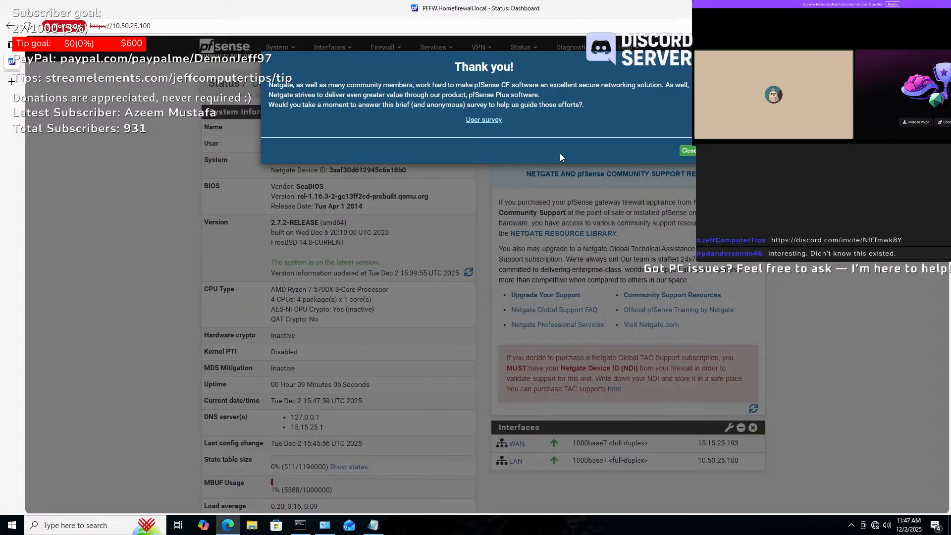
{"action": "left_click", "coordinate": [688, 150]}
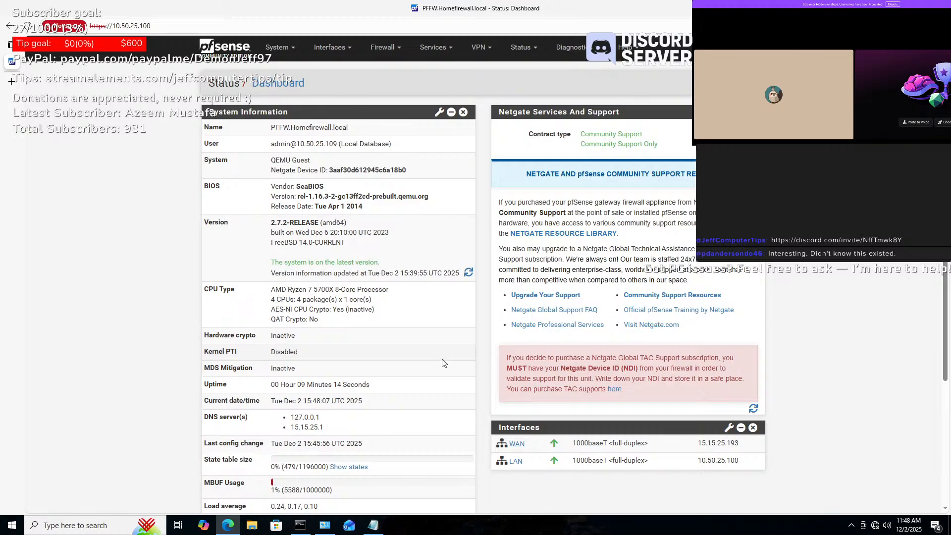
{"action": "left_click", "coordinate": [468, 273]}
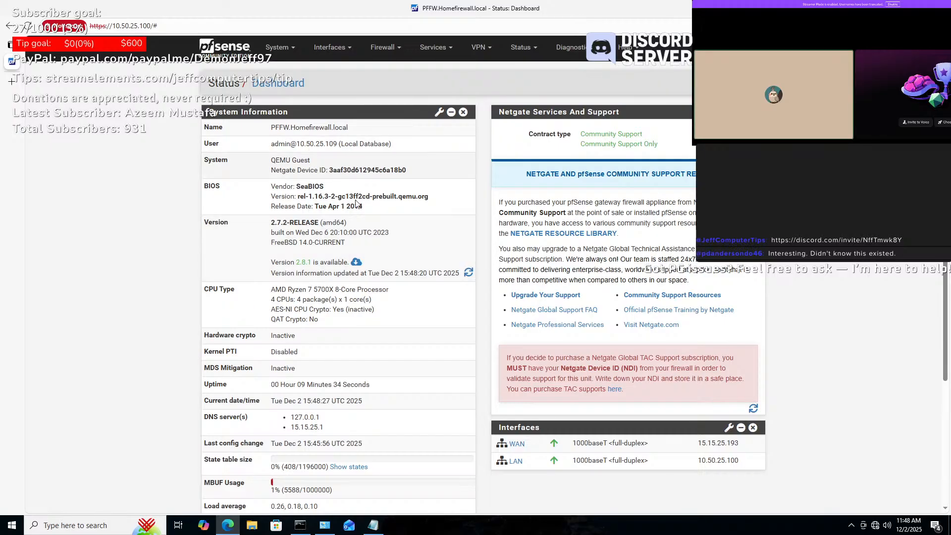
- Start the system update on the Current Stable Version (2.8.1) branch
{"action": "left_click", "coordinate": [355, 263]}
{"action": "left_click", "coordinate": [431, 174]}
{"action": "left_click", "coordinate": [419, 187]}
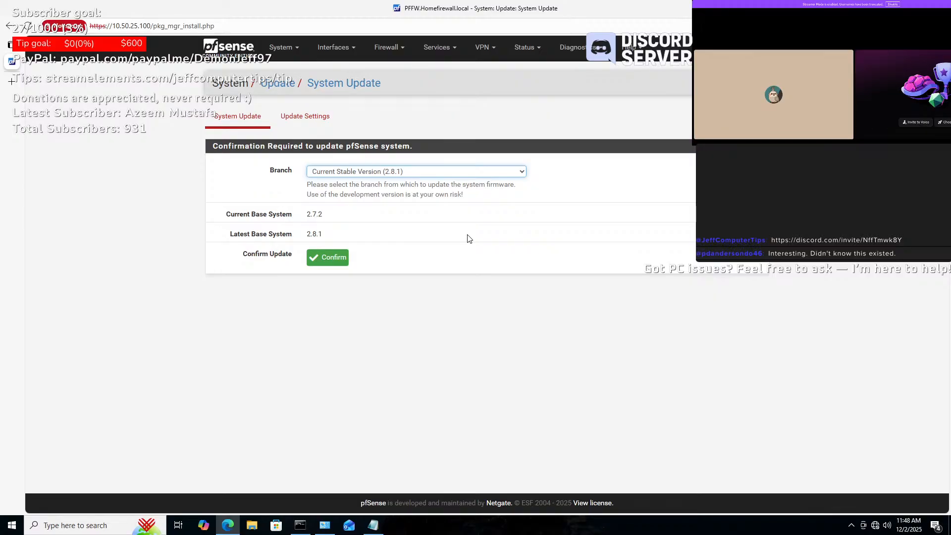
{"action": "left_click", "coordinate": [319, 260]}
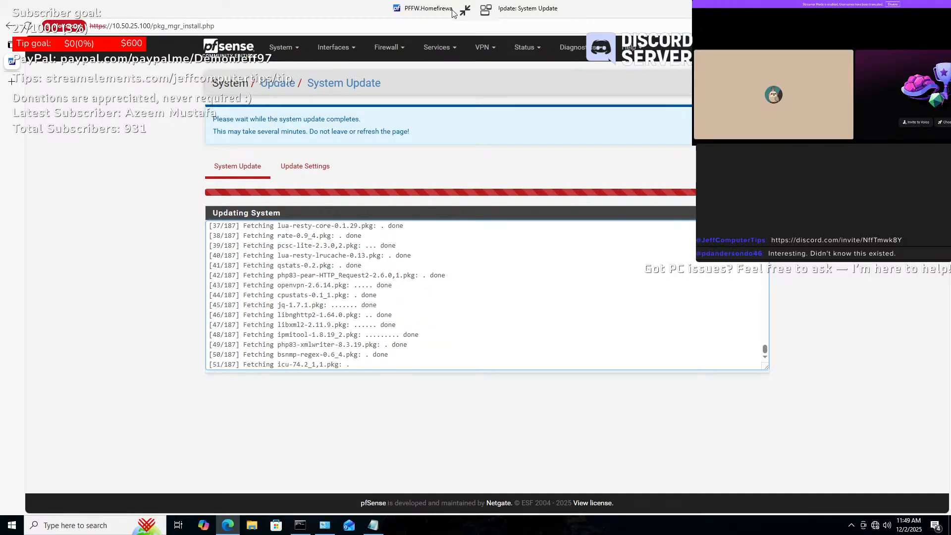
{"action": "left_click", "coordinate": [465, 11]}
{"action": "left_click_drag", "start_coordinate": [368, 93], "coordinate": [560, 92]}
{"action": "left_click", "coordinate": [235, 92]}
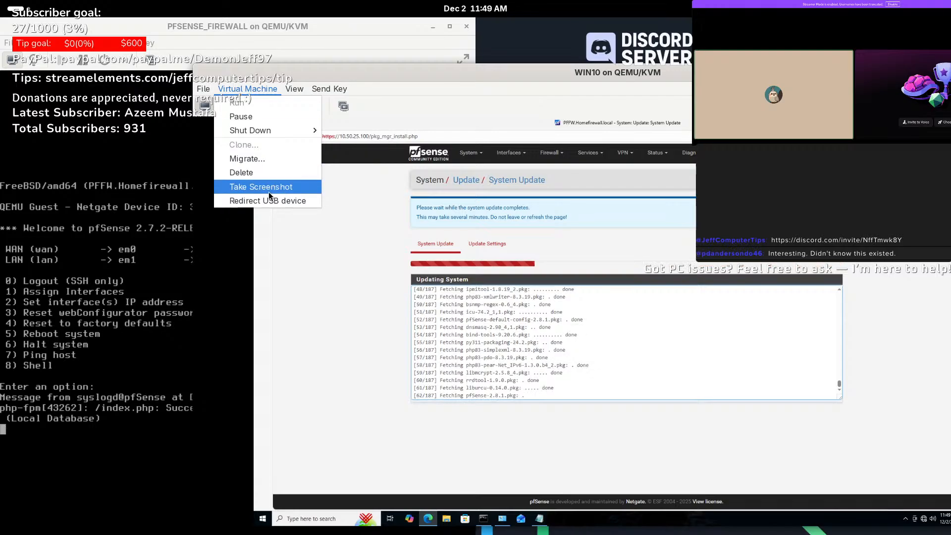
{"action": "left_click", "coordinate": [289, 88]}
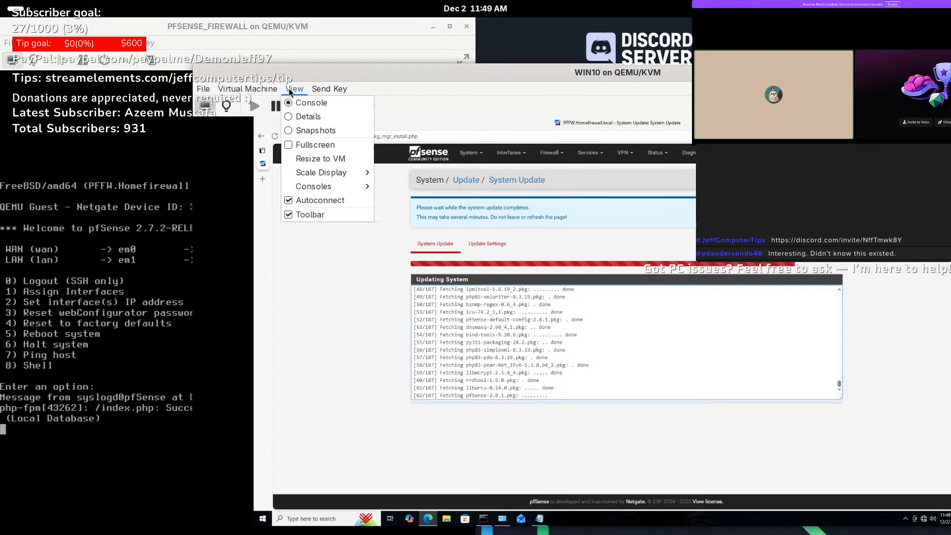
{"action": "left_click", "coordinate": [319, 94]}
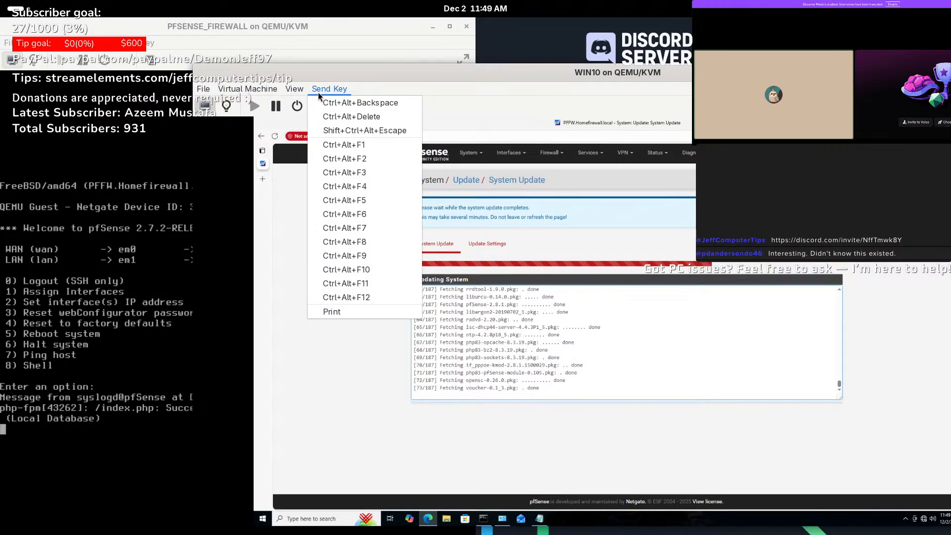
{"action": "left_click", "coordinate": [215, 103]}
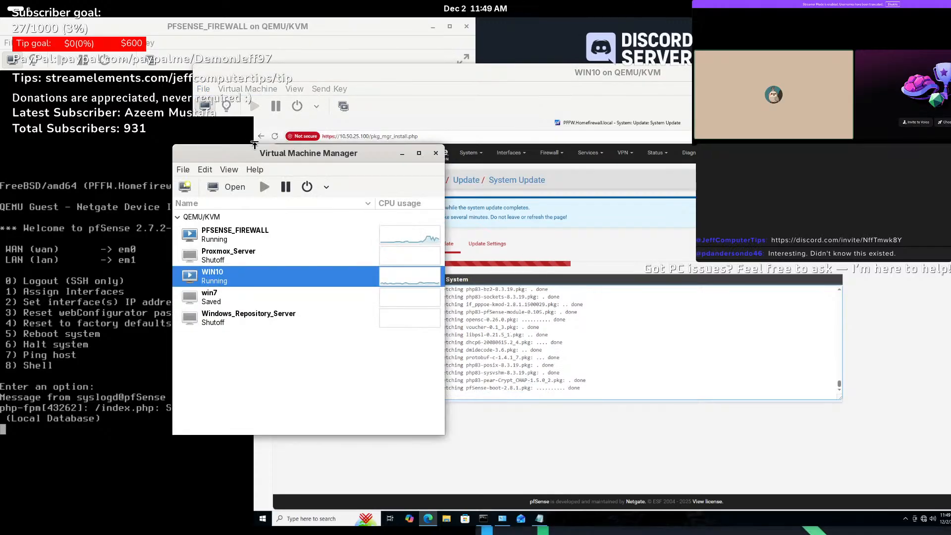
{"action": "left_click", "coordinate": [212, 171]}
{"action": "left_click", "coordinate": [212, 170]}
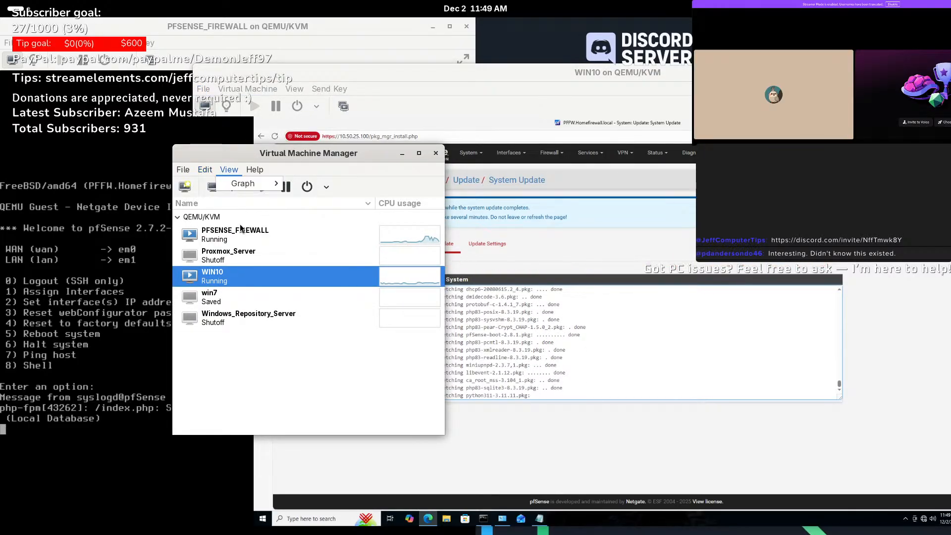
{"action": "left_click", "coordinate": [203, 170]}
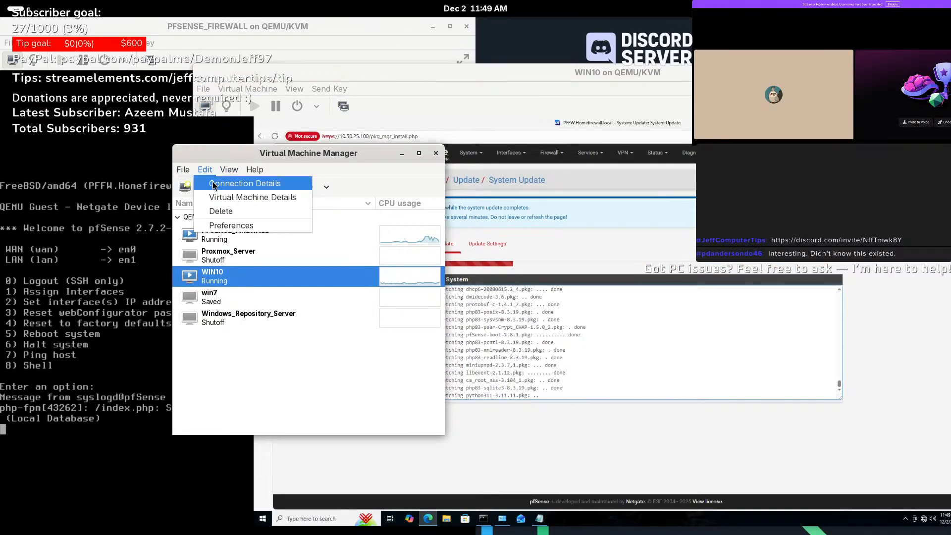
{"action": "left_click", "coordinate": [213, 185]}
{"action": "left_click_drag", "start_coordinate": [513, 149], "coordinate": [301, 148]}
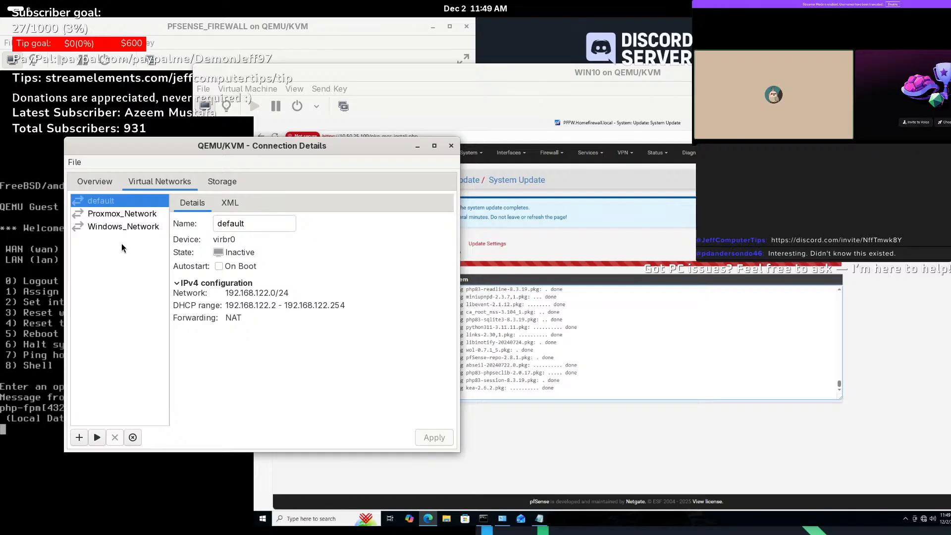
{"action": "left_click", "coordinate": [121, 227]}
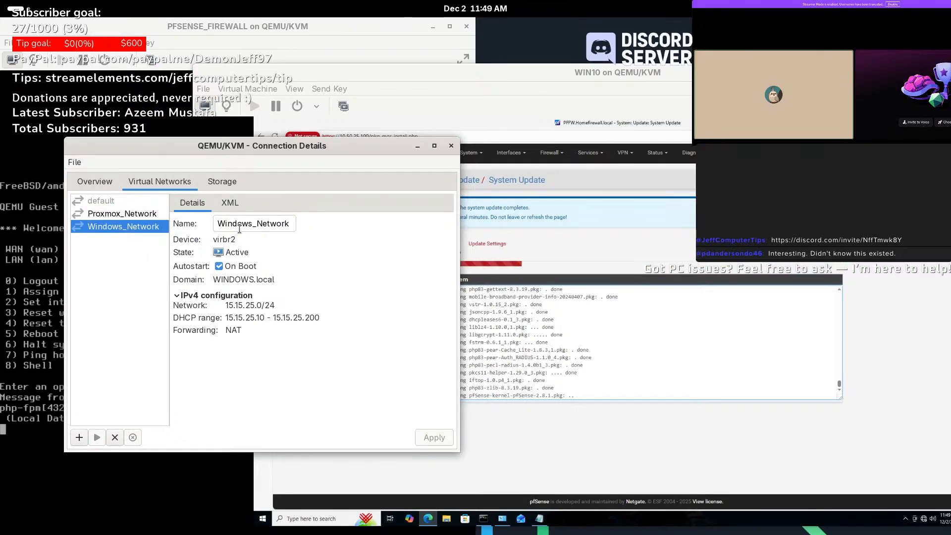
{"action": "left_click", "coordinate": [80, 439]}
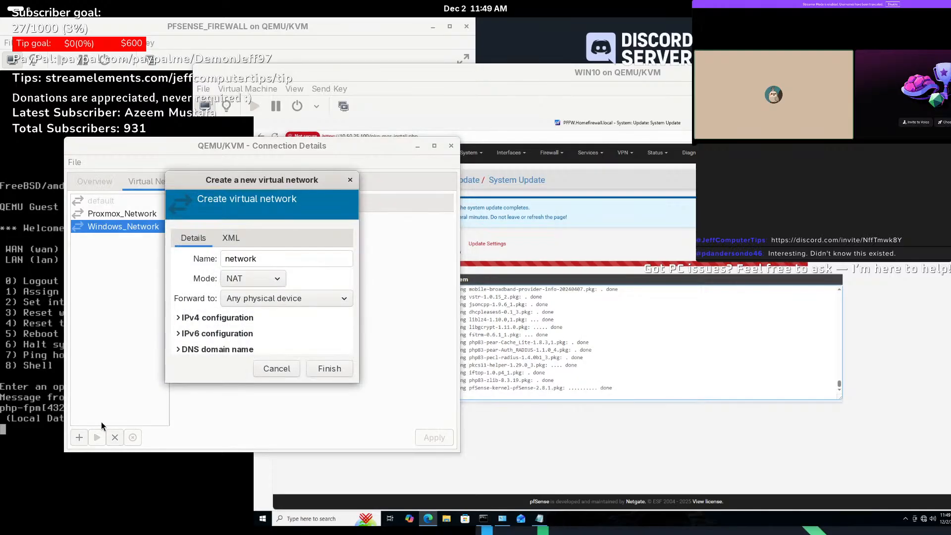
{"action": "left_click", "coordinate": [269, 281]}
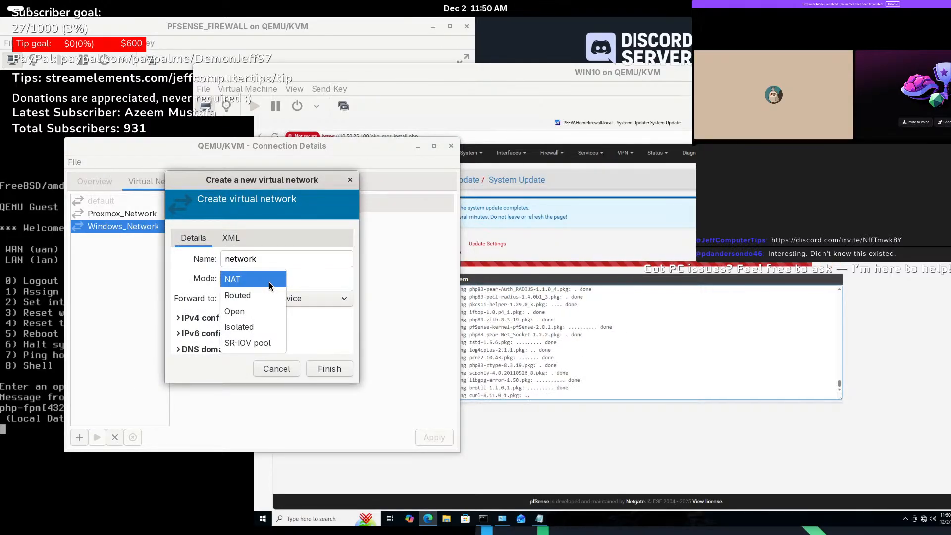
{"action": "left_click", "coordinate": [316, 280]}
{"action": "left_click", "coordinate": [282, 372]}
{"action": "left_click", "coordinate": [451, 145]}
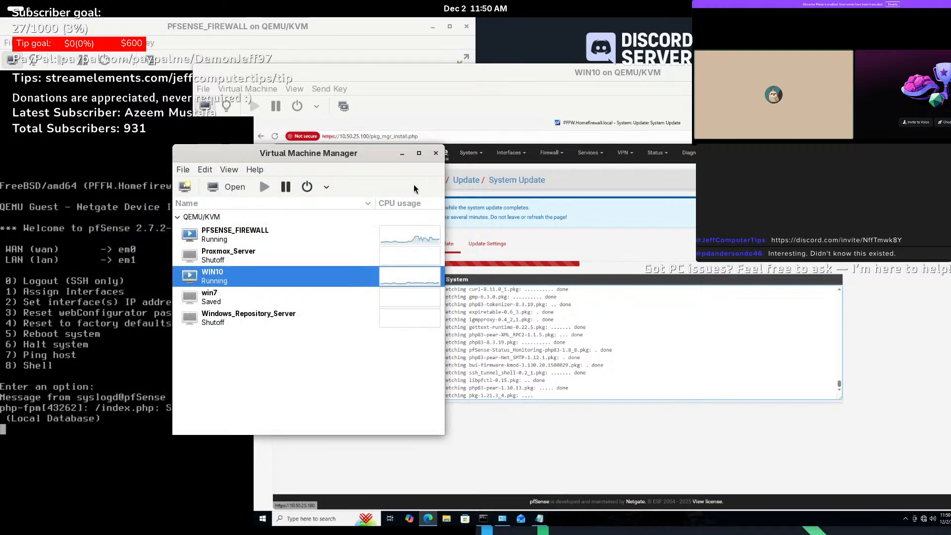
{"action": "left_click", "coordinate": [434, 157]}
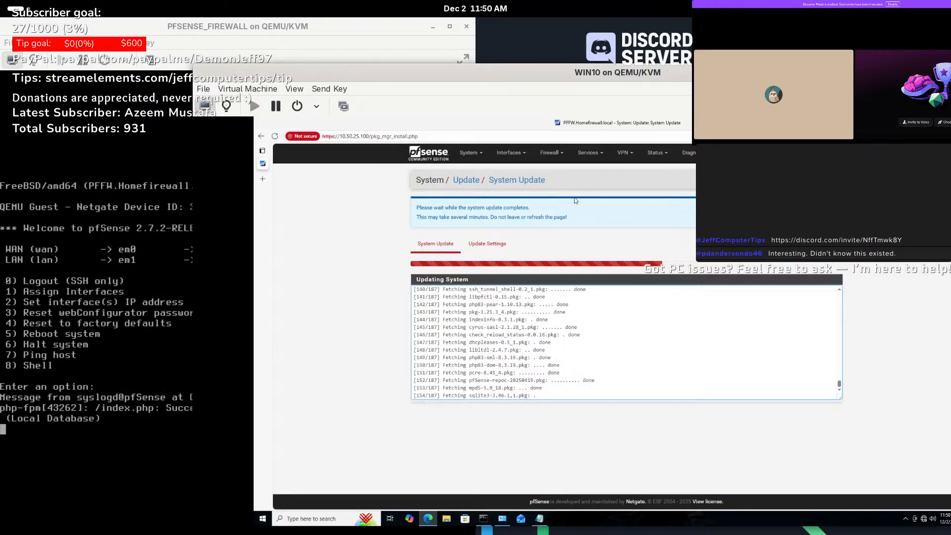
- Move the WIN10 viewer up-left and switch it to full screen during the update
{"action": "left_click_drag", "start_coordinate": [780, 81], "coordinate": [627, 45]}
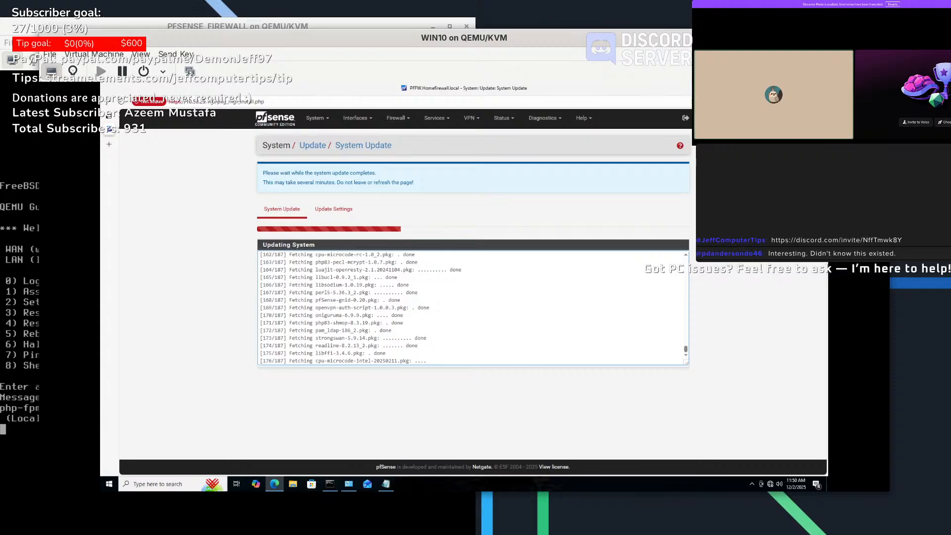
{"action": "left_click", "coordinate": [878, 70]}
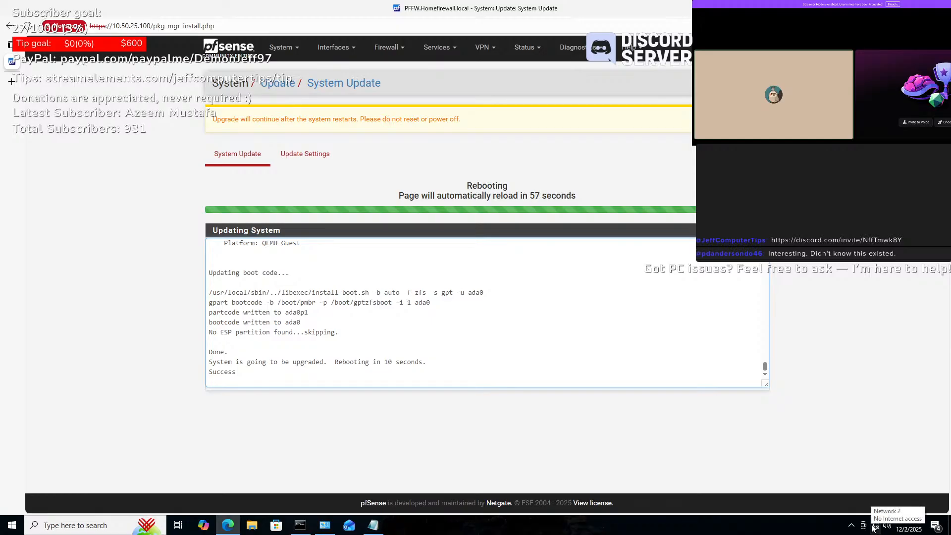
- Take the WIN10 VM out of full screen and move it right to uncover the firewall console
{"action": "left_click_drag", "start_coordinate": [352, 9], "coordinate": [556, 3]}
{"action": "mouse_move", "coordinate": [523, 2]}
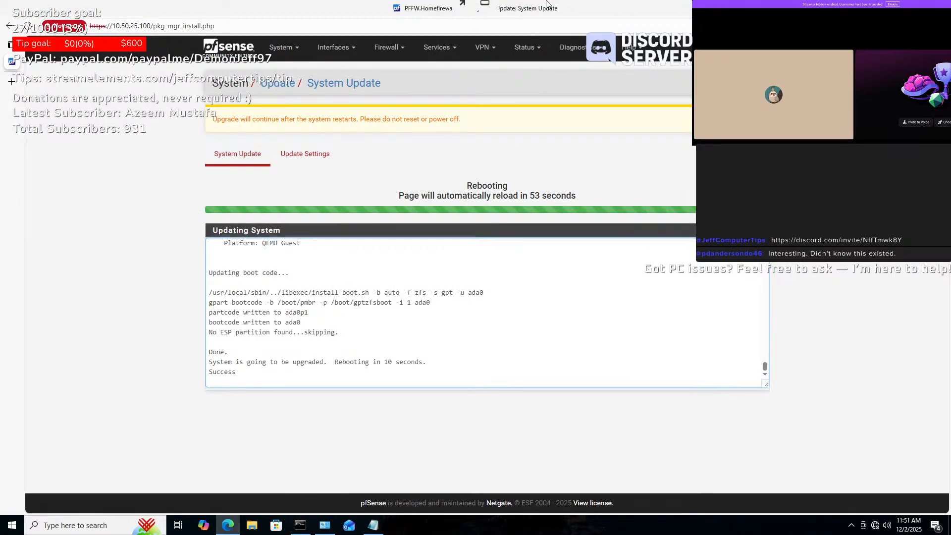
{"action": "left_click", "coordinate": [469, 10]}
{"action": "left_click_drag", "start_coordinate": [143, 41], "coordinate": [950, 15]}
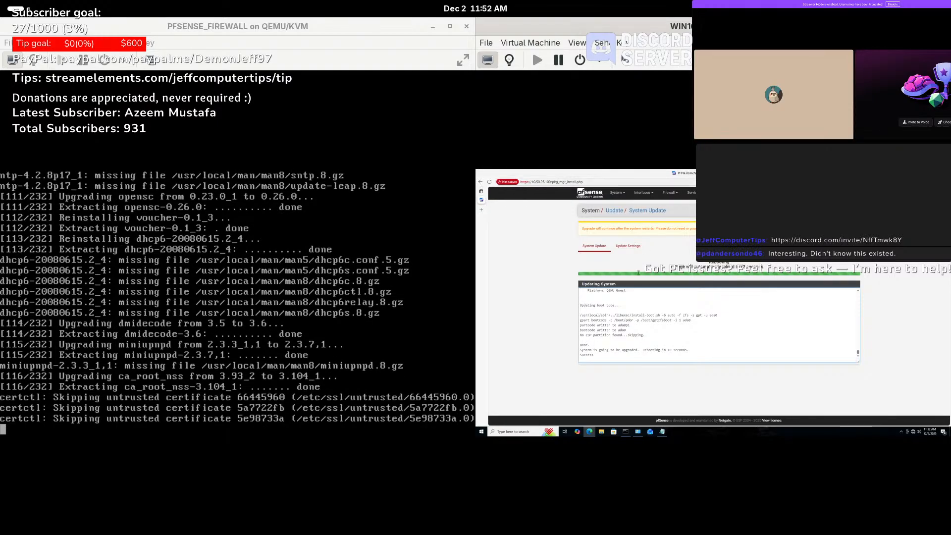
- Run a continuous 'ping 1.1.1.1 -t' in Command Prompt and move its window lower
{"action": "left_click", "coordinate": [626, 431]}
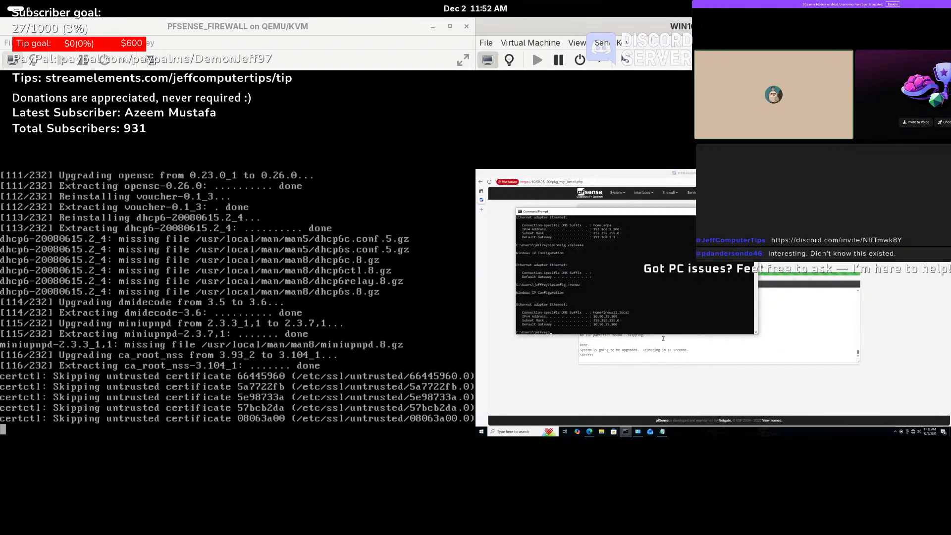
{"action": "type", "text": "ping"}
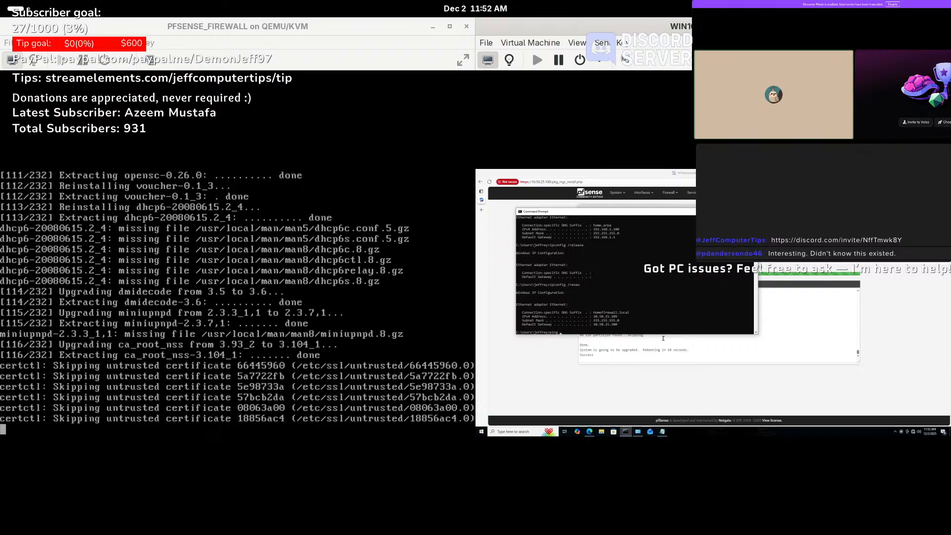
{"action": "type", "text": " 1.1.1.1"}
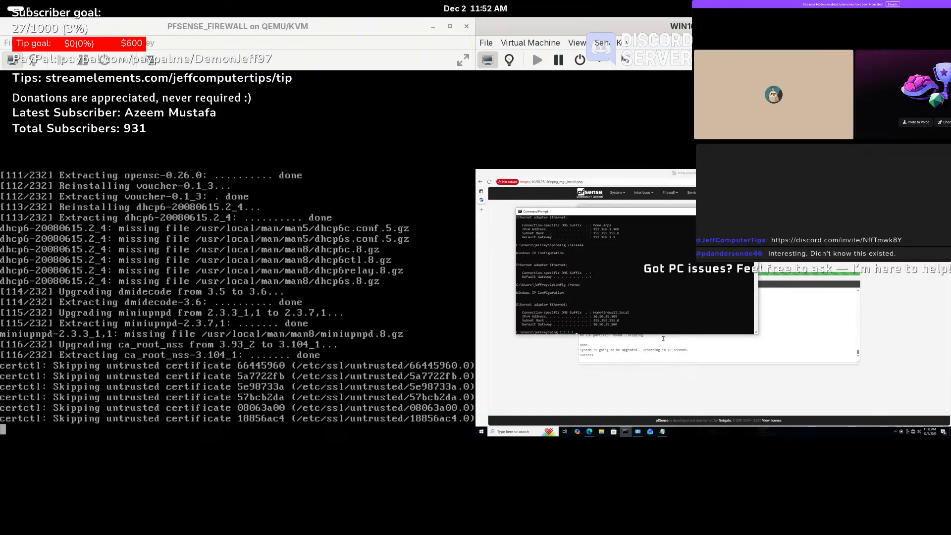
{"action": "type", "text": " -t"}
{"action": "key", "text": "Return"}
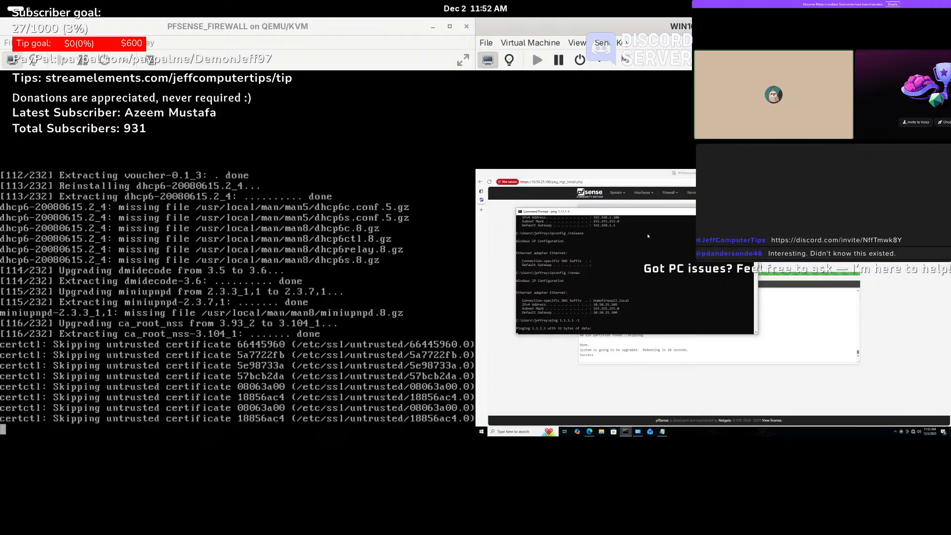
{"action": "left_click_drag", "start_coordinate": [640, 212], "coordinate": [692, 288]}
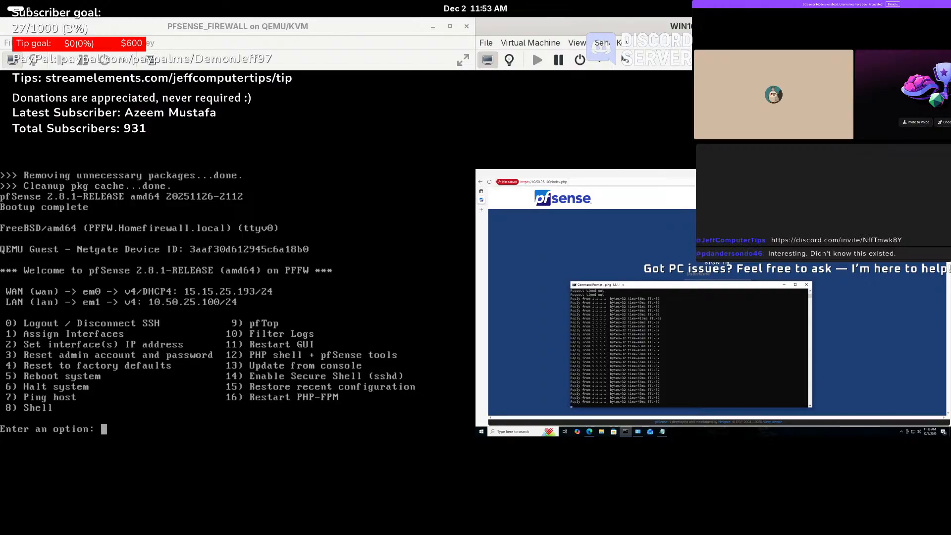
- Restore the WIN10 VM to full screen and maximize the pfSense login page
{"action": "left_click", "coordinate": [907, 26]}
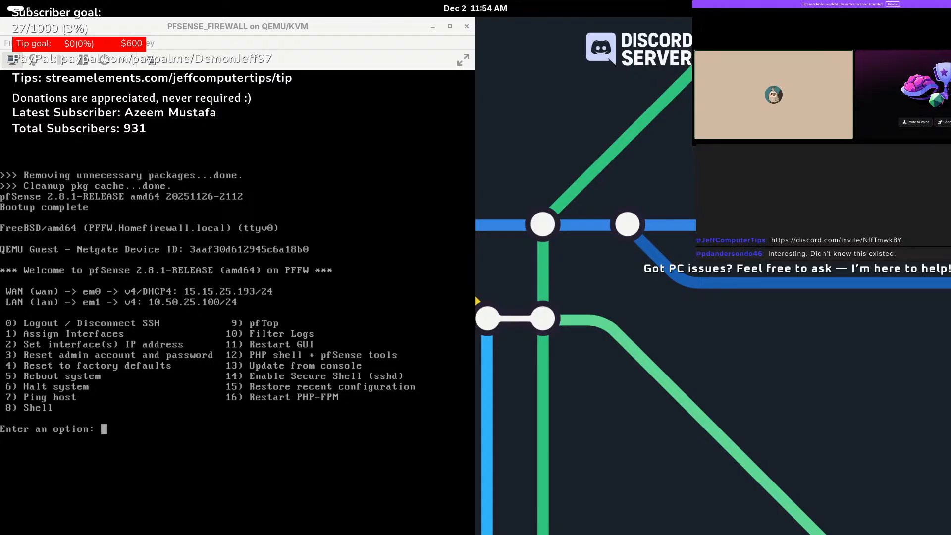
{"action": "key", "text": "alt+Tab"}
{"action": "left_click_drag", "start_coordinate": [584, 26], "coordinate": [553, 3]}
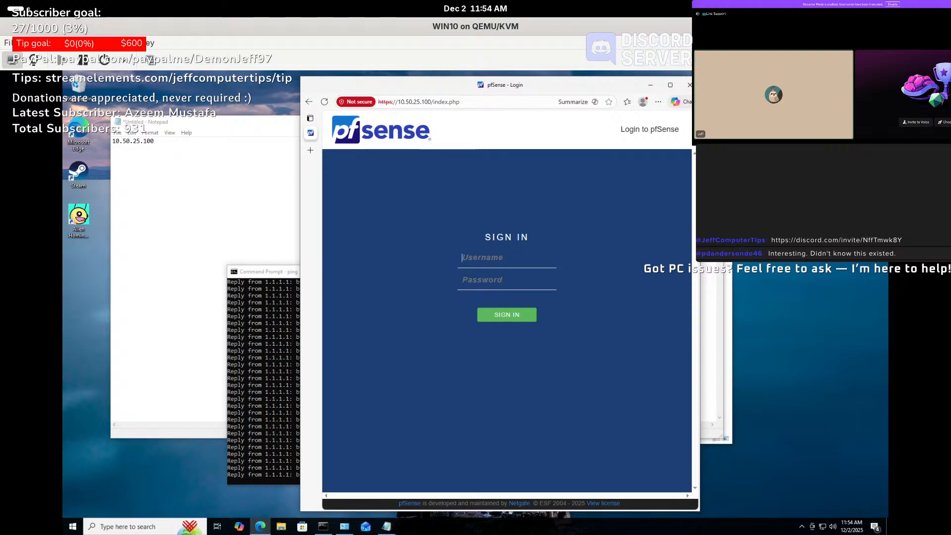
{"action": "left_click", "coordinate": [939, 59]}
{"action": "left_click", "coordinate": [699, 16]}
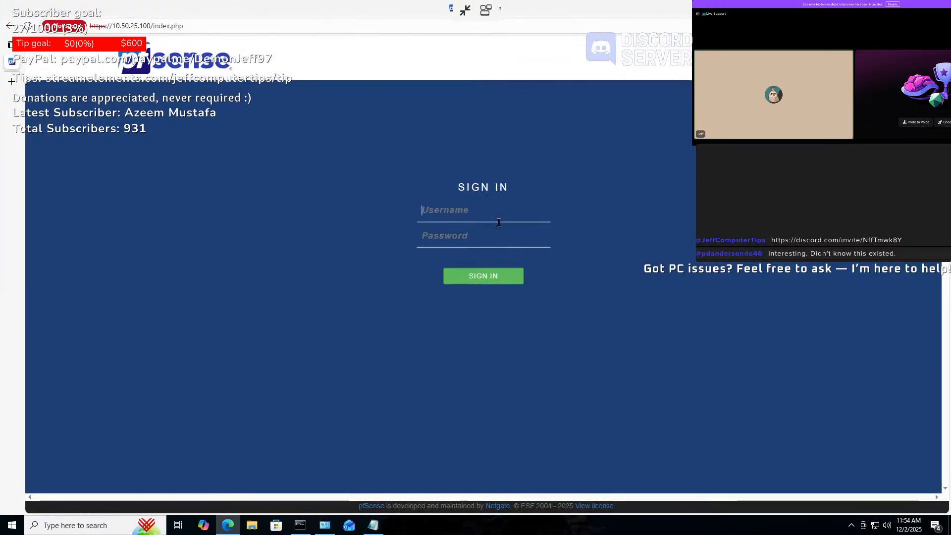
- Sign in with the saved username and password, then recheck updates showing 2.8.1-RELEASE is latest
{"action": "left_click", "coordinate": [498, 208]}
{"action": "key", "text": "Down"}
{"action": "key", "text": "Tab"}
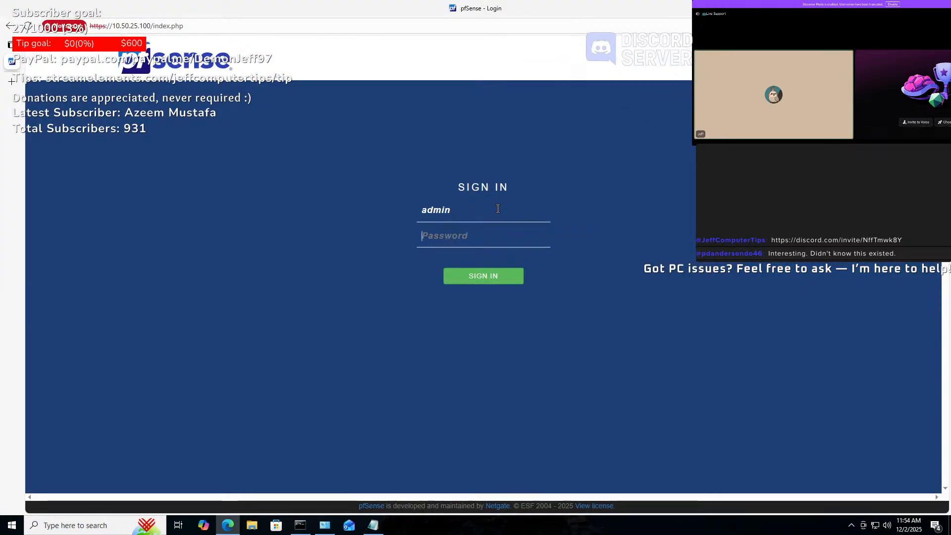
{"action": "type", "text": "****"}
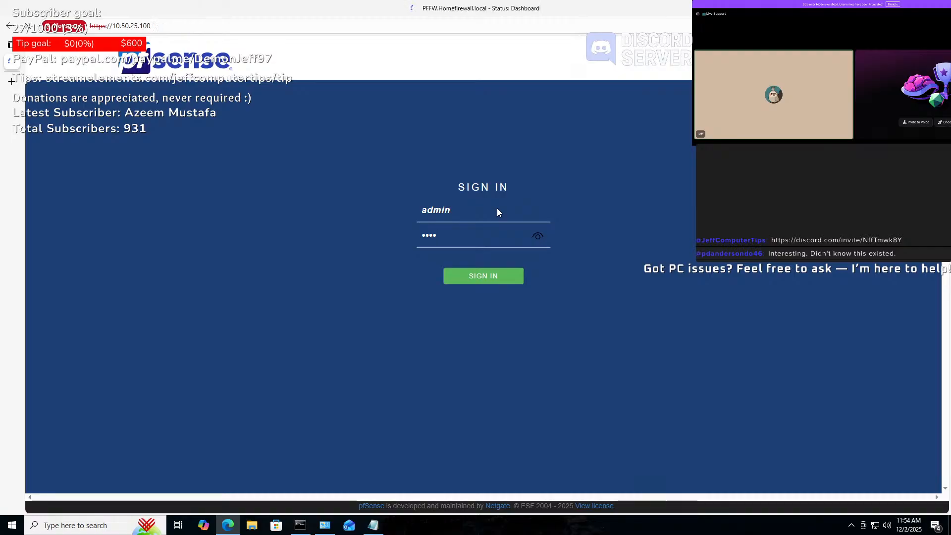
{"action": "key", "text": "Return"}
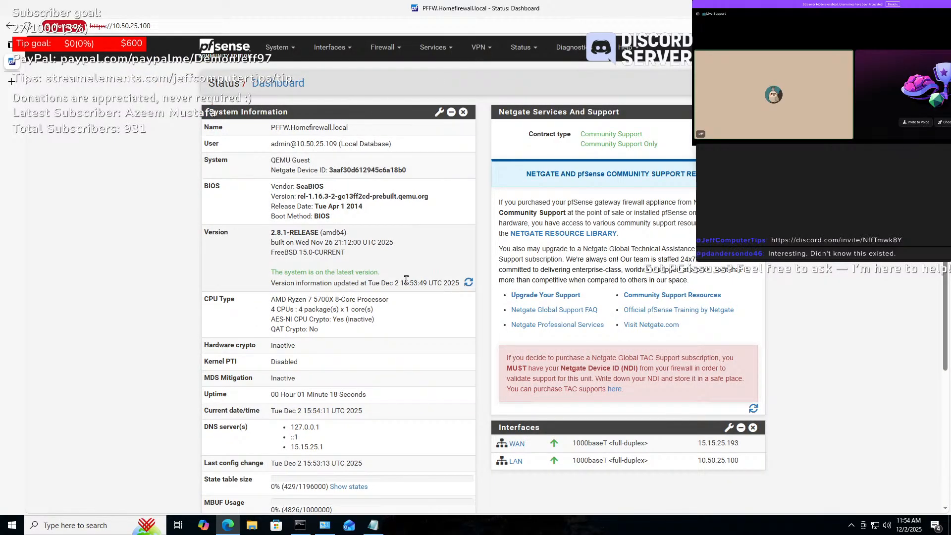
{"action": "left_click", "coordinate": [467, 282]}
{"action": "left_click", "coordinate": [331, 47]}
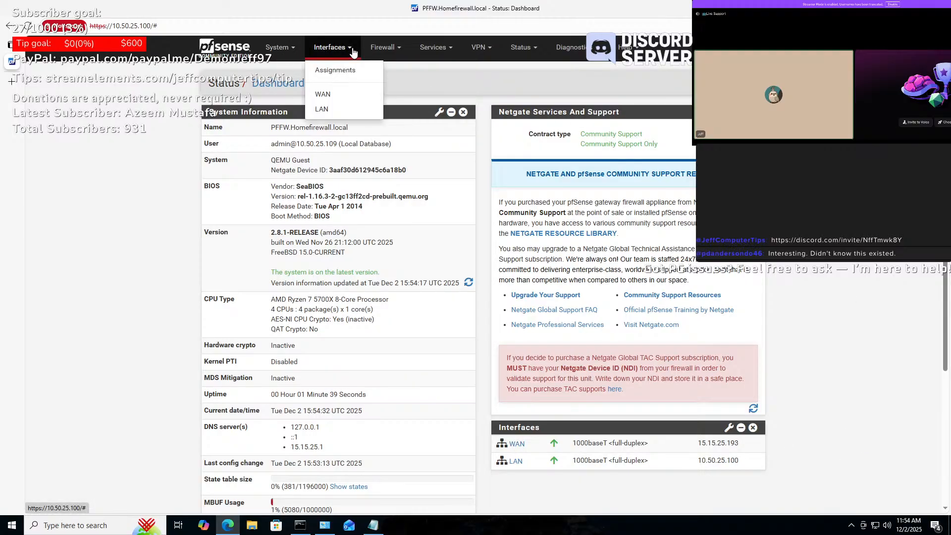
- Add a VLAN on parent em1 with tag 12 and description VLAN_TEST, and save it
{"action": "left_click", "coordinate": [337, 74]}
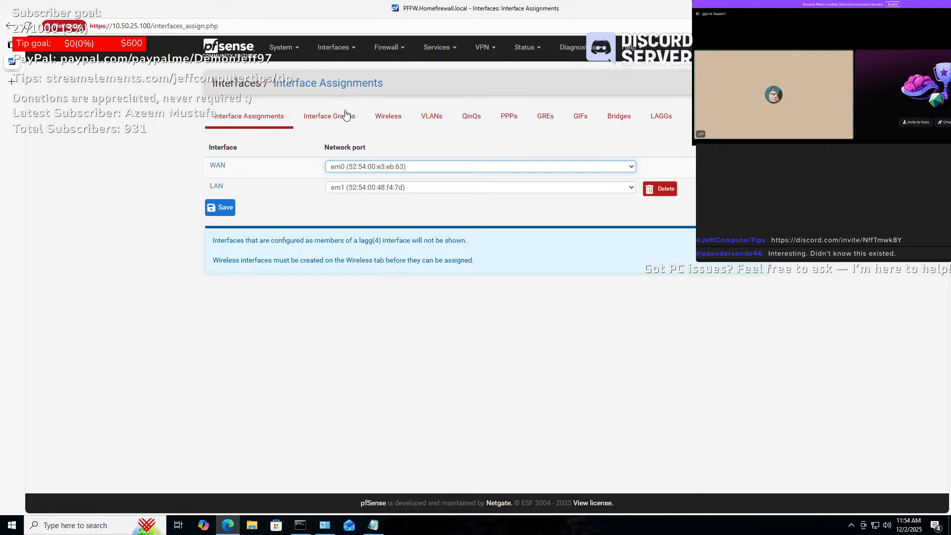
{"action": "left_click", "coordinate": [427, 122]}
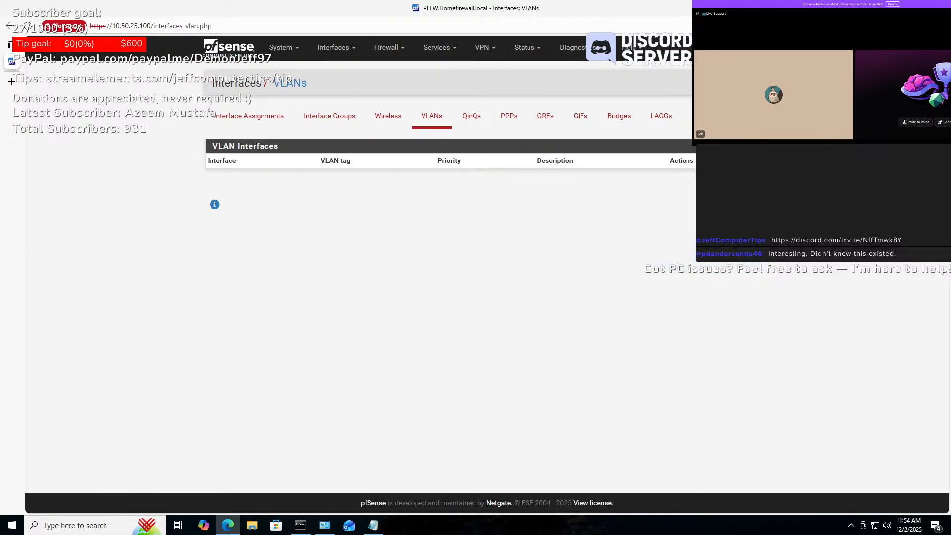
{"action": "left_click", "coordinate": [753, 185]}
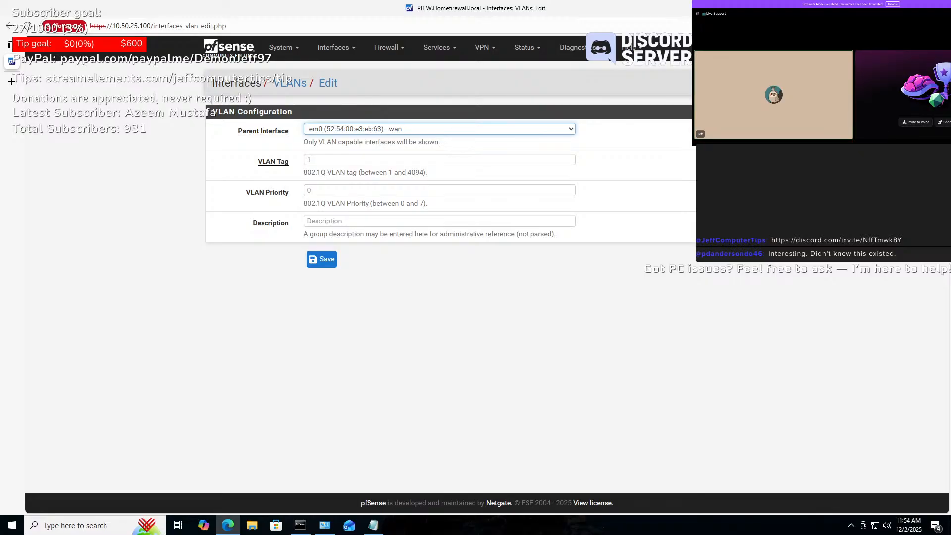
{"action": "left_click", "coordinate": [361, 161]}
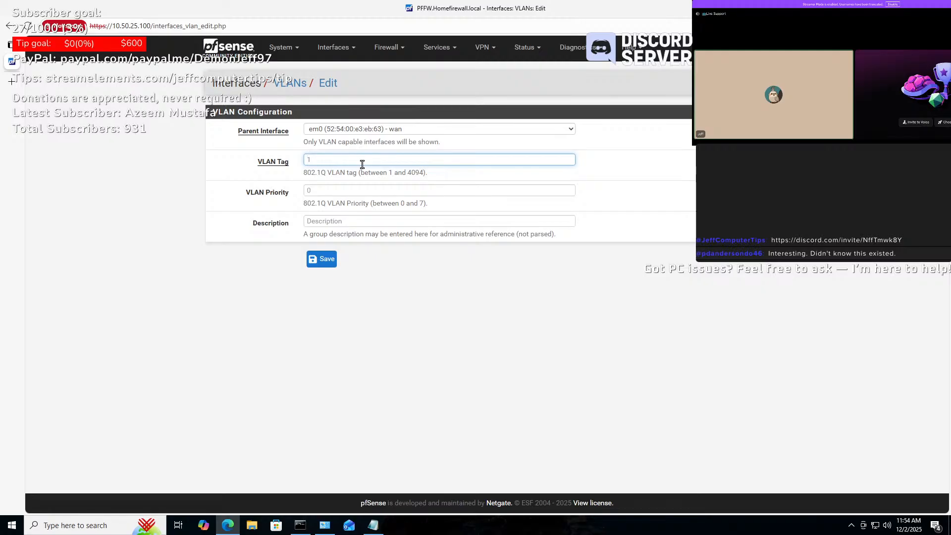
{"action": "left_click", "coordinate": [514, 129]}
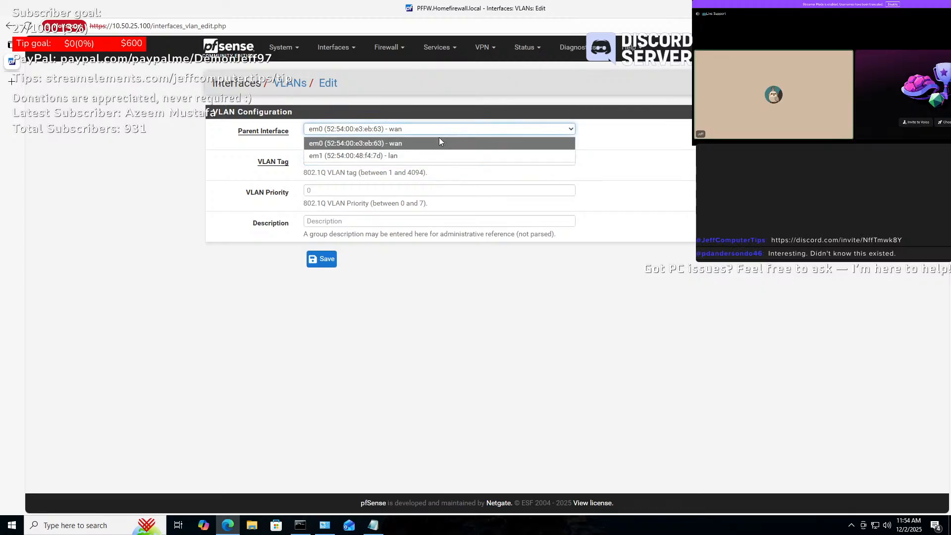
{"action": "left_click", "coordinate": [392, 156]}
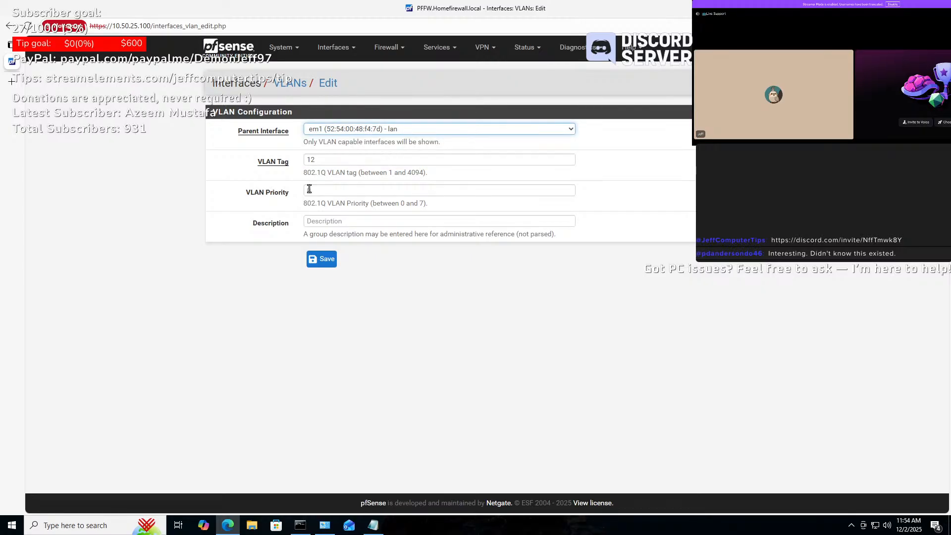
{"action": "left_click", "coordinate": [389, 219]}
{"action": "type", "text": "VLAN_TEST"}
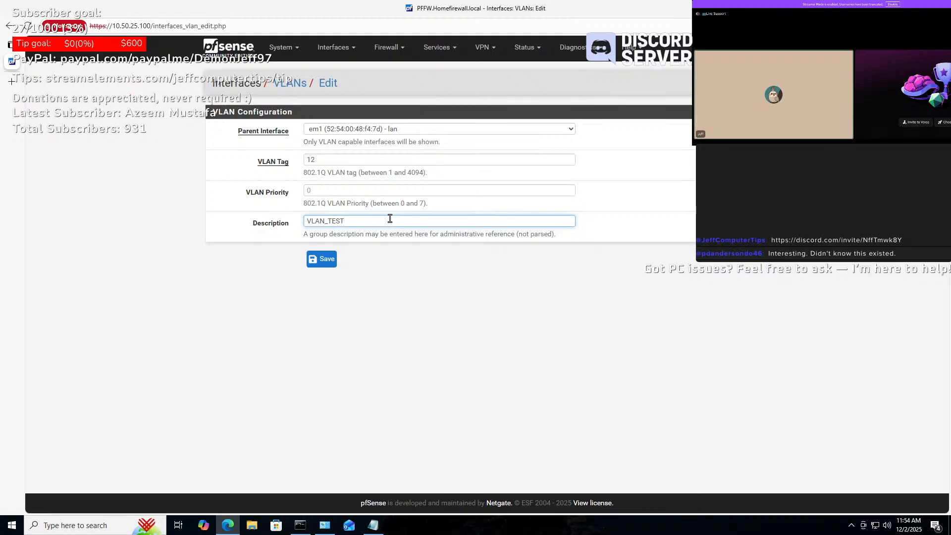
{"action": "left_click", "coordinate": [320, 264]}
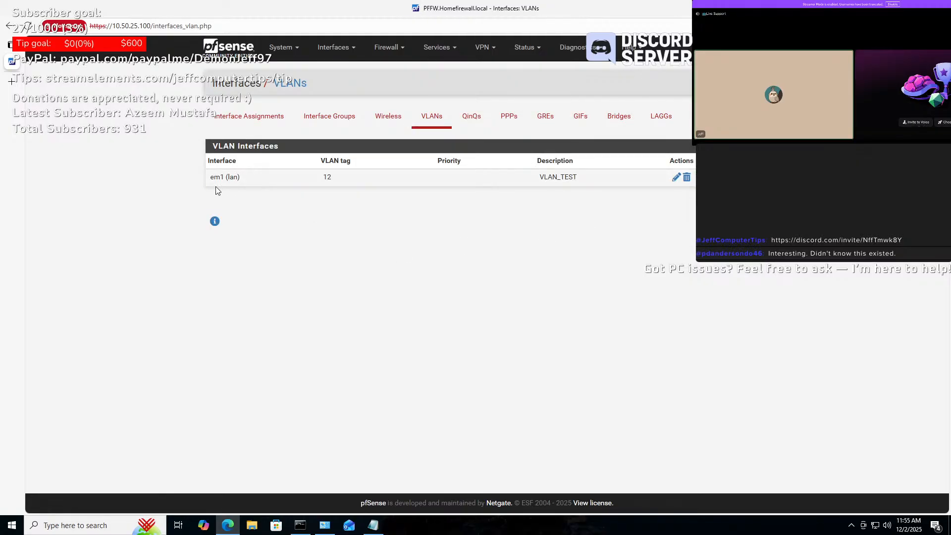
- Add VLAN 12 as a new interface, rename its description to VLAN12 and enable it
{"action": "left_click", "coordinate": [250, 125]}
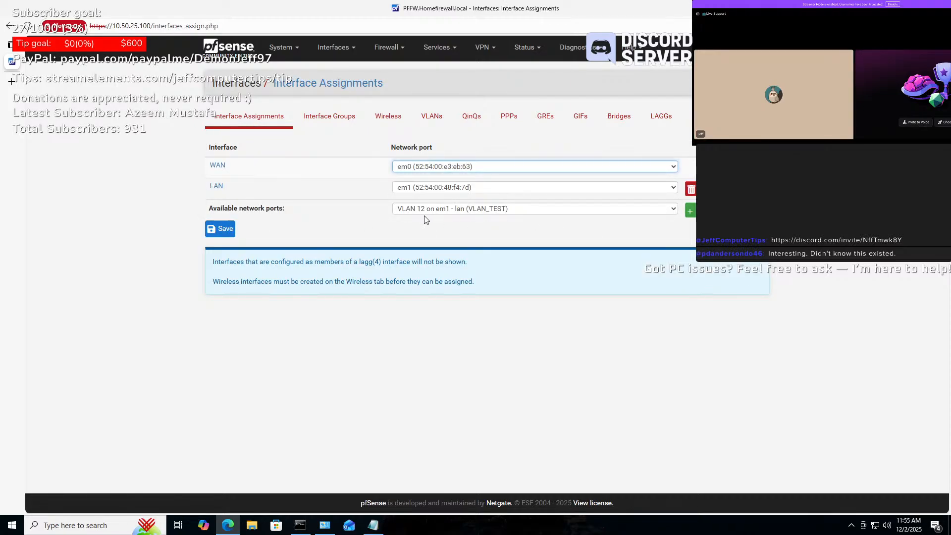
{"action": "left_click", "coordinate": [690, 210]}
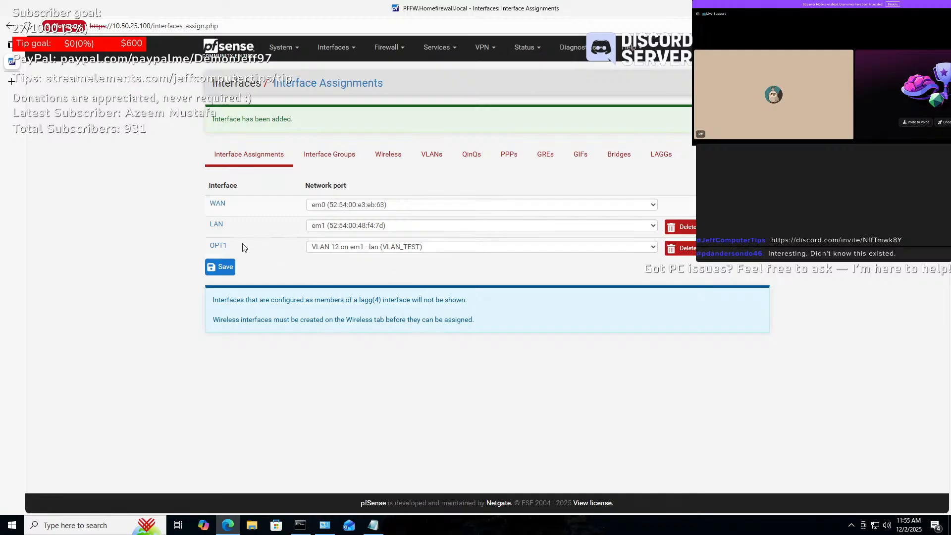
{"action": "left_click", "coordinate": [221, 246]}
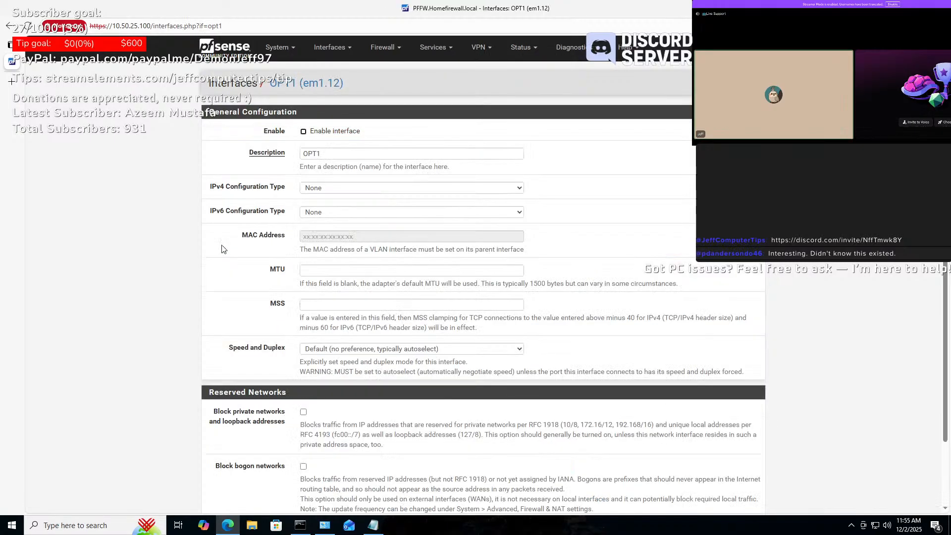
{"action": "double_click", "coordinate": [382, 156]}
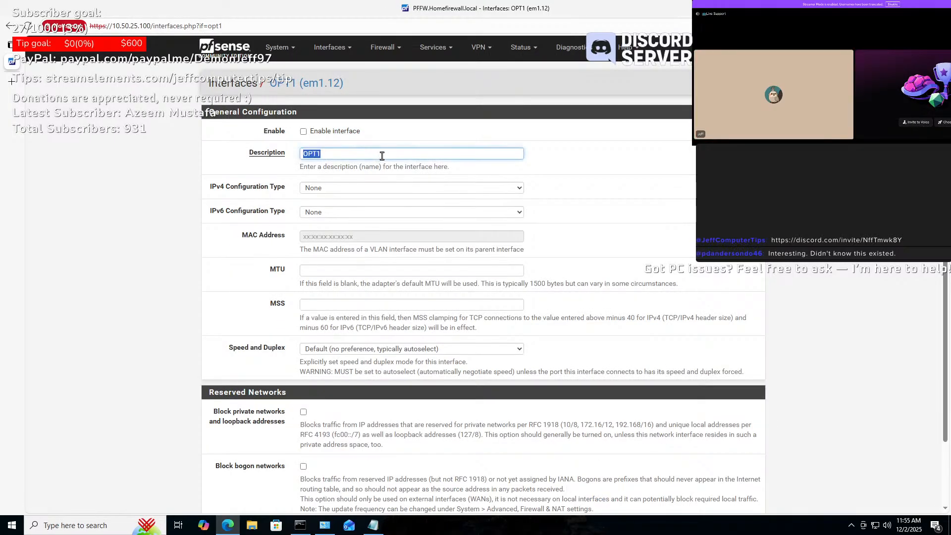
{"action": "type", "text": "VLAN_TEST"}
{"action": "type", "text": "12"}
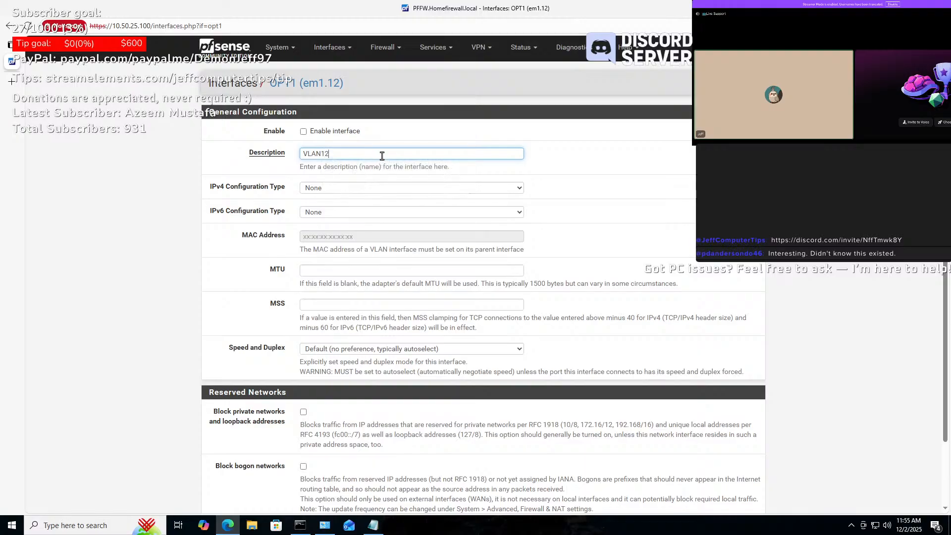
{"action": "left_click", "coordinate": [303, 132]}
- Give the interface static IPv4 address 10.90.44.100/24 and save it
{"action": "left_click", "coordinate": [344, 189]}
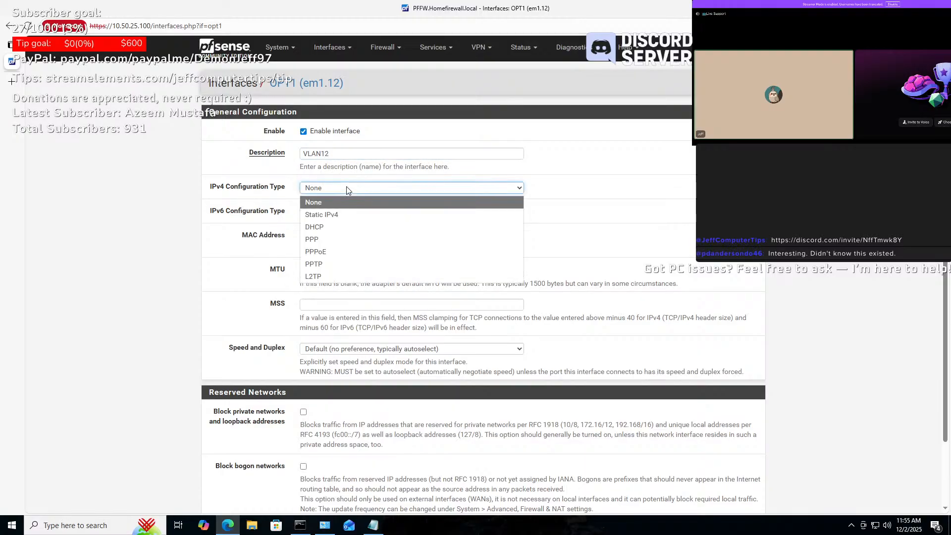
{"action": "left_click", "coordinate": [326, 215]}
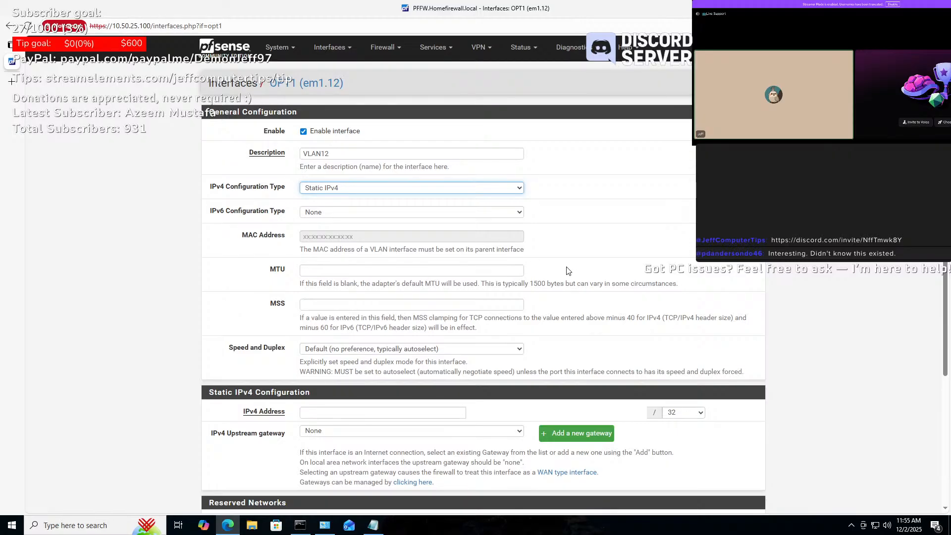
{"action": "scroll", "coordinate": [525, 307], "scroll_direction": "down", "scroll_amount": 2}
{"action": "left_click", "coordinate": [390, 315]}
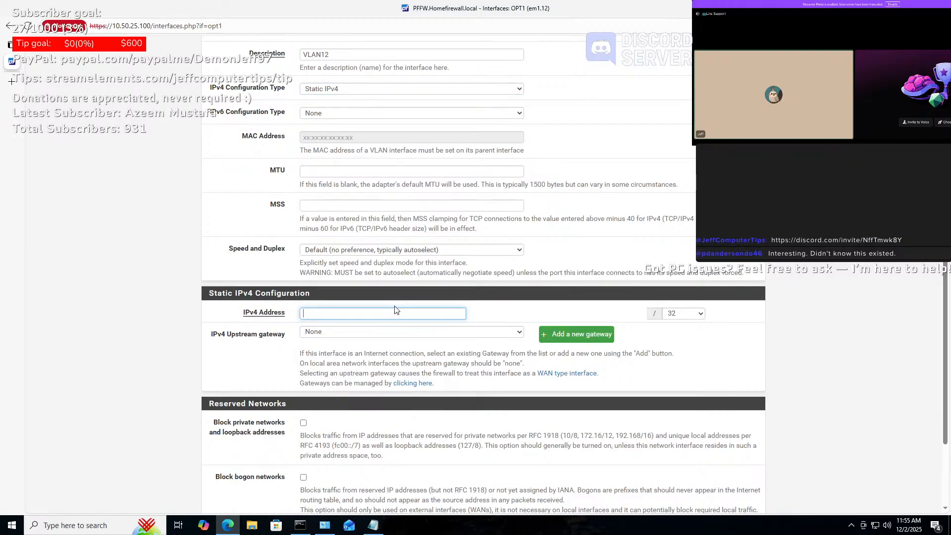
{"action": "type", "text": "10"}
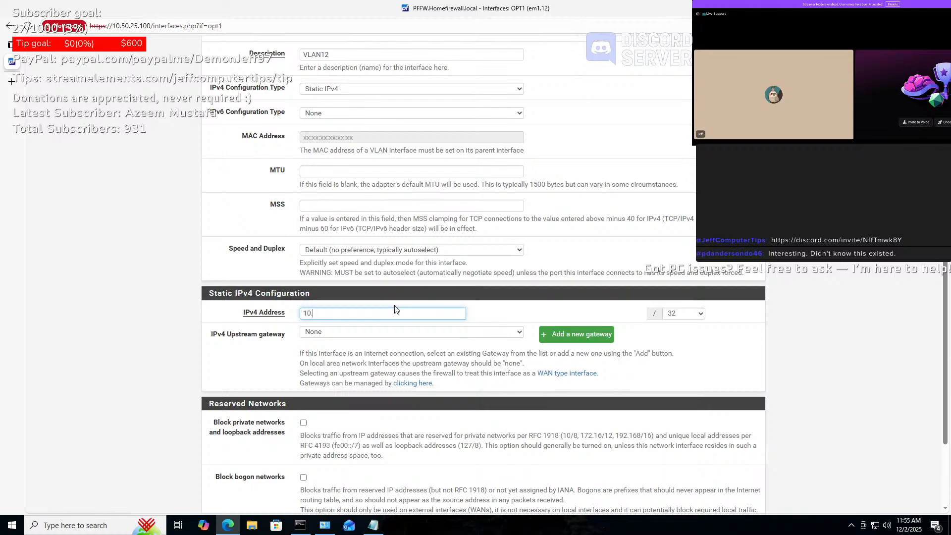
{"action": "type", "text": ".9"}
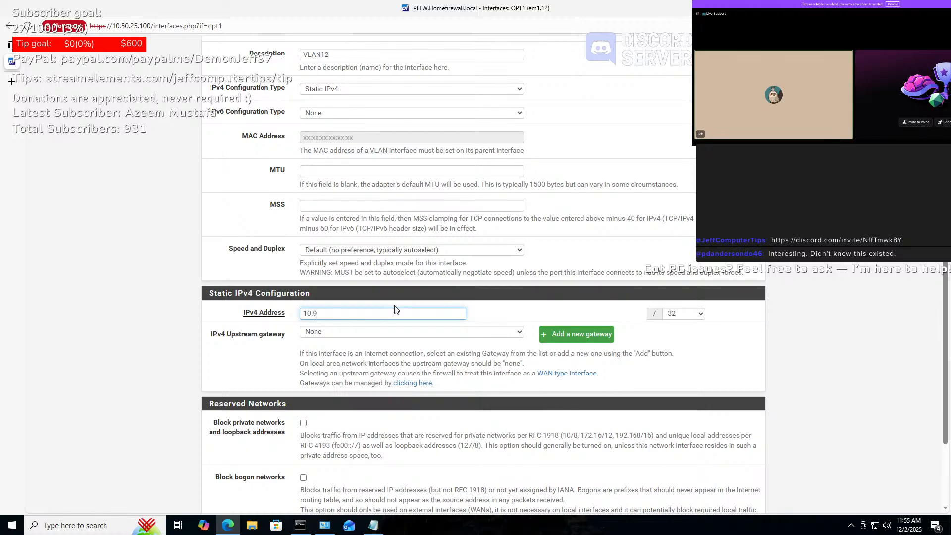
{"action": "type", "text": "0.44.1"}
{"action": "key", "text": "BackSpace"}
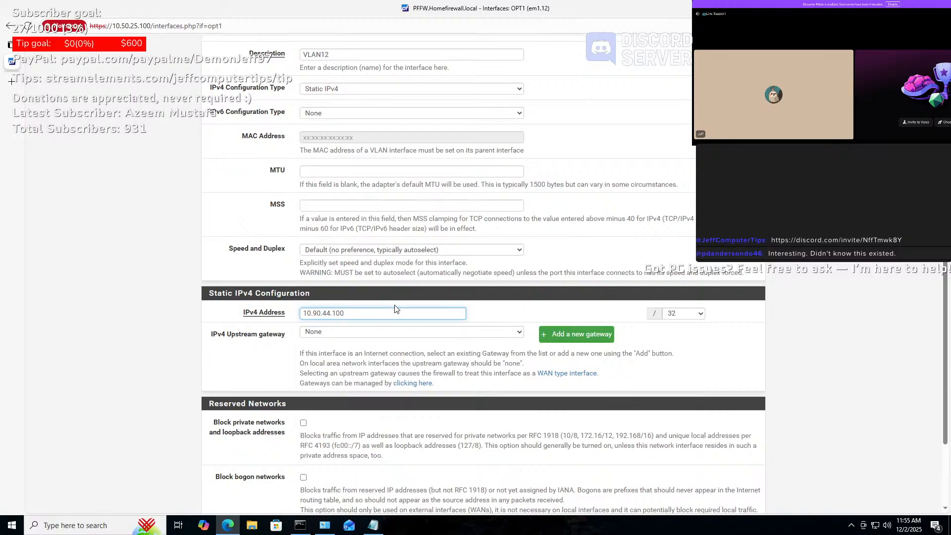
{"action": "left_click", "coordinate": [700, 314]}
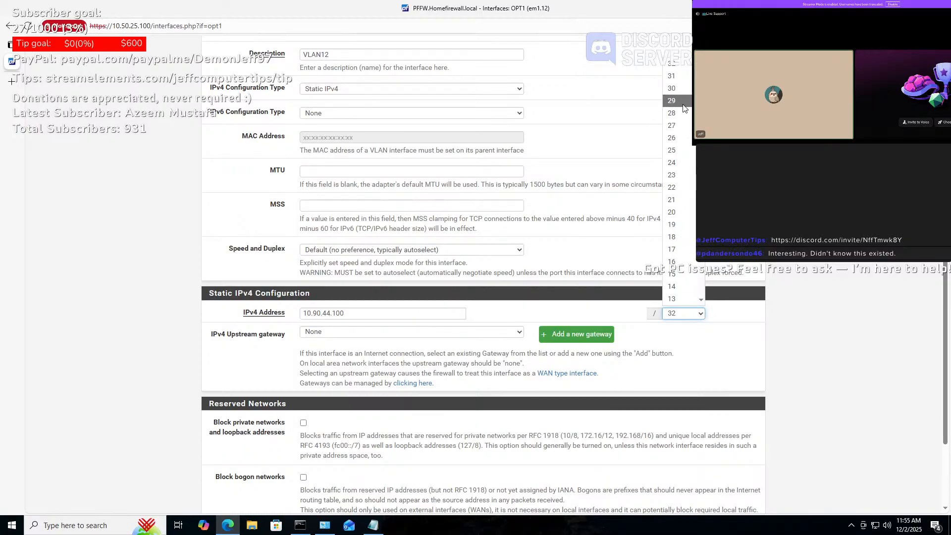
{"action": "left_click", "coordinate": [681, 161]}
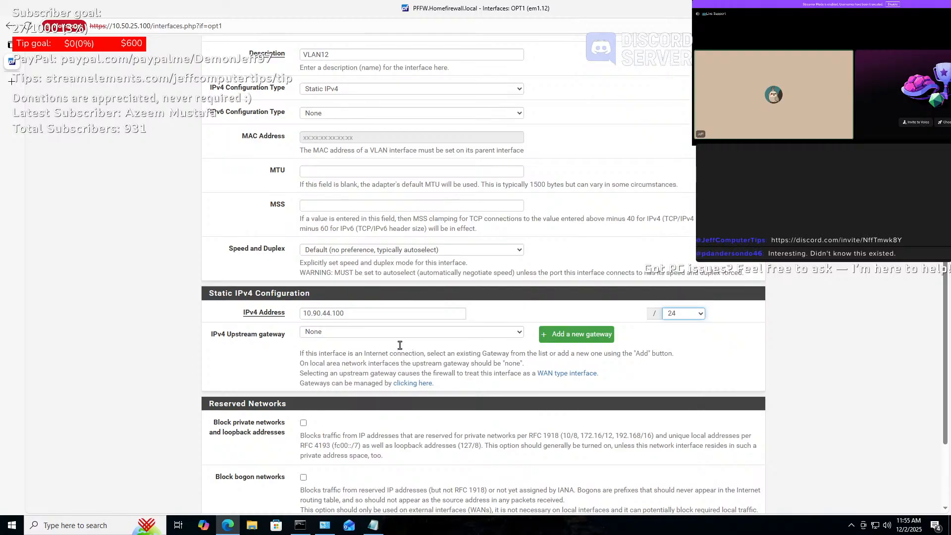
{"action": "triple_click", "coordinate": [380, 319]}
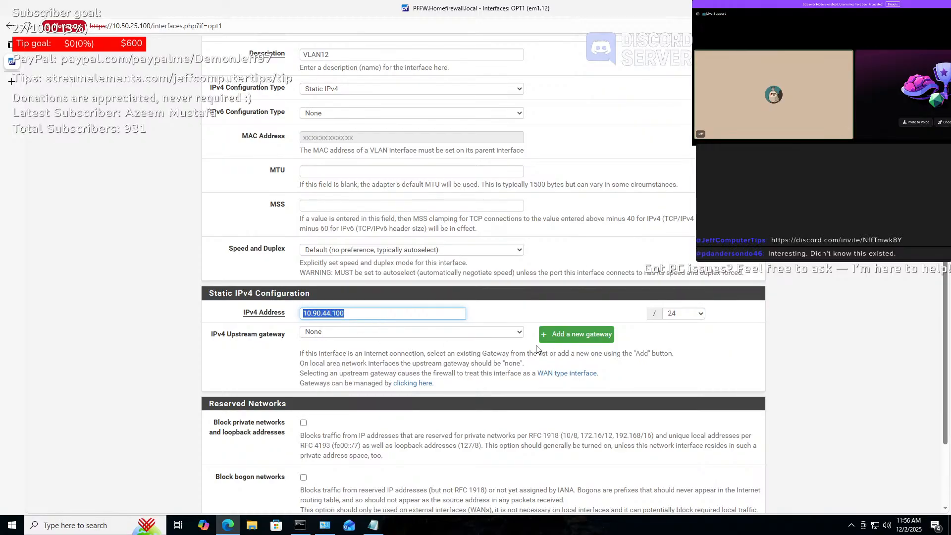
{"action": "scroll", "coordinate": [536, 349], "scroll_direction": "down", "scroll_amount": 3}
{"action": "left_click", "coordinate": [321, 460]}
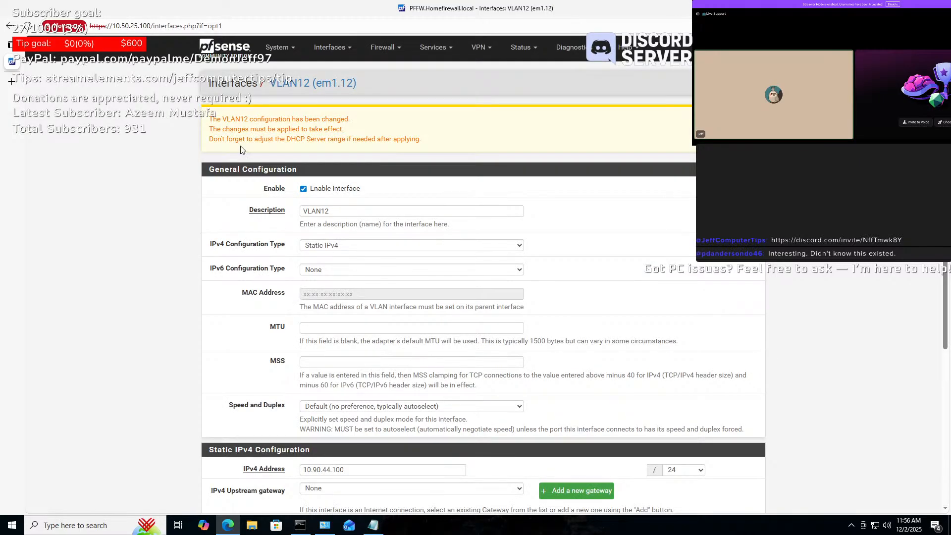
- Apply the pending VLAN12 changes and switch the DHCP backend to Kea, saving the choice
{"action": "left_click", "coordinate": [720, 122]}
{"action": "left_click", "coordinate": [521, 47]}
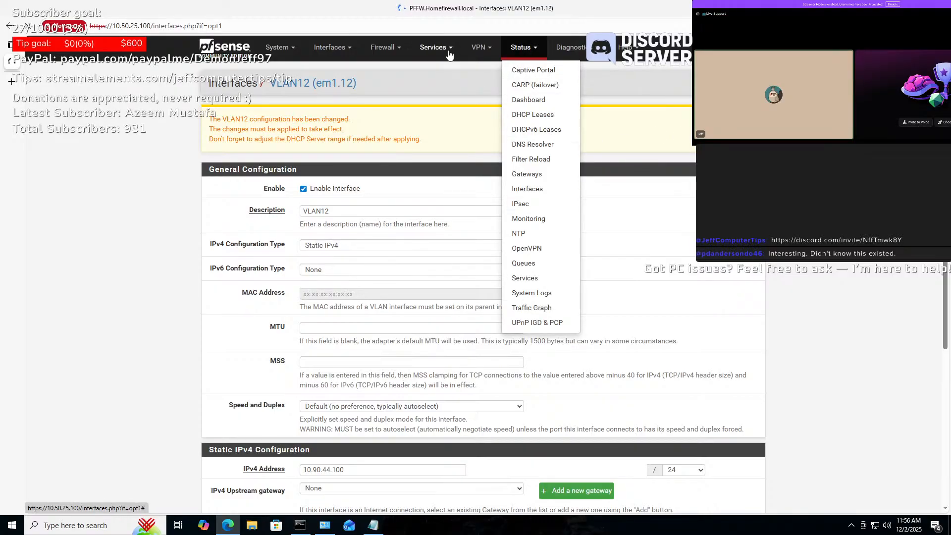
{"action": "left_click", "coordinate": [433, 47]}
{"action": "left_click", "coordinate": [461, 116]}
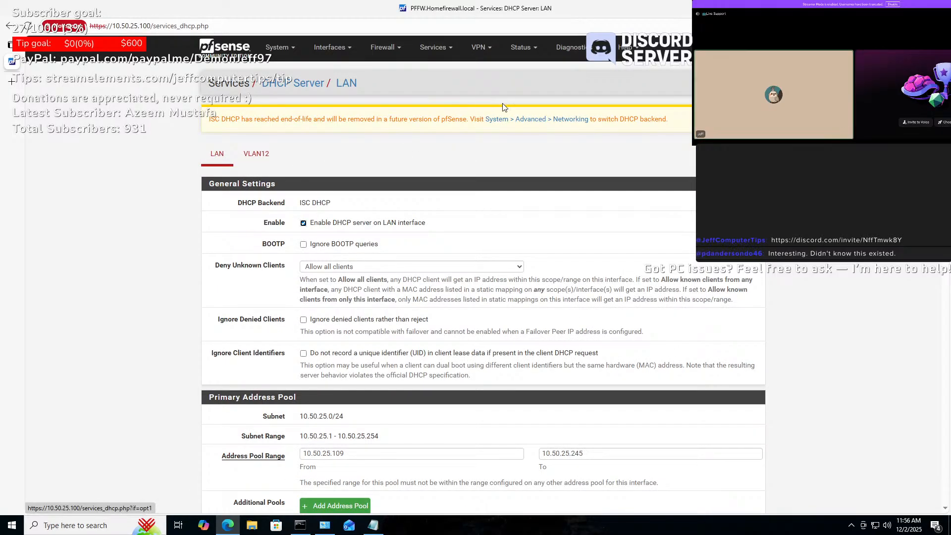
{"action": "left_click", "coordinate": [531, 122]}
{"action": "left_click", "coordinate": [313, 167]}
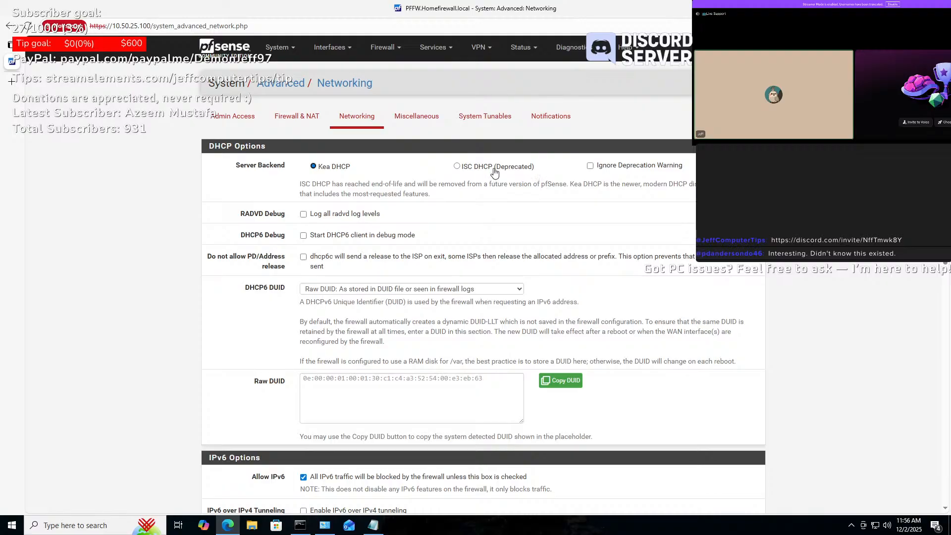
{"action": "scroll", "coordinate": [537, 177], "scroll_direction": "down", "scroll_amount": 4}
{"action": "scroll", "coordinate": [536, 175], "scroll_direction": "down", "scroll_amount": 10}
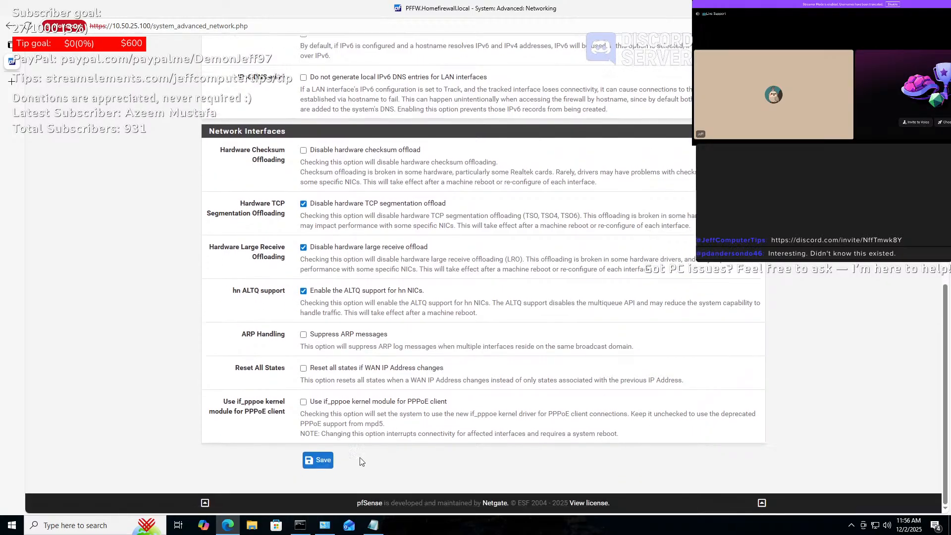
{"action": "left_click", "coordinate": [317, 461]}
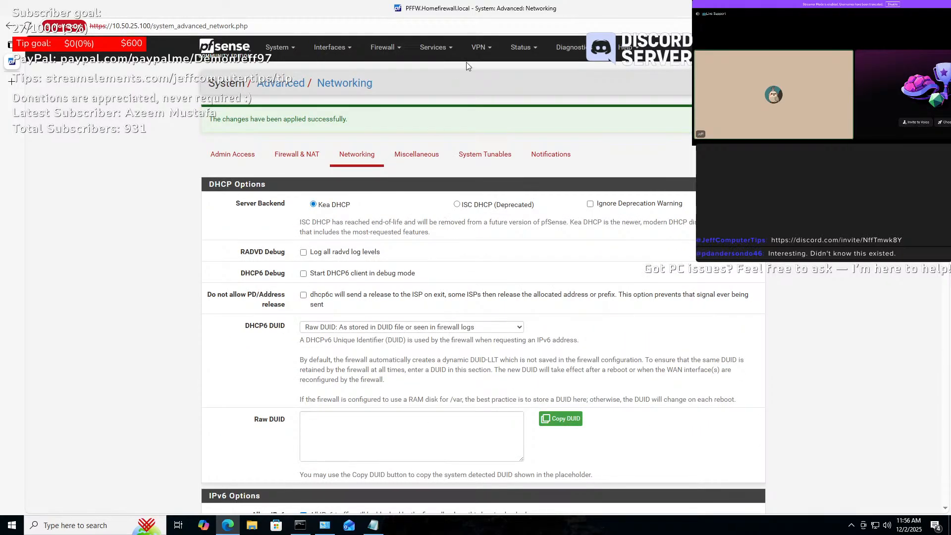
- Enable the DHCP server on the VLAN12 interface
{"action": "left_click", "coordinate": [434, 48]}
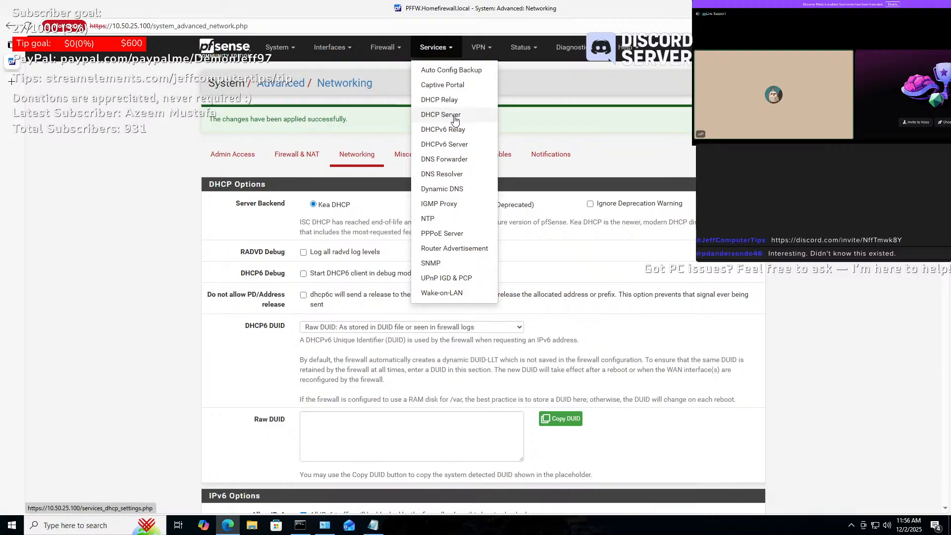
{"action": "left_click", "coordinate": [453, 120]}
{"action": "left_click", "coordinate": [301, 121]}
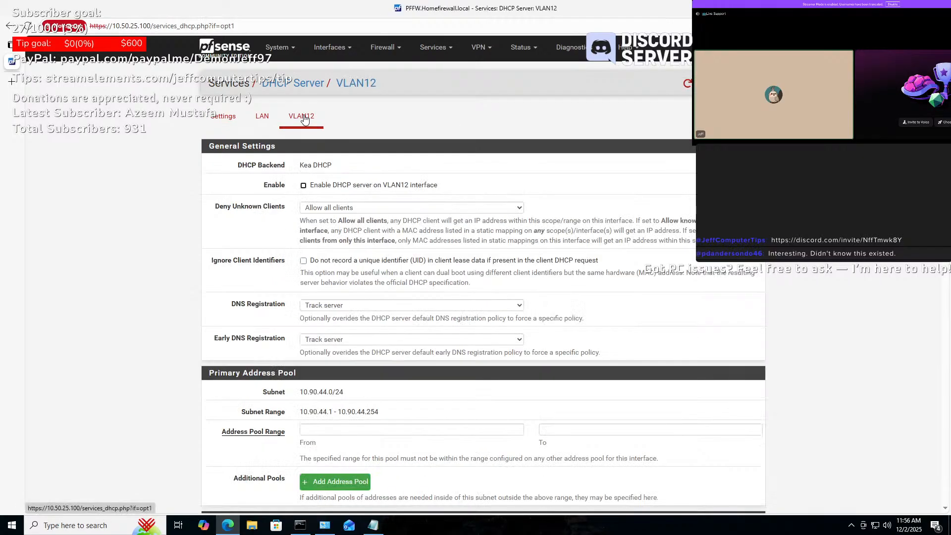
{"action": "left_click", "coordinate": [346, 192]}
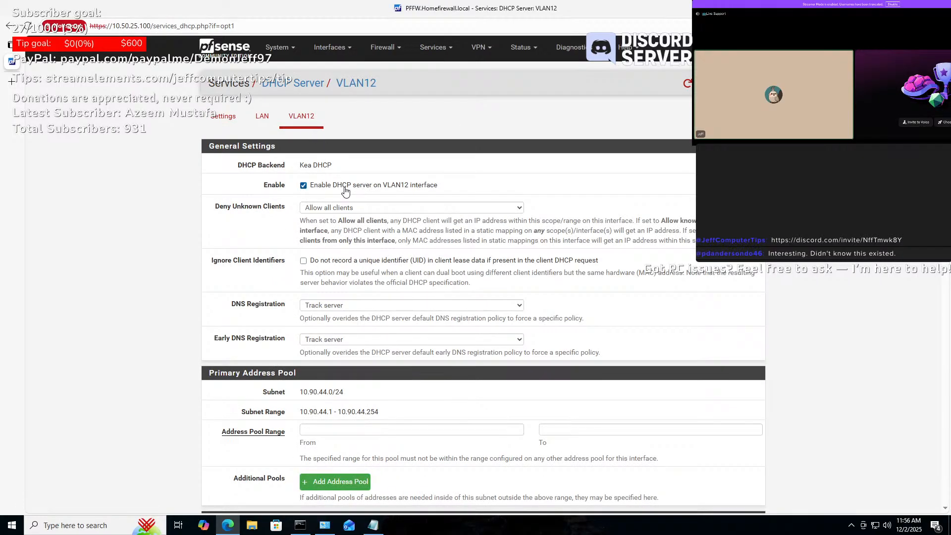
{"action": "scroll", "coordinate": [469, 220], "scroll_direction": "down", "scroll_amount": 2}
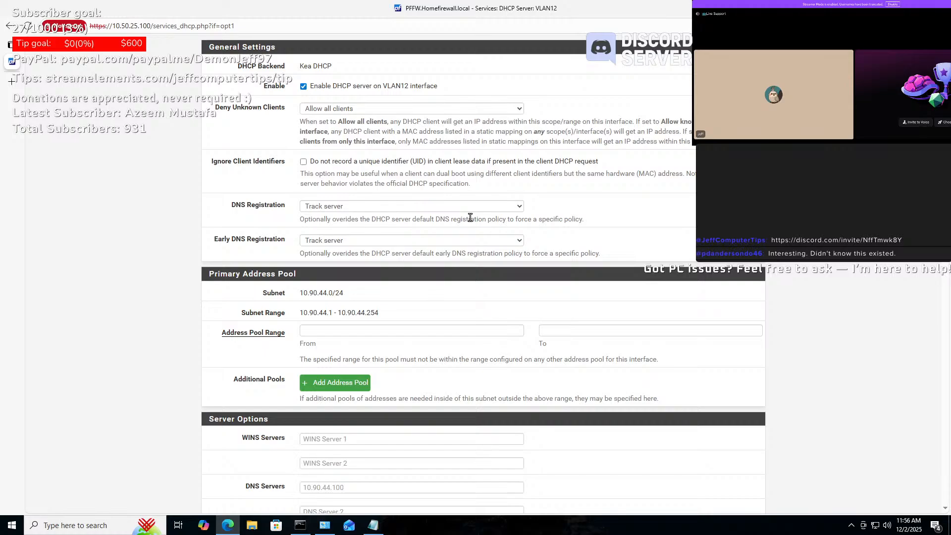
- Enter 10.90.44.50 as the DHCP pool's start address
{"action": "scroll", "coordinate": [470, 218], "scroll_direction": "down", "scroll_amount": 3}
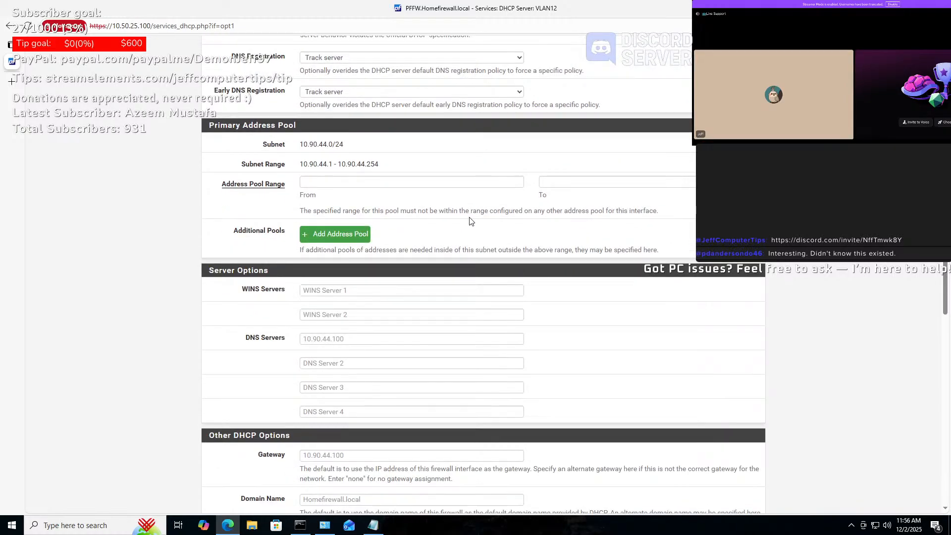
{"action": "scroll", "coordinate": [470, 220], "scroll_direction": "down", "scroll_amount": 1}
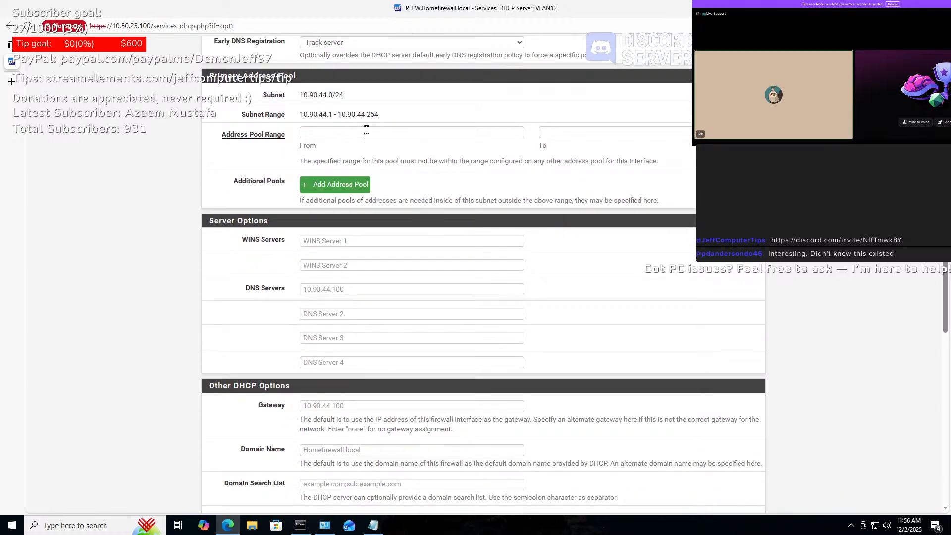
{"action": "left_click", "coordinate": [347, 132]}
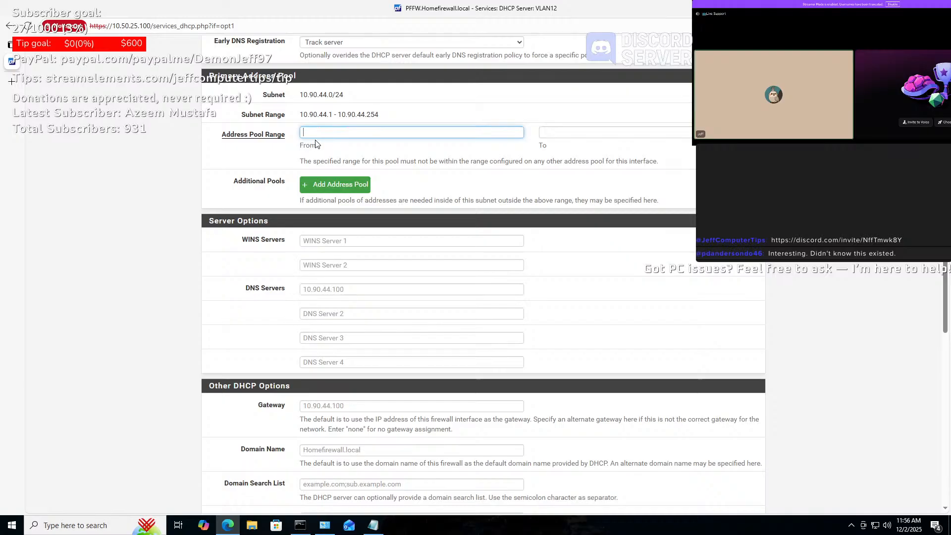
{"action": "type", "text": "10.90."}
{"action": "key", "text": "BackSpace"}
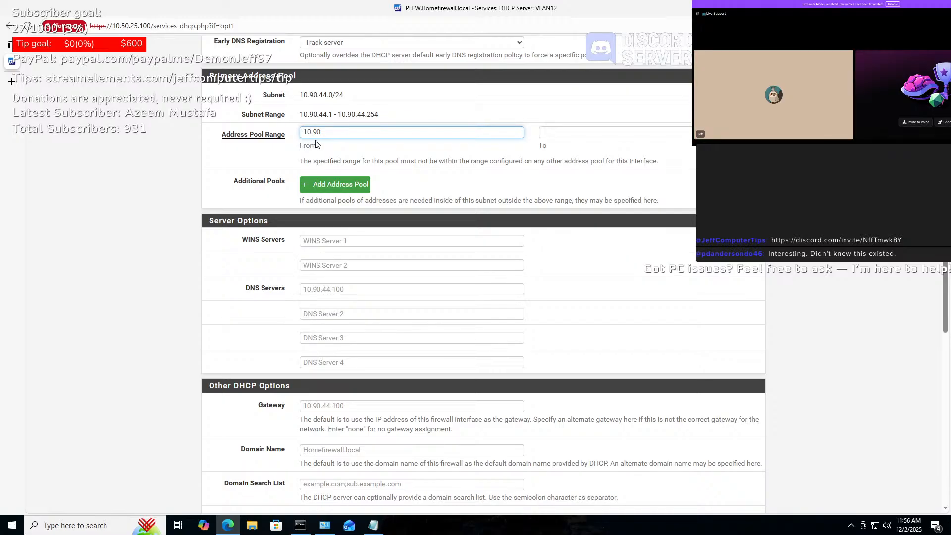
{"action": "type", "text": ".44.100"}
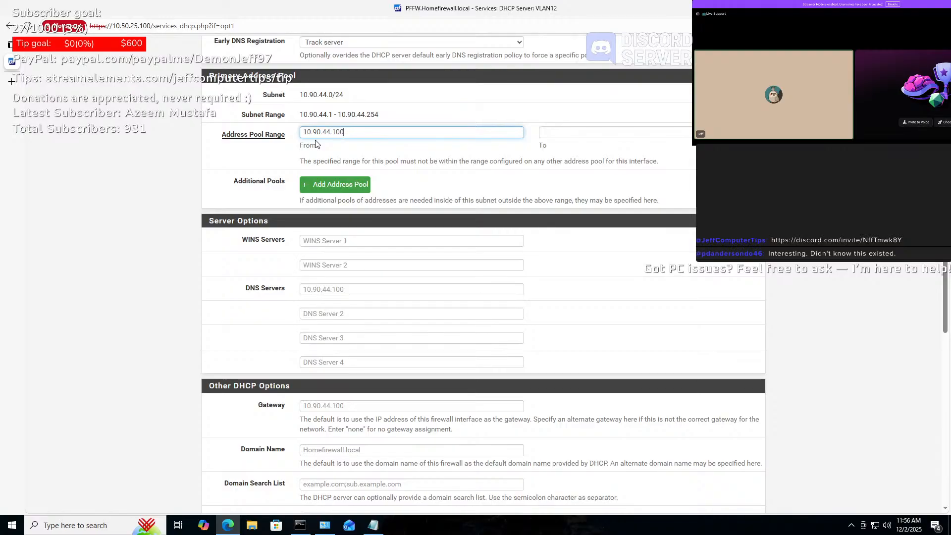
{"action": "key", "text": "BackSpace"}
{"action": "key", "text": "BackSpace"}
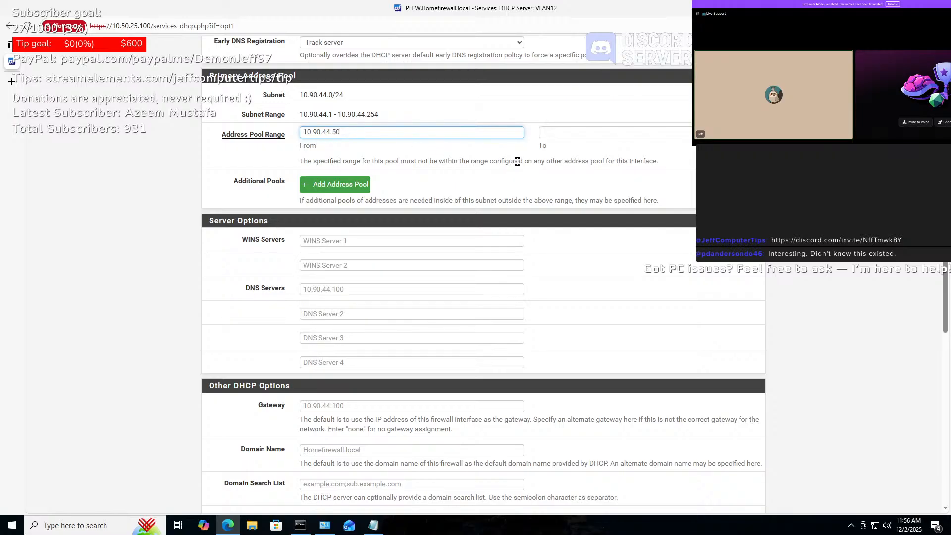
{"action": "key", "text": "ctrl+a"}
{"action": "key", "text": "ctrl+c"}
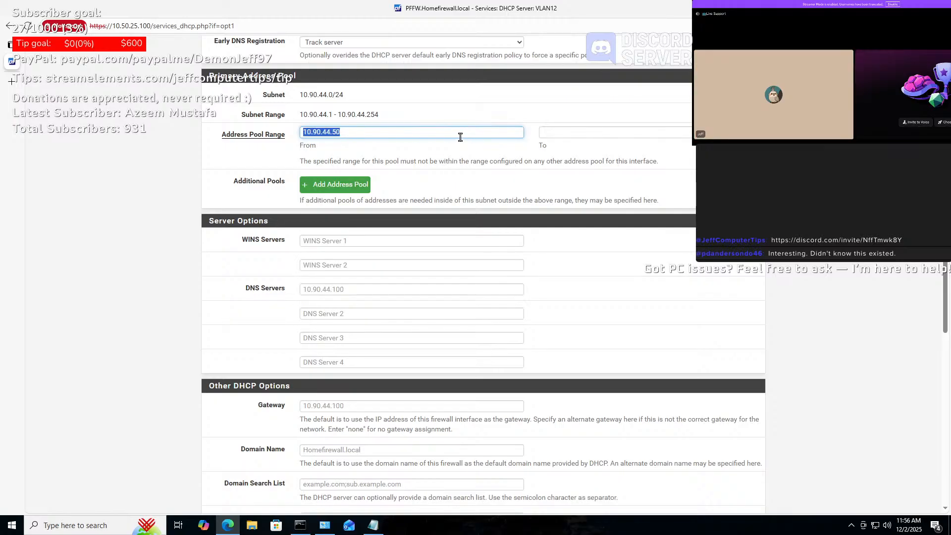
- Set the DHCP pool's end address to 10.90.44.200
{"action": "left_click", "coordinate": [604, 133]}
{"action": "key", "text": "ctrl+v"}
{"action": "key", "text": "BackSpace"}
{"action": "key", "text": "BackSpace"}
{"action": "type", "text": "250"}
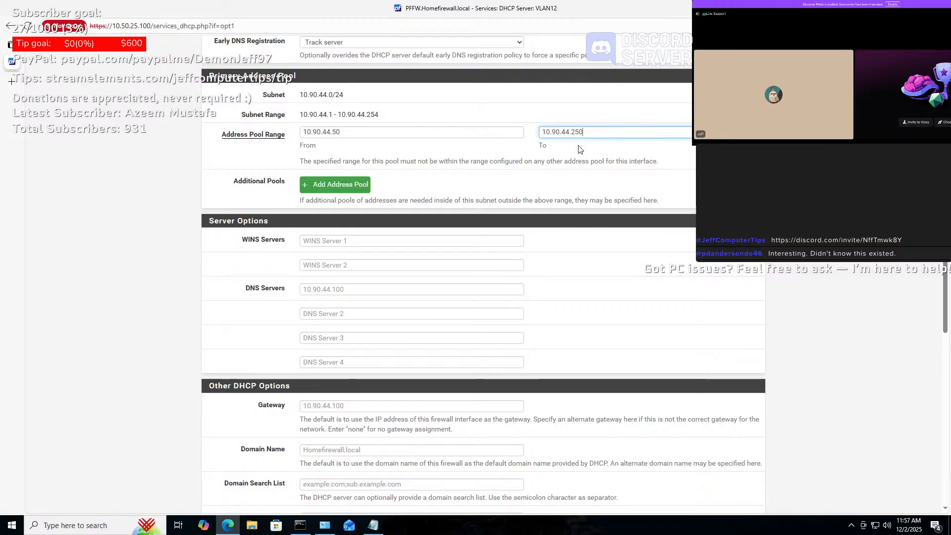
{"action": "key", "text": "BackSpace"}
{"action": "key", "text": "BackSpace"}
{"action": "type", "text": "00"}
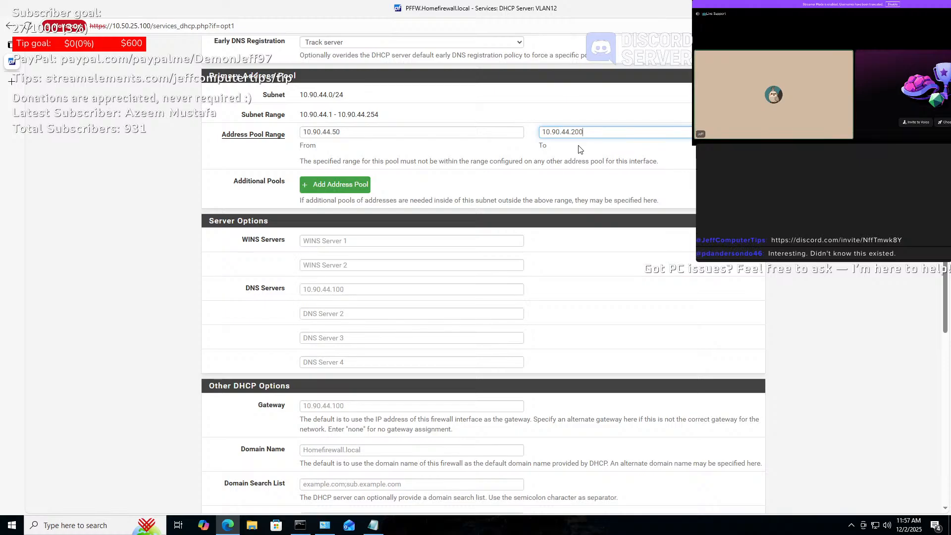
{"action": "left_click", "coordinate": [574, 201]}
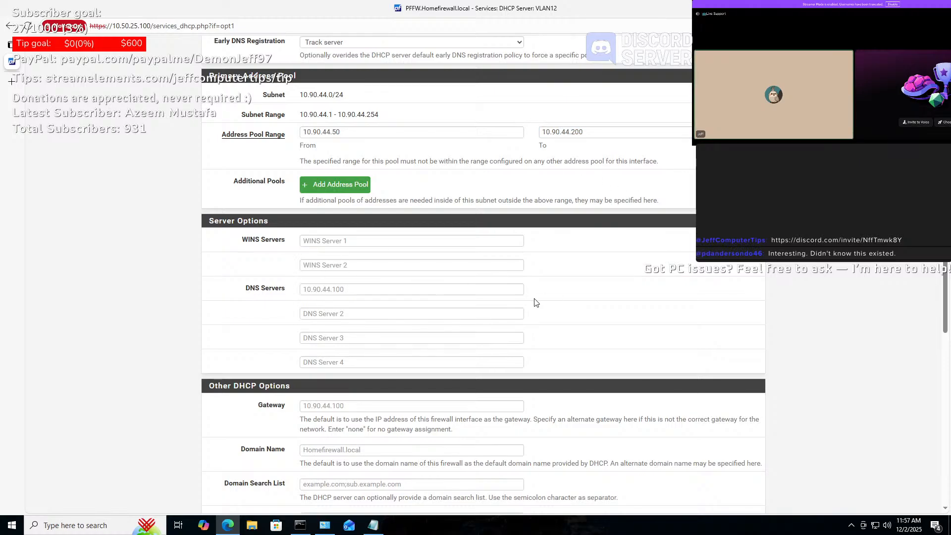
- Set the VLAN12 DHCP domain name to vlannetwork.lan
{"action": "scroll", "coordinate": [535, 302], "scroll_direction": "down", "scroll_amount": 5}
{"action": "scroll", "coordinate": [534, 300], "scroll_direction": "down", "scroll_amount": 2}
{"action": "scroll", "coordinate": [534, 300], "scroll_direction": "up", "scroll_amount": 1}
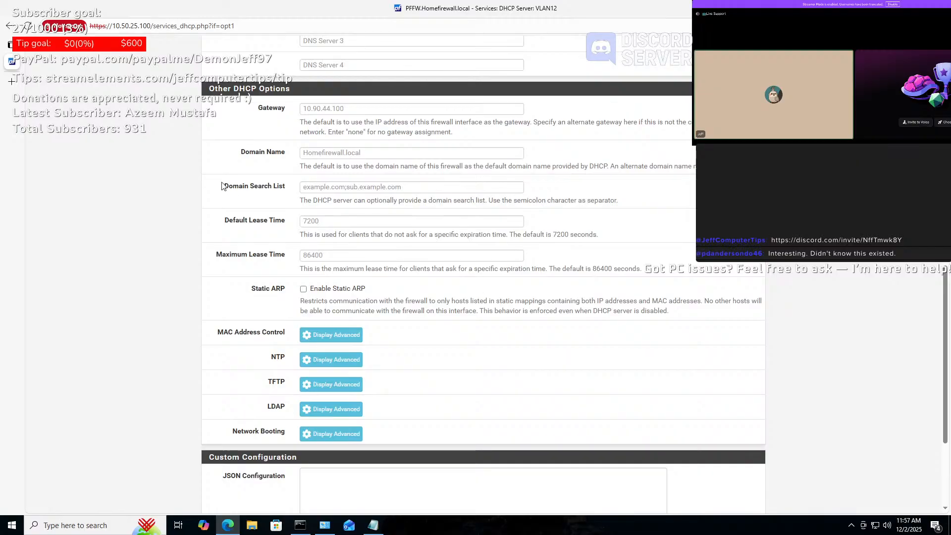
{"action": "left_click", "coordinate": [385, 155]}
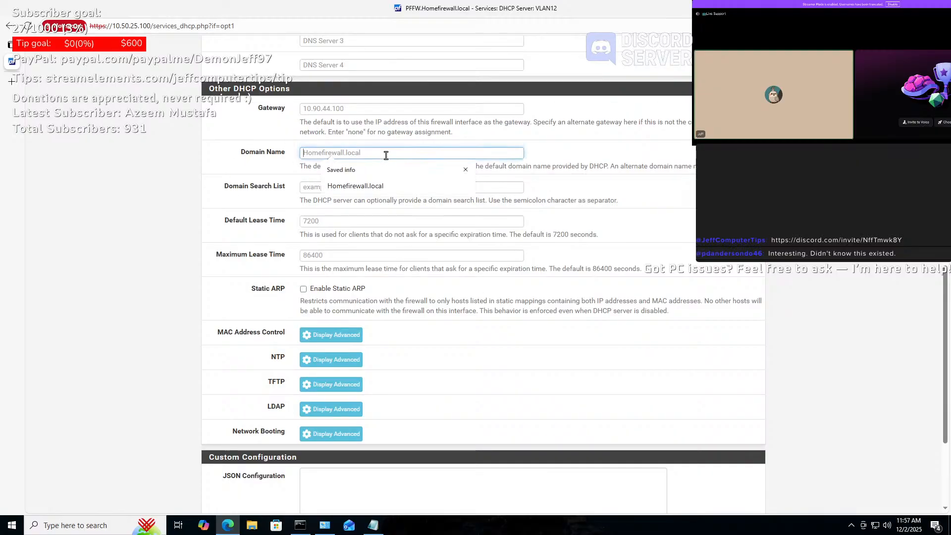
{"action": "type", "text": "VLA"}
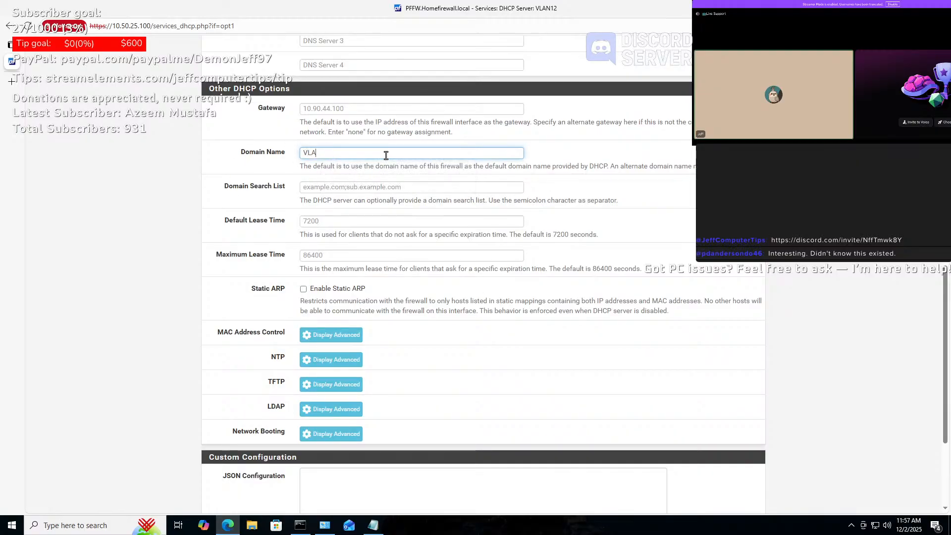
{"action": "key", "text": "BackSpace"}
{"action": "key", "text": "BackSpace"}
{"action": "type", "text": "vla"}
{"action": "type", "text": "nnetwo"}
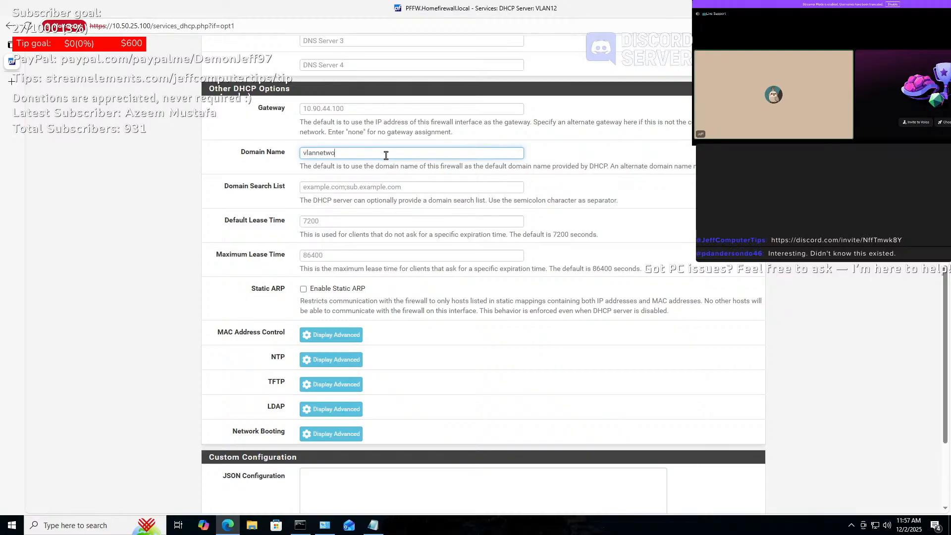
{"action": "type", "text": "rk.local"}
{"action": "key", "text": "BackSpace"}
{"action": "key", "text": "BackSpace"}
{"action": "key", "text": "BackSpace"}
{"action": "key", "text": "BackSpace"}
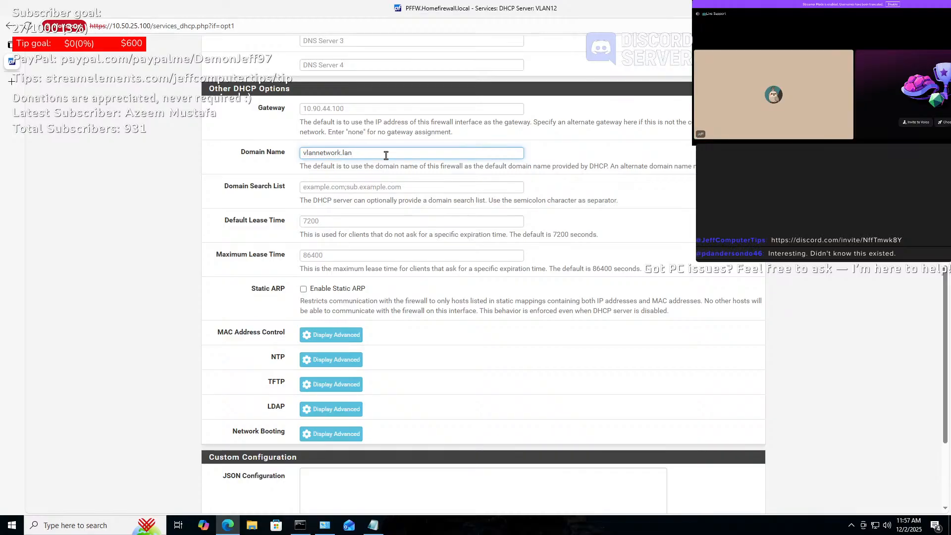
- Save and apply the VLAN12 DHCP server settings
{"action": "scroll", "coordinate": [388, 186], "scroll_direction": "down", "scroll_amount": 3}
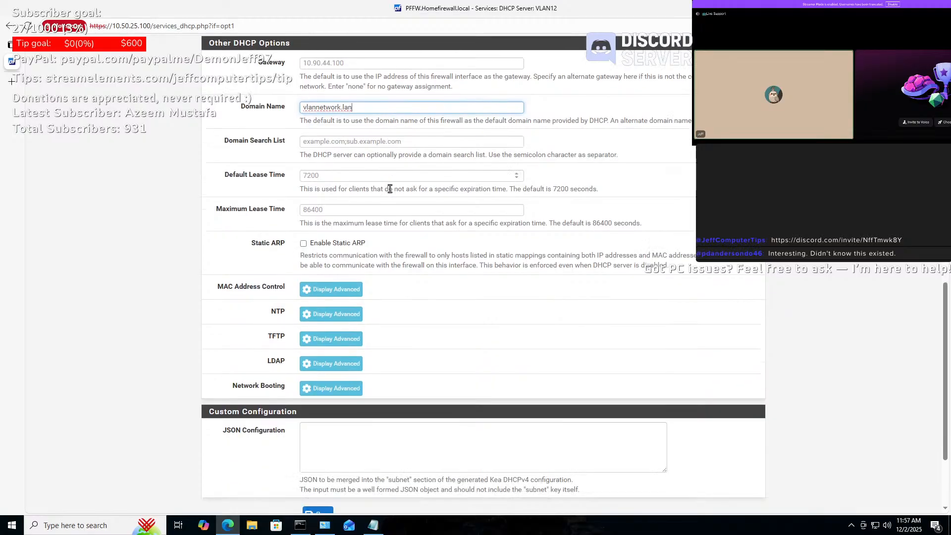
{"action": "scroll", "coordinate": [390, 192], "scroll_direction": "down", "scroll_amount": 1}
{"action": "left_click", "coordinate": [319, 396]}
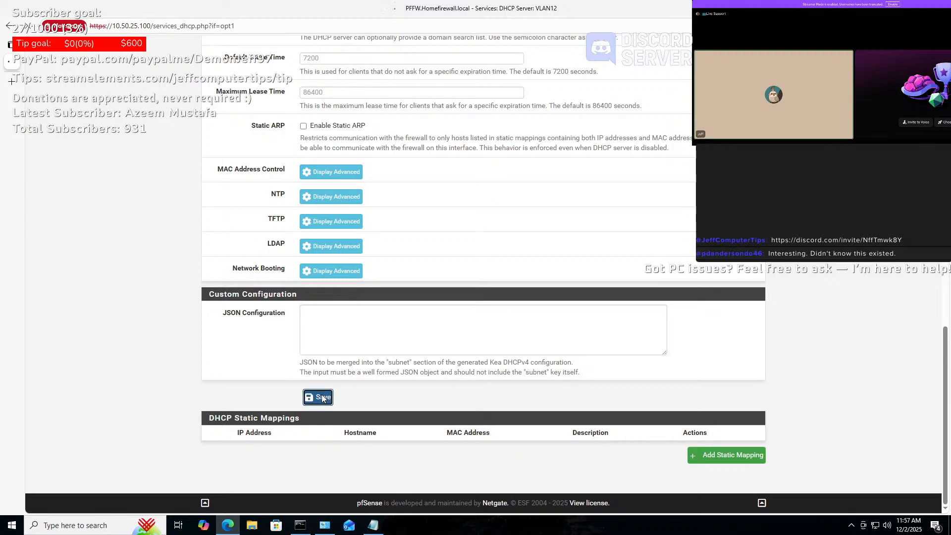
{"action": "left_click", "coordinate": [726, 124]}
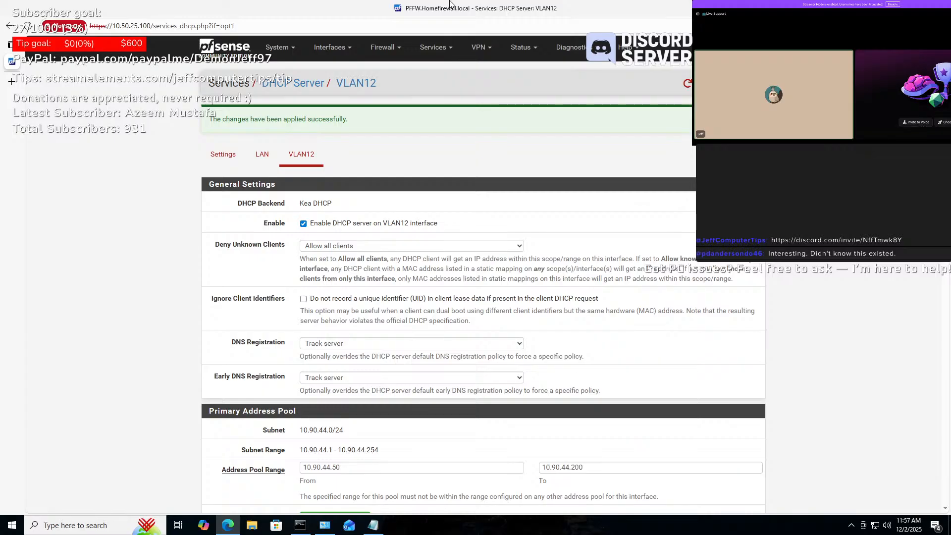
{"action": "mouse_move", "coordinate": [488, 1]}
{"action": "left_click", "coordinate": [465, 11]}
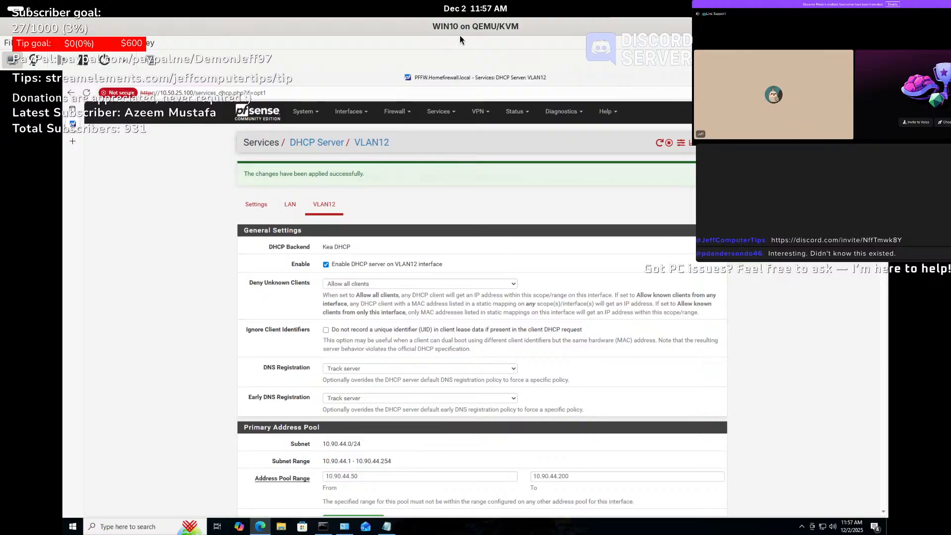
{"action": "left_click", "coordinate": [939, 60]}
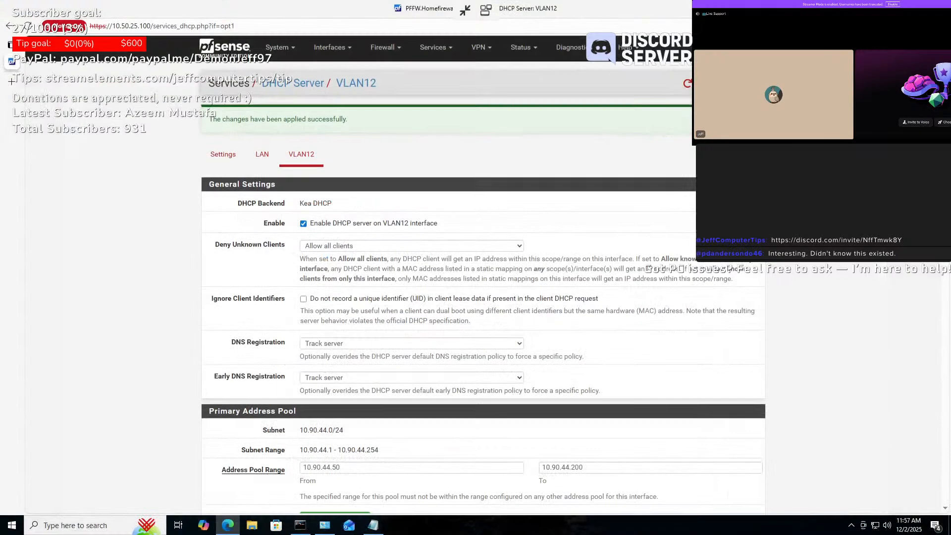
- Stop the continuous ping running in the Command Prompt
{"action": "left_click", "coordinate": [894, 8]}
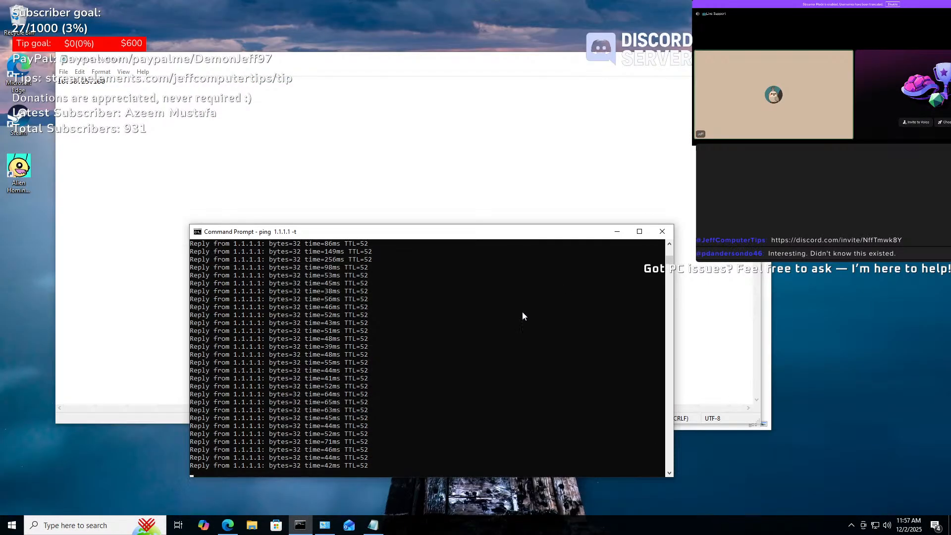
{"action": "left_click", "coordinate": [581, 363]}
{"action": "right_click", "coordinate": [581, 363]}
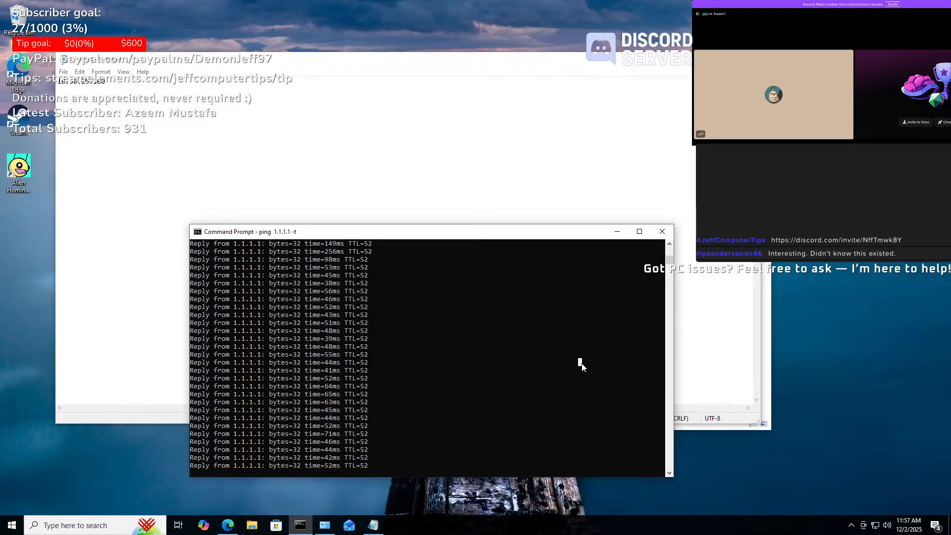
{"action": "left_click", "coordinate": [581, 363]}
{"action": "right_click", "coordinate": [581, 365]}
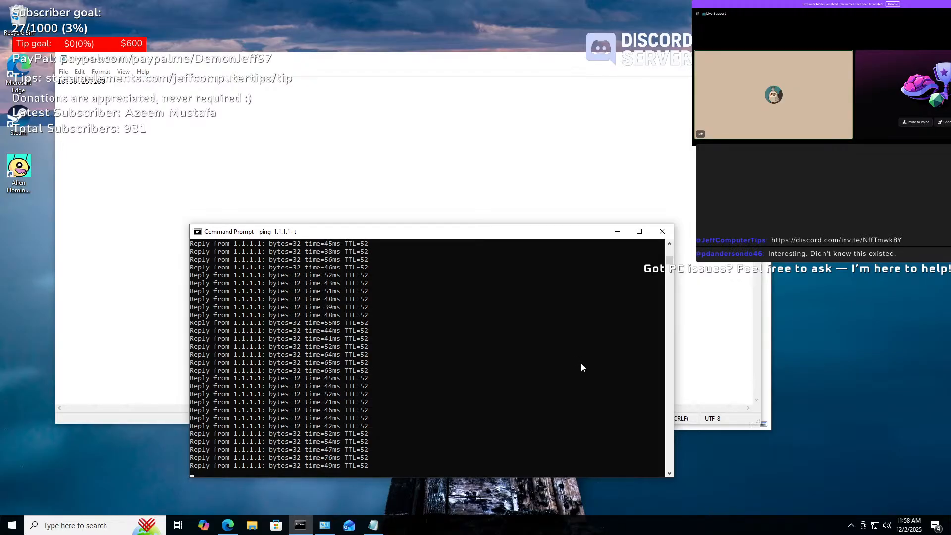
{"action": "key", "text": "ctrl+c"}
{"action": "key", "text": "ctrl+z"}
{"action": "key", "text": "BackSpace"}
- Clear the console with cls and show the current IP configuration with ipconfig
{"action": "type", "text": "clear"}
{"action": "key", "text": "Return"}
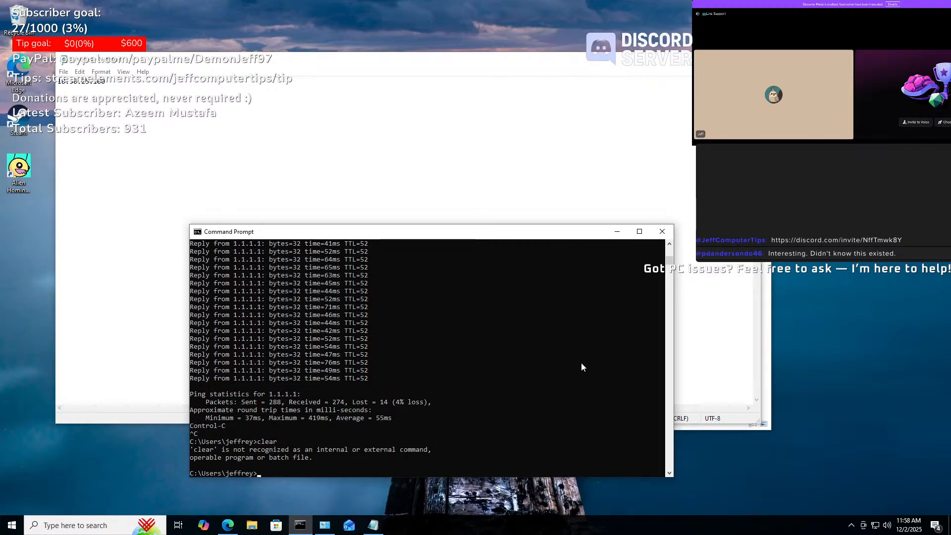
{"action": "type", "text": "cls"}
{"action": "key", "text": "Return"}
{"action": "type", "text": "ipconfig"}
{"action": "key", "text": "Return"}
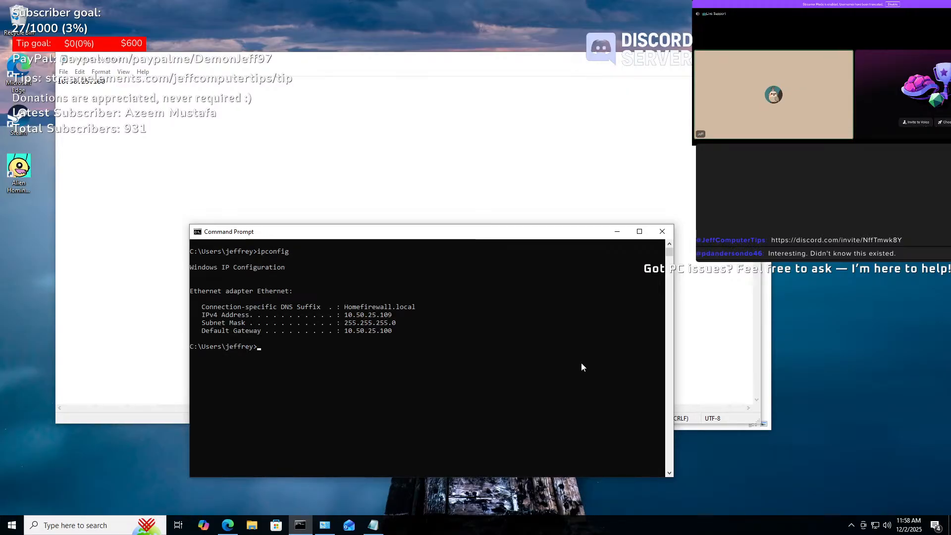
- Run ipconfig /release and /renew, getting 10.50.25.109 back
{"action": "key", "text": "Up"}
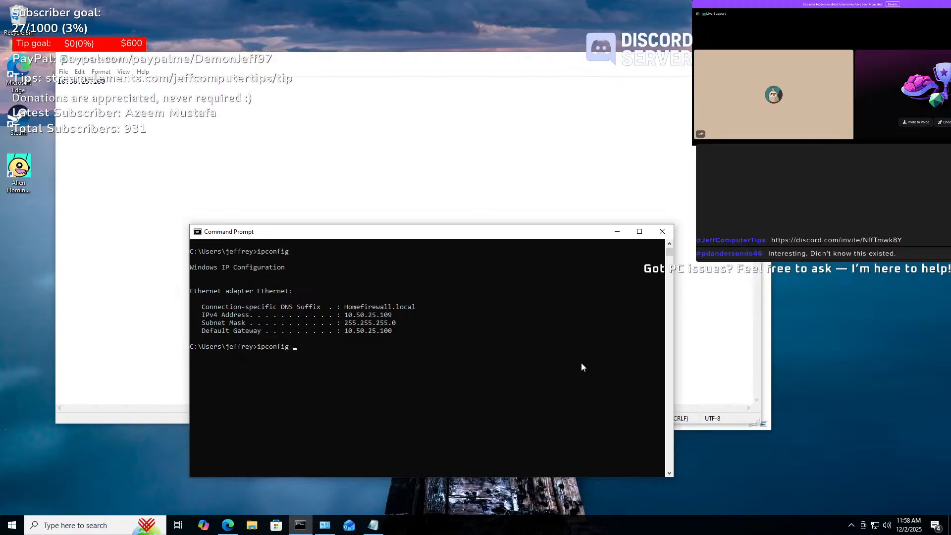
{"action": "key", "text": "BackSpace"}
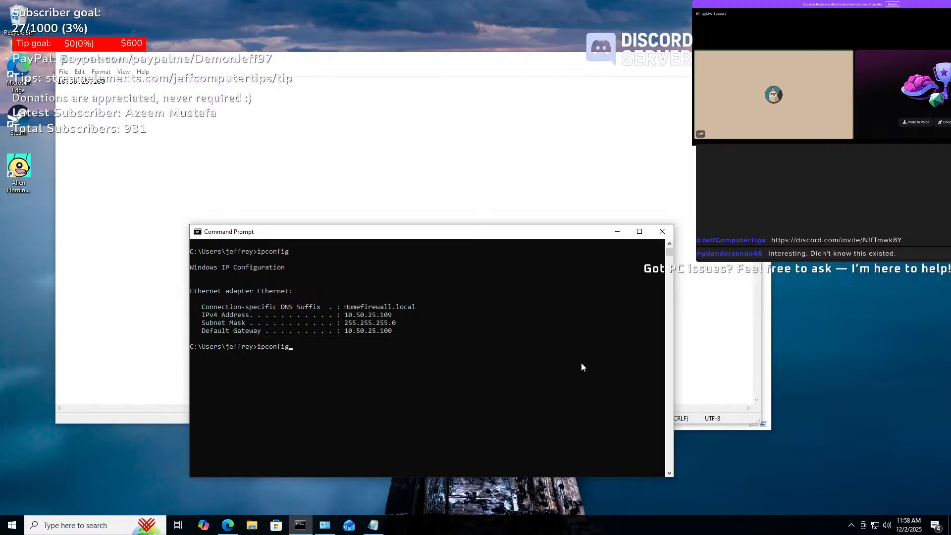
{"action": "type", "text": "/release"}
{"action": "key", "text": "Return"}
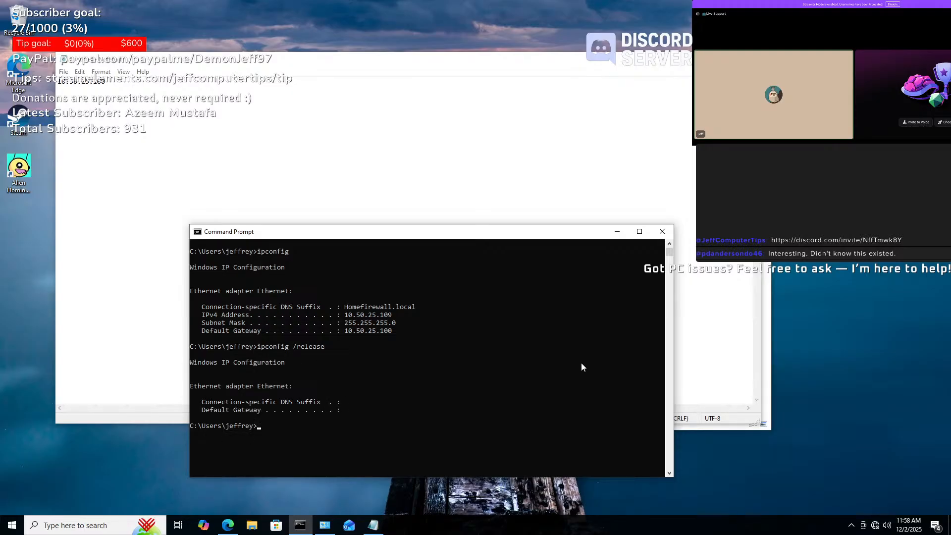
{"action": "key", "text": "Up"}
{"action": "key", "text": "BackSpace"}
{"action": "key", "text": "BackSpace"}
{"action": "key", "text": "BackSpace"}
{"action": "key", "text": "BackSpace"}
{"action": "type", "text": "new"}
{"action": "key", "text": "Return"}
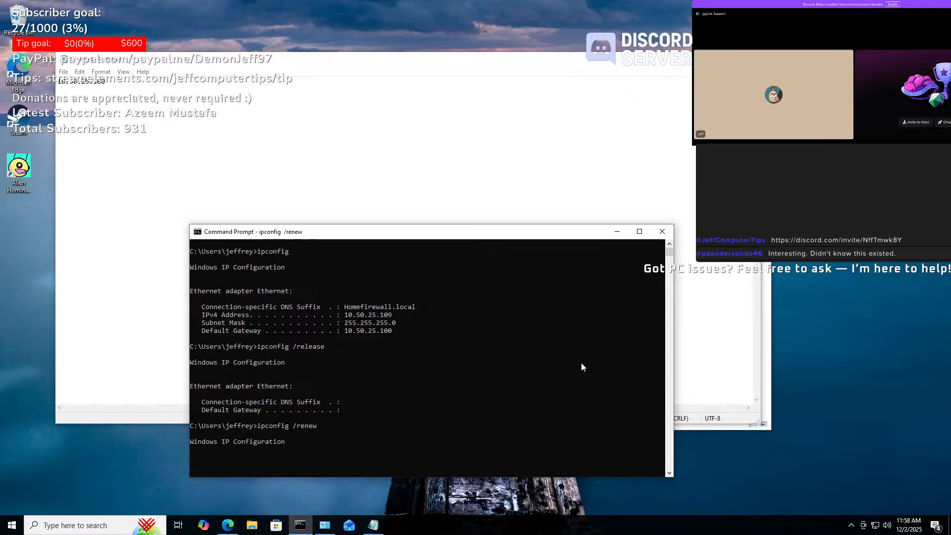
{"action": "left_click_drag", "start_coordinate": [523, 234], "coordinate": [494, 156]}
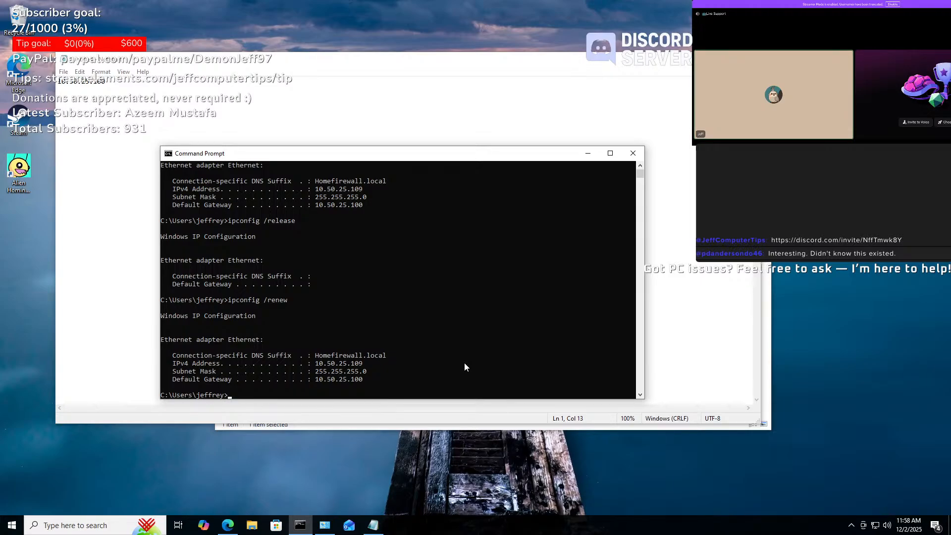
{"action": "mouse_move", "coordinate": [508, 2]}
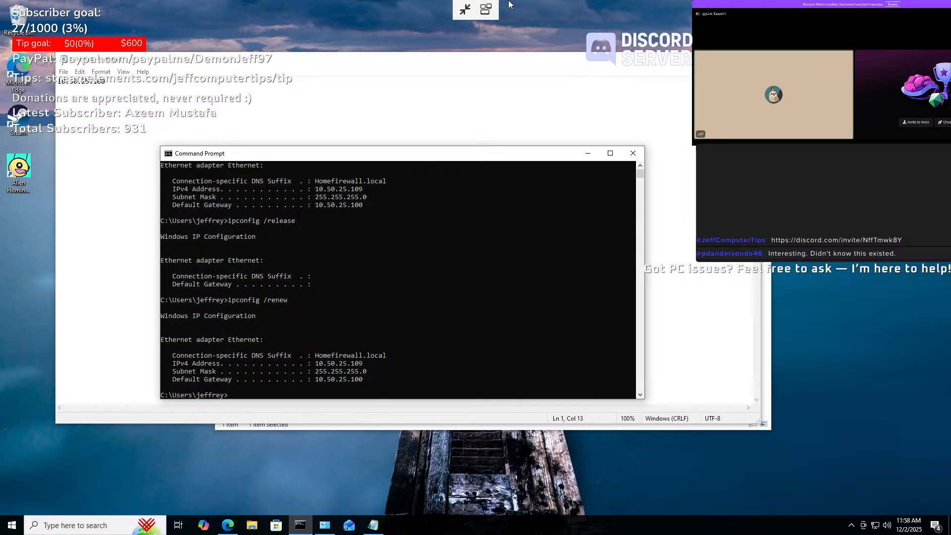
{"action": "left_click", "coordinate": [466, 10]}
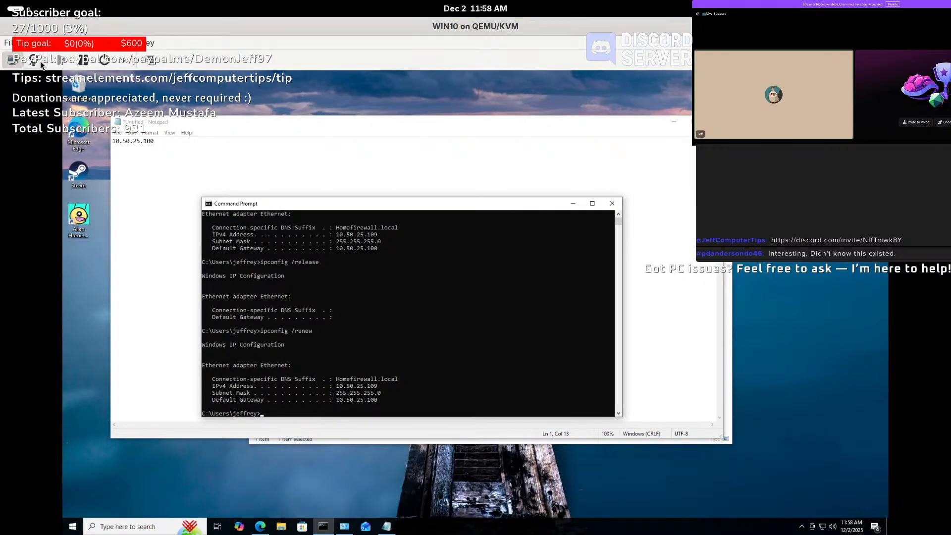
- Open WIN10's hardware details and review the NIC XML, input, display and serial devices
{"action": "left_click", "coordinate": [40, 60]}
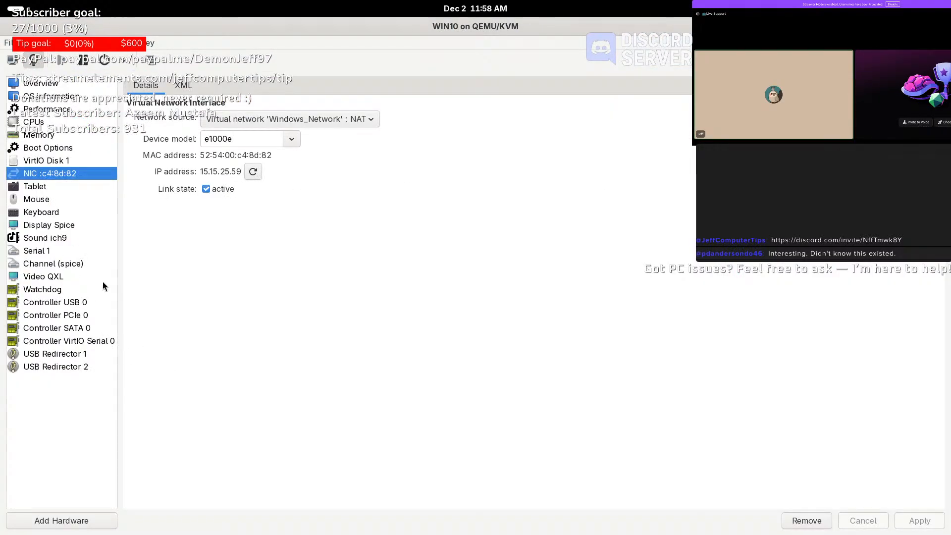
{"action": "left_click", "coordinate": [175, 85]}
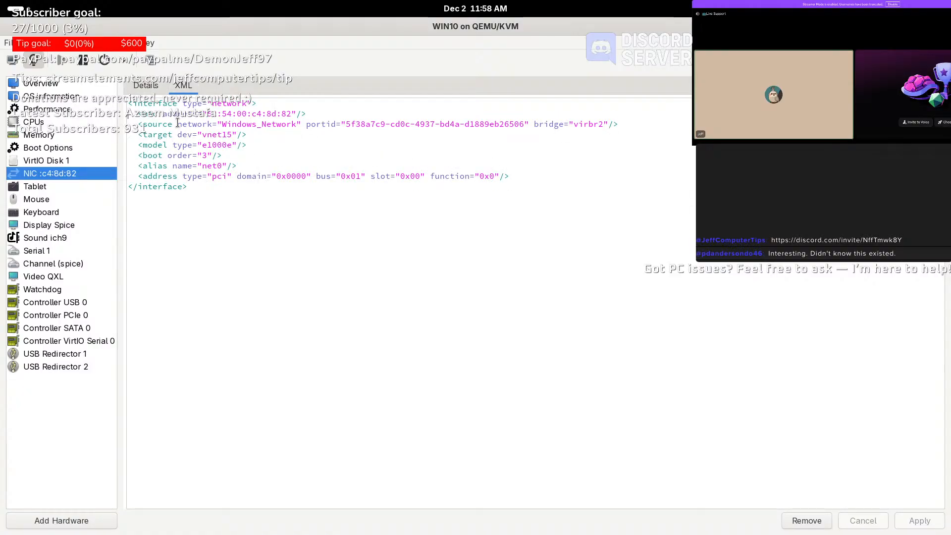
{"action": "left_click", "coordinate": [149, 87]}
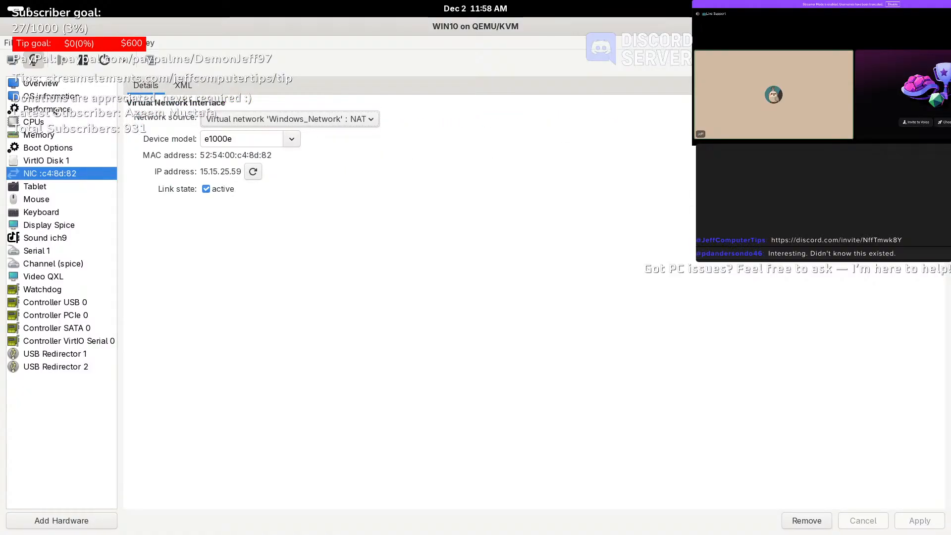
{"action": "left_click", "coordinate": [53, 187]}
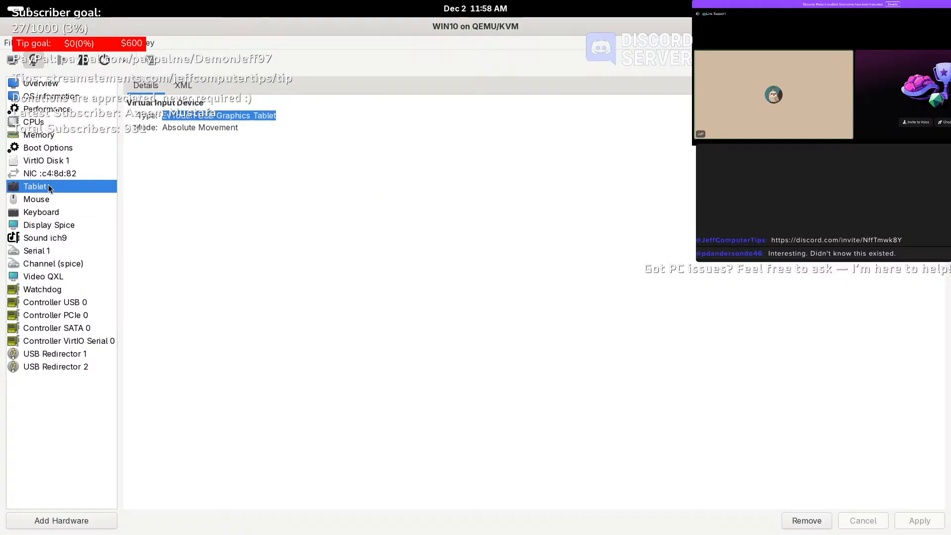
{"action": "left_click", "coordinate": [52, 200]}
{"action": "left_click", "coordinate": [58, 213]}
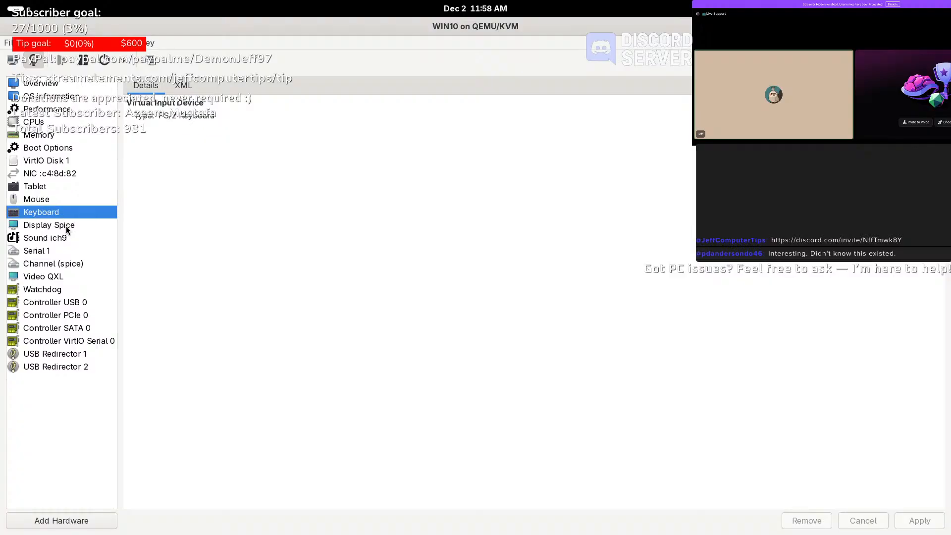
{"action": "left_click", "coordinate": [67, 227]}
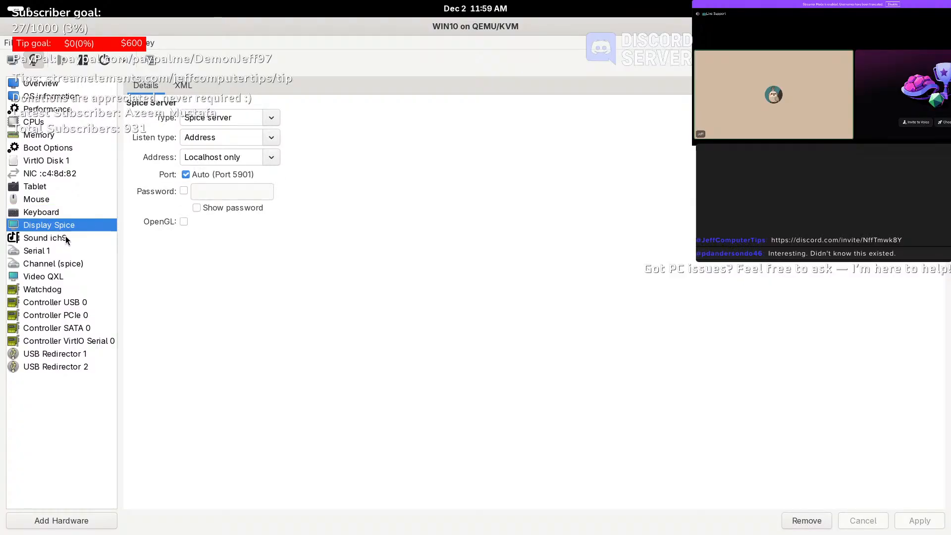
{"action": "left_click", "coordinate": [65, 237]}
{"action": "left_click", "coordinate": [52, 251]}
{"action": "left_click", "coordinate": [75, 266]}
- Review the QXL video, watchdog, USB/PCIe/SATA/VirtIO controllers and USB redirectors
{"action": "left_click", "coordinate": [61, 276]}
{"action": "left_click", "coordinate": [57, 289]}
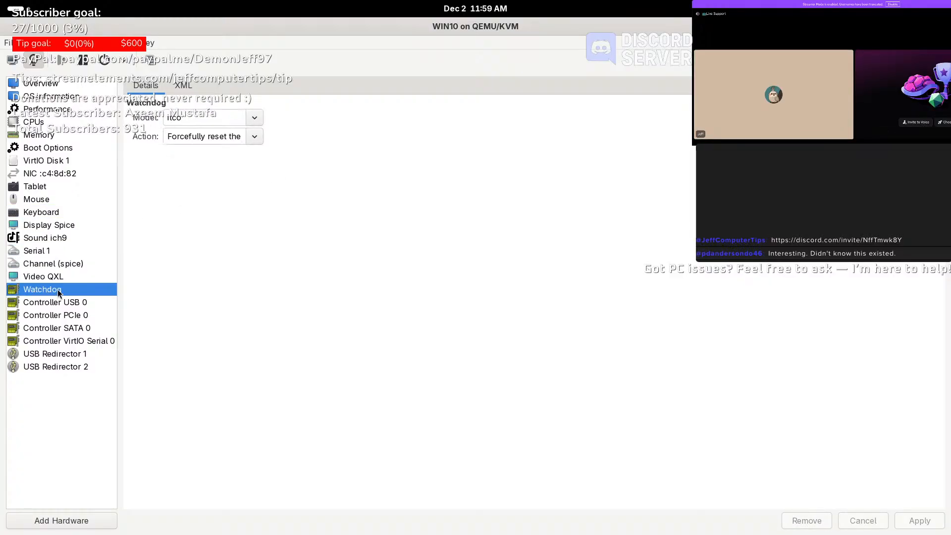
{"action": "left_click", "coordinate": [81, 303]}
{"action": "left_click", "coordinate": [84, 315]}
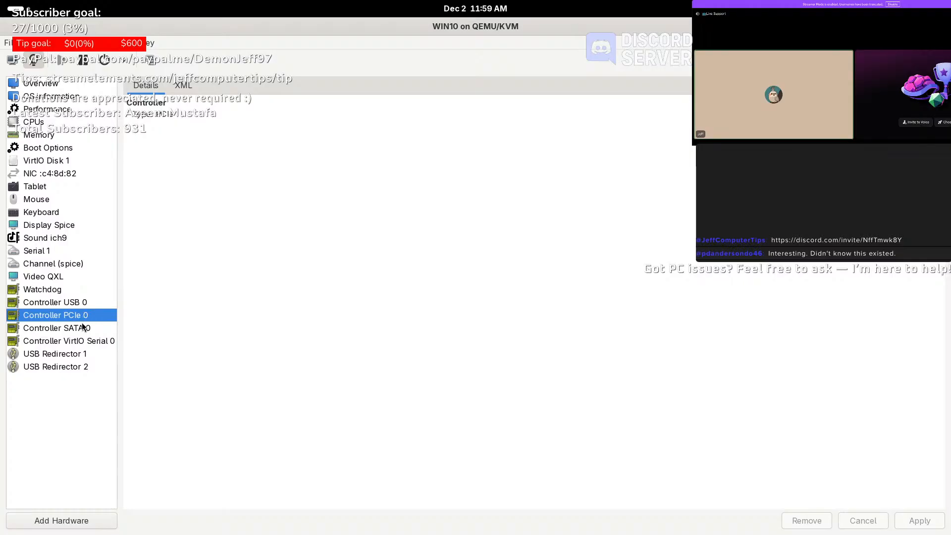
{"action": "left_click", "coordinate": [84, 327]}
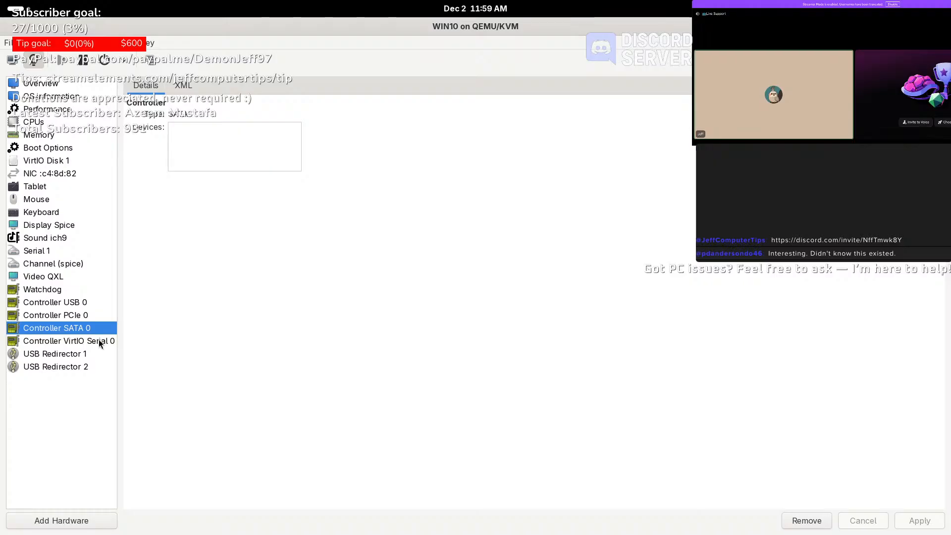
{"action": "left_click", "coordinate": [99, 340]}
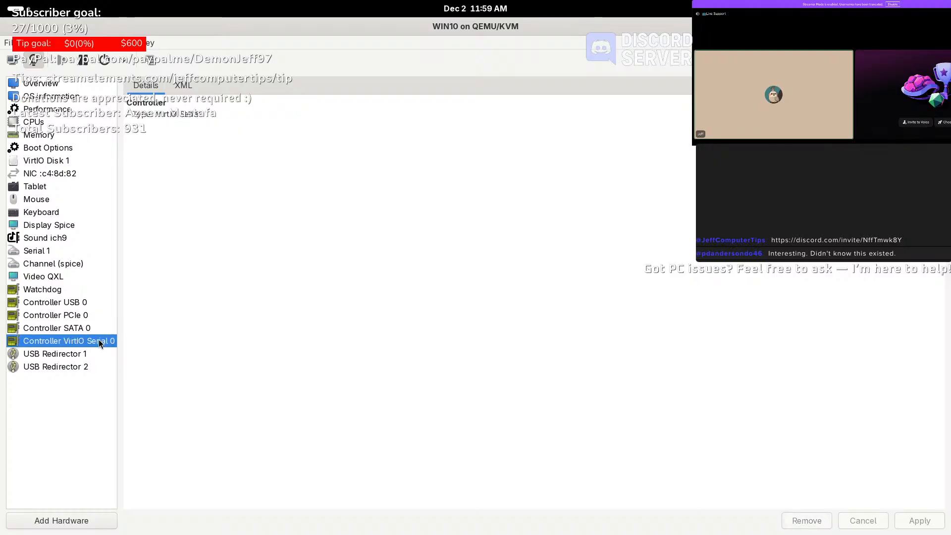
{"action": "left_click", "coordinate": [67, 355]}
{"action": "left_click", "coordinate": [67, 366]}
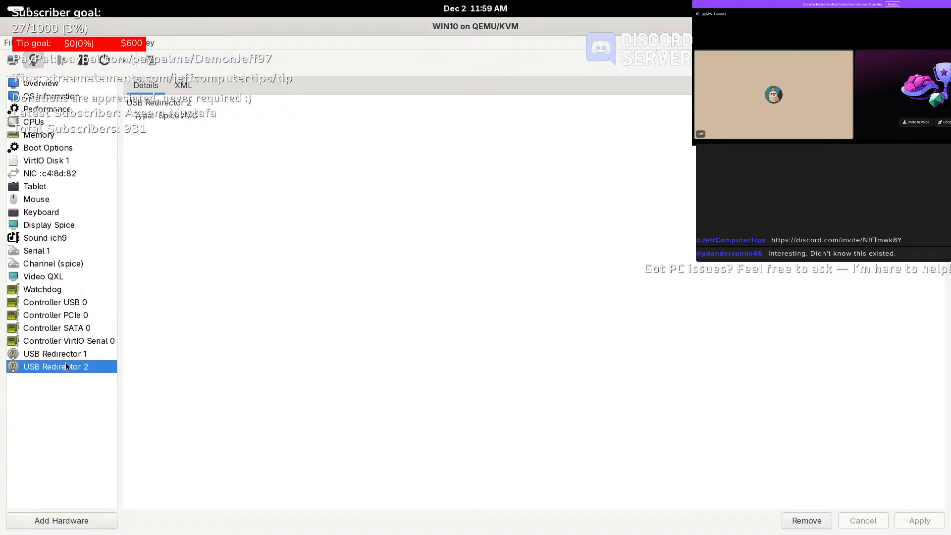
- Check the Overview, OS information and Performance pages, then start Add Hardware
{"action": "left_click", "coordinate": [41, 86]}
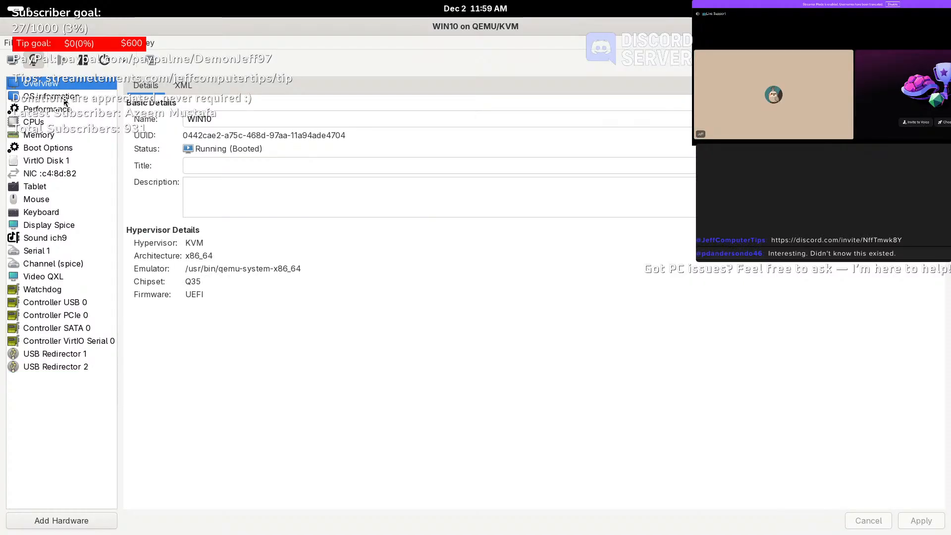
{"action": "left_click", "coordinate": [64, 101]}
{"action": "left_click", "coordinate": [60, 110]}
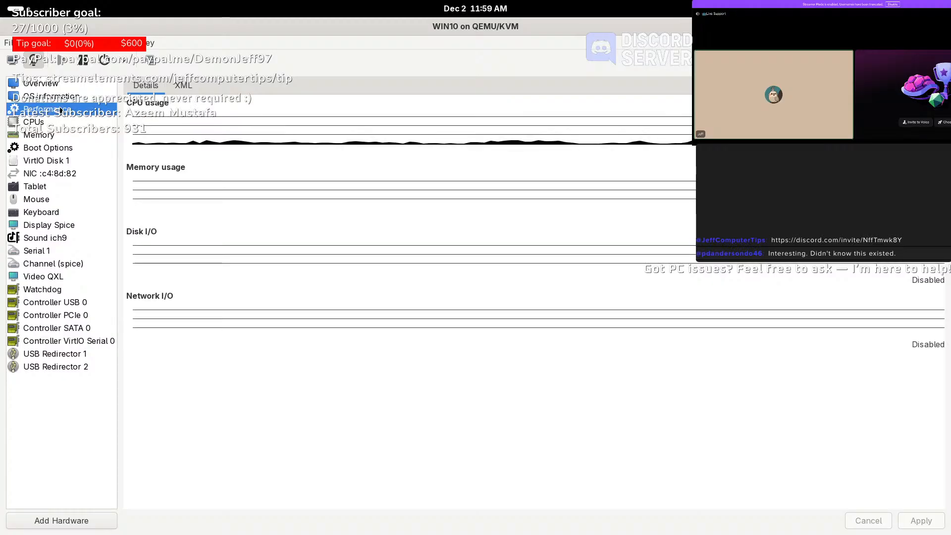
{"action": "left_click", "coordinate": [65, 520]}
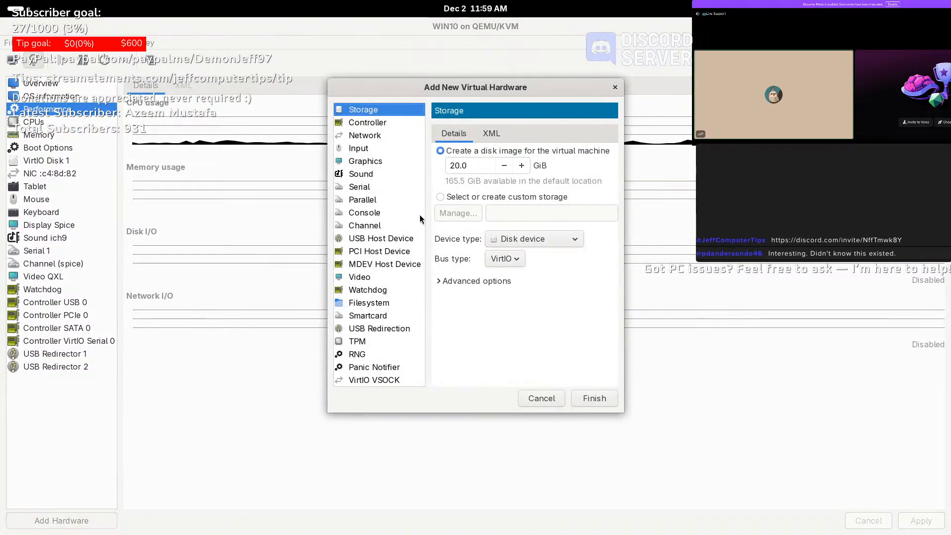
- Browse Controller and Network options, trying macvtap and vDPA network sources
{"action": "left_click_drag", "start_coordinate": [467, 86], "coordinate": [342, 155]}
{"action": "left_click", "coordinate": [237, 191]}
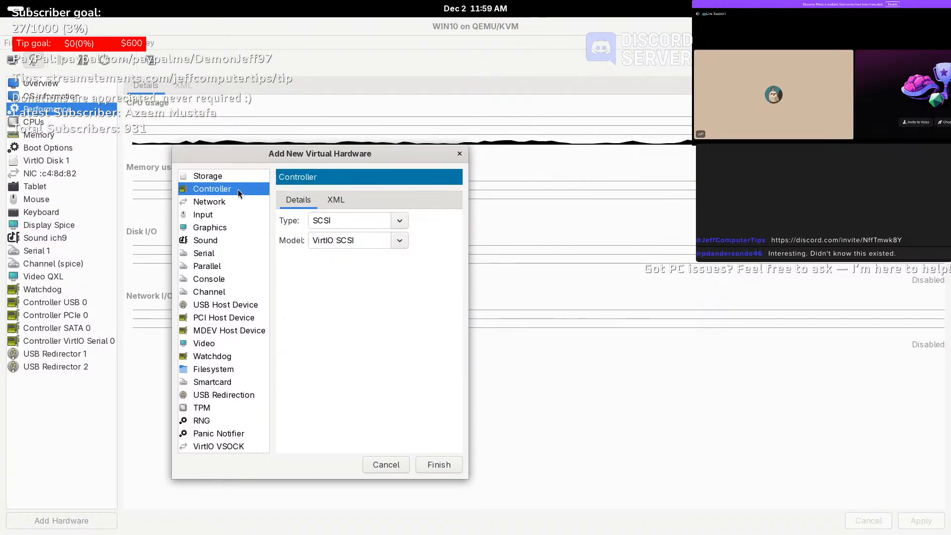
{"action": "left_click", "coordinate": [221, 205]}
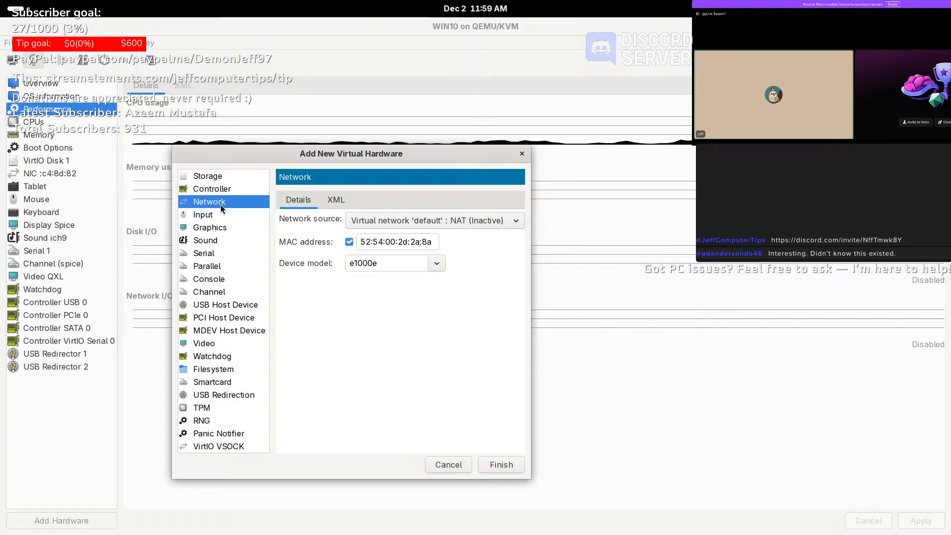
{"action": "left_click", "coordinate": [415, 221]}
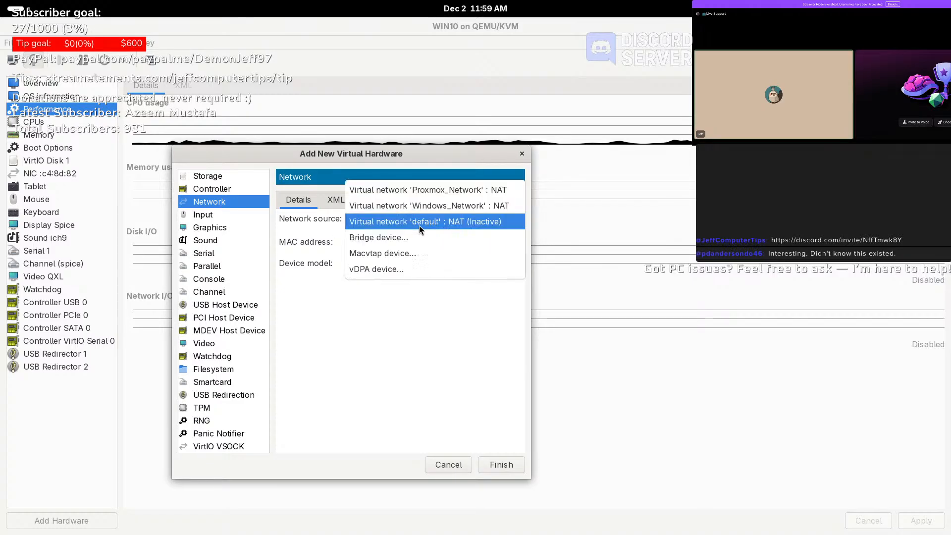
{"action": "left_click", "coordinate": [412, 253]}
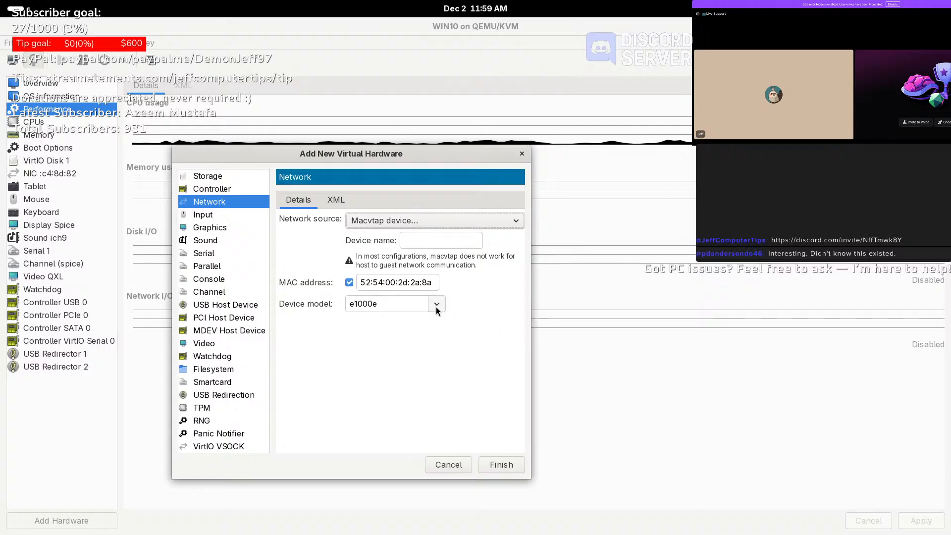
{"action": "left_click", "coordinate": [515, 220]}
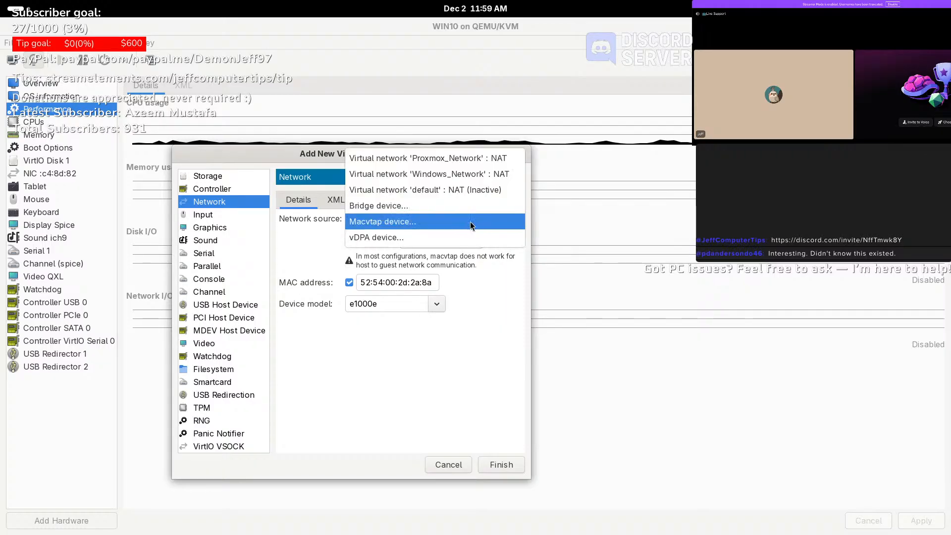
{"action": "left_click", "coordinate": [421, 239]}
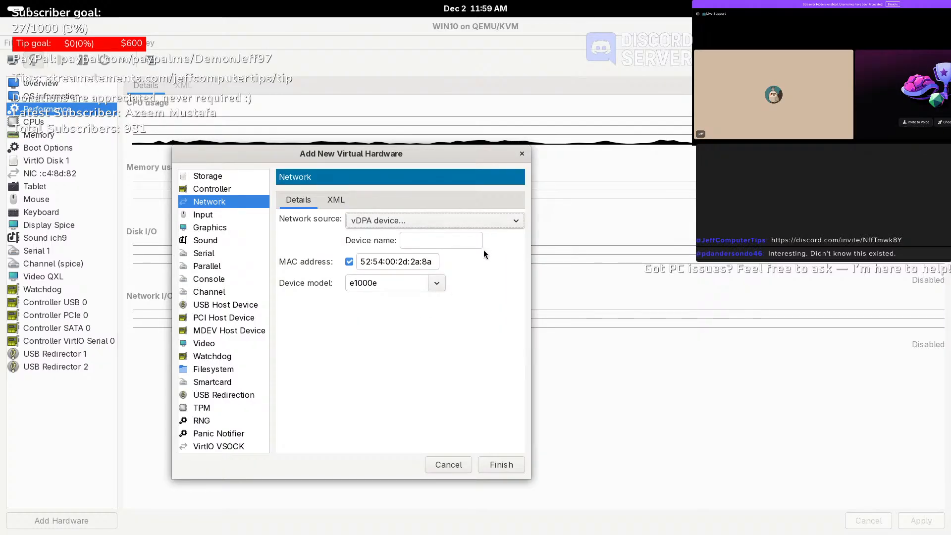
- Browse Input and Graphics options, keeping Spice server, Address listen type and default address
{"action": "left_click", "coordinate": [215, 217]}
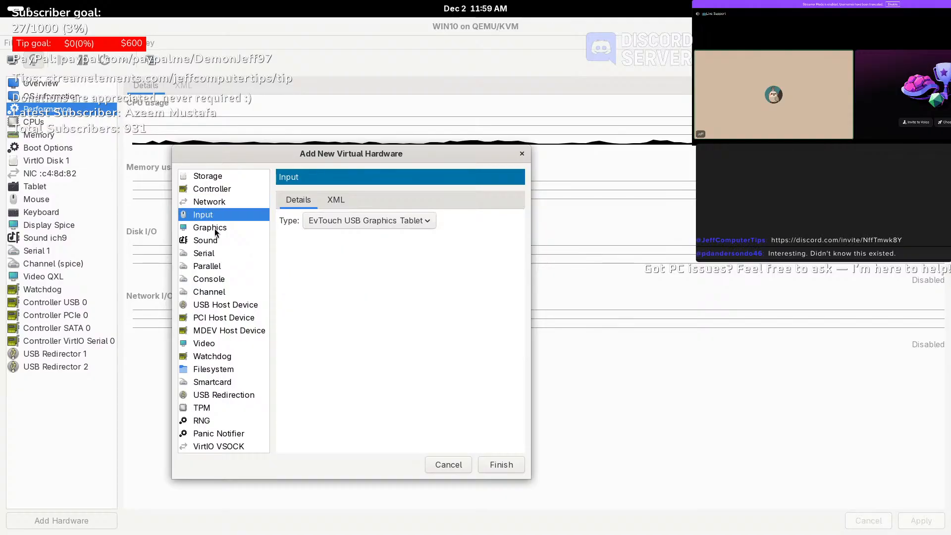
{"action": "left_click", "coordinate": [215, 229]}
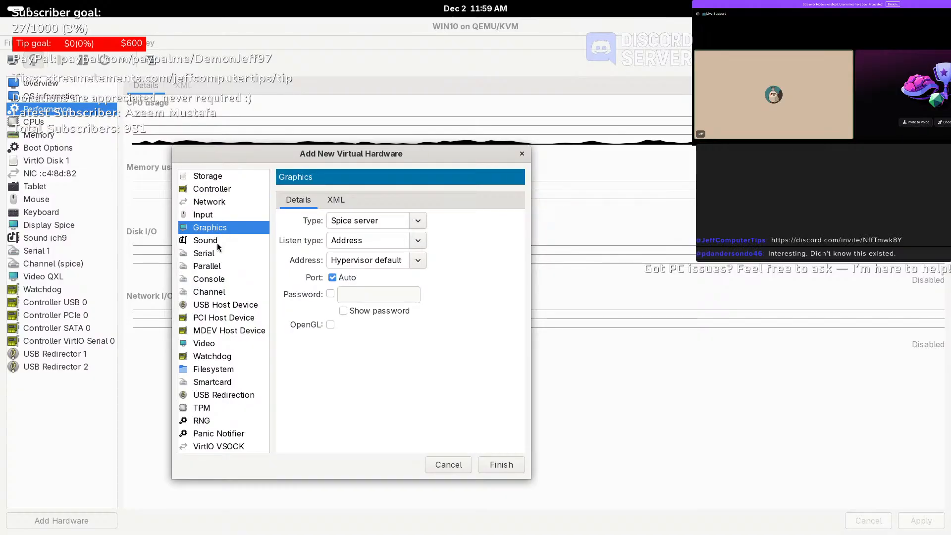
{"action": "left_click", "coordinate": [425, 219]}
{"action": "left_click", "coordinate": [426, 220]}
{"action": "left_click", "coordinate": [418, 241]}
{"action": "left_click", "coordinate": [418, 258]}
{"action": "left_click", "coordinate": [418, 260]}
{"action": "left_click", "coordinate": [474, 251]}
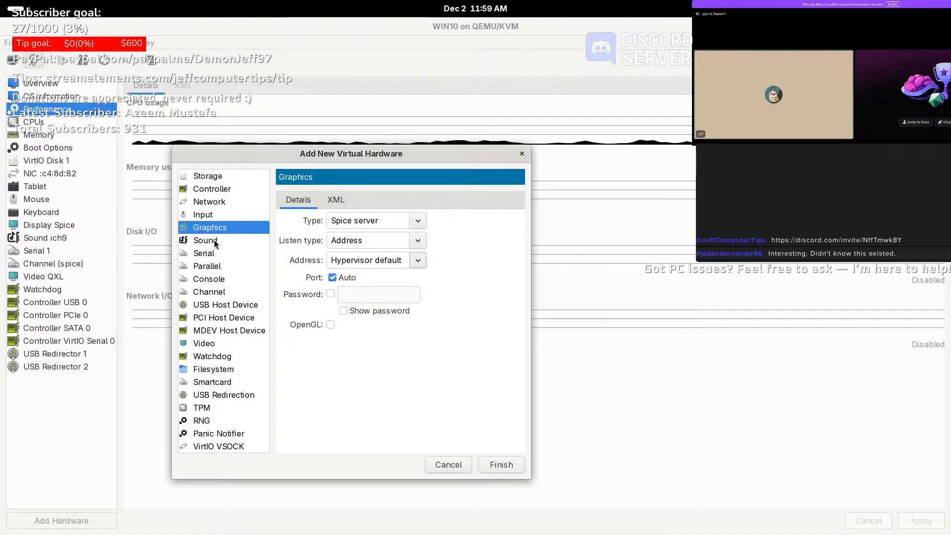
- Browse Sound, Serial, Parallel and Console options, keeping pty serial and VirtIO console
{"action": "left_click", "coordinate": [213, 243]}
{"action": "left_click", "coordinate": [209, 256]}
{"action": "left_click", "coordinate": [418, 221]}
{"action": "left_click", "coordinate": [420, 224]}
{"action": "left_click", "coordinate": [244, 268]}
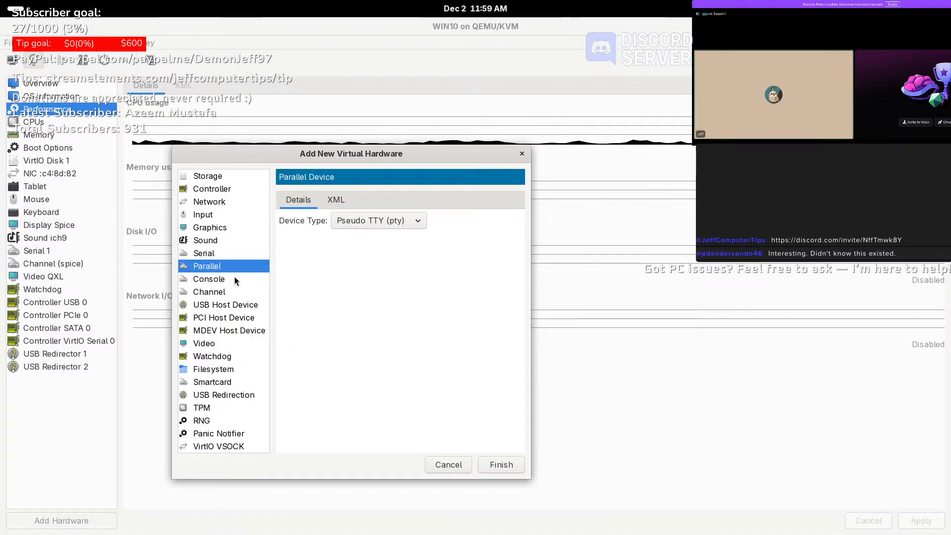
{"action": "left_click", "coordinate": [230, 279]}
{"action": "left_click", "coordinate": [421, 240]}
{"action": "left_click", "coordinate": [421, 240]}
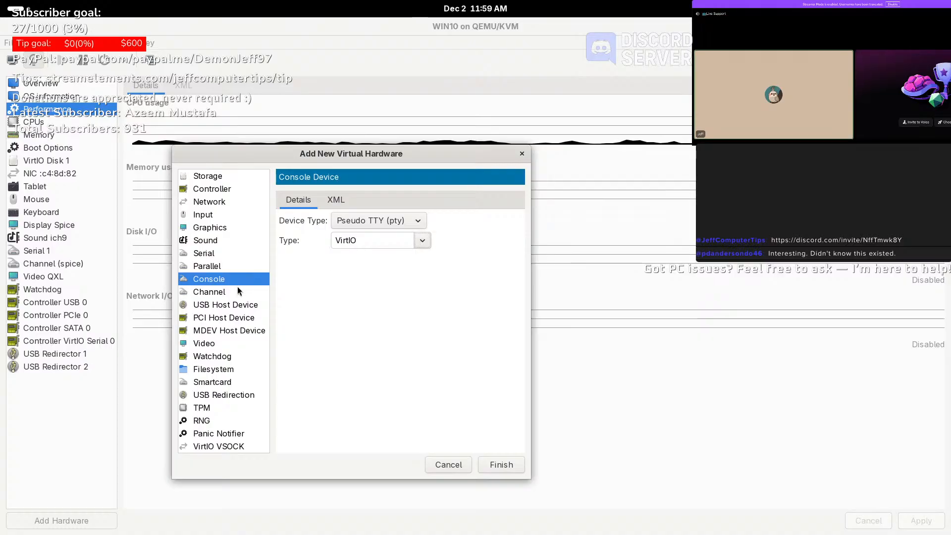
- Browse Channel and USB host devices, then list the host's PCI devices for passthrough
{"action": "left_click", "coordinate": [218, 292]}
{"action": "left_click", "coordinate": [219, 305]}
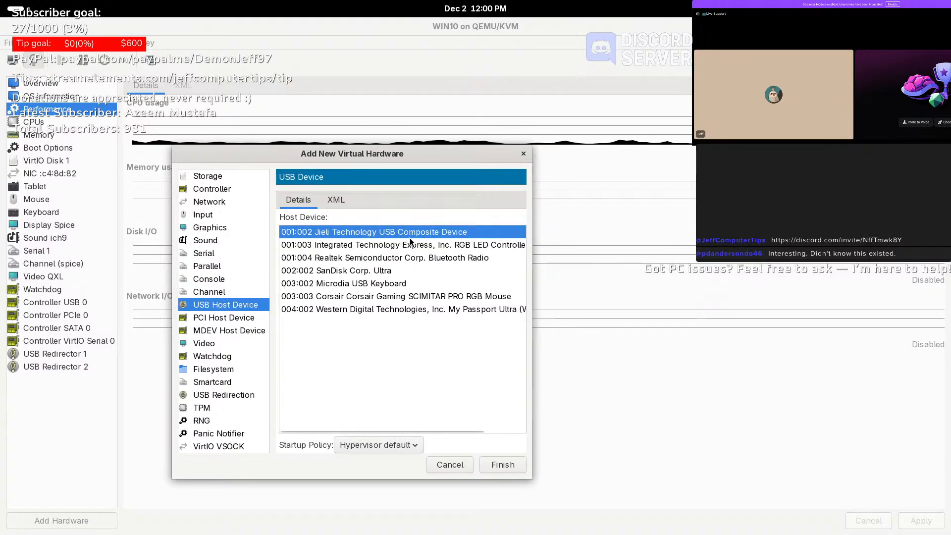
{"action": "left_click", "coordinate": [233, 319]}
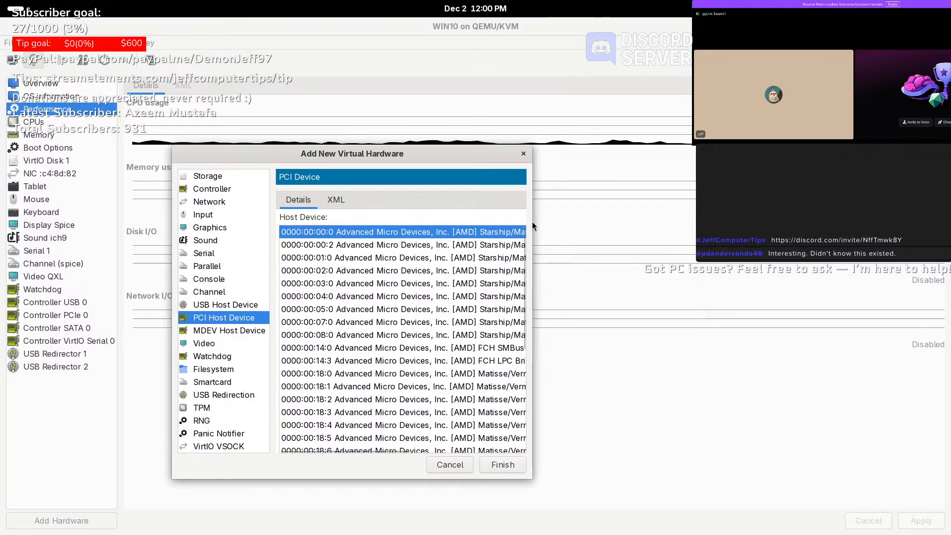
- Scroll the hardware list and review the mediated host device and Video options, leaving QXL as the model
{"action": "left_click_drag", "start_coordinate": [528, 221], "coordinate": [853, 221]}
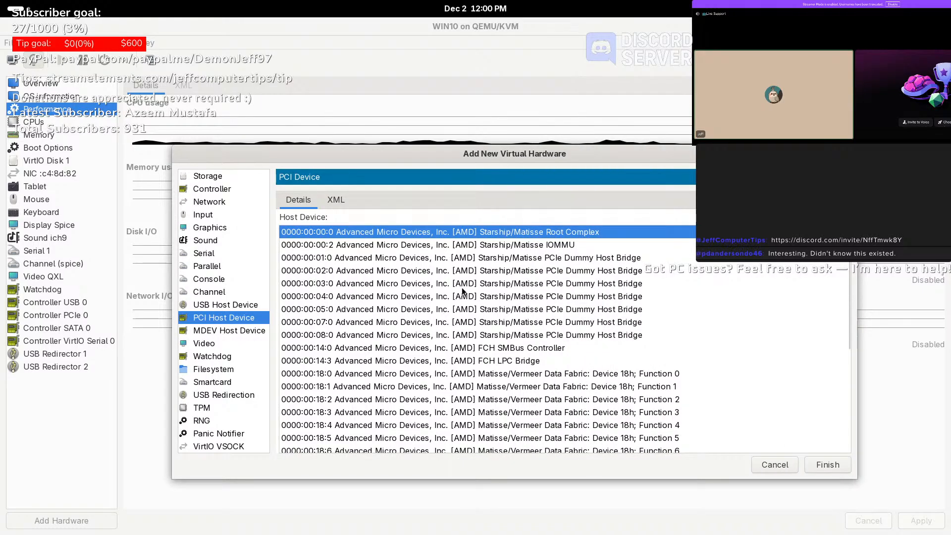
{"action": "scroll", "coordinate": [461, 288], "scroll_direction": "down", "scroll_amount": 3}
{"action": "scroll", "coordinate": [461, 291], "scroll_direction": "down", "scroll_amount": 1}
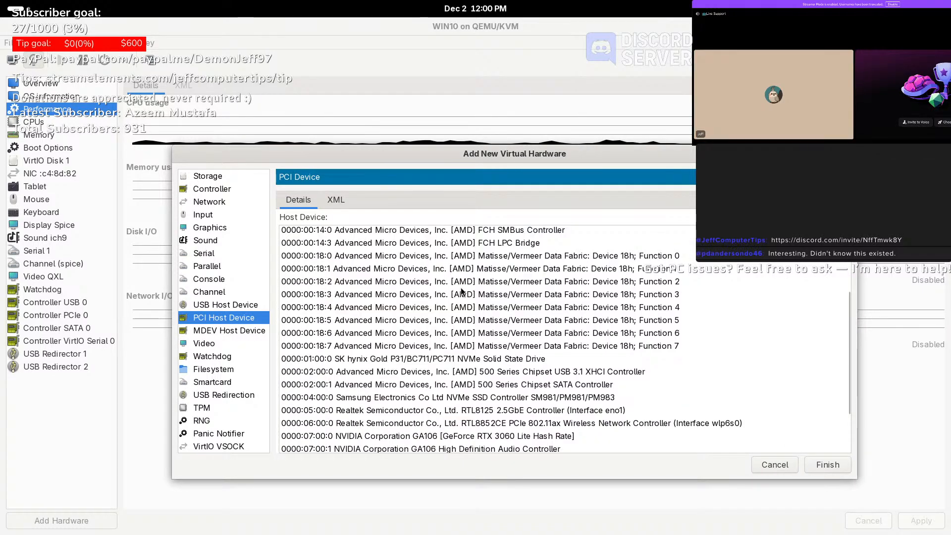
{"action": "scroll", "coordinate": [460, 289], "scroll_direction": "down", "scroll_amount": 2}
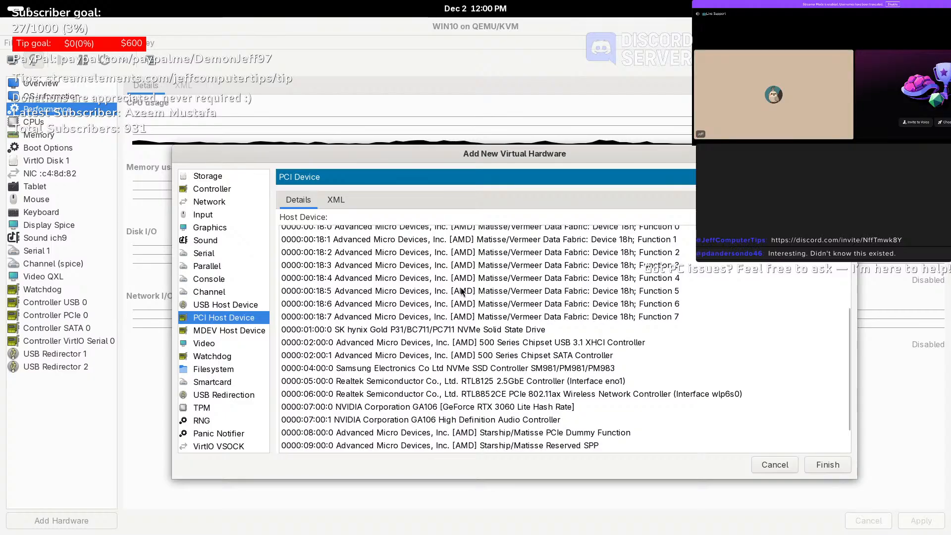
{"action": "scroll", "coordinate": [460, 289], "scroll_direction": "down", "scroll_amount": 1}
{"action": "scroll", "coordinate": [461, 288], "scroll_direction": "down", "scroll_amount": 1}
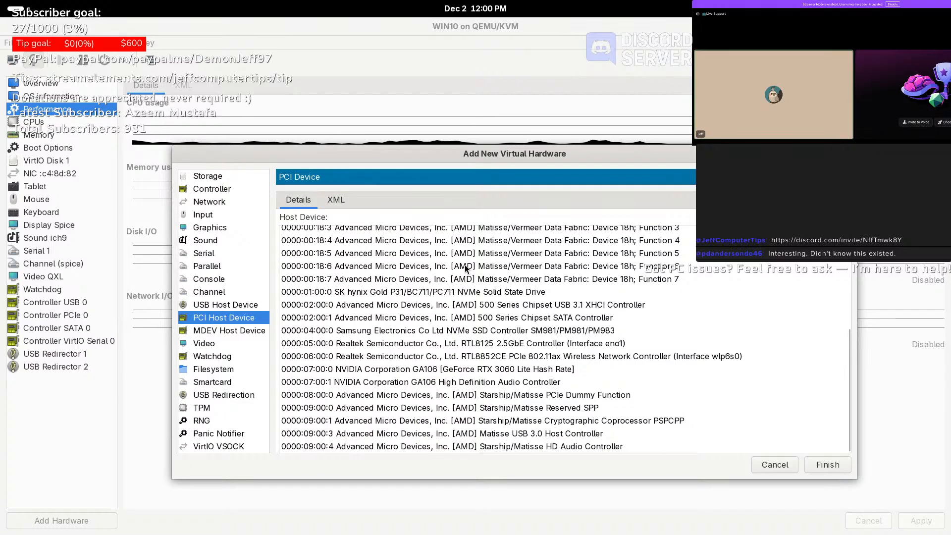
{"action": "left_click", "coordinate": [223, 331]}
{"action": "left_click", "coordinate": [198, 346]}
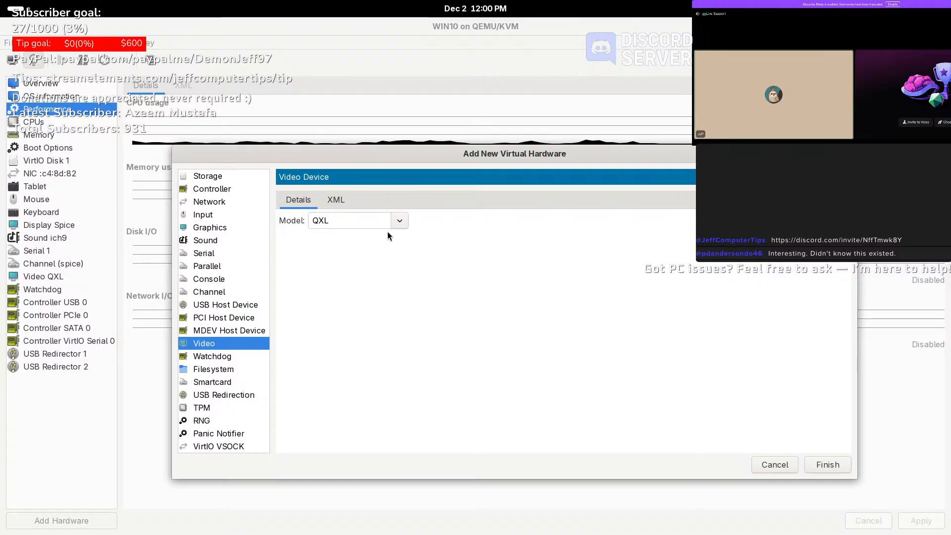
{"action": "left_click", "coordinate": [405, 222]}
{"action": "left_click", "coordinate": [293, 310]}
- Review the Watchdog, Filesystem (virtiofs driver), Smartcard (Host mode) and USB Redirection options
{"action": "left_click", "coordinate": [212, 356]}
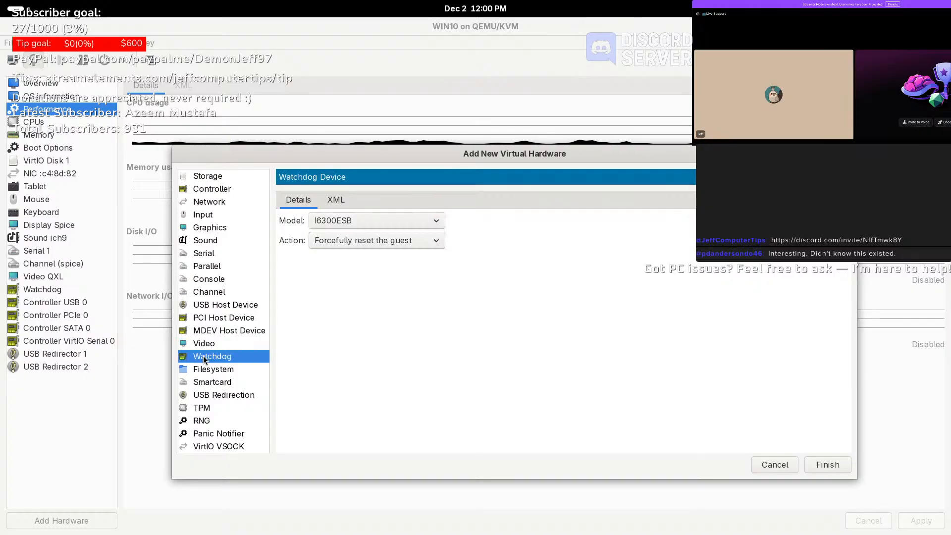
{"action": "left_click", "coordinate": [213, 370]}
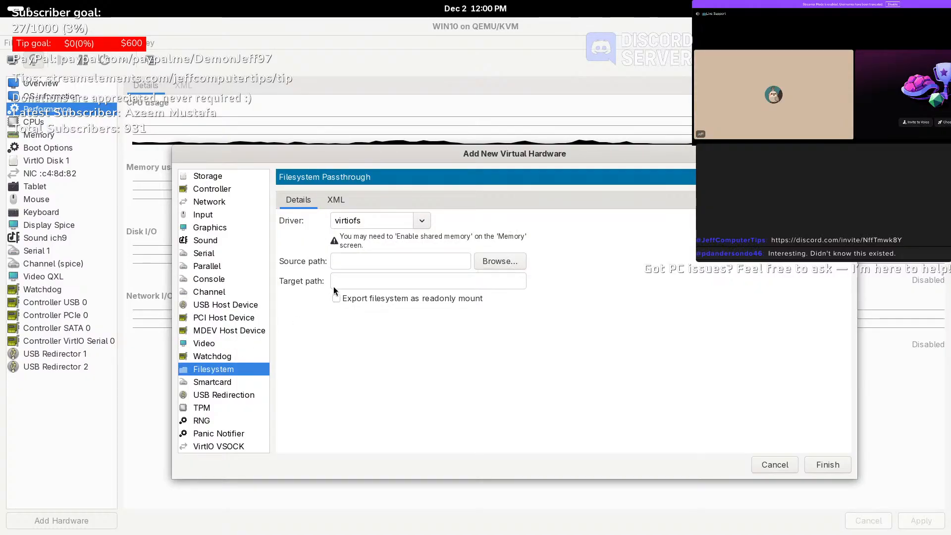
{"action": "left_click", "coordinate": [421, 220]}
{"action": "left_click", "coordinate": [481, 224]}
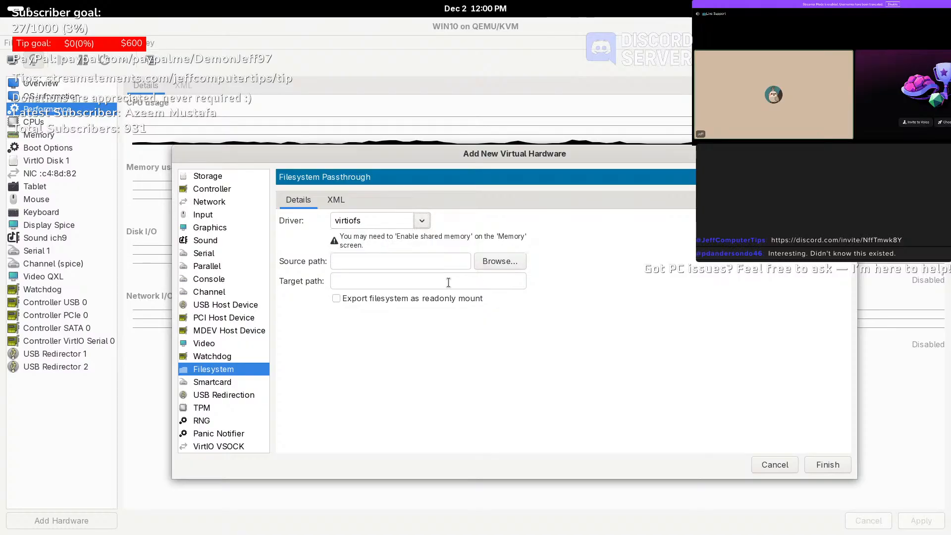
{"action": "left_click", "coordinate": [239, 384]}
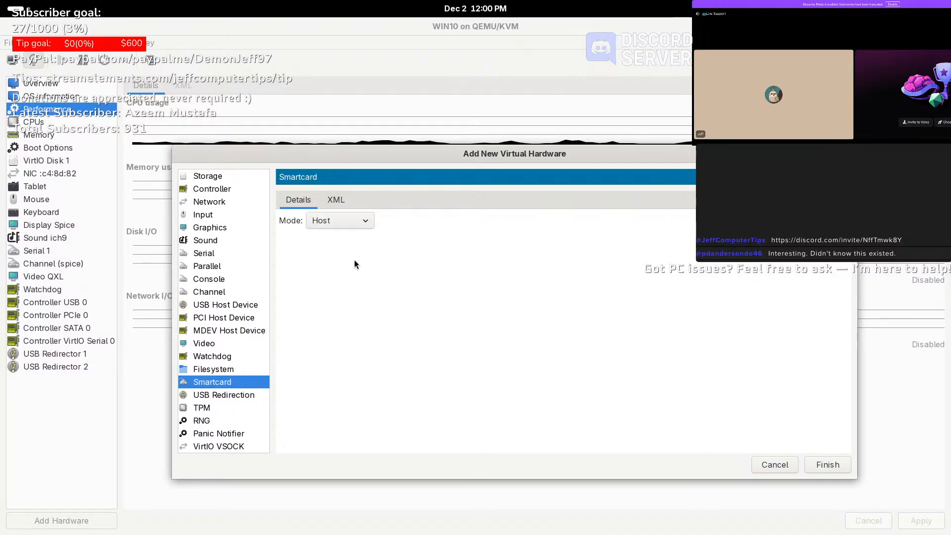
{"action": "left_click", "coordinate": [369, 225]}
{"action": "left_click", "coordinate": [369, 225]}
{"action": "left_click", "coordinate": [221, 396]}
{"action": "left_click", "coordinate": [341, 220]}
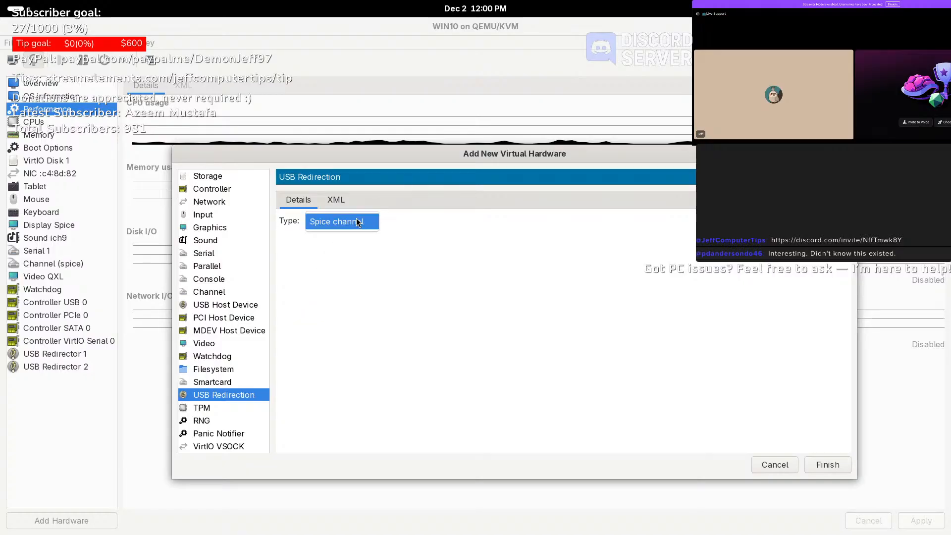
{"action": "left_click", "coordinate": [351, 264]}
- Review the TPM, RNG, Panic Notifier and VirtIO VSOCK settings, then cancel without adding hardware
{"action": "left_click", "coordinate": [208, 408]}
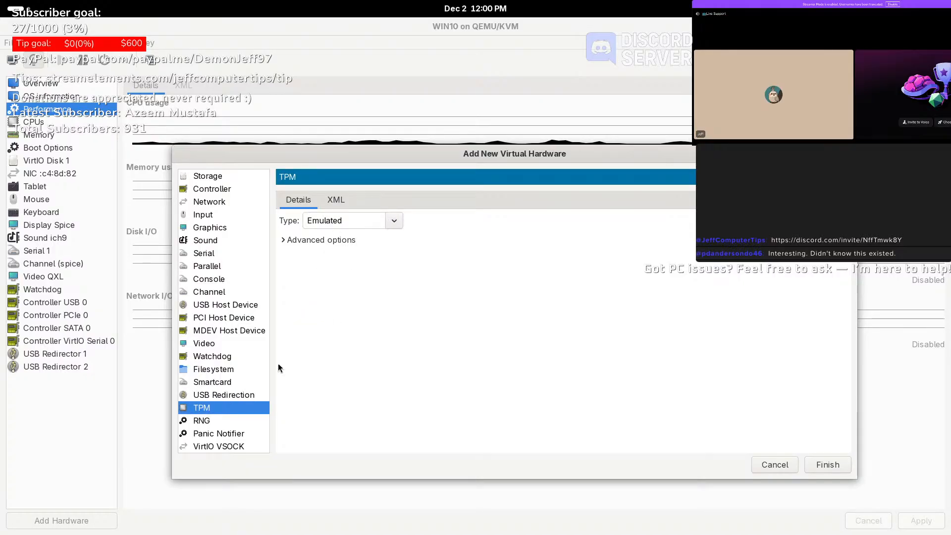
{"action": "left_click", "coordinate": [394, 221]}
{"action": "left_click", "coordinate": [405, 216]}
{"action": "left_click", "coordinate": [216, 422]}
{"action": "left_click", "coordinate": [215, 433]}
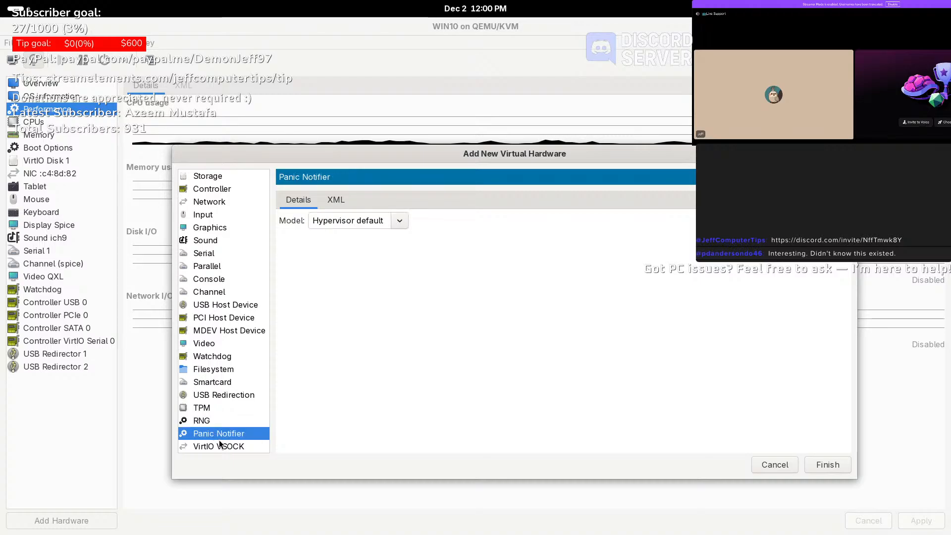
{"action": "left_click", "coordinate": [233, 446]}
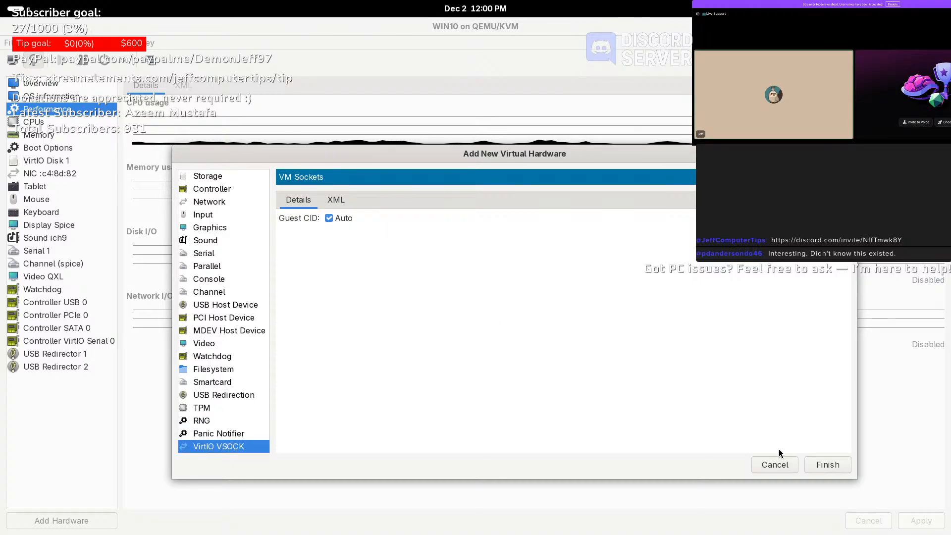
{"action": "left_click", "coordinate": [774, 465]}
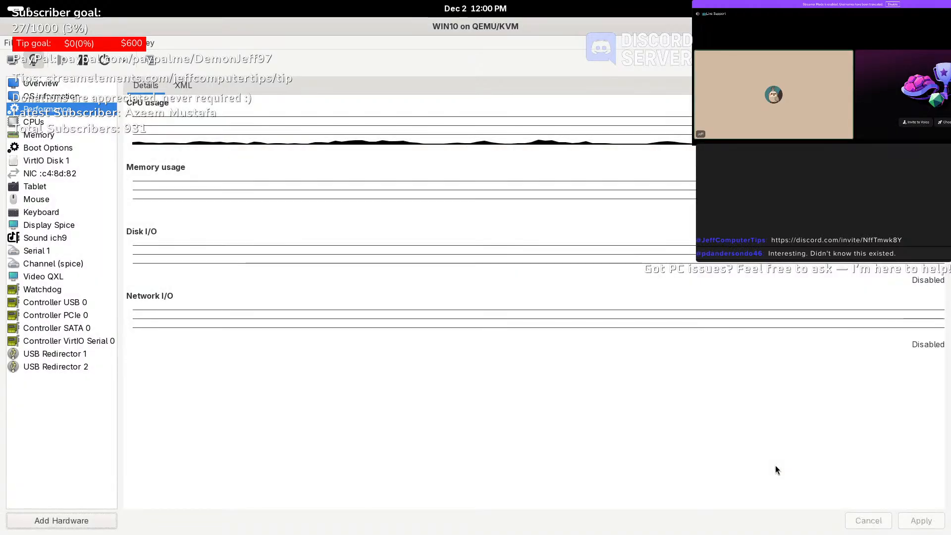
- Switch to the WIN10 console in fullscreen and launch Control Panel with 'control'
{"action": "left_click", "coordinate": [9, 62]}
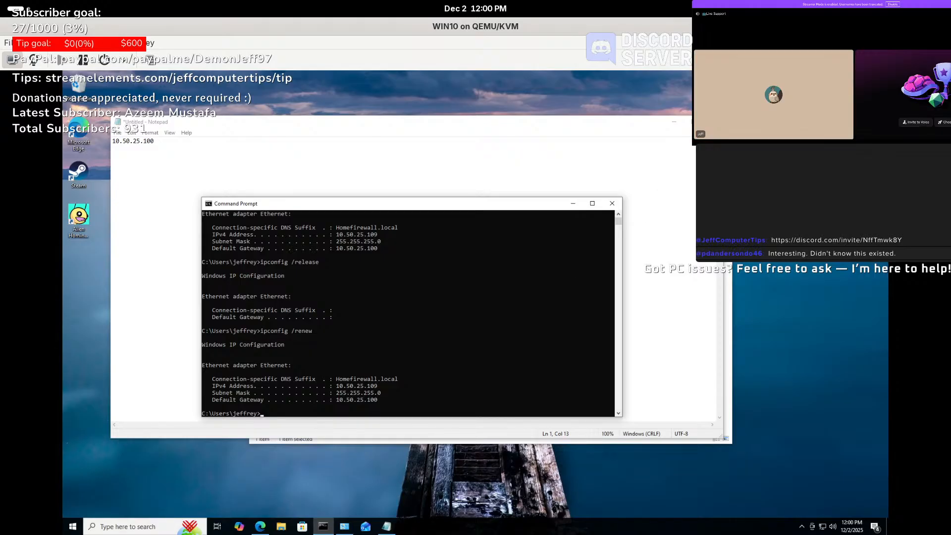
{"action": "left_click", "coordinate": [938, 60]}
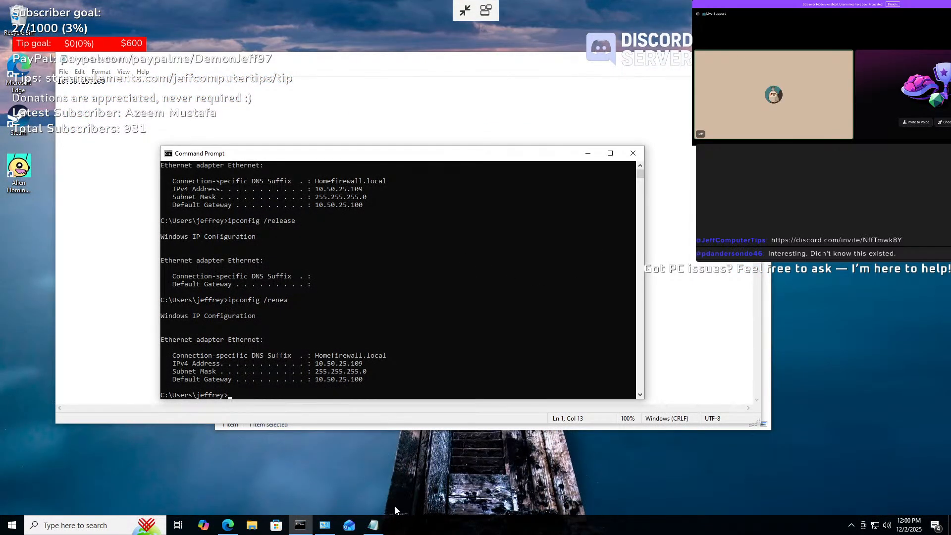
{"action": "left_click_drag", "start_coordinate": [557, 323], "coordinate": [565, 335]}
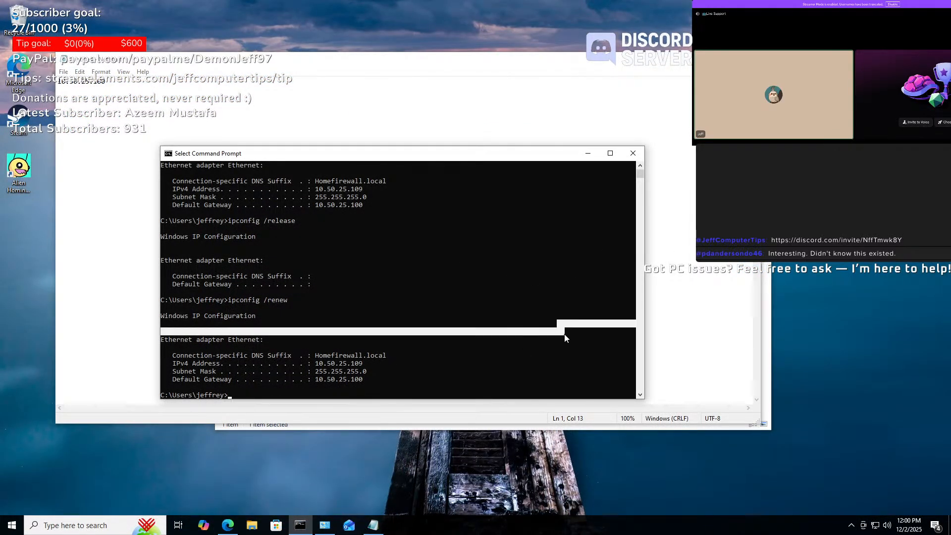
{"action": "left_click", "coordinate": [564, 334]}
{"action": "type", "text": "control"}
{"action": "key", "text": "Return"}
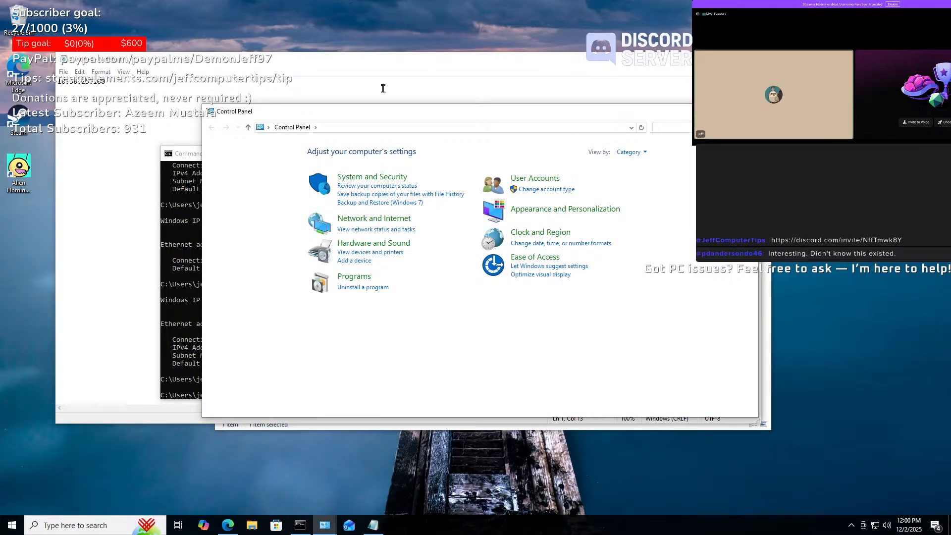
- Go through Network and Sharing Center to adapter settings and open the Ethernet adapter's properties
{"action": "left_click", "coordinate": [364, 221]}
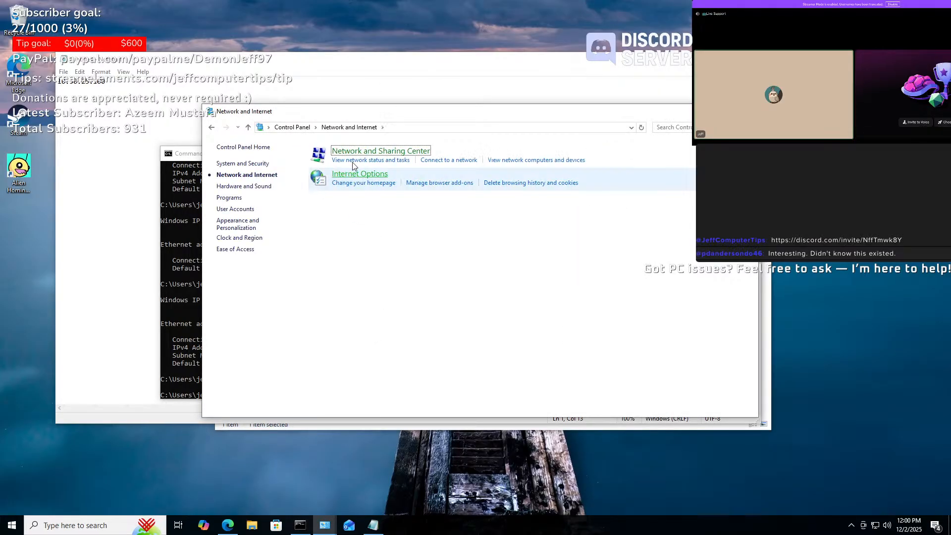
{"action": "left_click", "coordinate": [381, 150]}
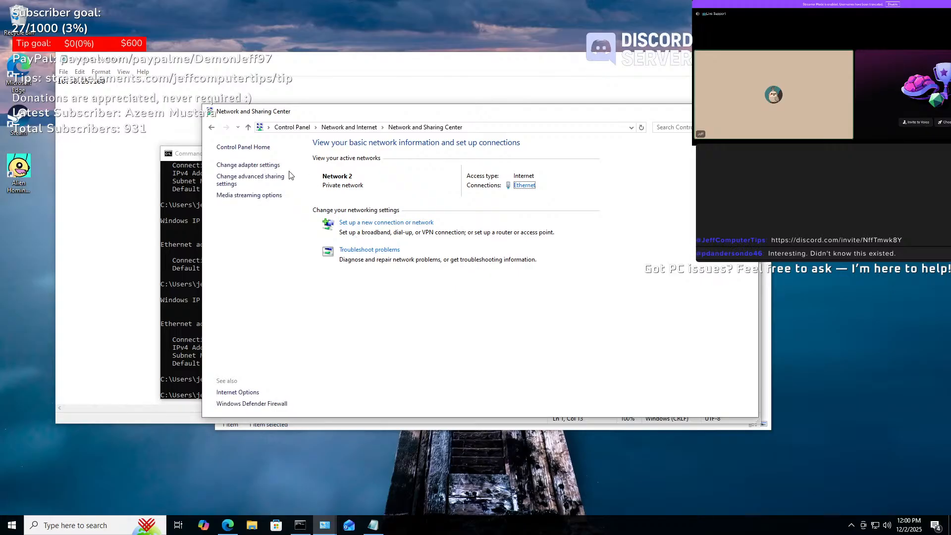
{"action": "left_click", "coordinate": [270, 171]}
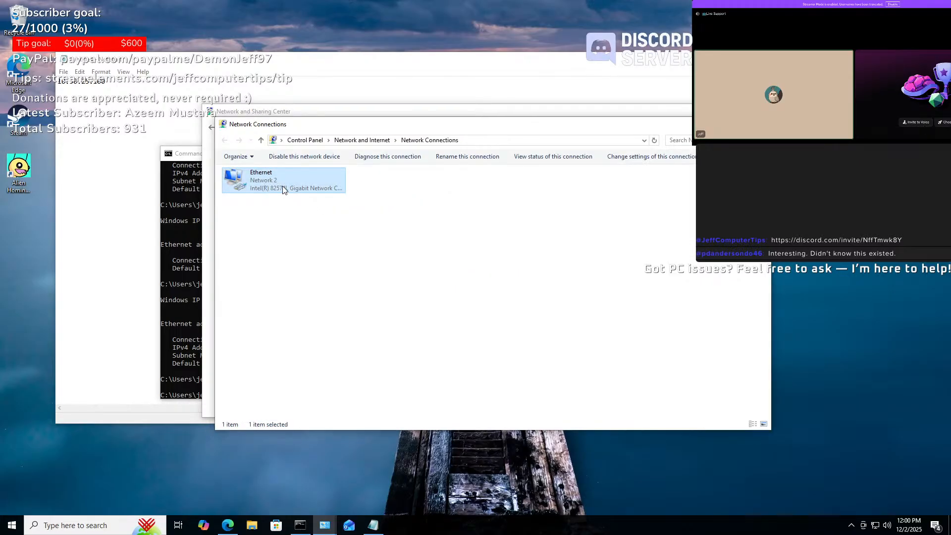
{"action": "right_click", "coordinate": [283, 189]}
{"action": "left_click", "coordinate": [319, 281]}
- Open the Intel adapter's Advanced properties and select Packet Priority & VLAN
{"action": "left_click", "coordinate": [388, 224]}
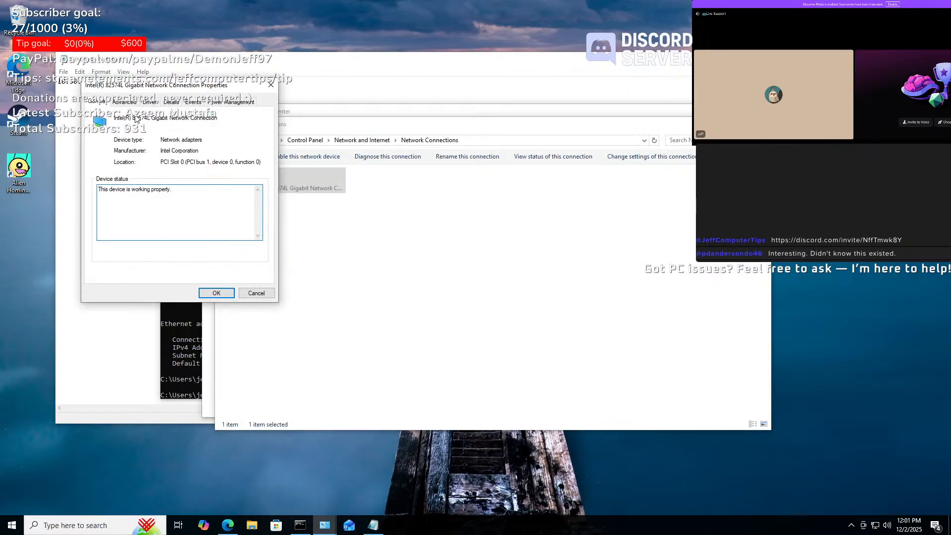
{"action": "left_click", "coordinate": [124, 102]}
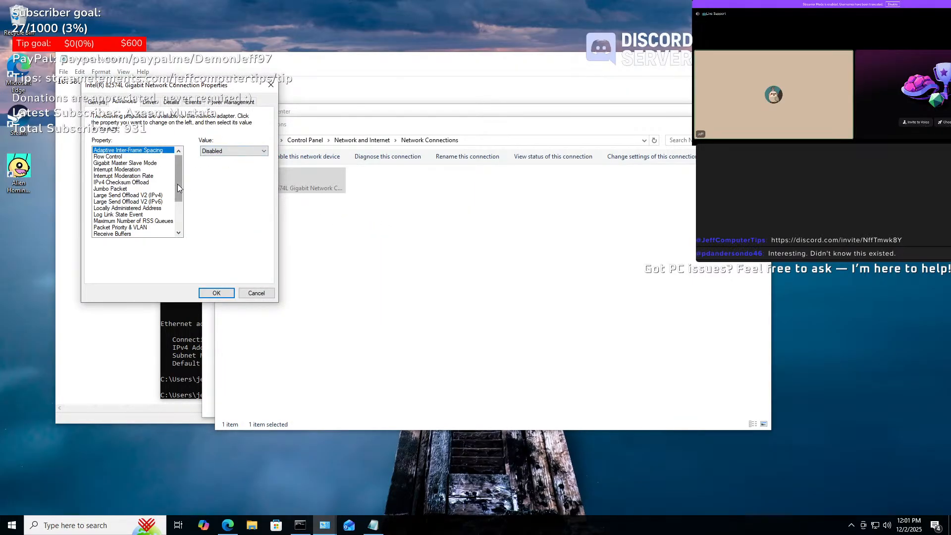
{"action": "scroll", "coordinate": [145, 200], "scroll_direction": "down", "scroll_amount": 2}
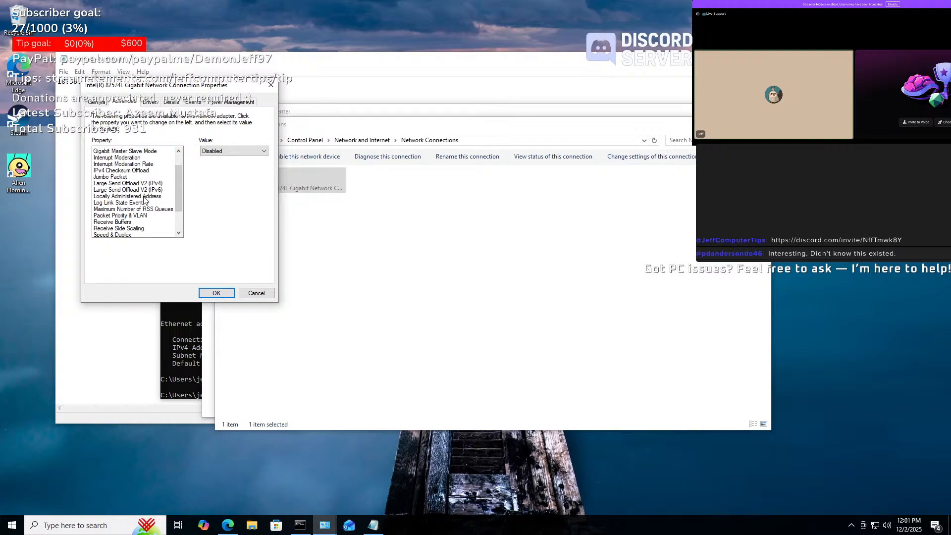
{"action": "scroll", "coordinate": [144, 201], "scroll_direction": "down", "scroll_amount": 2}
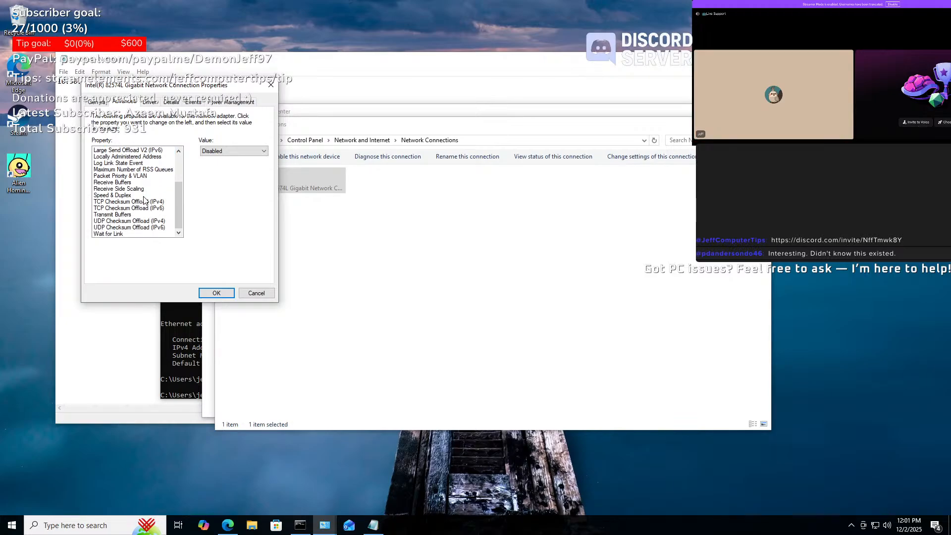
{"action": "scroll", "coordinate": [145, 198], "scroll_direction": "up", "scroll_amount": 3}
{"action": "left_click", "coordinate": [151, 157]}
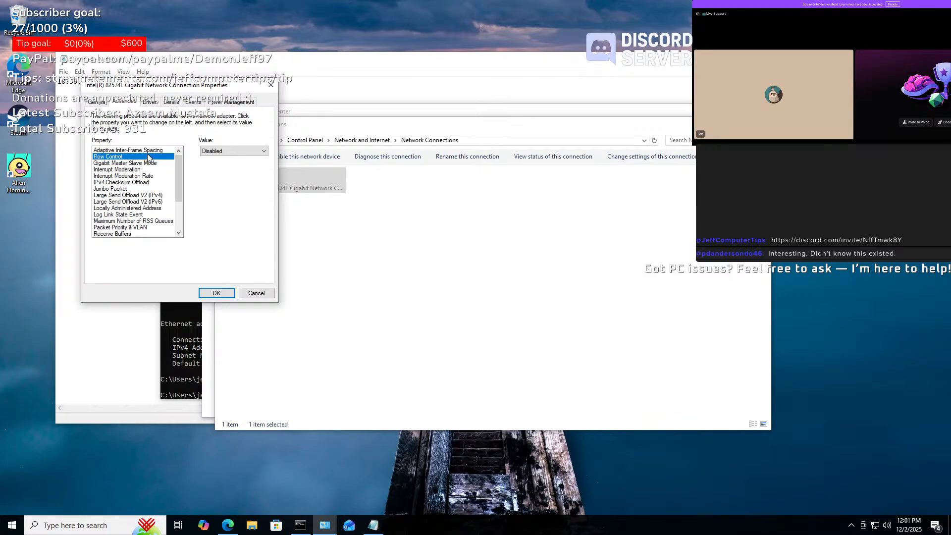
{"action": "key", "text": "Down"}
{"action": "key", "text": "Down"}
{"action": "key", "text": "Down"}
{"action": "key", "text": "Down"}
{"action": "key", "text": "Down"}
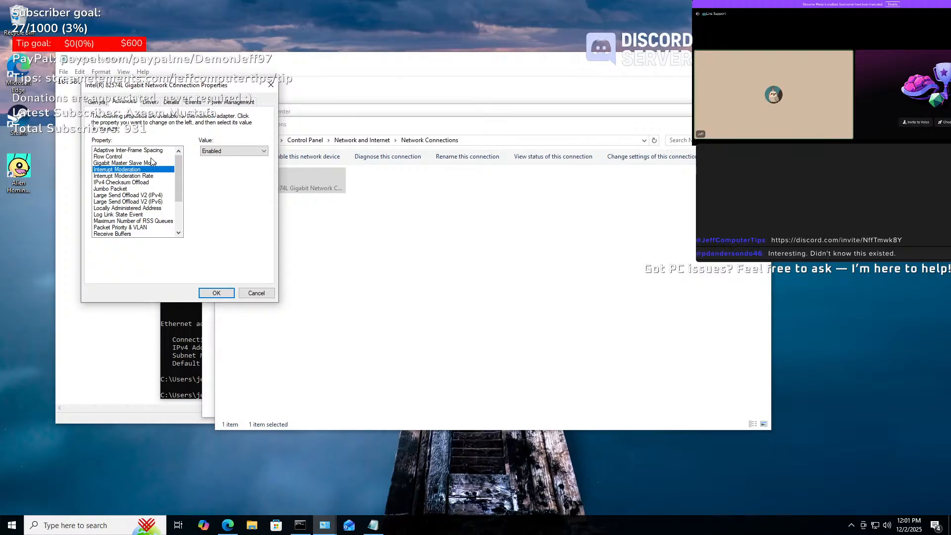
{"action": "key", "text": "Down"}
{"action": "key", "text": "Down"}
{"action": "key", "text": "Down"}
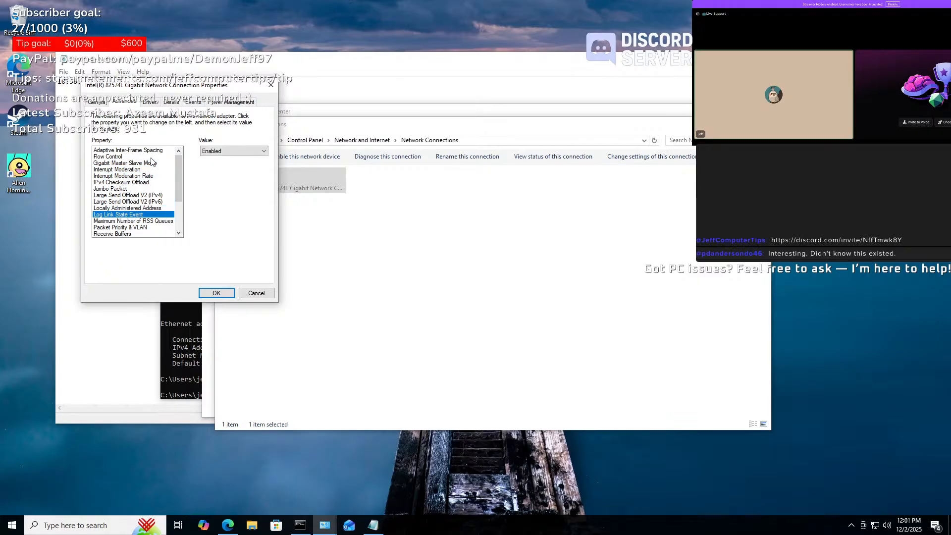
{"action": "key", "text": "Down"}
{"action": "key", "text": "Down"}
{"action": "key", "text": "Down"}
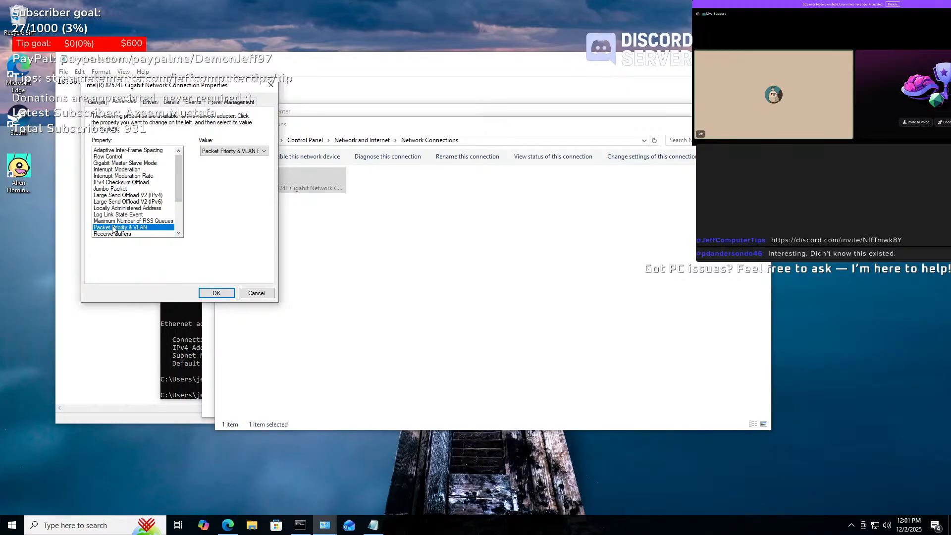
- Set Packet Priority & VLAN to VLAN Enabled and confirm with OK
{"action": "left_click", "coordinate": [232, 151]}
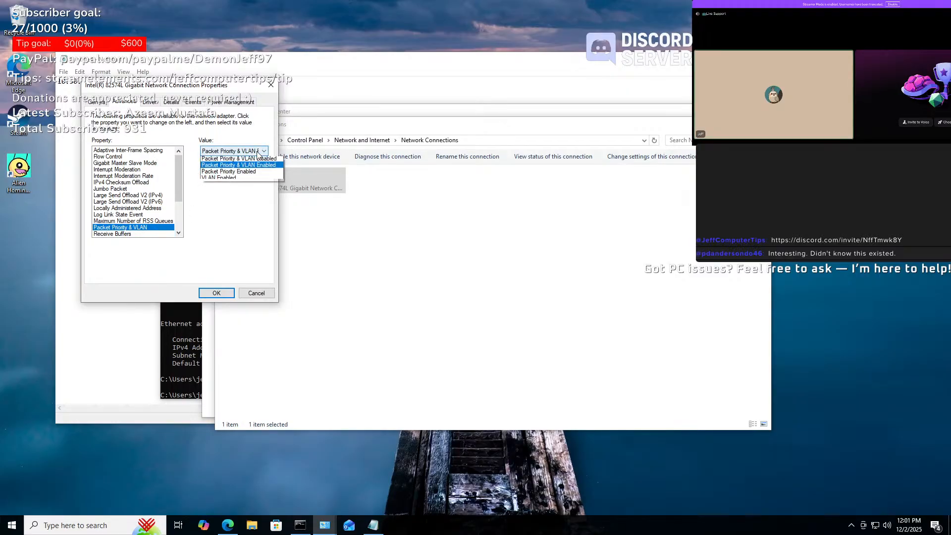
{"action": "left_click", "coordinate": [215, 180]}
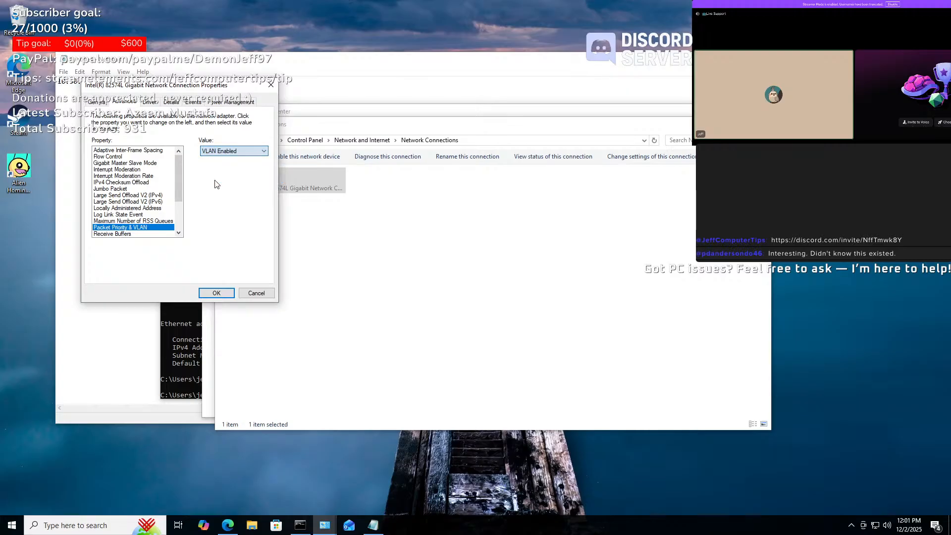
{"action": "left_click", "coordinate": [264, 152]}
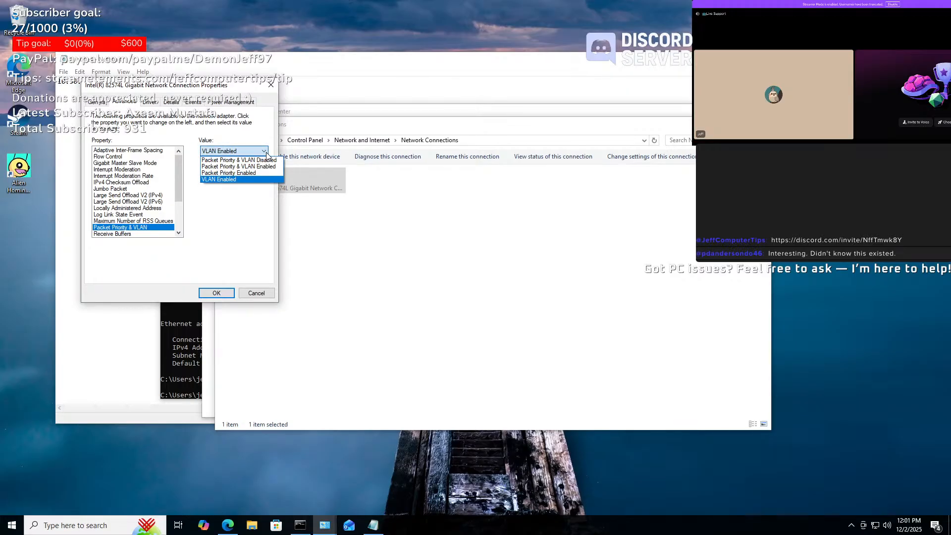
{"action": "left_click", "coordinate": [266, 154]}
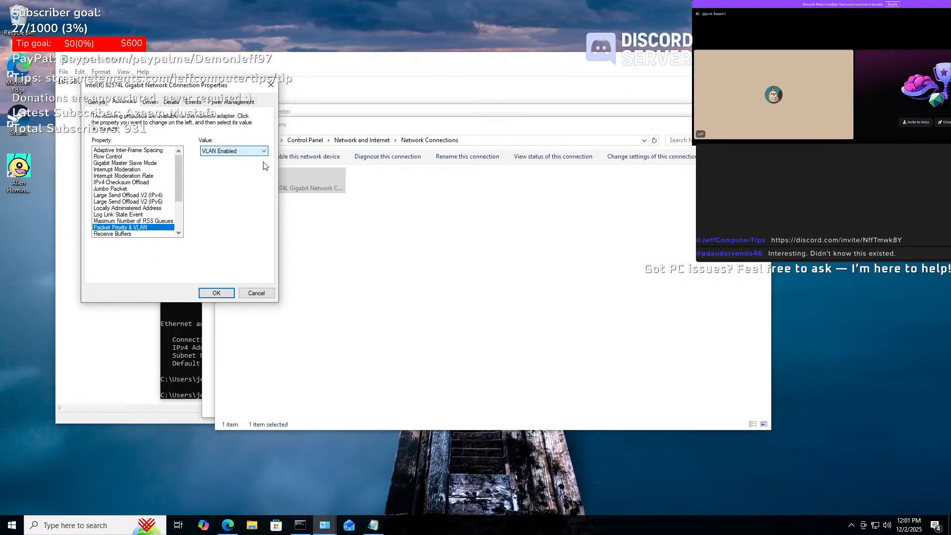
{"action": "left_click", "coordinate": [216, 293]}
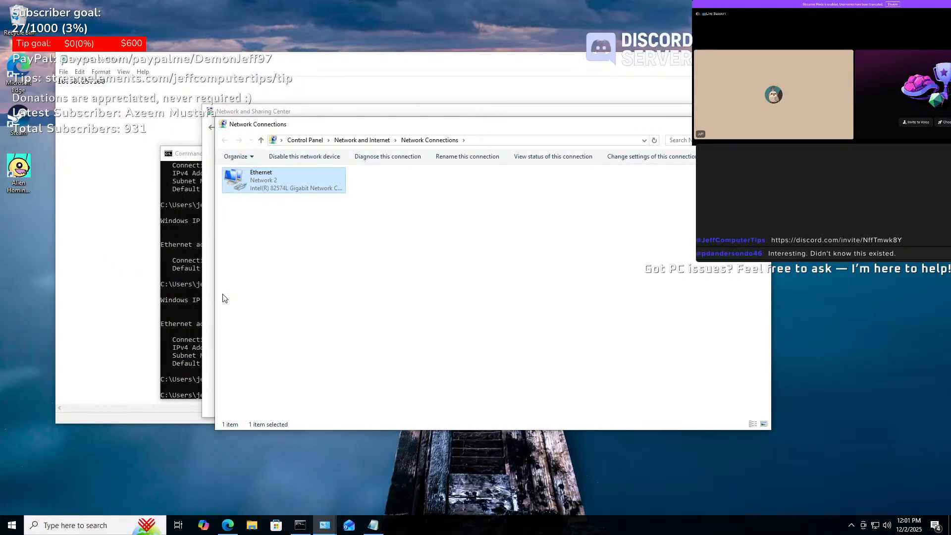
- Reopen the Ethernet adapter's Advanced properties and set Packet Priority & VLAN to Packet Priority & VLAN Enabled
{"action": "right_click", "coordinate": [275, 182]}
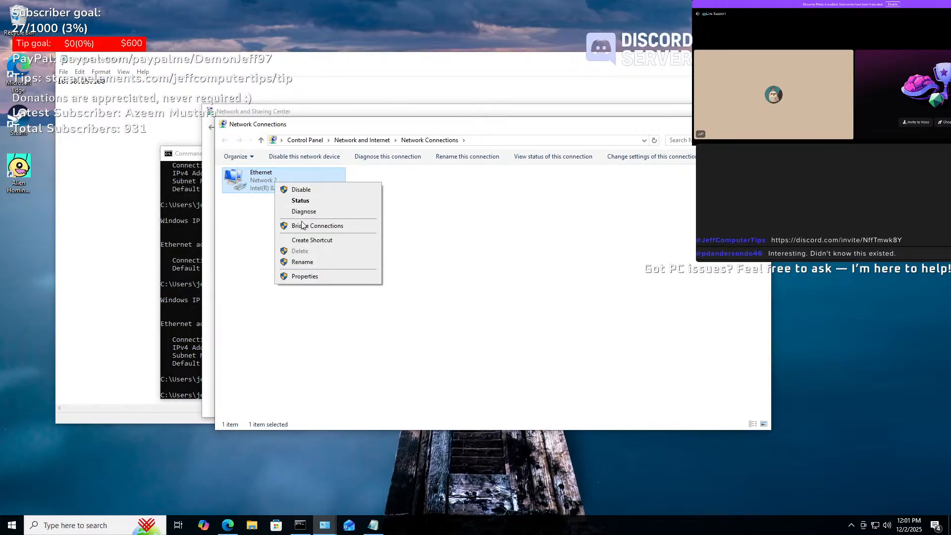
{"action": "left_click", "coordinate": [292, 275]}
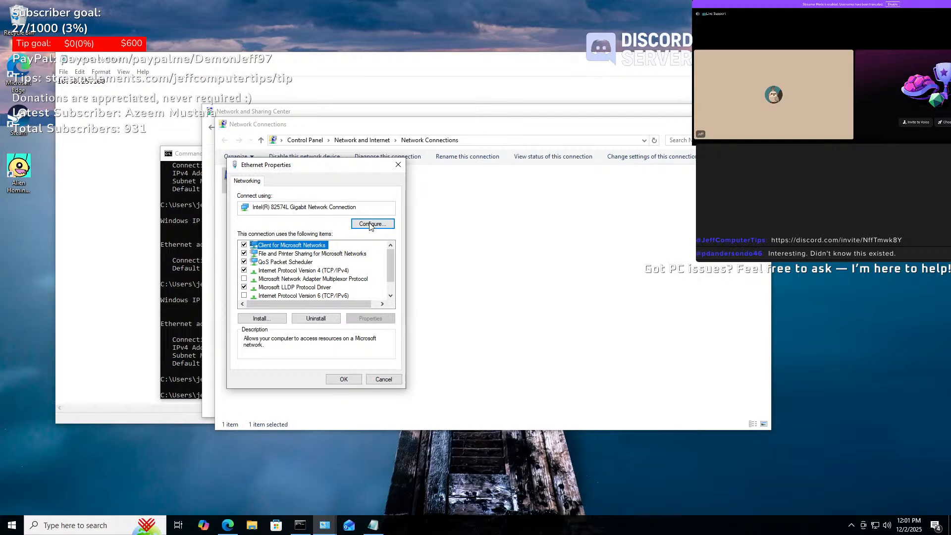
{"action": "left_click", "coordinate": [370, 225]}
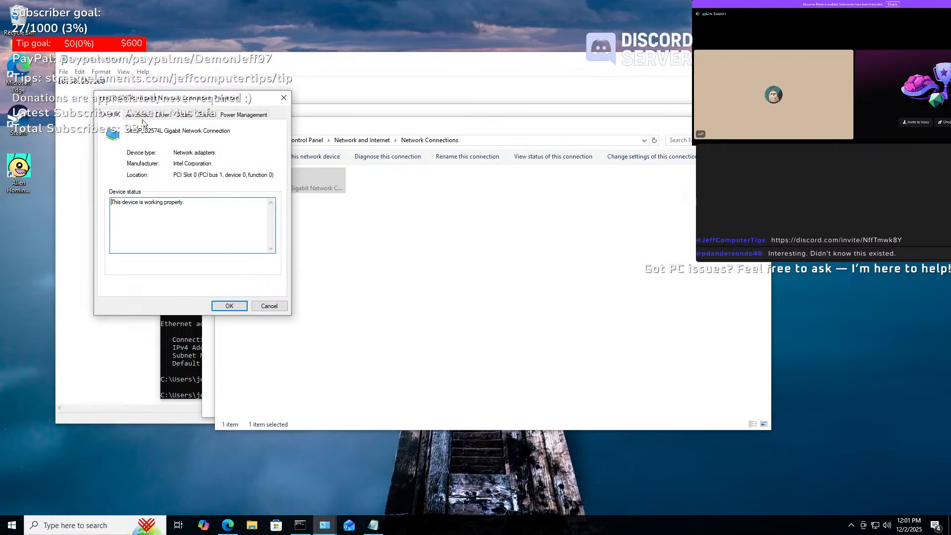
{"action": "left_click", "coordinate": [137, 115]}
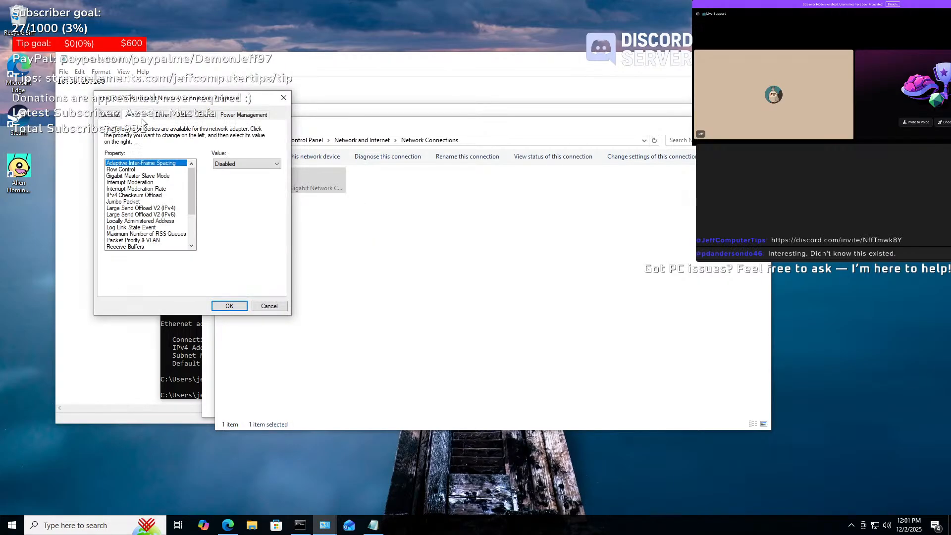
{"action": "left_click", "coordinate": [144, 241]}
{"action": "scroll", "coordinate": [166, 216], "scroll_direction": "down", "scroll_amount": 3}
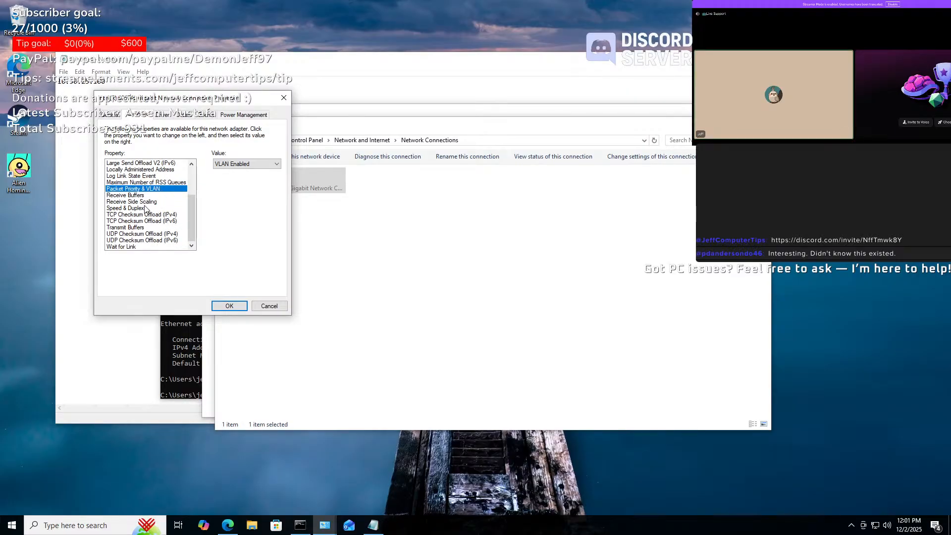
{"action": "left_click", "coordinate": [257, 163]}
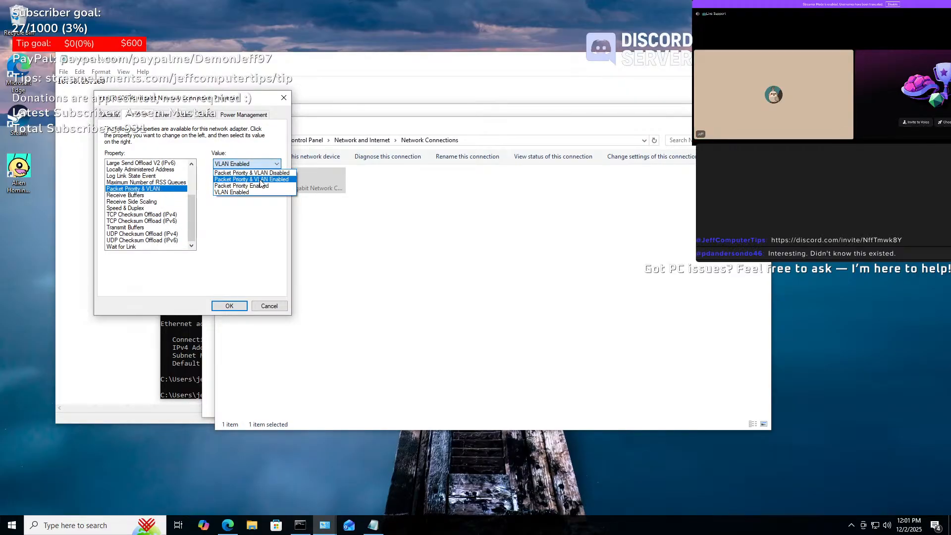
{"action": "left_click", "coordinate": [260, 179]}
{"action": "left_click", "coordinate": [271, 166]}
{"action": "left_click", "coordinate": [271, 166]}
- Check the Driver, Details, Events and Power Management tabs, then cancel the properties dialog
{"action": "left_click", "coordinate": [164, 115]}
{"action": "left_click", "coordinate": [188, 115]}
{"action": "left_click", "coordinate": [211, 115]}
{"action": "left_click", "coordinate": [242, 115]}
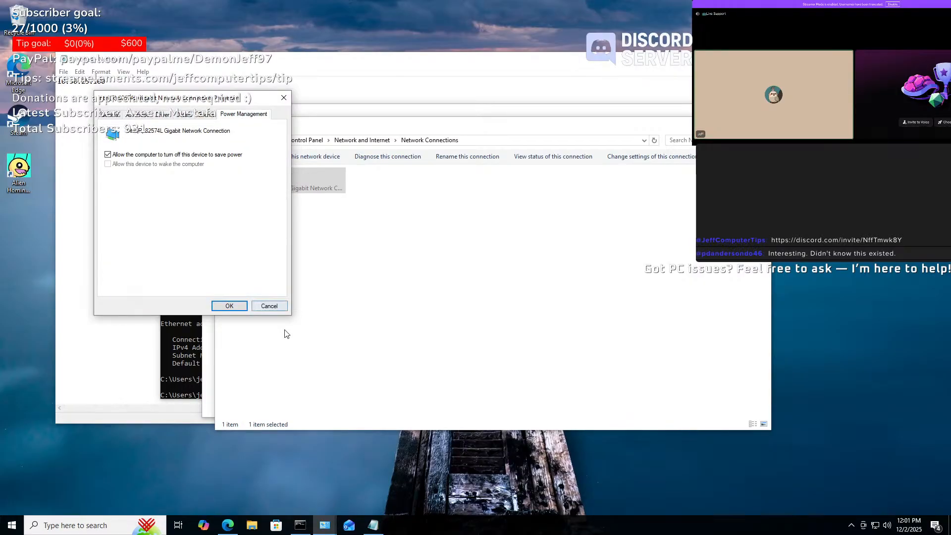
{"action": "left_click", "coordinate": [268, 307]}
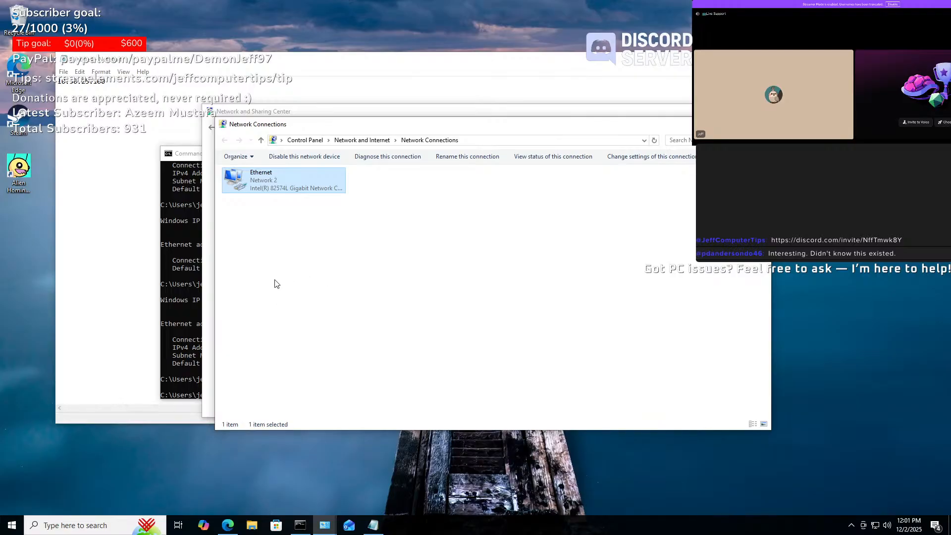
- Run ipconfig in Command Prompt to view the current adapter configuration
{"action": "left_click", "coordinate": [191, 305]}
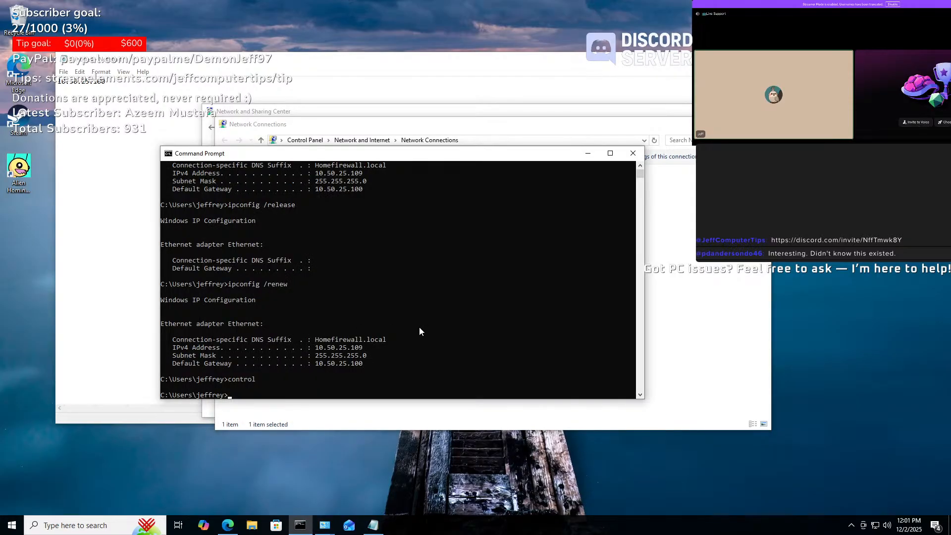
{"action": "type", "text": "ipcofnig"}
{"action": "key", "text": "BackSpace"}
{"action": "key", "text": "BackSpace"}
{"action": "key", "text": "BackSpace"}
{"action": "key", "text": "BackSpace"}
{"action": "type", "text": "nfig"}
{"action": "key", "text": "Return"}
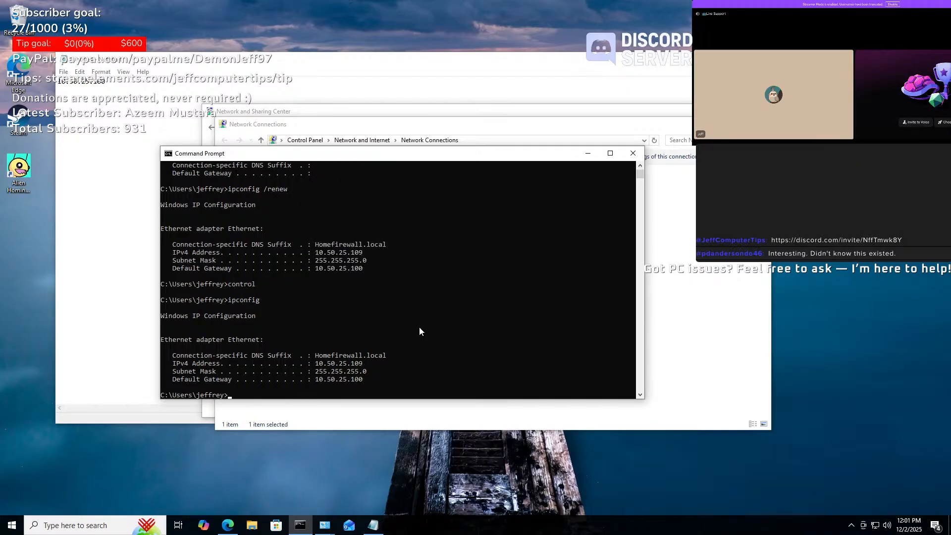
- Release the Ethernet lease with ipconfig /release, then request a new one with ipconfig /renew
{"action": "type", "text": "control"}
{"action": "key", "text": "Escape"}
{"action": "type", "text": "ipc"}
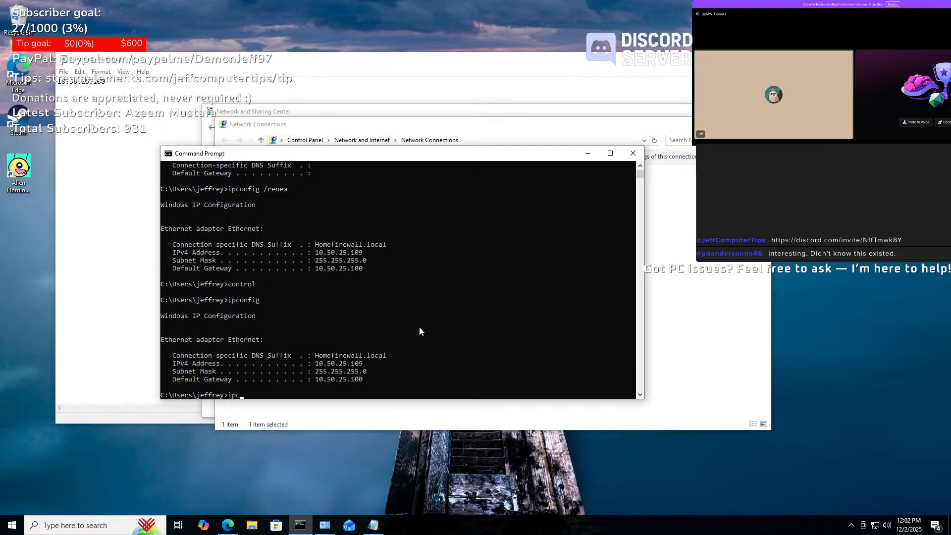
{"action": "type", "text": "onfig /release"}
{"action": "key", "text": "Return"}
{"action": "key", "text": "Up"}
{"action": "key", "text": "BackSpace"}
{"action": "key", "text": "BackSpace"}
{"action": "key", "text": "BackSpace"}
{"action": "key", "text": "BackSpace"}
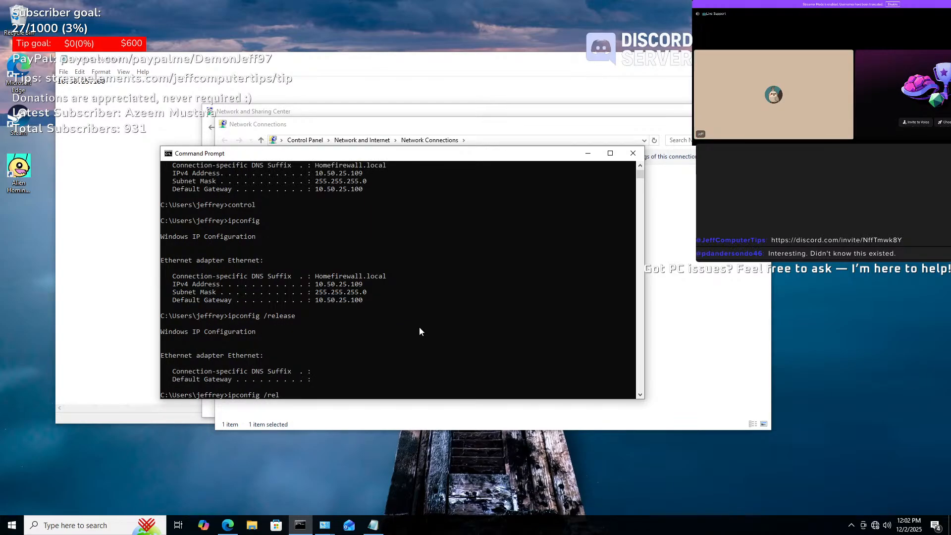
{"action": "type", "text": "new"}
{"action": "key", "text": "Return"}
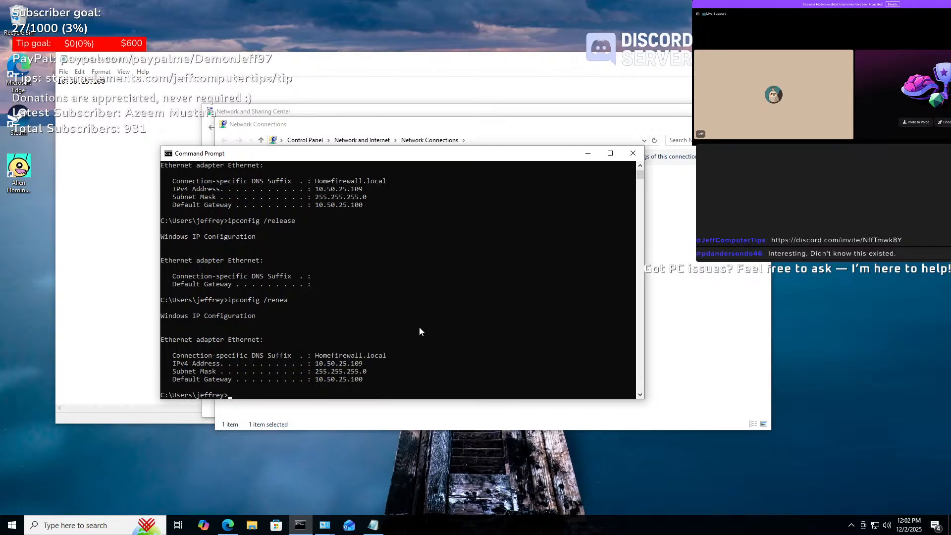
- Release again, check ipconfig, and renew to obtain 15.15.25.59 with gateway 15.15.25.1
{"action": "key", "text": "Up"}
{"action": "key", "text": "BackSpace"}
{"action": "key", "text": "BackSpace"}
{"action": "key", "text": "BackSpace"}
{"action": "type", "text": "lease"}
{"action": "key", "text": "Return"}
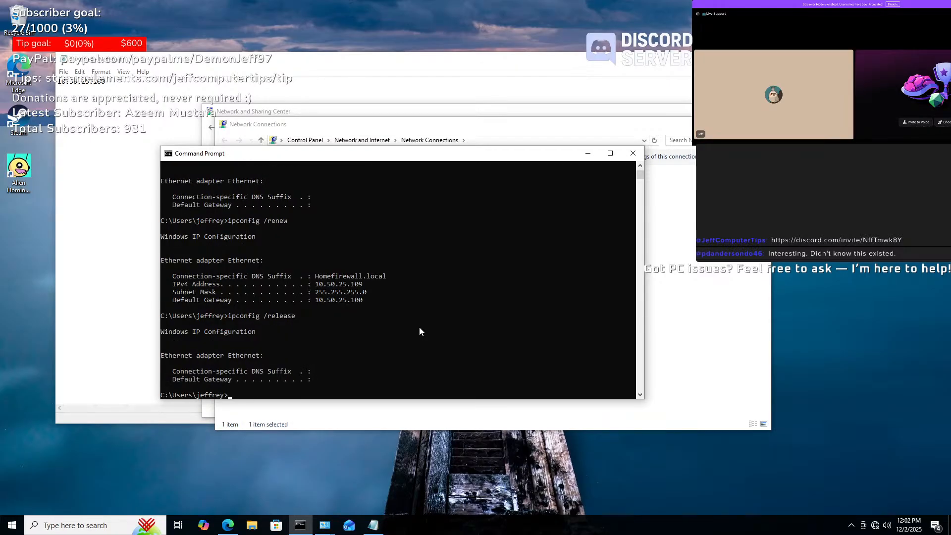
{"action": "type", "text": "ipconfig"}
{"action": "key", "text": "Return"}
{"action": "key", "text": "Up"}
{"action": "key", "text": "Up"}
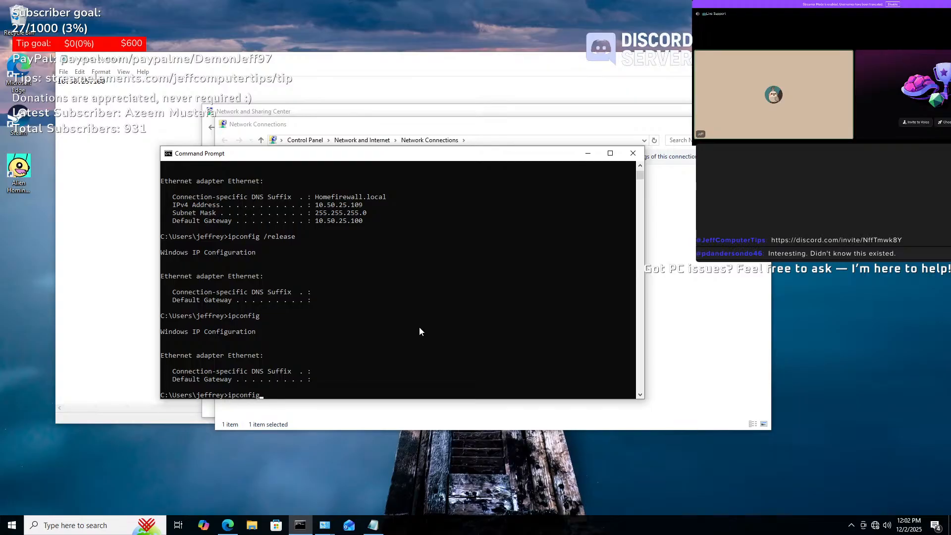
{"action": "key", "text": "BackSpace"}
{"action": "key", "text": "BackSpace"}
{"action": "key", "text": "BackSpace"}
{"action": "key", "text": "BackSpace"}
{"action": "key", "text": "BackSpace"}
{"action": "type", "text": "new"}
{"action": "key", "text": "Return"}
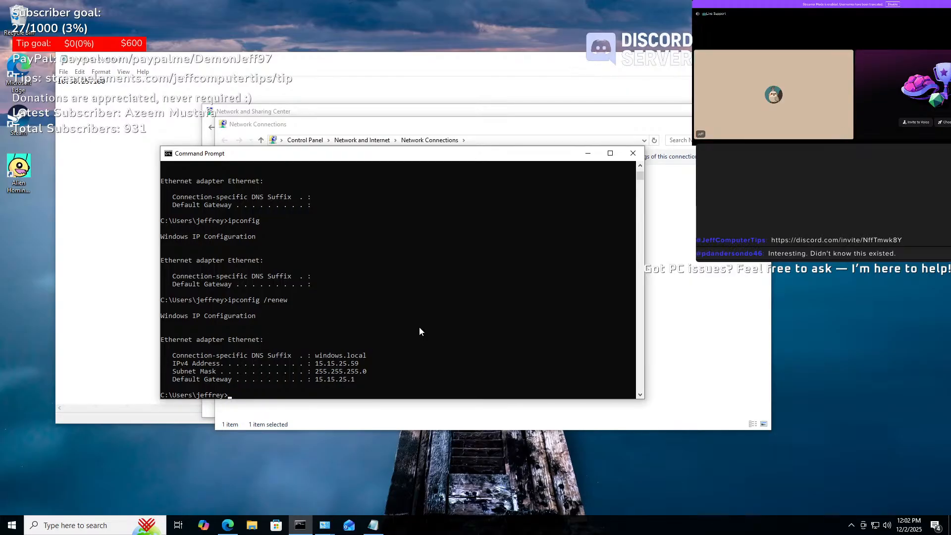
- Open the Ethernet properties and review the IPv4 General and Alternate Configuration settings without changes
{"action": "left_click", "coordinate": [664, 258]}
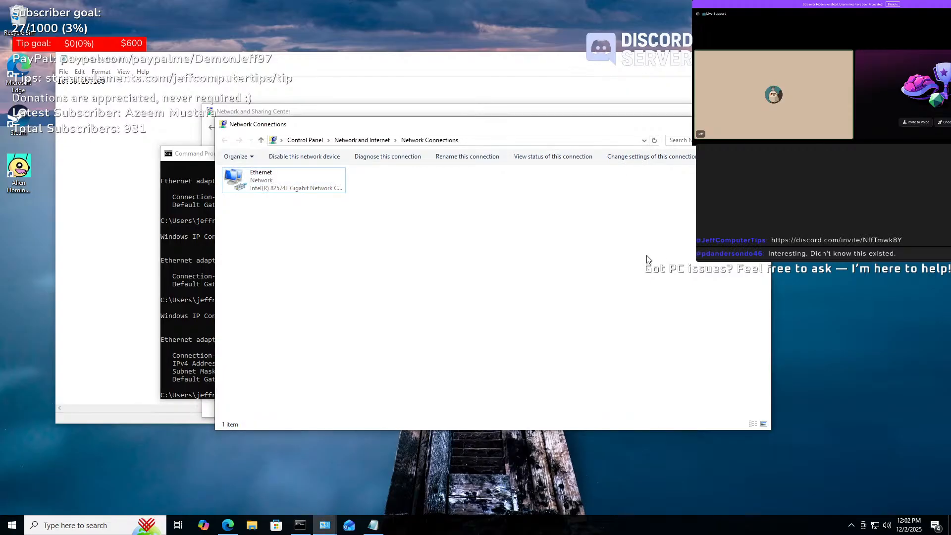
{"action": "left_click", "coordinate": [271, 183]}
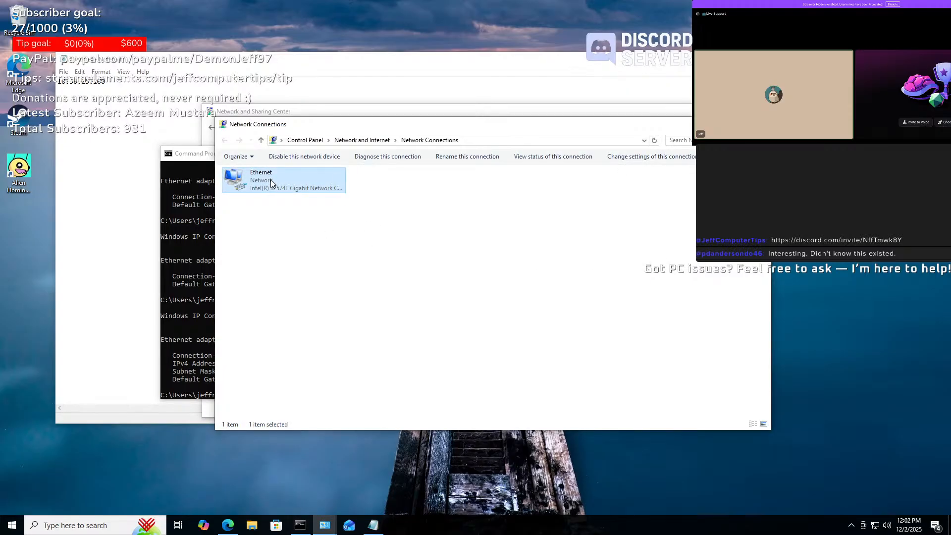
{"action": "right_click", "coordinate": [271, 183]}
{"action": "left_click", "coordinate": [312, 273]}
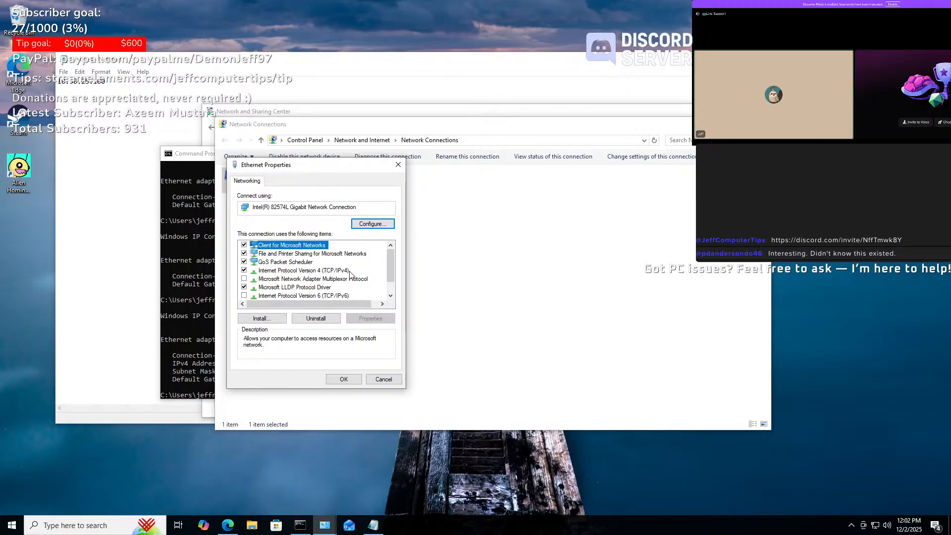
{"action": "left_click", "coordinate": [314, 271]}
{"action": "left_click", "coordinate": [370, 320]}
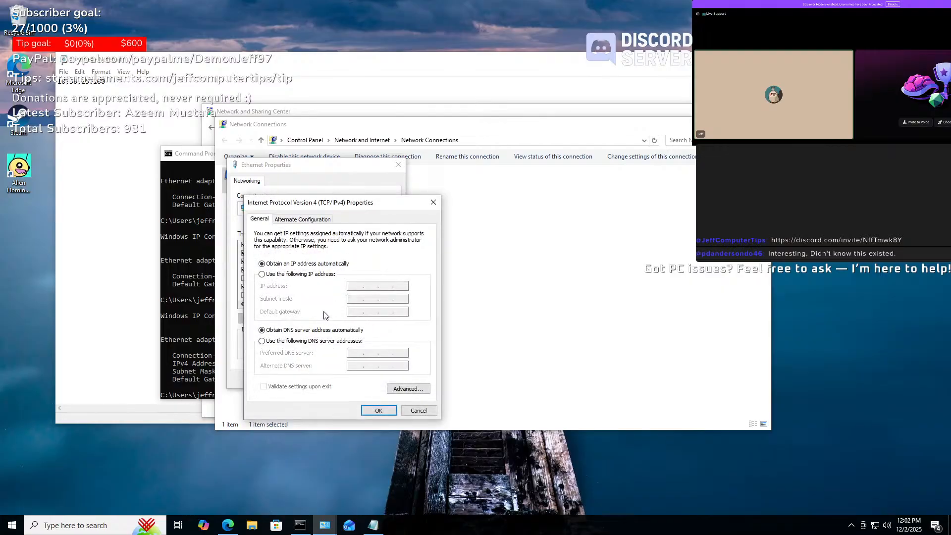
{"action": "left_click", "coordinate": [313, 219]}
{"action": "left_click", "coordinate": [263, 220]}
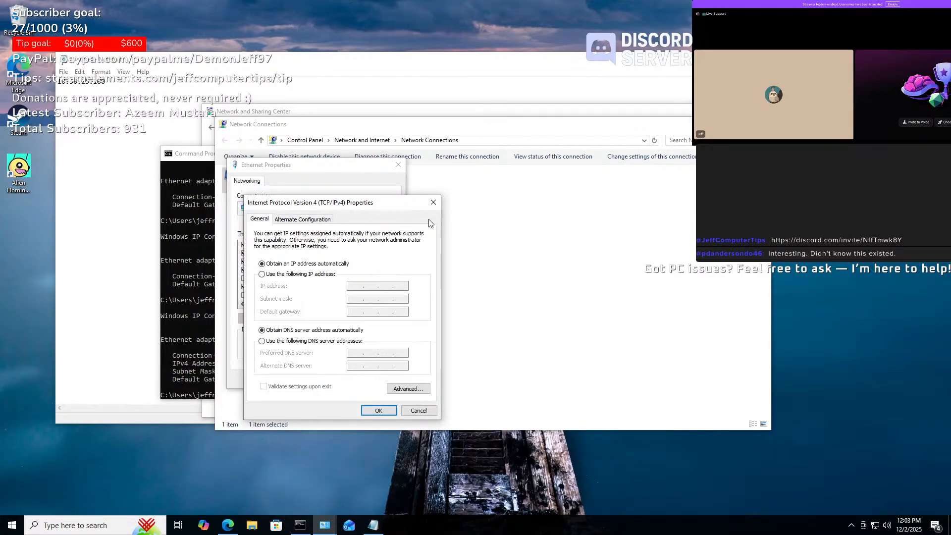
{"action": "left_click", "coordinate": [433, 204]}
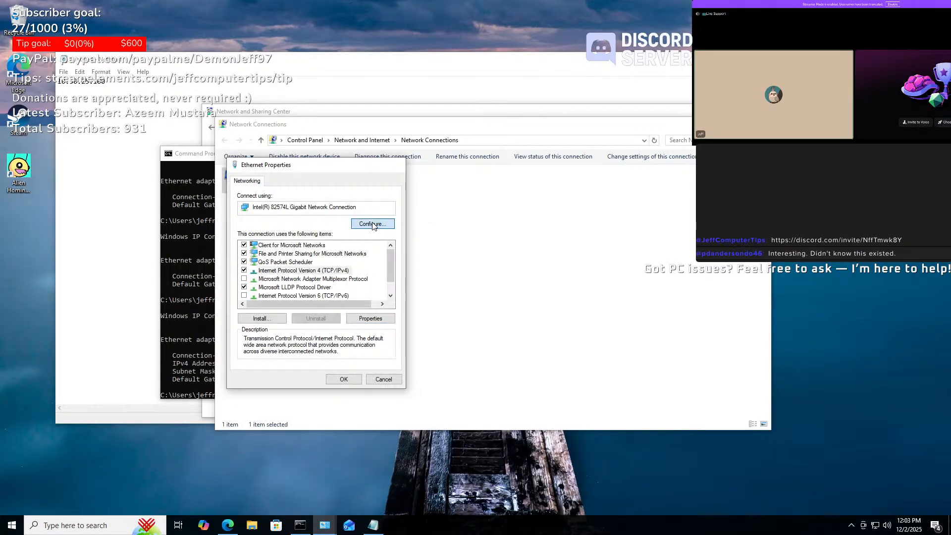
- In the adapter's Advanced properties, try Wait for Link set to Off, then restore Auto Detect
{"action": "left_click", "coordinate": [377, 224]}
{"action": "left_click", "coordinate": [140, 129]}
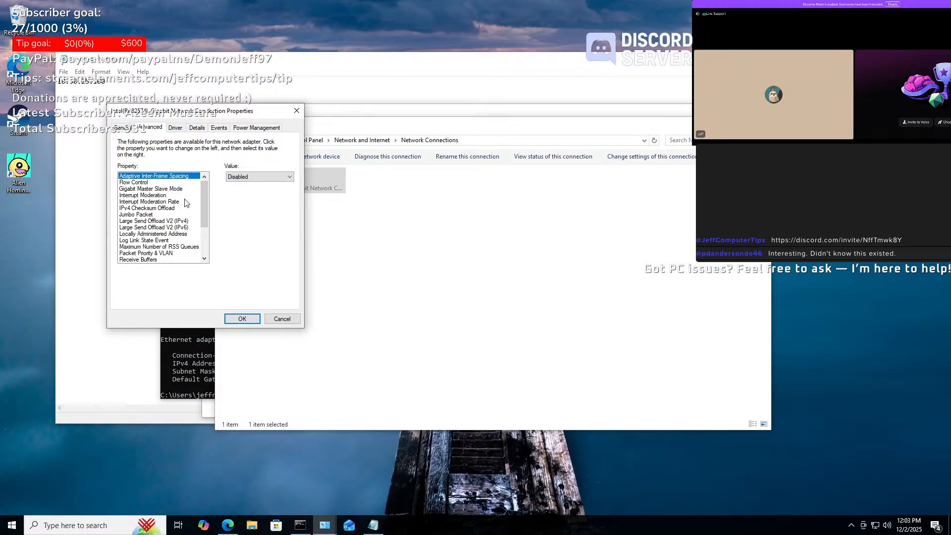
{"action": "key", "text": "Down"}
{"action": "key", "text": "Down"}
{"action": "key", "text": "Down"}
{"action": "key", "text": "Down"}
{"action": "key", "text": "Down"}
{"action": "key", "text": "Down"}
{"action": "key", "text": "Down"}
{"action": "key", "text": "Down"}
{"action": "key", "text": "Down"}
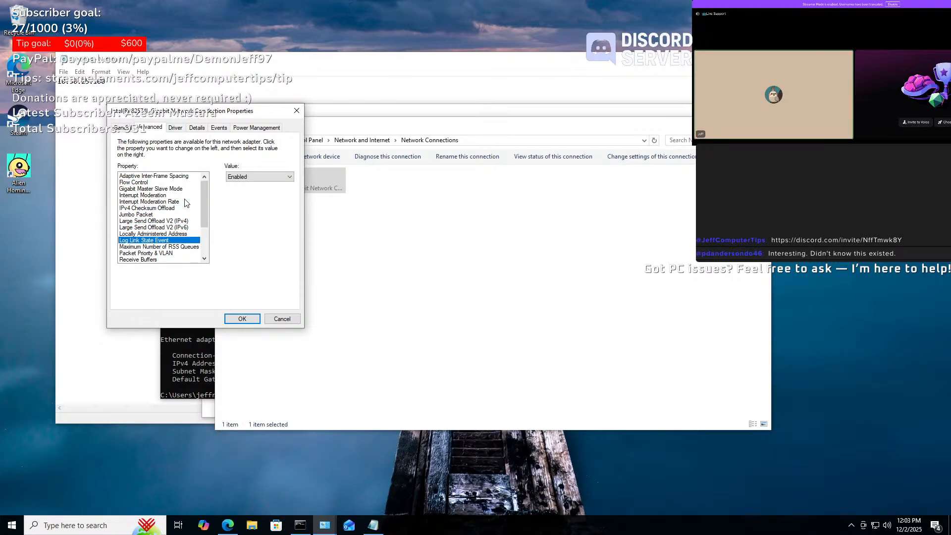
{"action": "key", "text": "Down"}
{"action": "key", "text": "Down"}
{"action": "key", "text": "Down"}
{"action": "key", "text": "Down"}
{"action": "key", "text": "Down"}
{"action": "key", "text": "Down"}
{"action": "key", "text": "Down"}
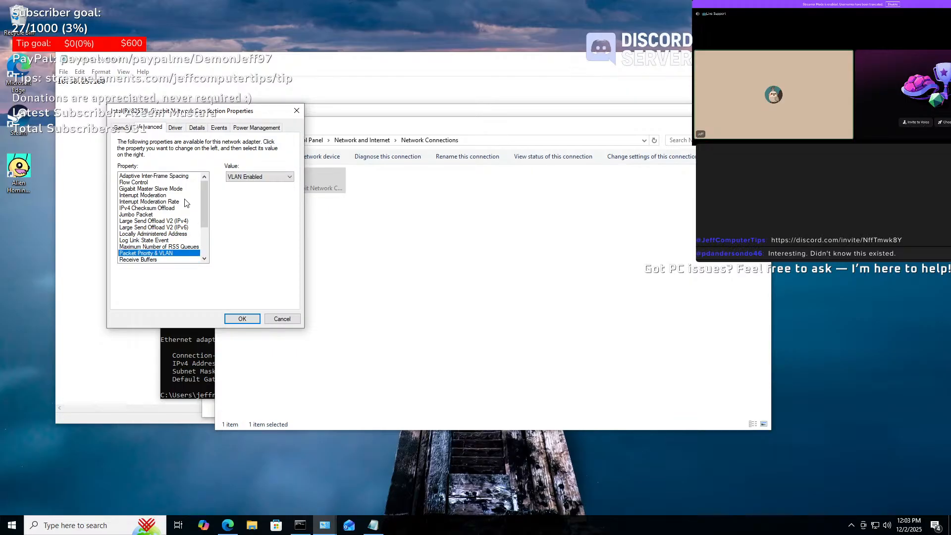
{"action": "key", "text": "Down"}
{"action": "key", "text": "Down"}
{"action": "key", "text": "Down"}
{"action": "key", "text": "Down"}
{"action": "key", "text": "Down"}
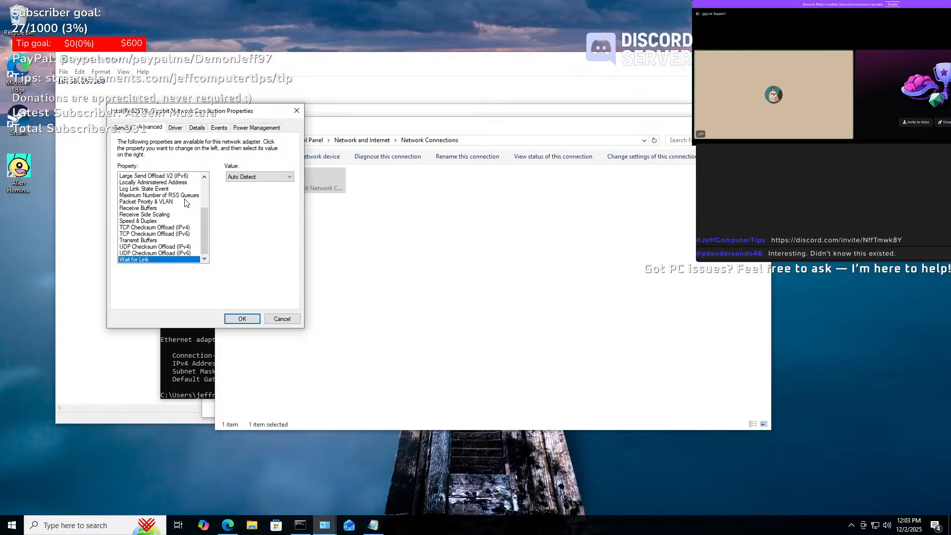
{"action": "left_click", "coordinate": [277, 178]}
{"action": "left_click", "coordinate": [281, 175]}
{"action": "left_click", "coordinate": [281, 176]}
{"action": "left_click", "coordinate": [233, 194]}
{"action": "left_click", "coordinate": [254, 177]}
{"action": "left_click", "coordinate": [243, 187]}
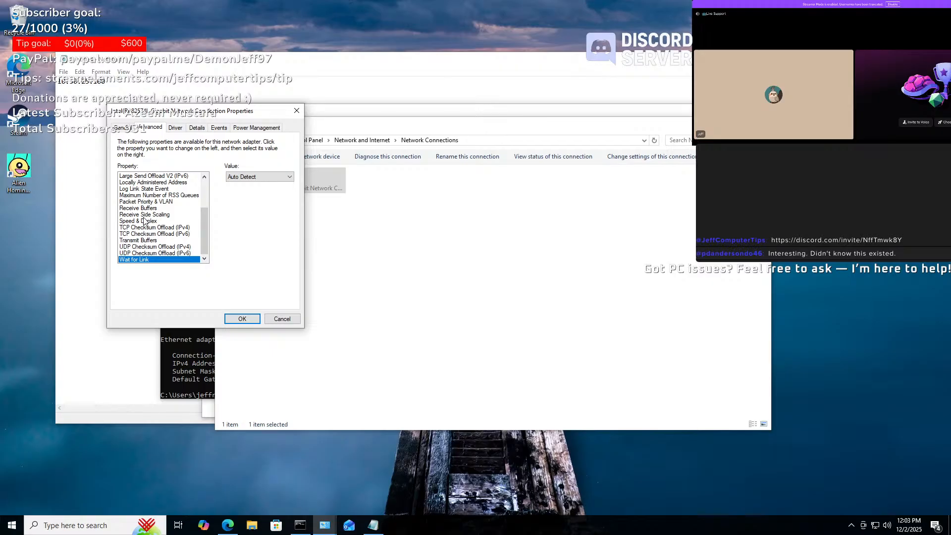
- Set Packet Priority & VLAN to Packet Priority & VLAN Disabled and apply it
{"action": "left_click", "coordinate": [163, 202]}
{"action": "left_click", "coordinate": [263, 178]}
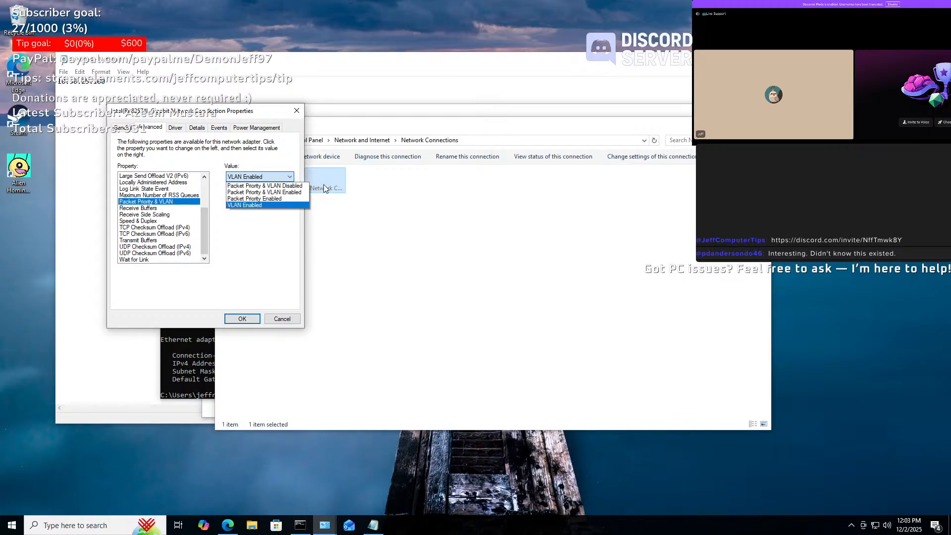
{"action": "left_click", "coordinate": [258, 187]}
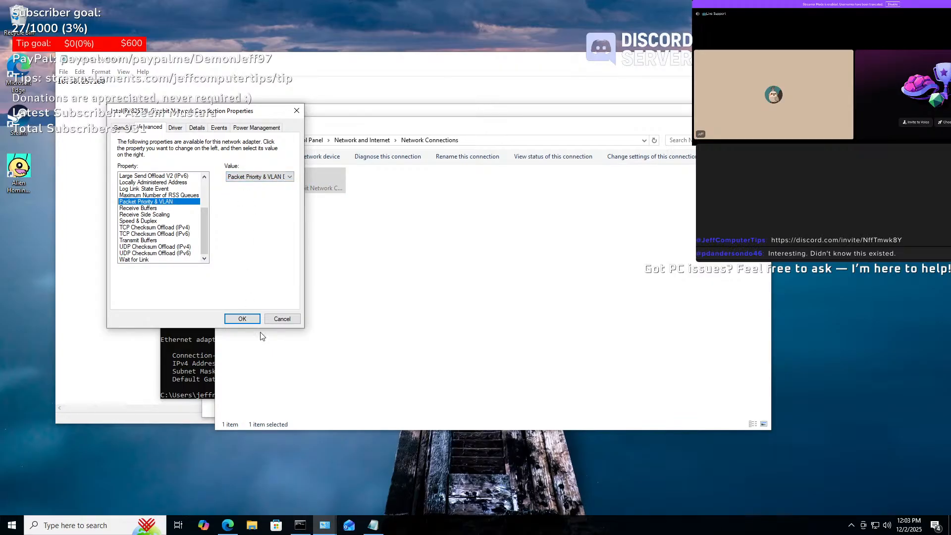
{"action": "left_click", "coordinate": [244, 320]}
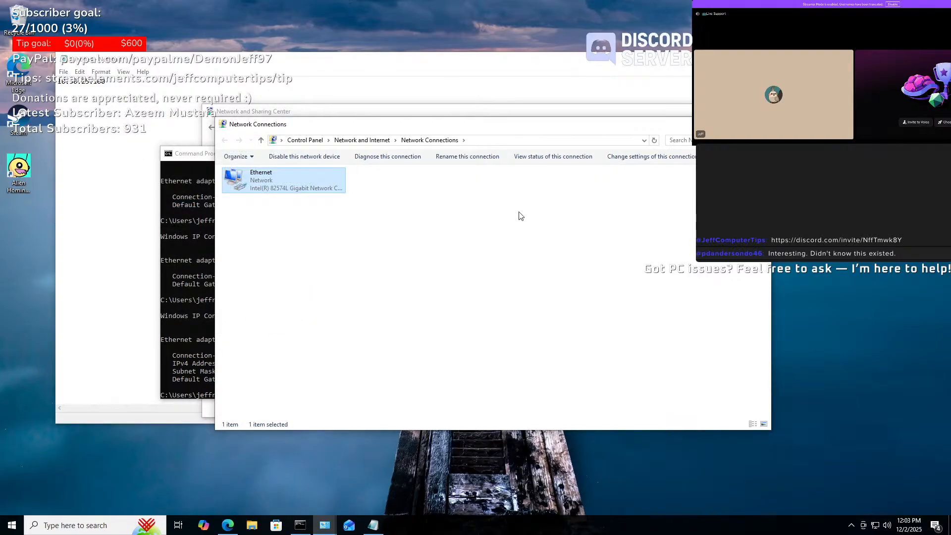
- Back in Command Prompt, release the Ethernet address with ipconfig /release
{"action": "left_click", "coordinate": [650, 157]}
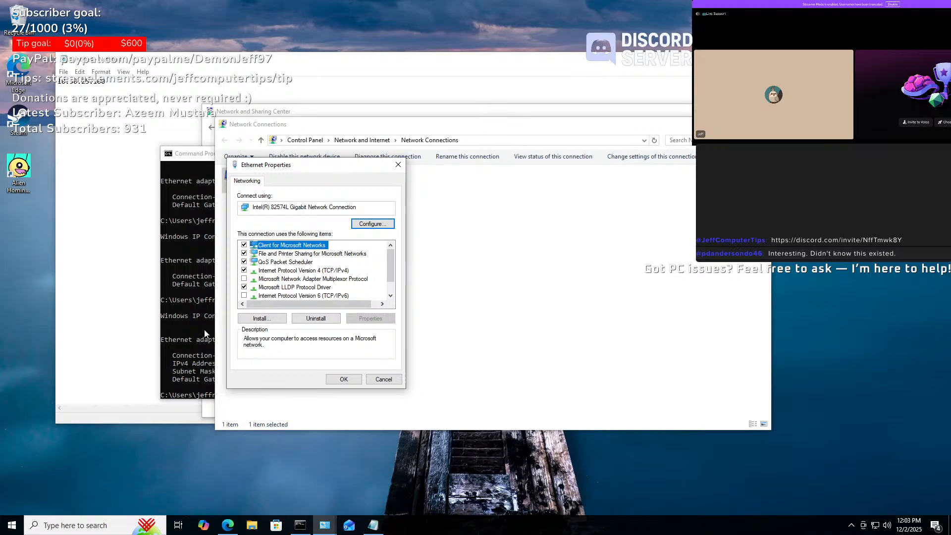
{"action": "key", "text": "alt+Tab"}
{"action": "key", "text": "Up"}
{"action": "key", "text": "BackSpace"}
{"action": "key", "text": "BackSpace"}
{"action": "key", "text": "BackSpace"}
{"action": "key", "text": "BackSpace"}
{"action": "type", "text": "elas"}
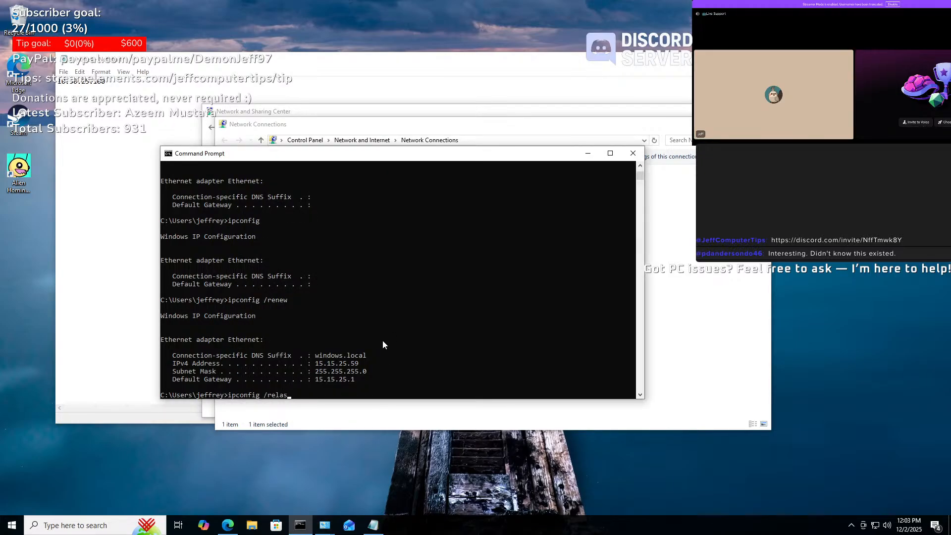
{"action": "key", "text": "BackSpace"}
{"action": "type", "text": "ease"}
{"action": "key", "text": "Return"}
- Run ipconfig /renew to request a new address lease
{"action": "key", "text": "Up"}
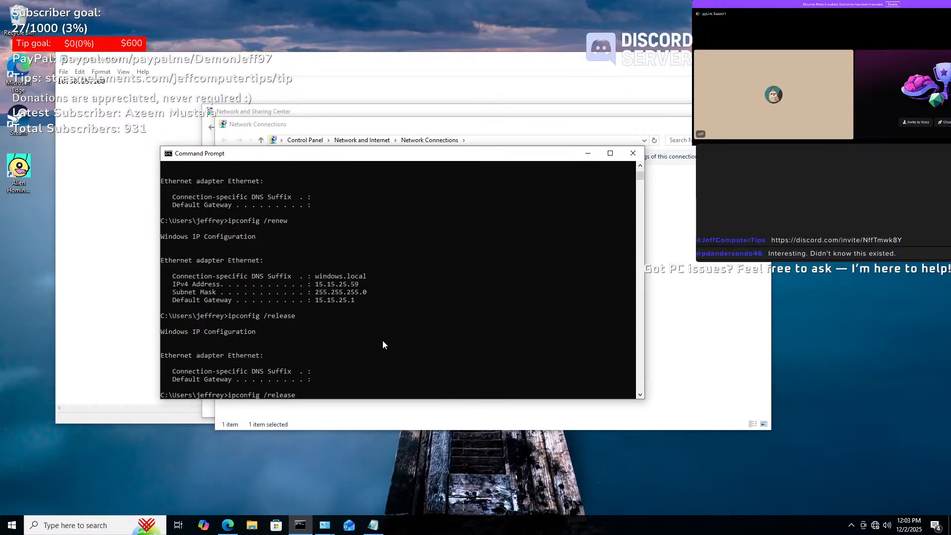
{"action": "key", "text": "BackSpace"}
{"action": "key", "text": "BackSpace"}
{"action": "key", "text": "BackSpace"}
{"action": "key", "text": "BackSpace"}
{"action": "key", "text": "BackSpace"}
{"action": "type", "text": "new"}
{"action": "key", "text": "Return"}
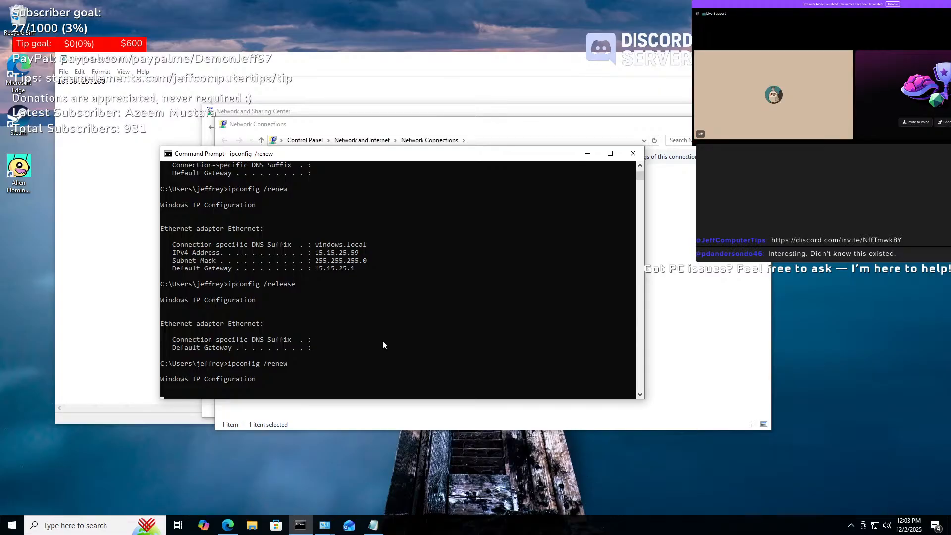
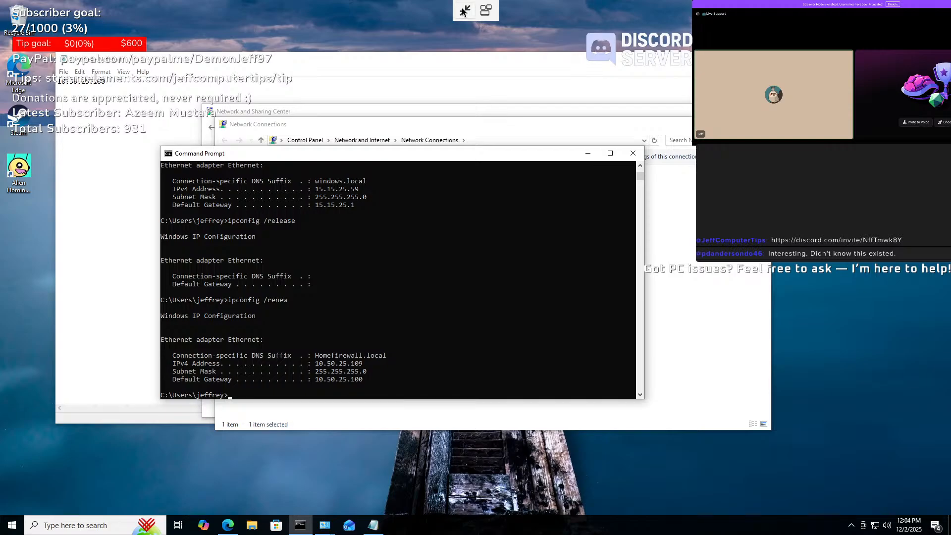
- Resize and re-maximize the WIN10 window, then begin typing 'ipconfig /' at the guest's command prompt
{"action": "left_click", "coordinate": [464, 10]}
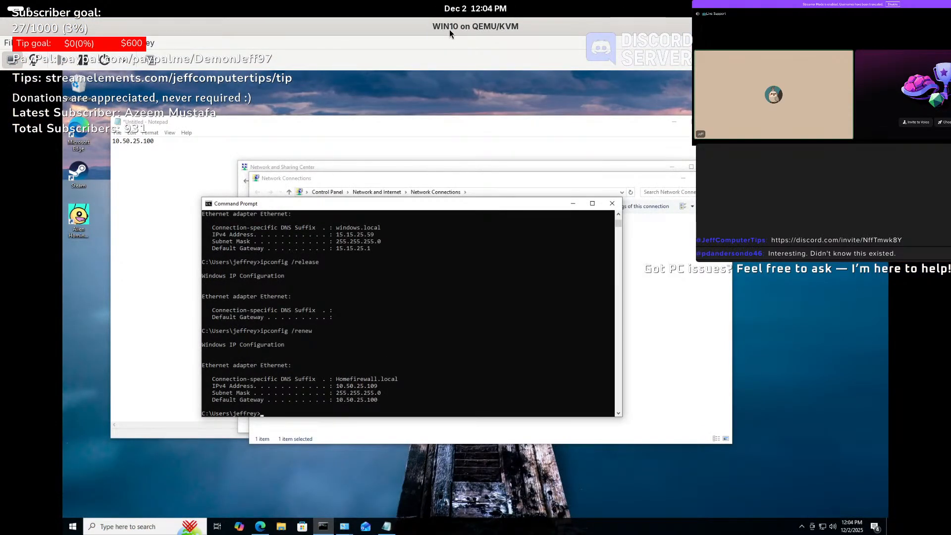
{"action": "left_click_drag", "start_coordinate": [450, 29], "coordinate": [457, 82]}
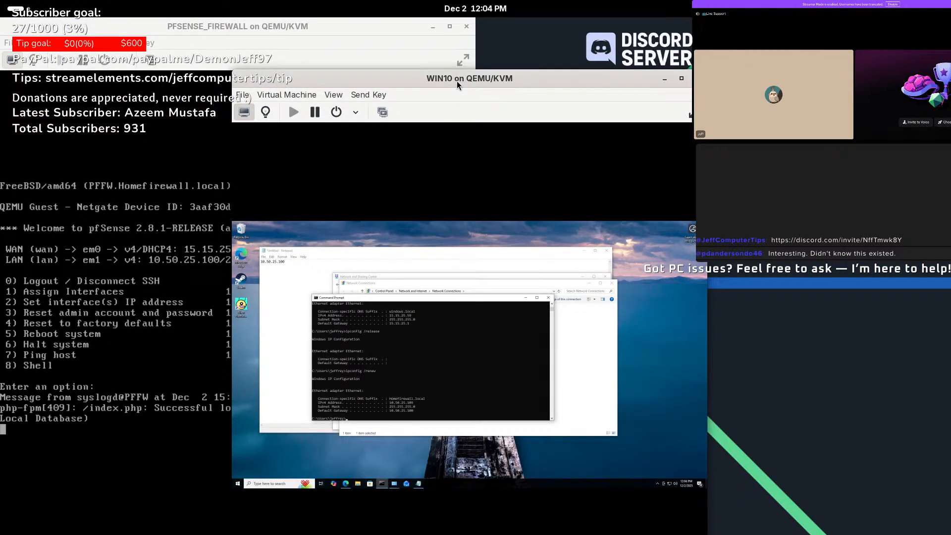
{"action": "double_click", "coordinate": [457, 81]}
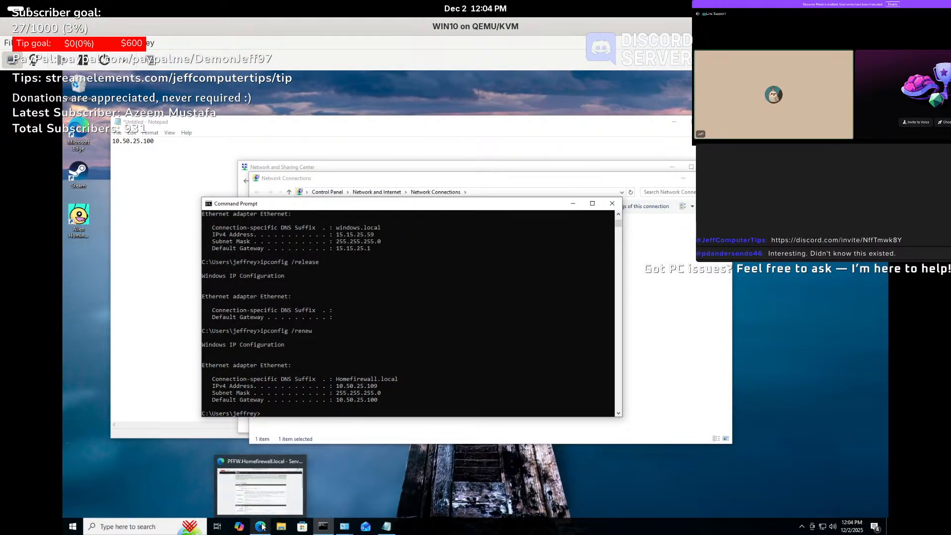
{"action": "left_click", "coordinate": [509, 392]}
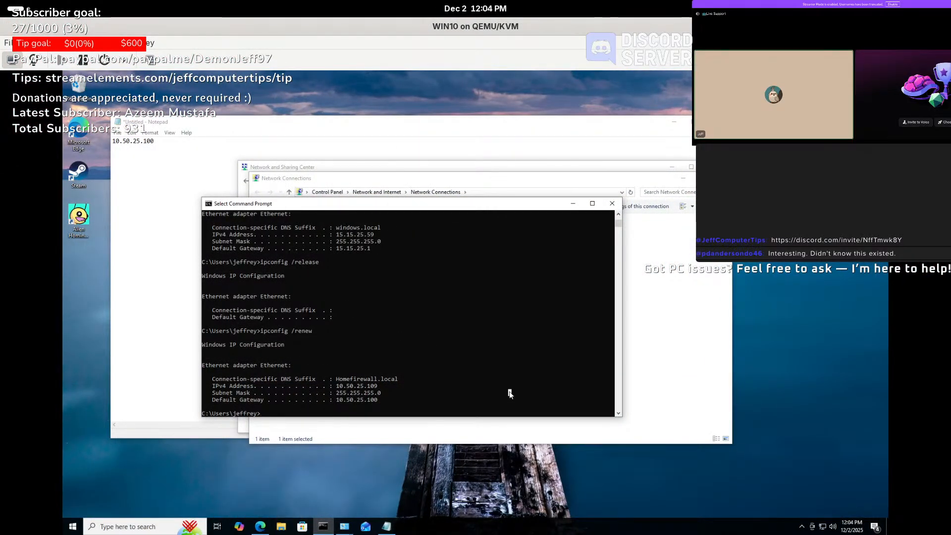
{"action": "type", "text": "ipconfig /"}
{"action": "left_click", "coordinate": [591, 203]}
{"action": "left_click", "coordinate": [939, 60]}
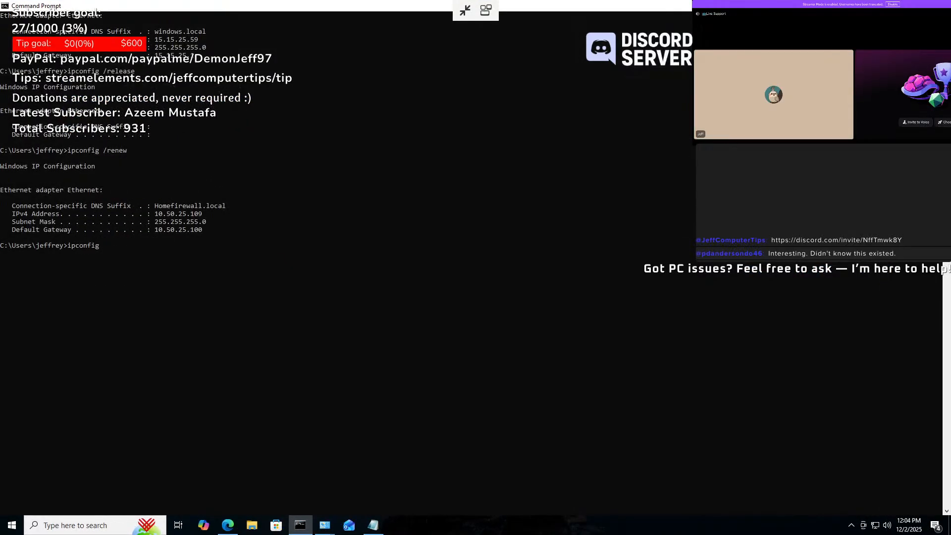
{"action": "left_click_drag", "start_coordinate": [539, 5], "coordinate": [383, 141]}
{"action": "left_click", "coordinate": [403, 271]}
- Run 'ipconfig /all', copy the guest's MAC address, and switch to the pfSense DHCP VLAN12 page
{"action": "type", "text": "/all"}
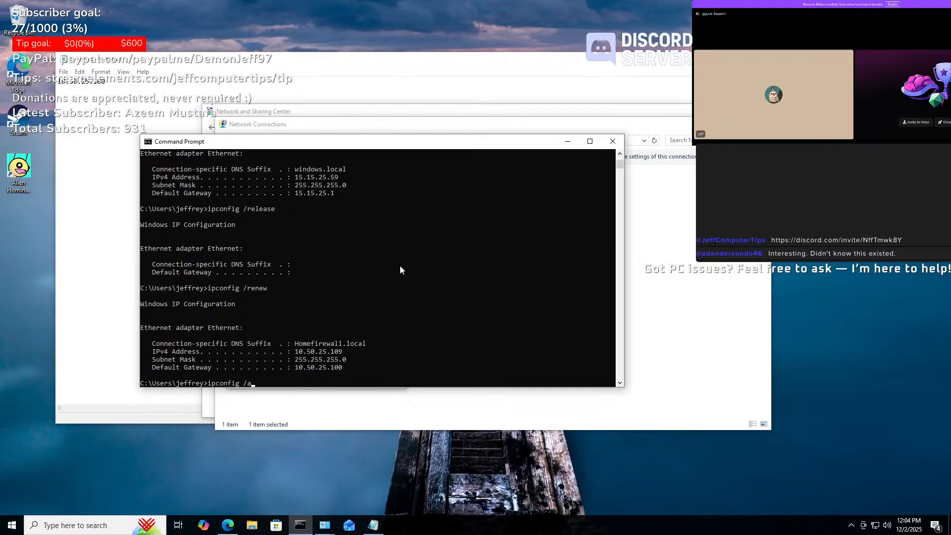
{"action": "key", "text": "Return"}
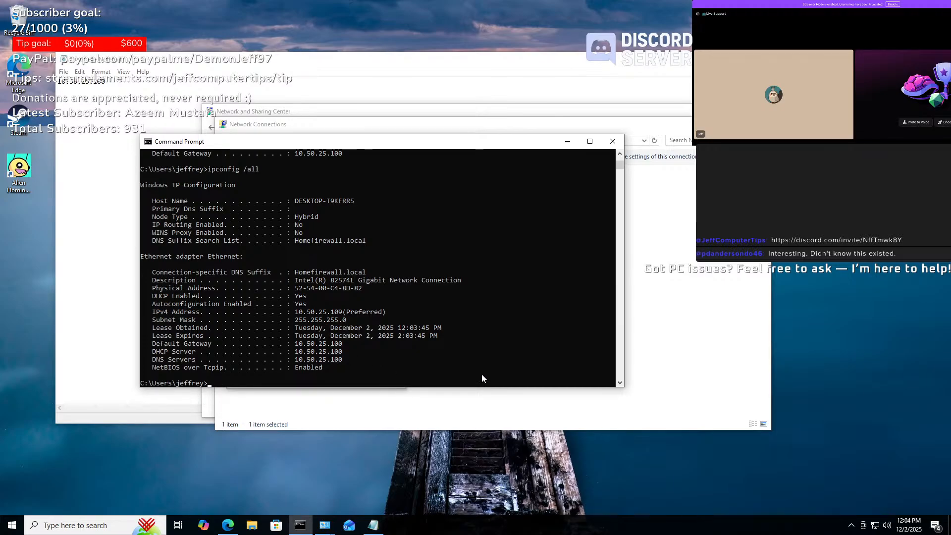
{"action": "left_click_drag", "start_coordinate": [365, 288], "coordinate": [295, 288]}
{"action": "right_click", "coordinate": [300, 284]}
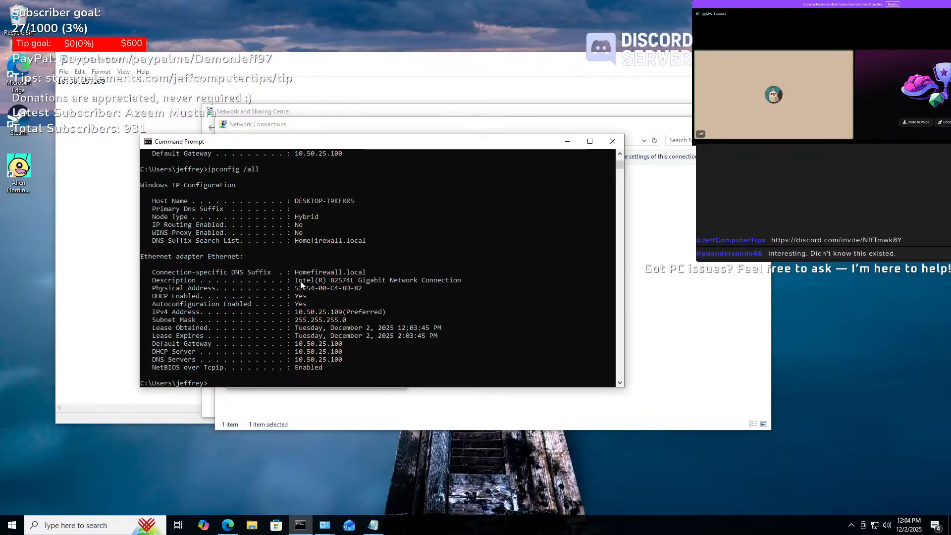
{"action": "left_click", "coordinate": [225, 526]}
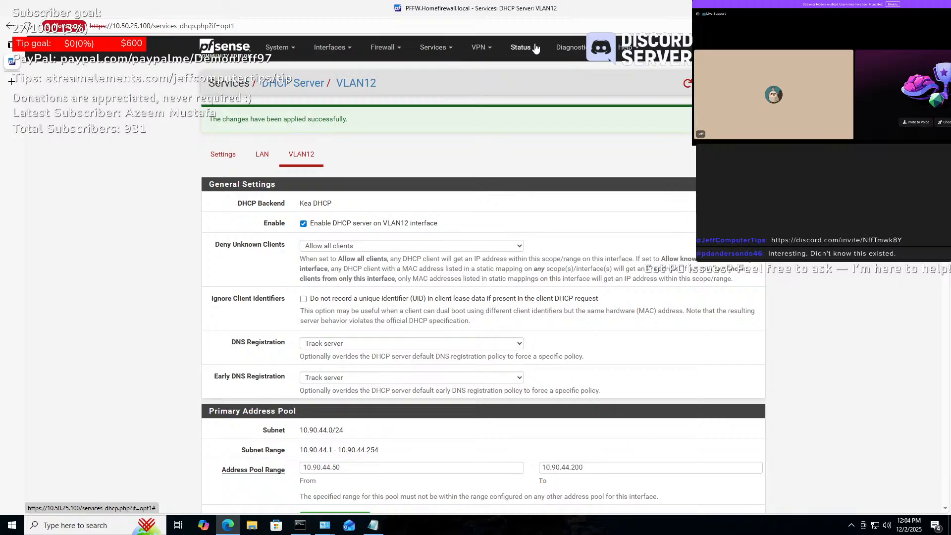
- From Status > DHCP Leases, add a static mapping for the Windows guest's 10.50.25.109 lease
{"action": "left_click", "coordinate": [521, 47]}
{"action": "left_click", "coordinate": [546, 119]}
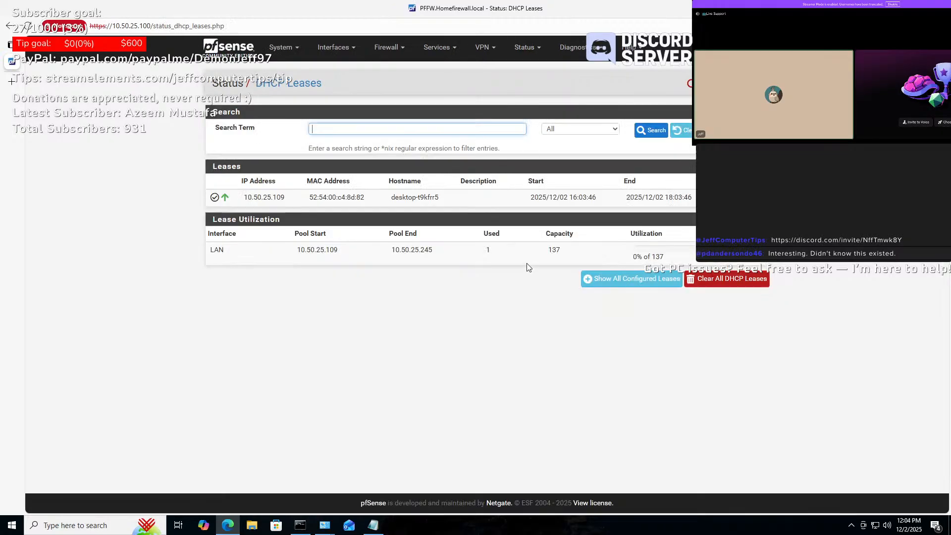
{"action": "mouse_move", "coordinate": [361, 198]}
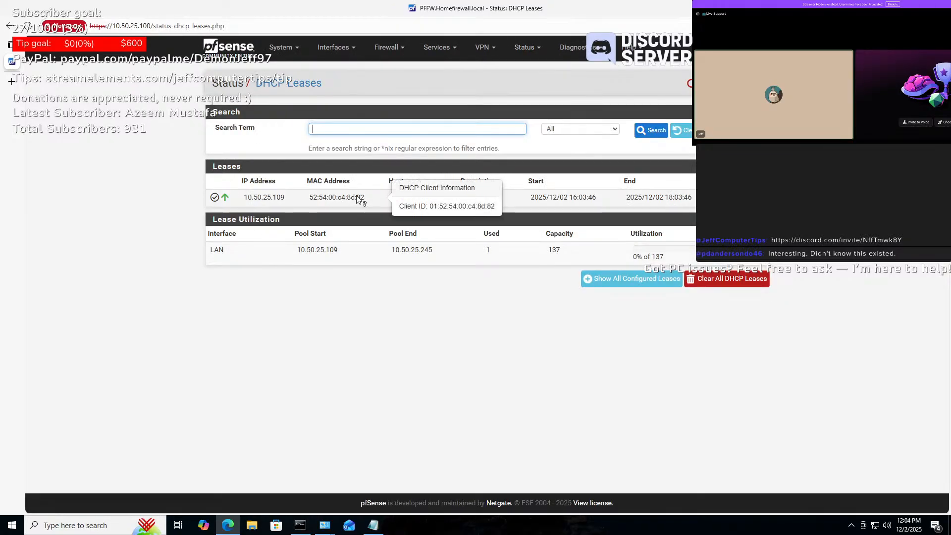
{"action": "left_click_drag", "start_coordinate": [307, 197], "coordinate": [354, 197]}
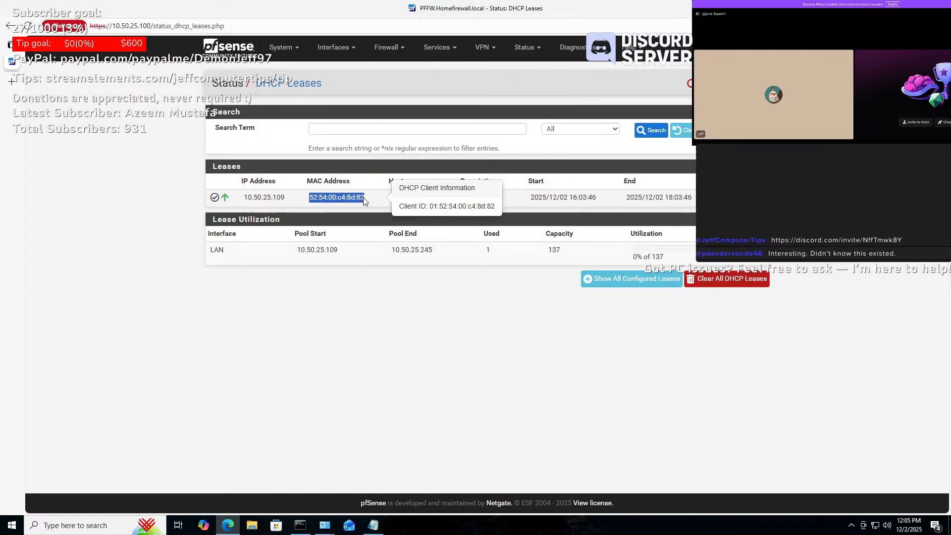
{"action": "left_click", "coordinate": [397, 312]}
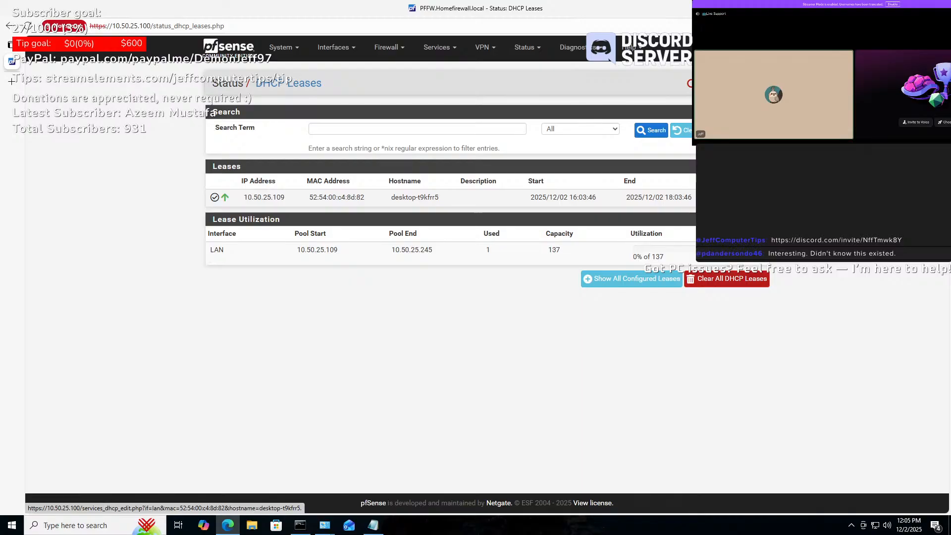
{"action": "left_click", "coordinate": [726, 197]}
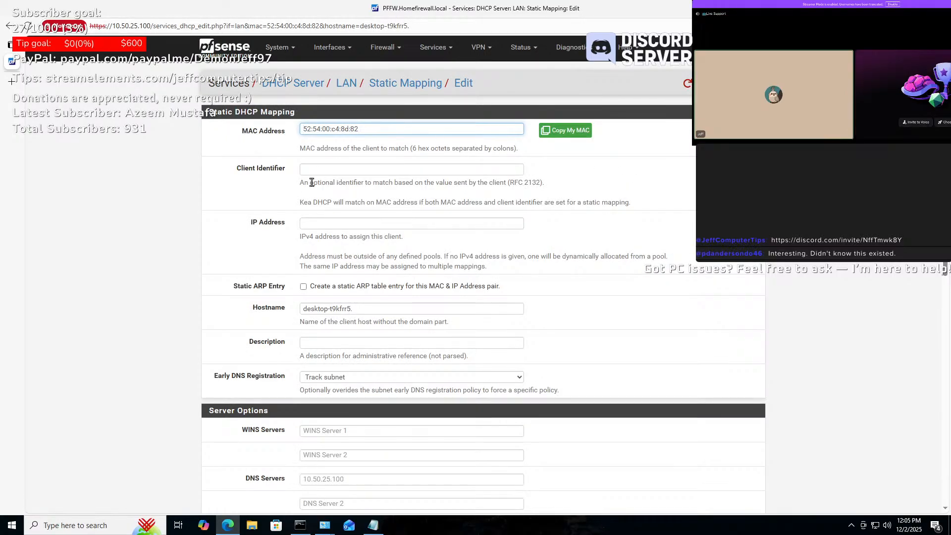
{"action": "left_click", "coordinate": [500, 225]}
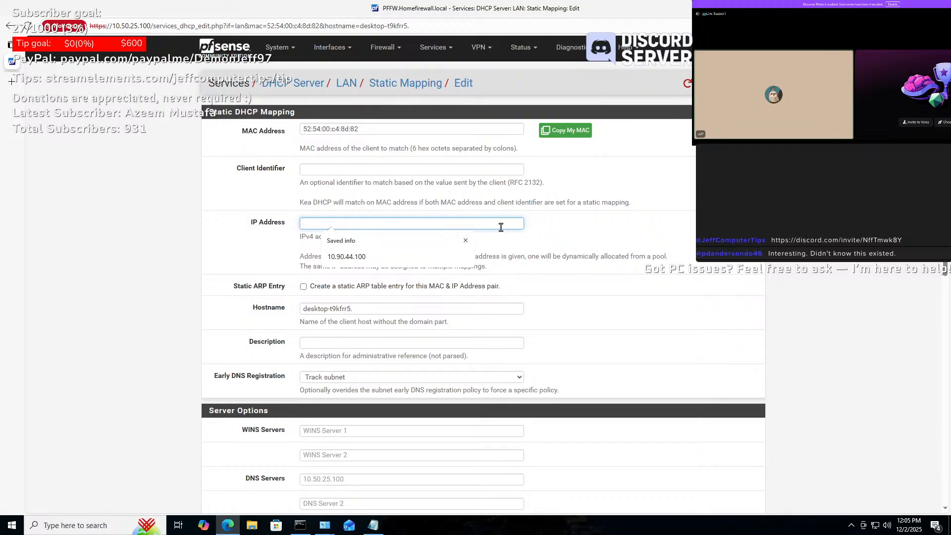
{"action": "left_click", "coordinate": [300, 525]}
{"action": "left_click", "coordinate": [300, 525]}
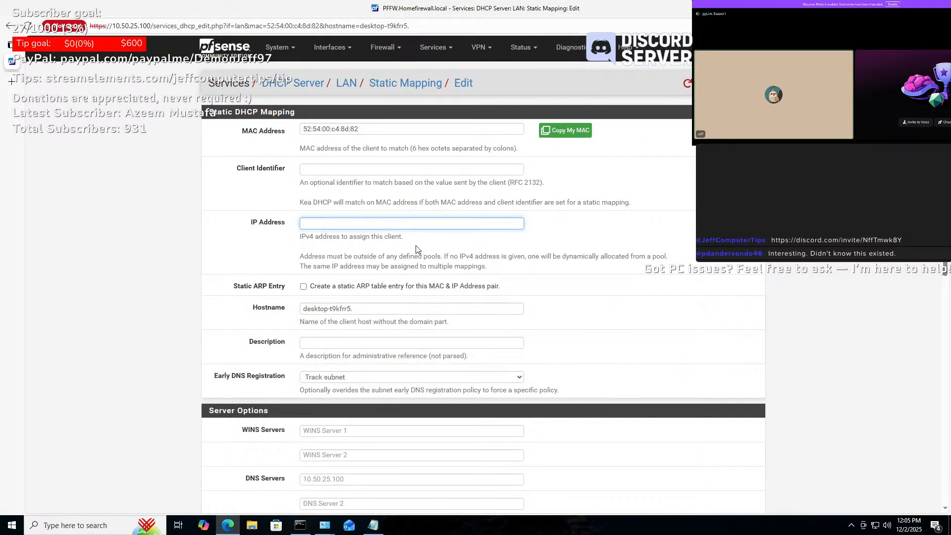
{"action": "left_click", "coordinate": [442, 49]}
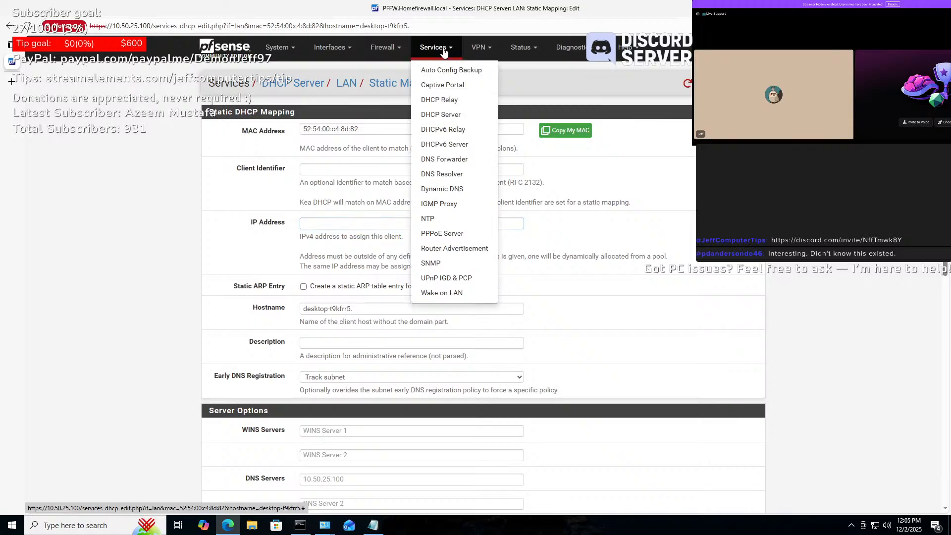
{"action": "left_click", "coordinate": [451, 116]}
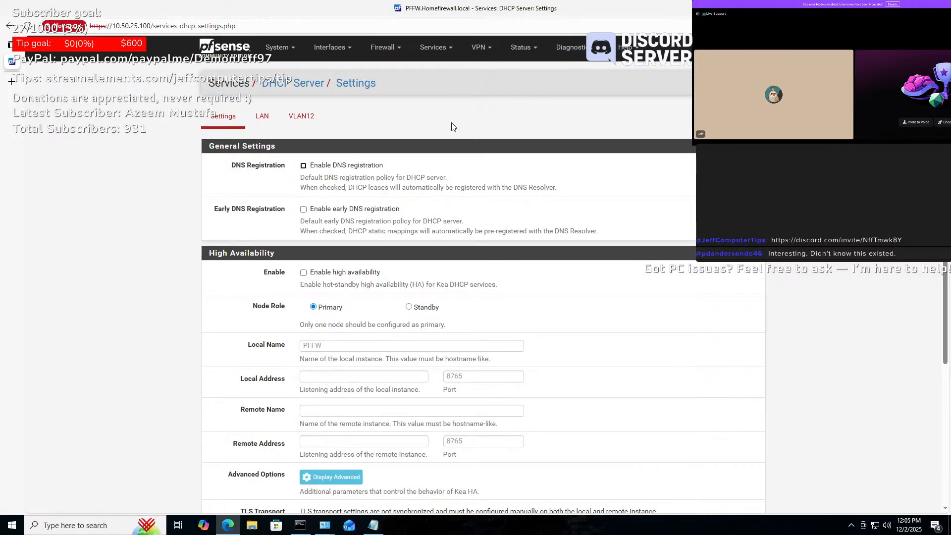
{"action": "left_click", "coordinate": [302, 116]}
{"action": "scroll", "coordinate": [481, 243], "scroll_direction": "down", "scroll_amount": 2}
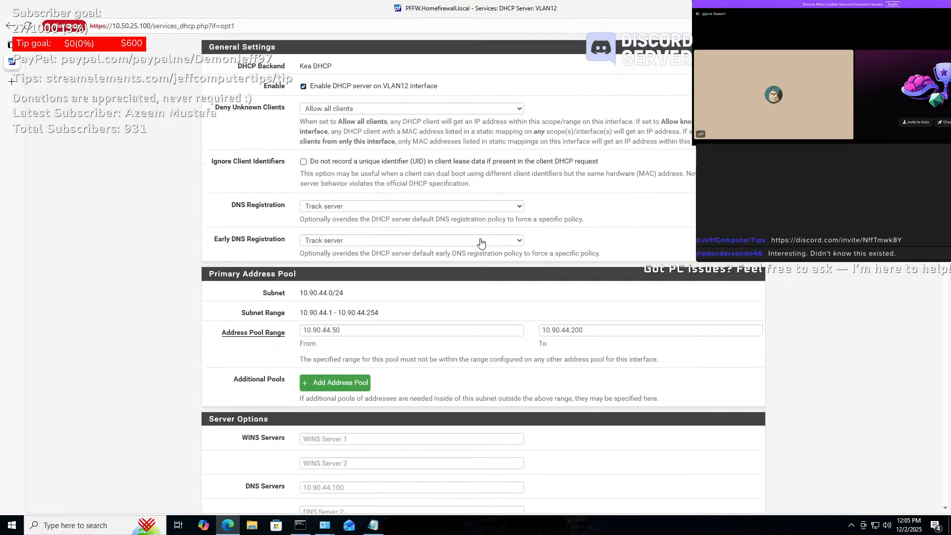
{"action": "double_click", "coordinate": [365, 330]}
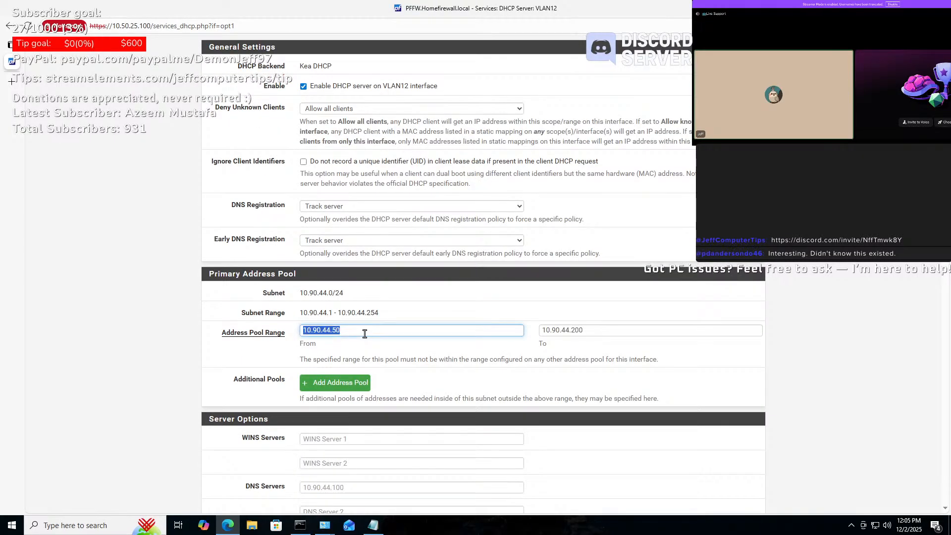
{"action": "scroll", "coordinate": [532, 234], "scroll_direction": "up", "scroll_amount": 2}
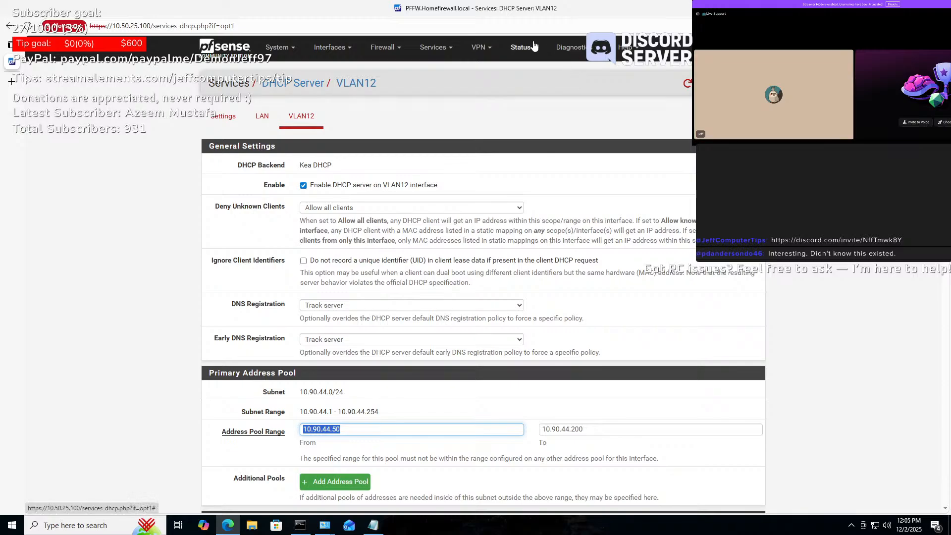
{"action": "left_click", "coordinate": [533, 46]}
{"action": "left_click", "coordinate": [541, 111]}
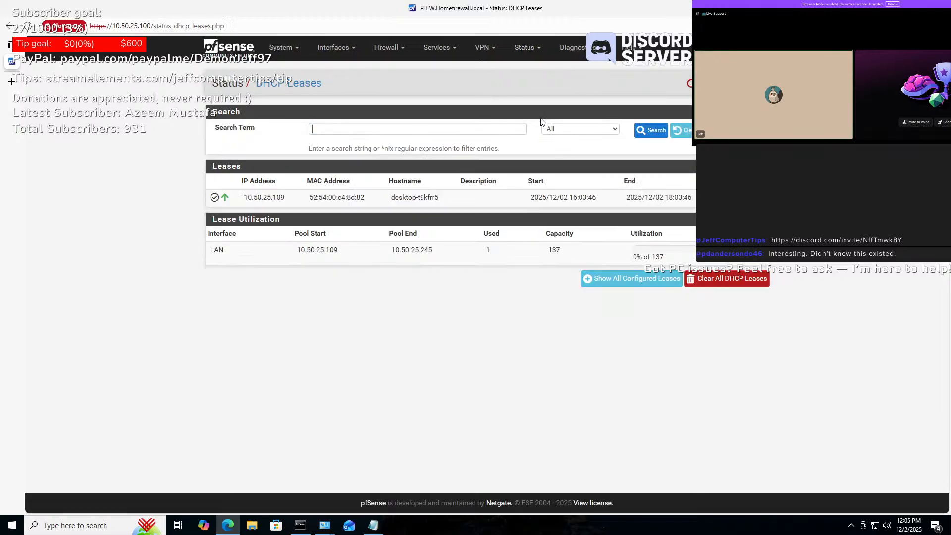
{"action": "left_click", "coordinate": [725, 197]}
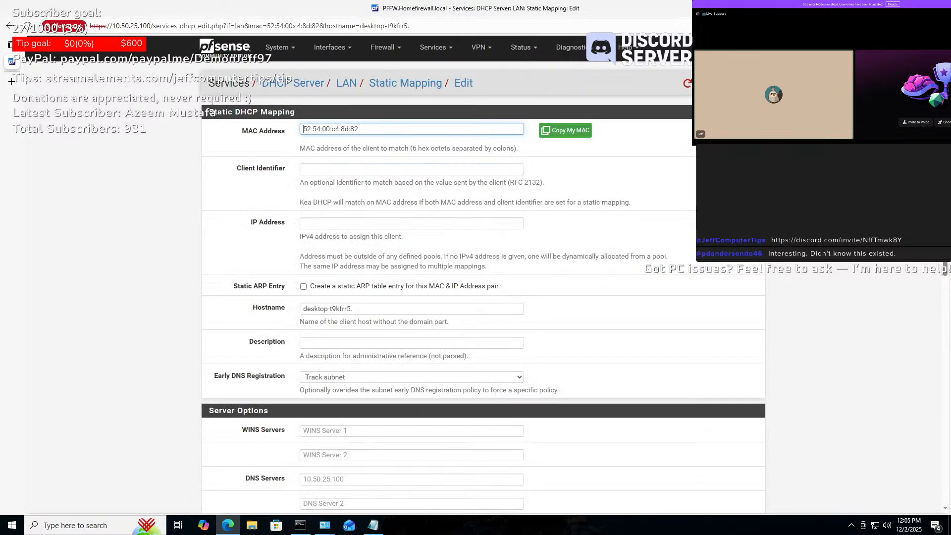
- Fill the static mapping with IP 10.90.44.50, hostname WINDOWS10 and description TEST, and save
{"action": "left_click", "coordinate": [347, 224]}
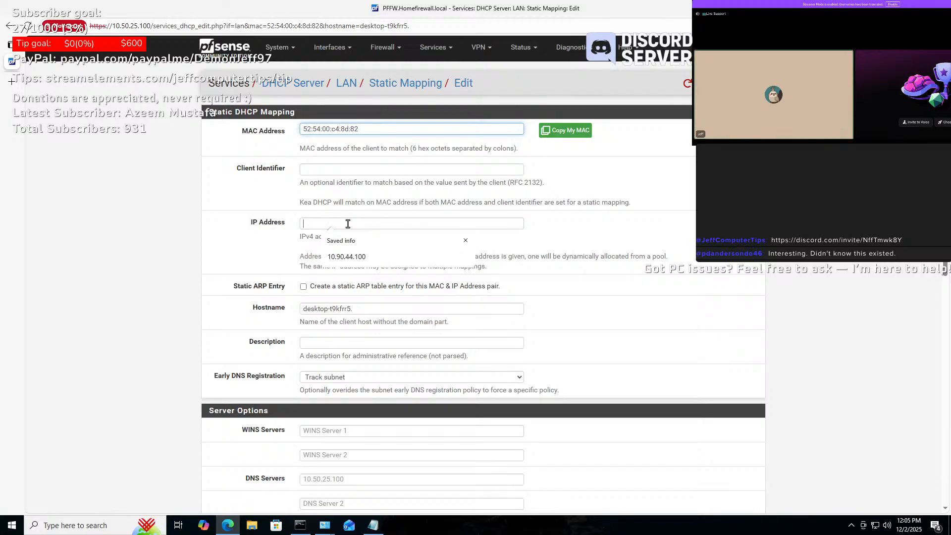
{"action": "type", "text": "10.90.44.50"}
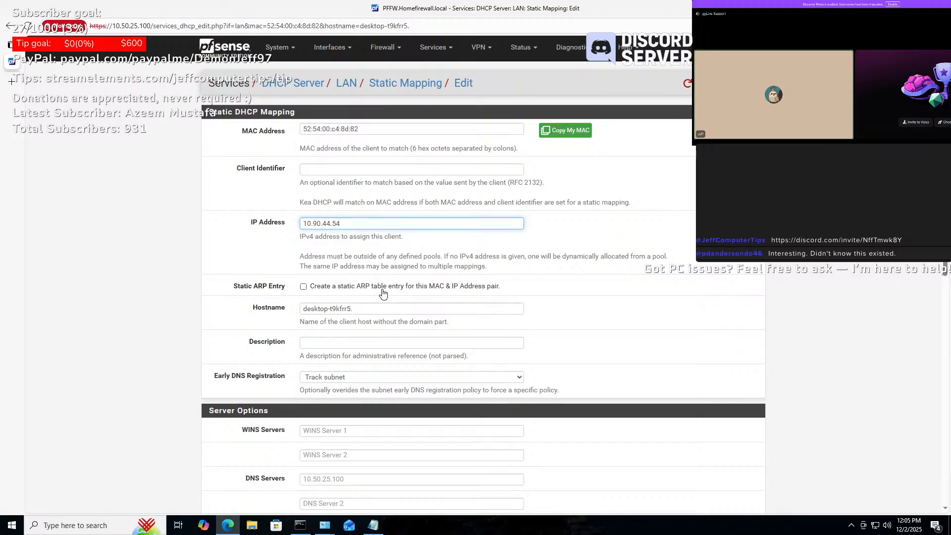
{"action": "left_click", "coordinate": [373, 308]}
{"action": "key", "text": "ctrl+a"}
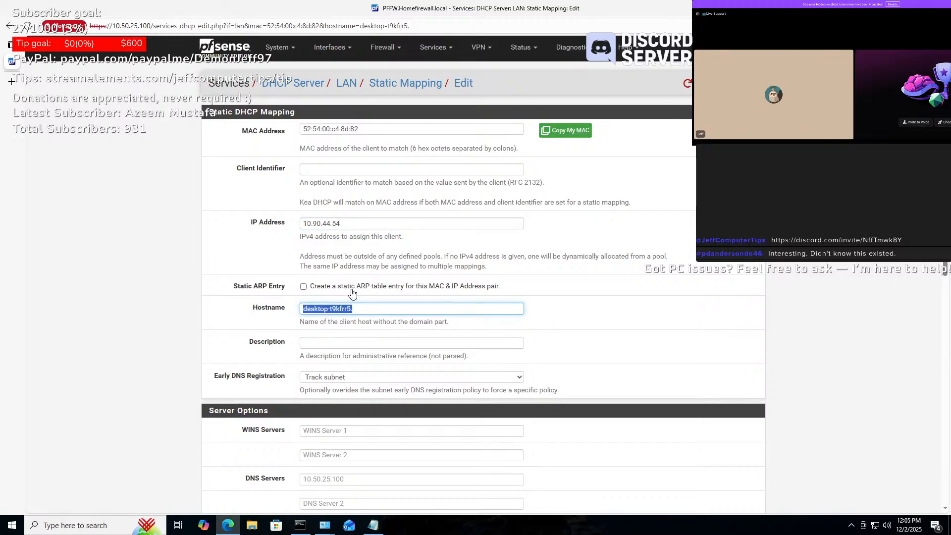
{"action": "type", "text": "WINDOWS10"}
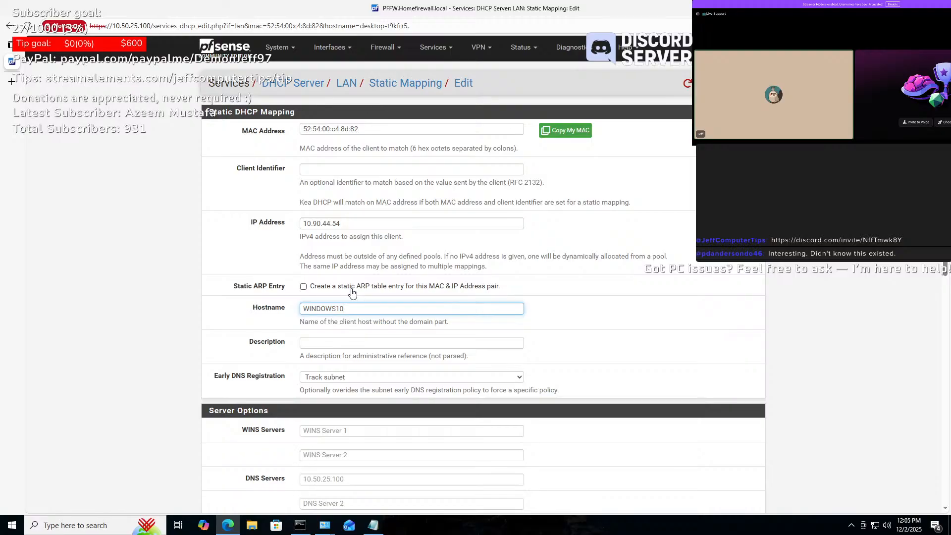
{"action": "left_click", "coordinate": [444, 344]}
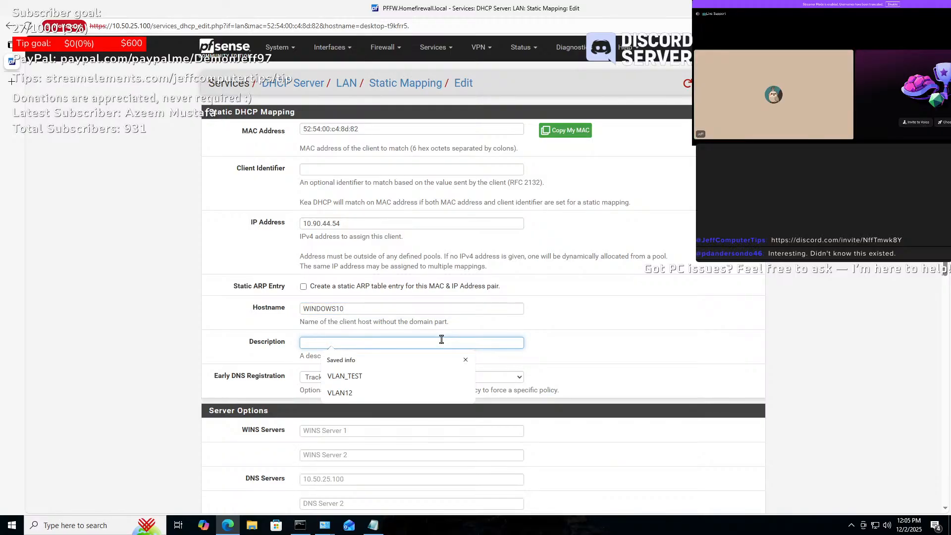
{"action": "type", "text": "TETS"}
{"action": "key", "text": "BackSpace"}
{"action": "key", "text": "BackSpace"}
{"action": "type", "text": "ST"}
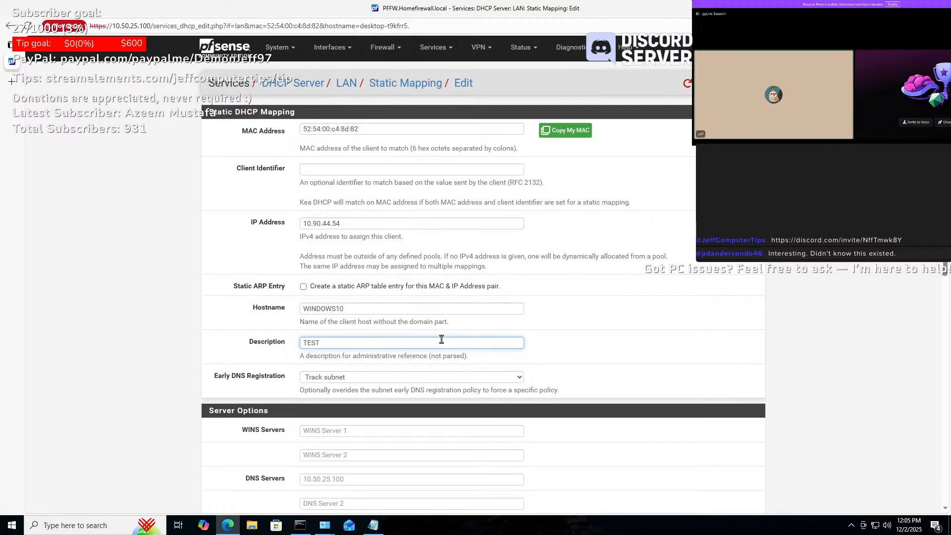
{"action": "scroll", "coordinate": [505, 339], "scroll_direction": "down", "scroll_amount": 1}
{"action": "scroll", "coordinate": [505, 339], "scroll_direction": "down", "scroll_amount": 7}
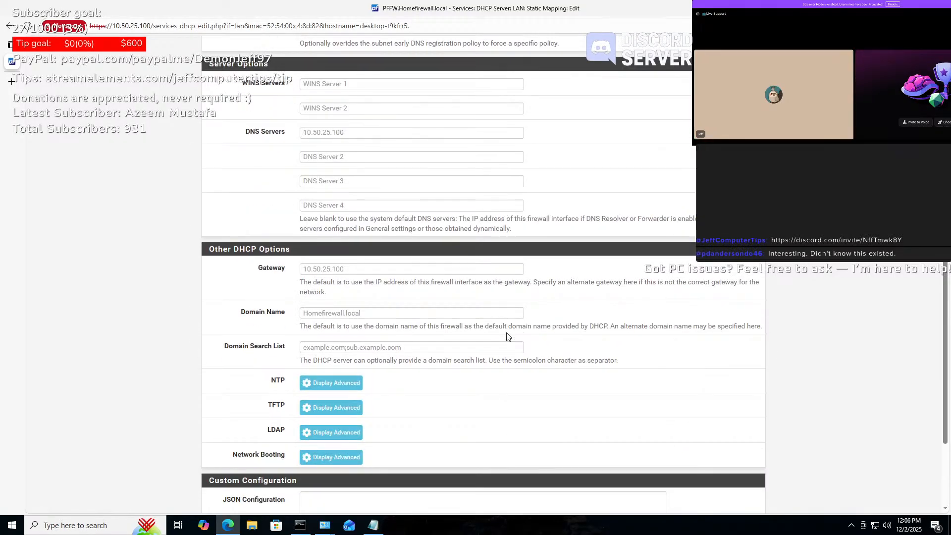
{"action": "scroll", "coordinate": [507, 337], "scroll_direction": "down", "scroll_amount": 3}
{"action": "left_click", "coordinate": [327, 464]}
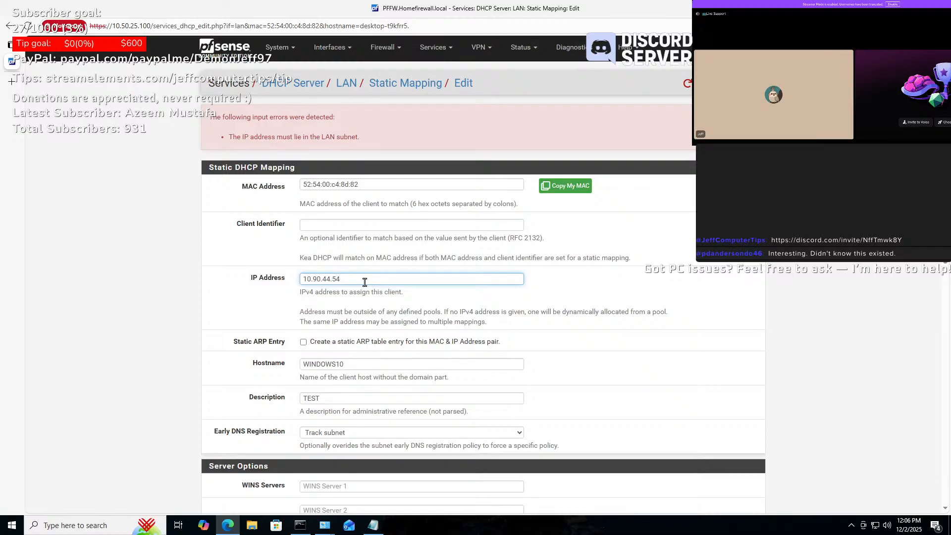
- Change the address to 10.90.44.201, save again, then go back to the LAN DHCP settings
{"action": "key", "text": "BackSpace"}
{"action": "key", "text": "BackSpace"}
{"action": "type", "text": "201"}
{"action": "scroll", "coordinate": [378, 306], "scroll_direction": "down", "scroll_amount": 10}
{"action": "left_click", "coordinate": [319, 462]}
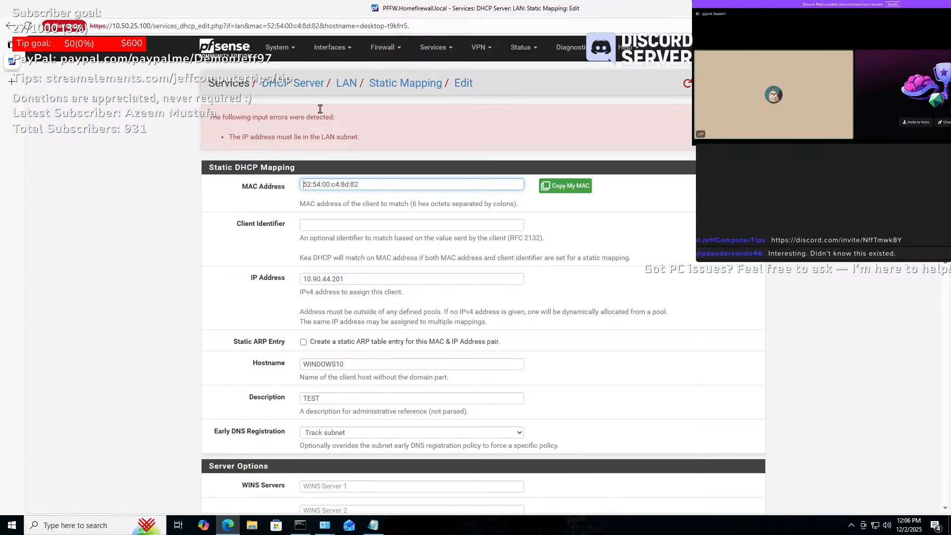
{"action": "left_click", "coordinate": [346, 83]}
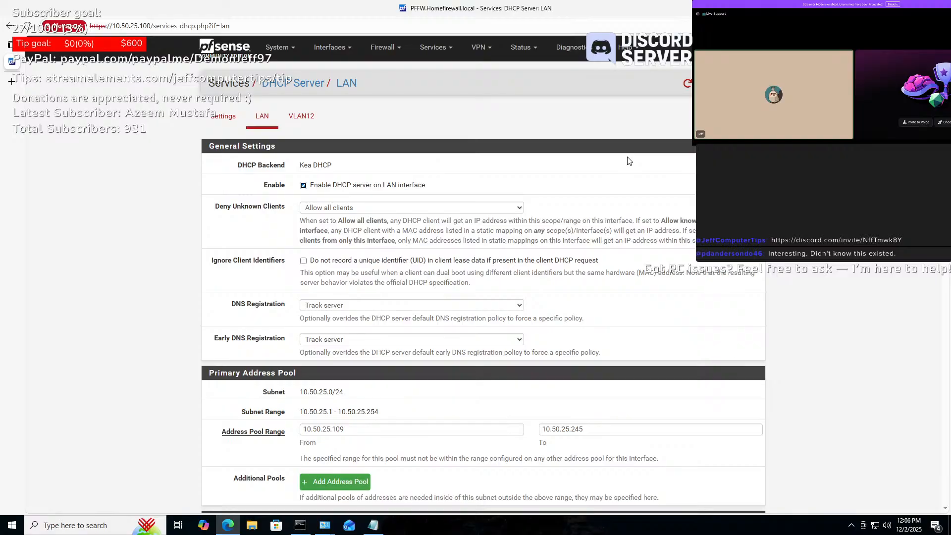
- Check the VLAN12 DHCP pool, return to Status > DHCP Leases, and exit the VM's fullscreen
{"action": "left_click", "coordinate": [311, 123]}
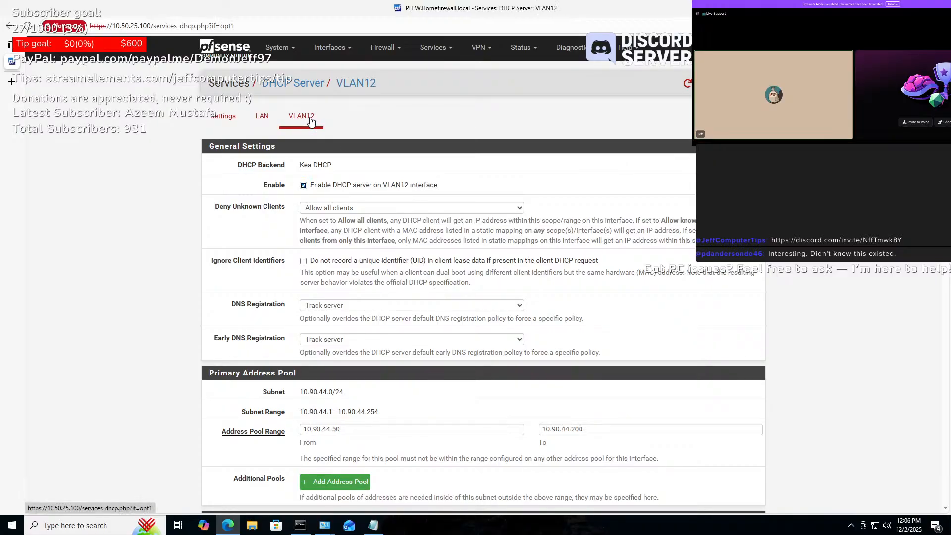
{"action": "scroll", "coordinate": [584, 226], "scroll_direction": "down", "scroll_amount": 2}
{"action": "scroll", "coordinate": [570, 198], "scroll_direction": "up", "scroll_amount": 2}
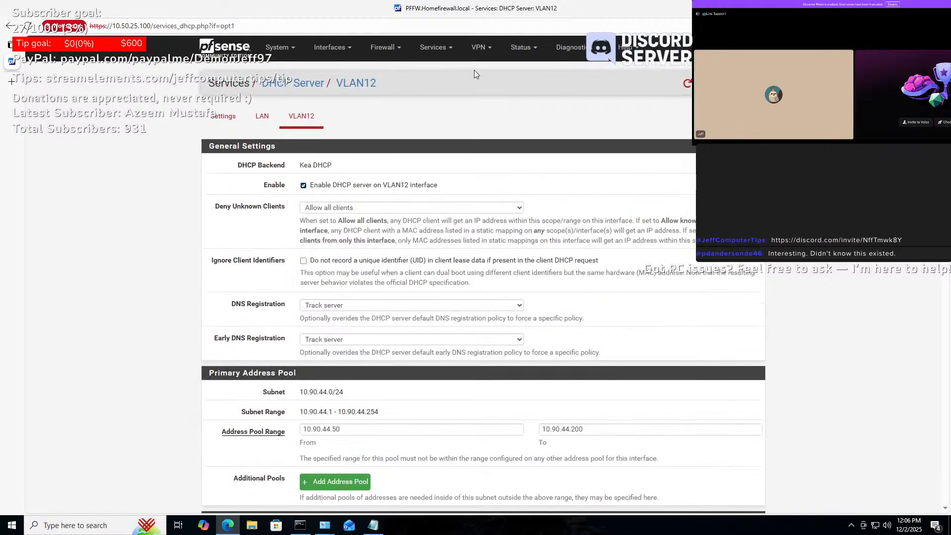
{"action": "left_click", "coordinate": [524, 48]}
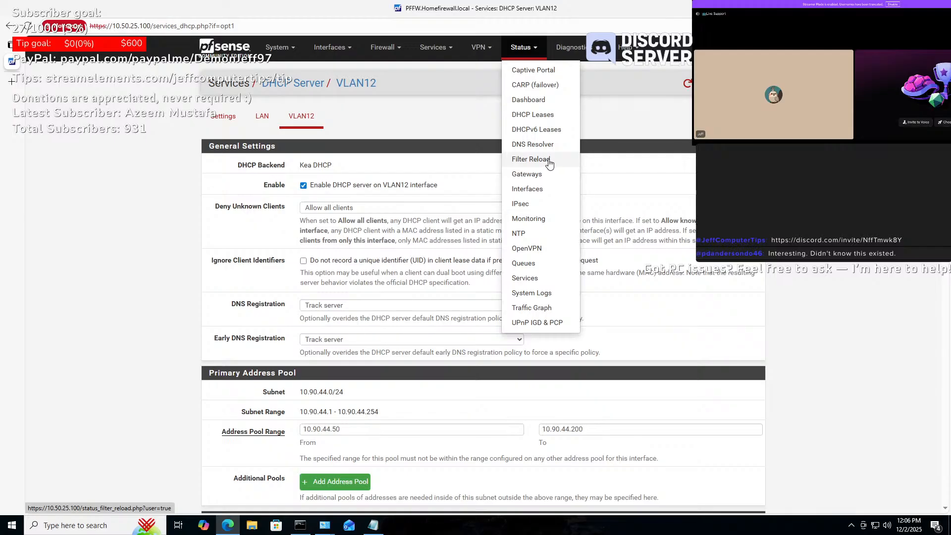
{"action": "left_click", "coordinate": [545, 121]}
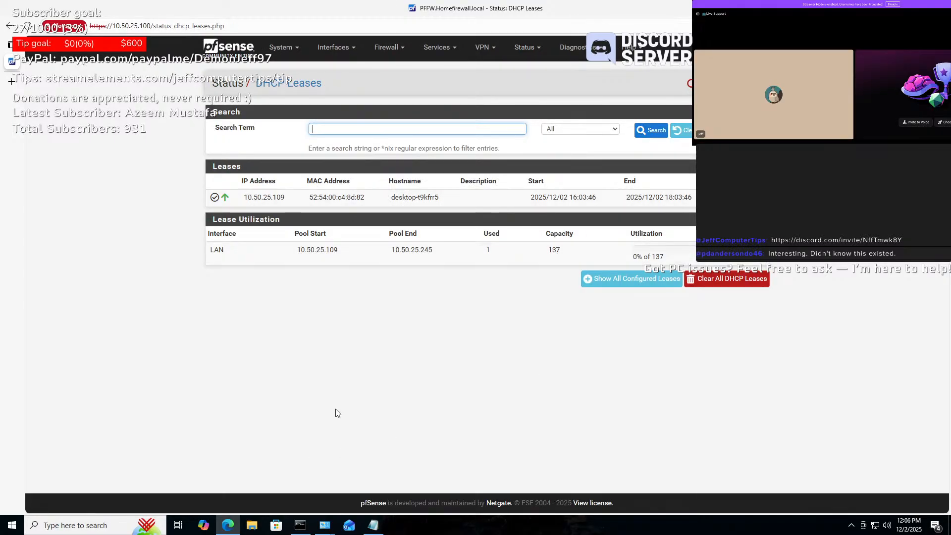
{"action": "left_click", "coordinate": [469, 13]}
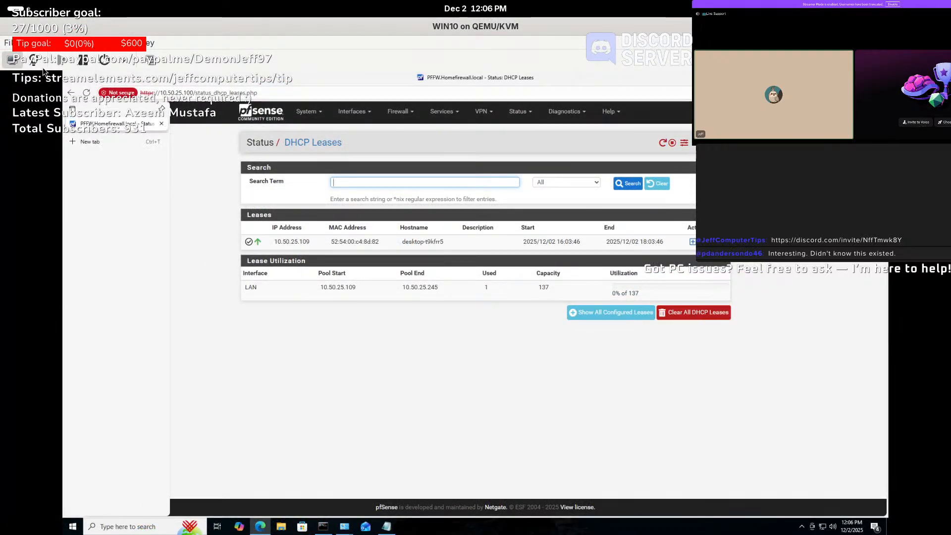
- Inspect the WIN10 NIC :c4:8d:82 details and XML, confirming its Windows_Network source
{"action": "left_click", "coordinate": [41, 60]}
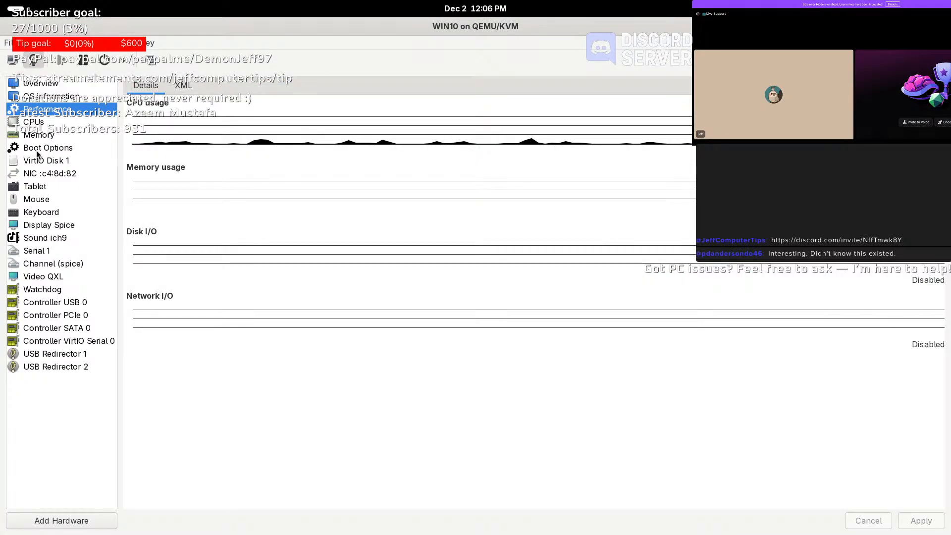
{"action": "left_click", "coordinate": [48, 173]}
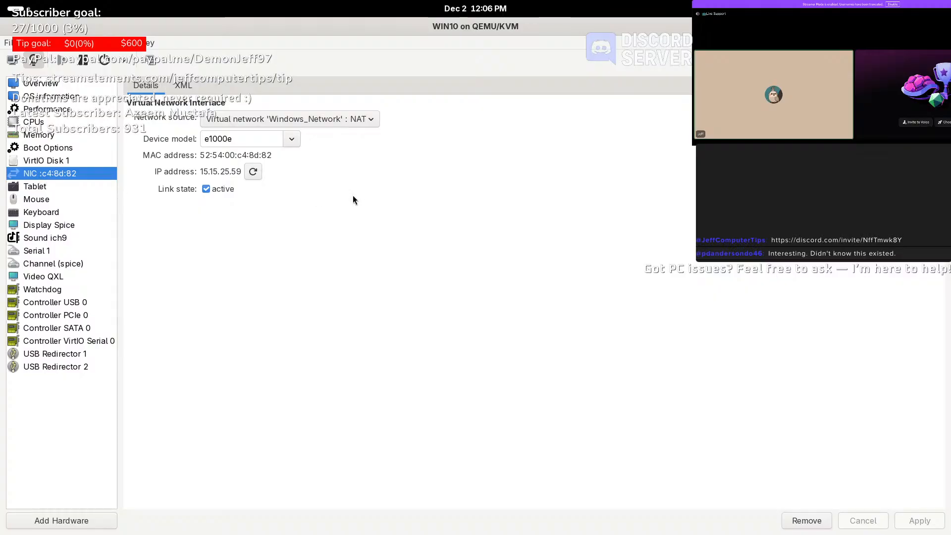
{"action": "left_click", "coordinate": [180, 85]}
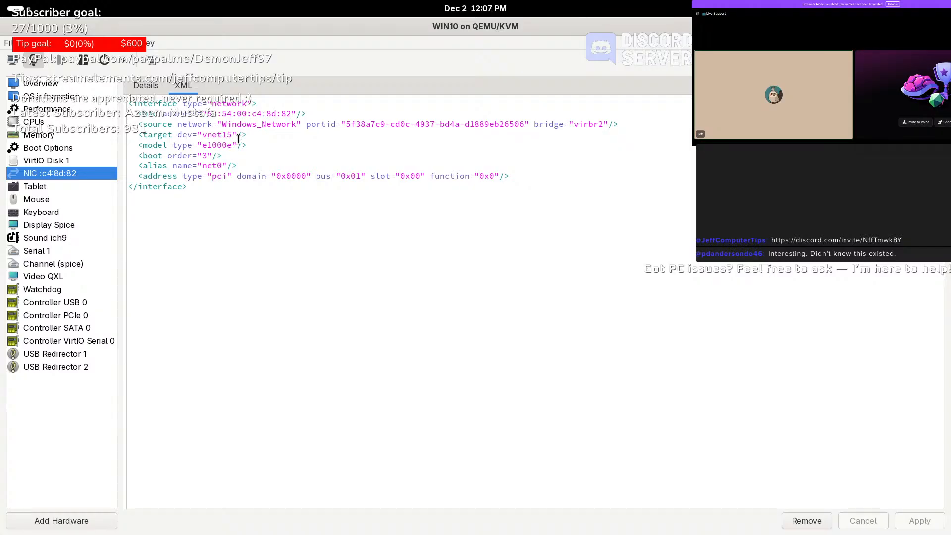
{"action": "left_click", "coordinate": [145, 86]}
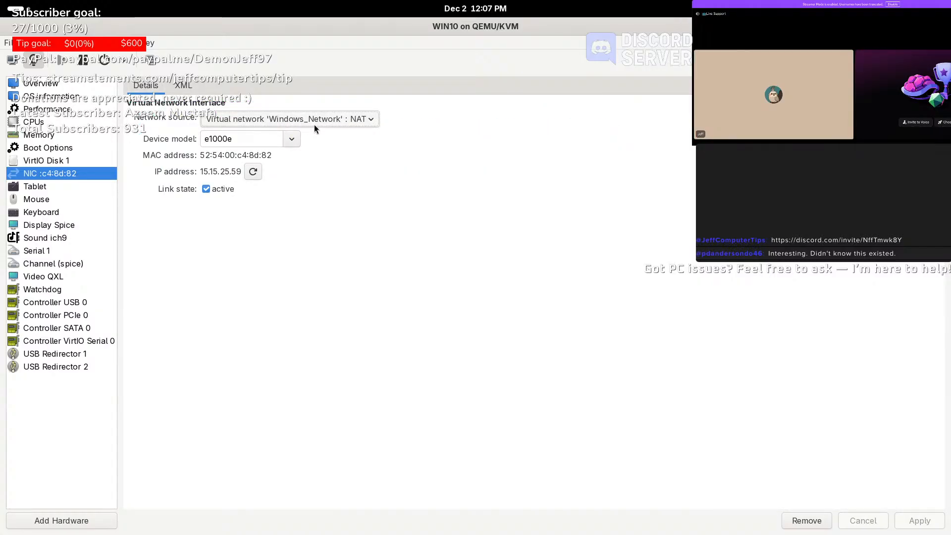
{"action": "left_click", "coordinate": [351, 122]}
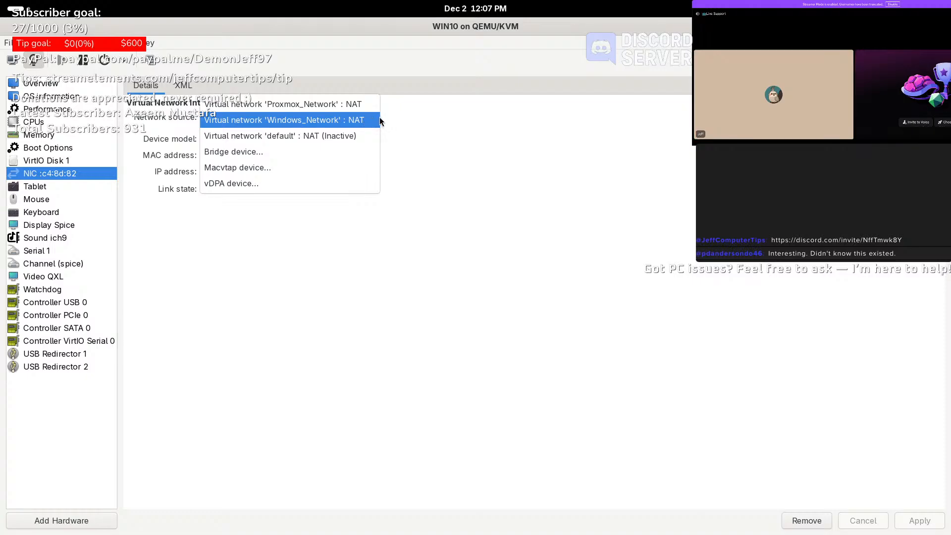
{"action": "left_click", "coordinate": [200, 85]}
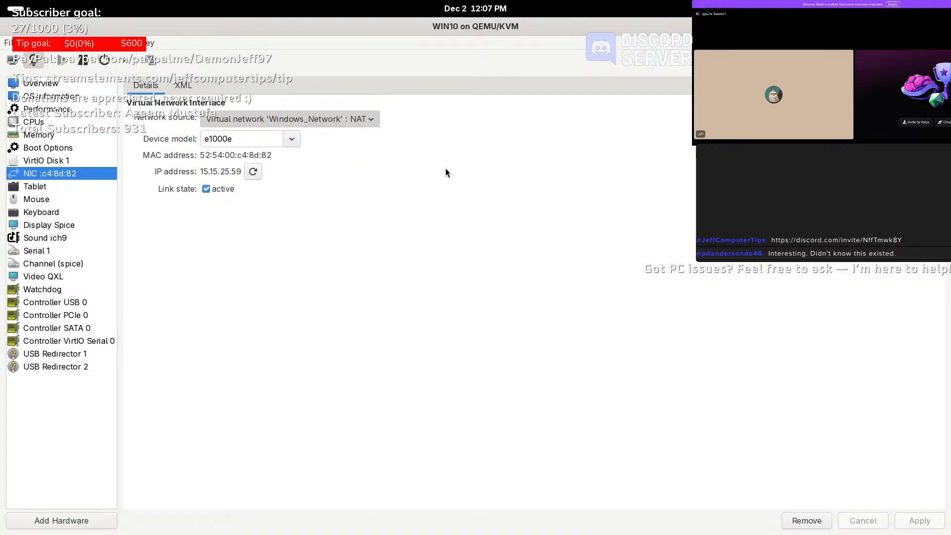
{"action": "left_click", "coordinate": [189, 88]}
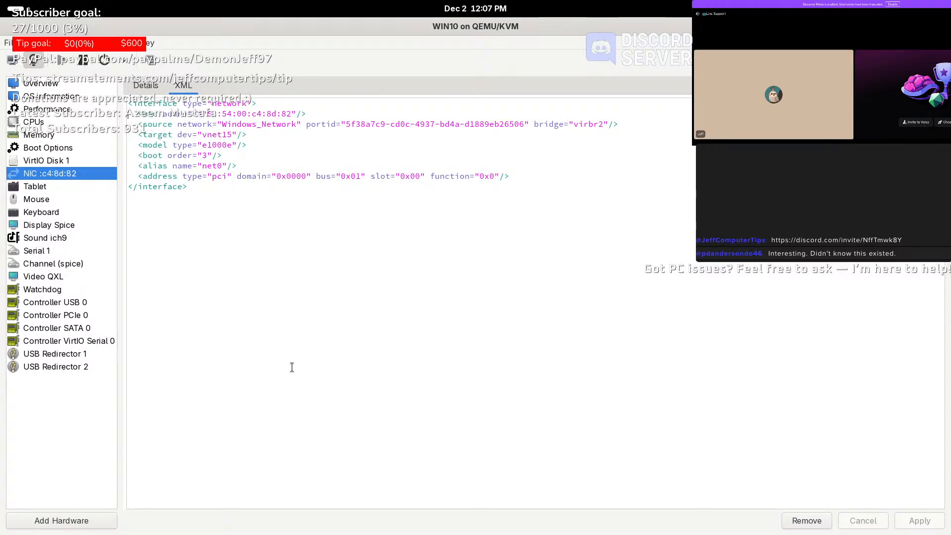
- Search 'does virtual manager handle vlans ?' and read through the expanded AI answer
{"action": "mouse_move", "coordinate": [0, 0]}
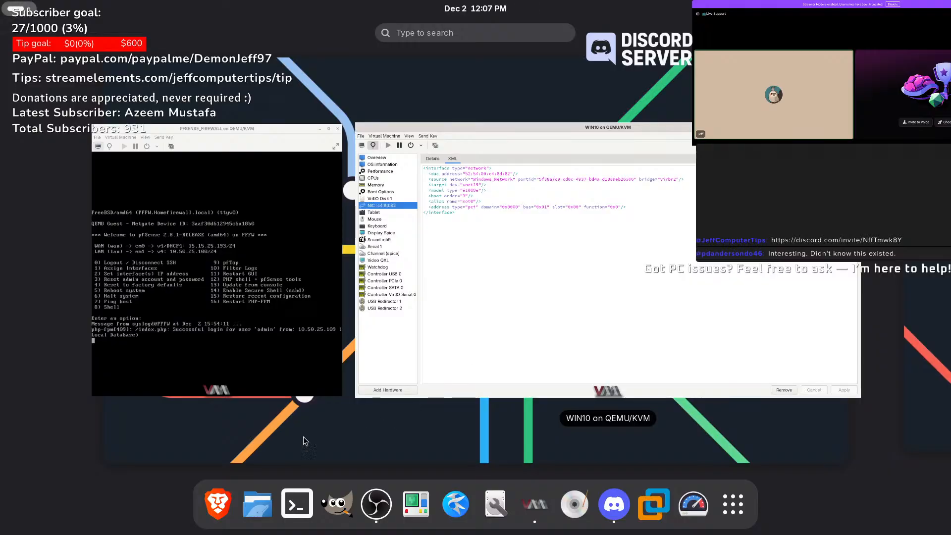
{"action": "left_click", "coordinate": [218, 504]}
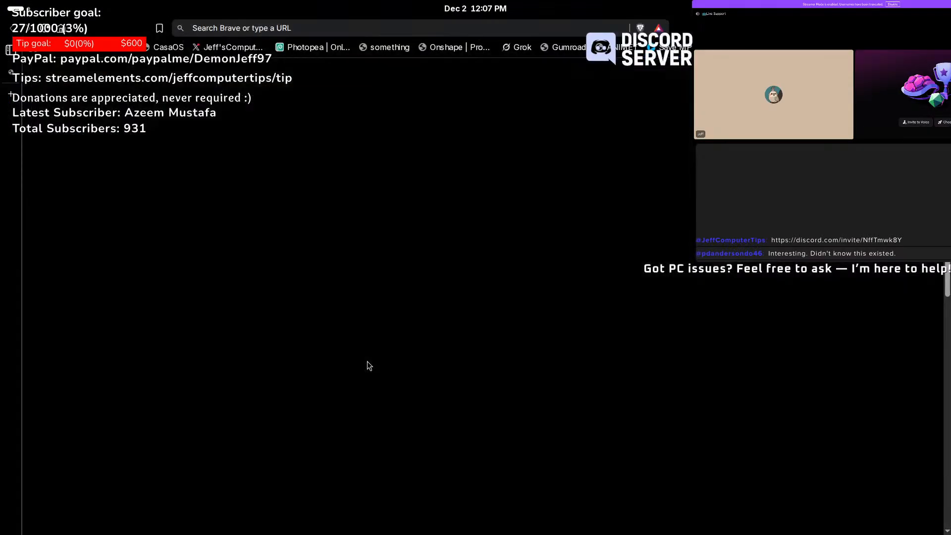
{"action": "type", "text": "does "}
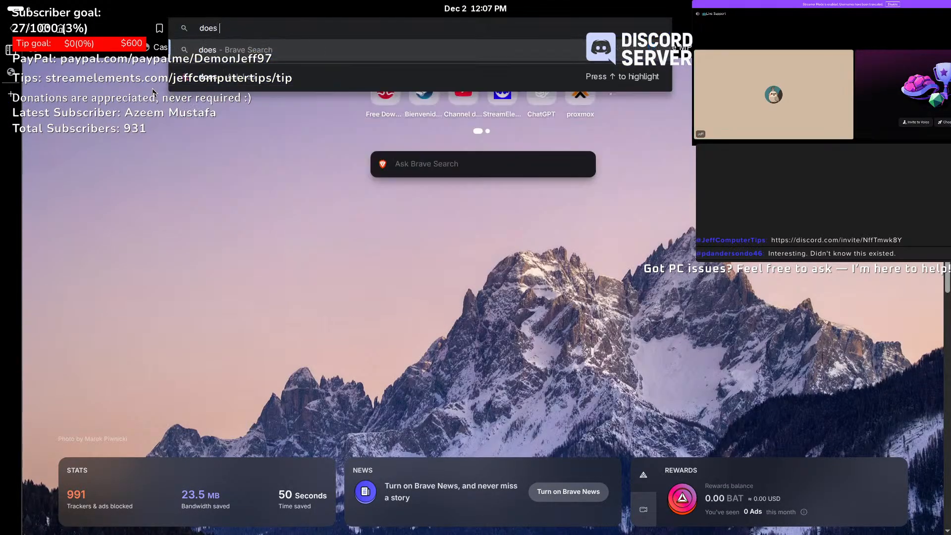
{"action": "type", "text": "virtual man"}
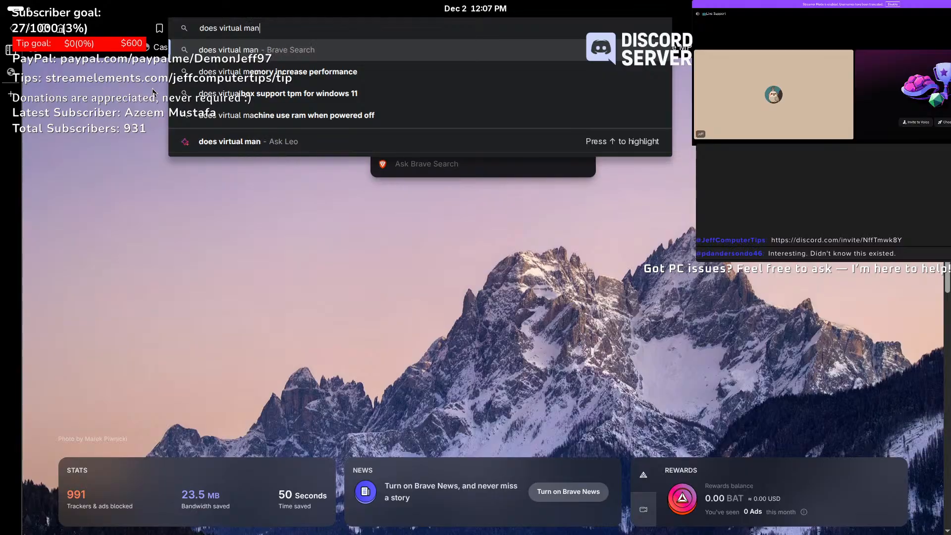
{"action": "type", "text": "ager handle vlans "}
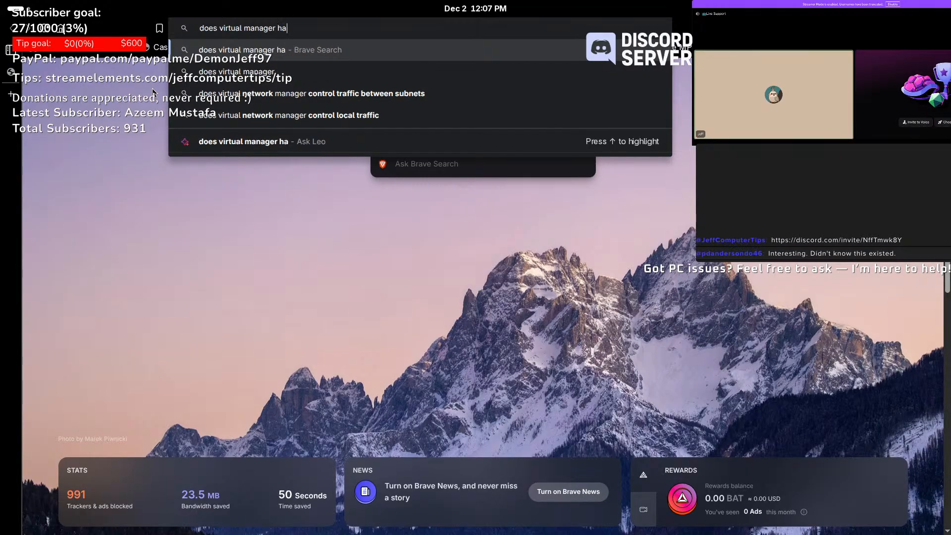
{"action": "type", "text": "?"}
{"action": "key", "text": "Return"}
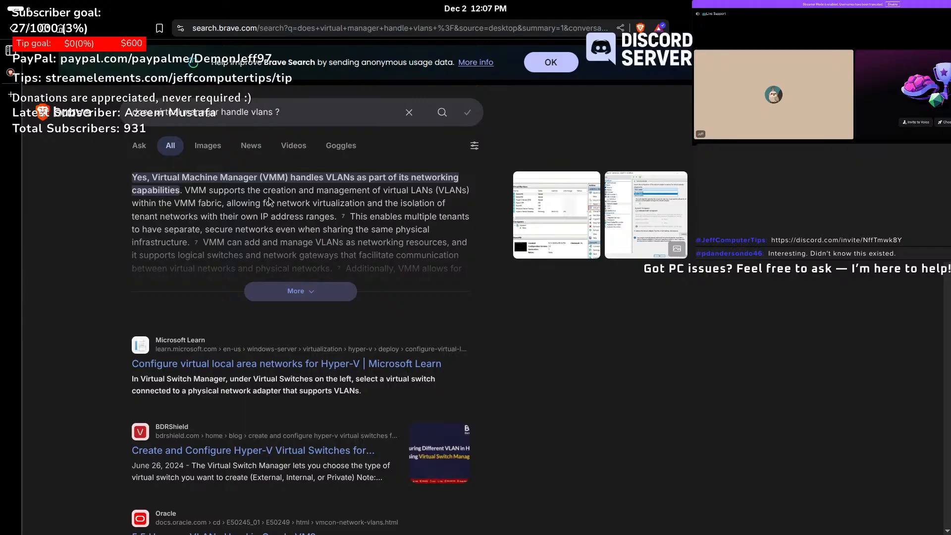
{"action": "left_click", "coordinate": [304, 297]}
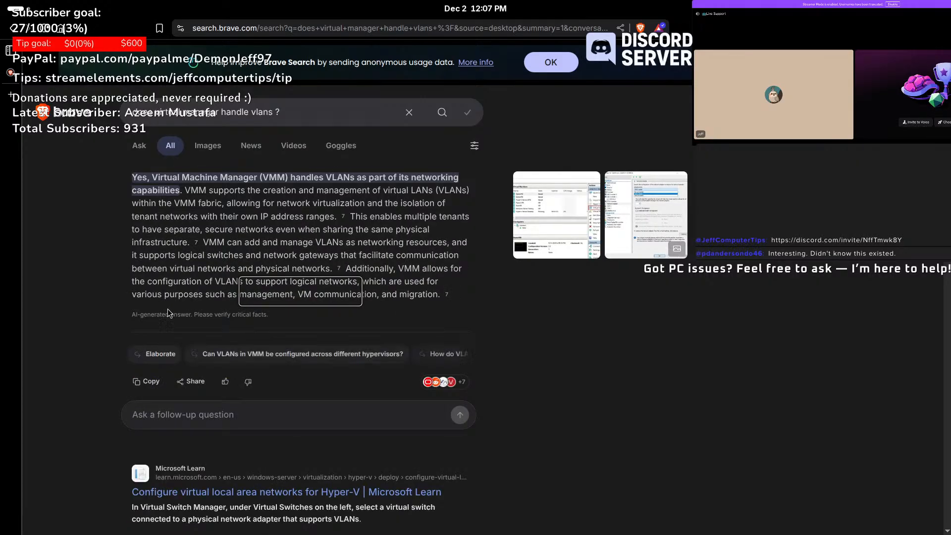
{"action": "scroll", "coordinate": [377, 291], "scroll_direction": "down", "scroll_amount": 6}
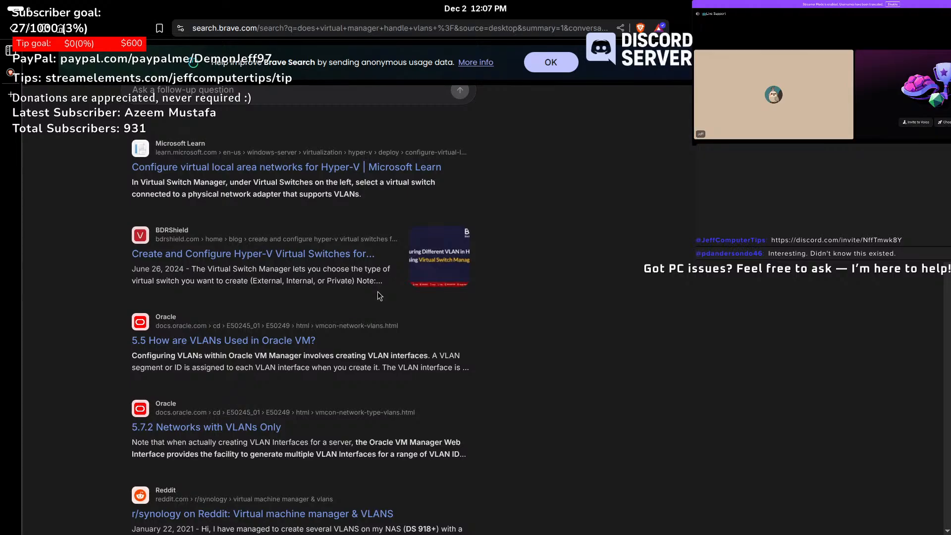
{"action": "scroll", "coordinate": [378, 292], "scroll_direction": "up", "scroll_amount": 1}
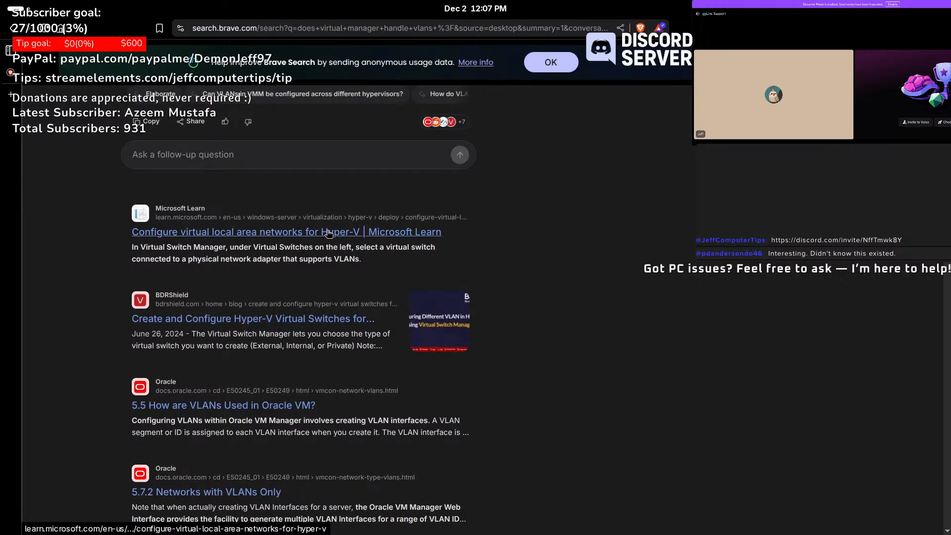
{"action": "scroll", "coordinate": [520, 282], "scroll_direction": "down", "scroll_amount": 6}
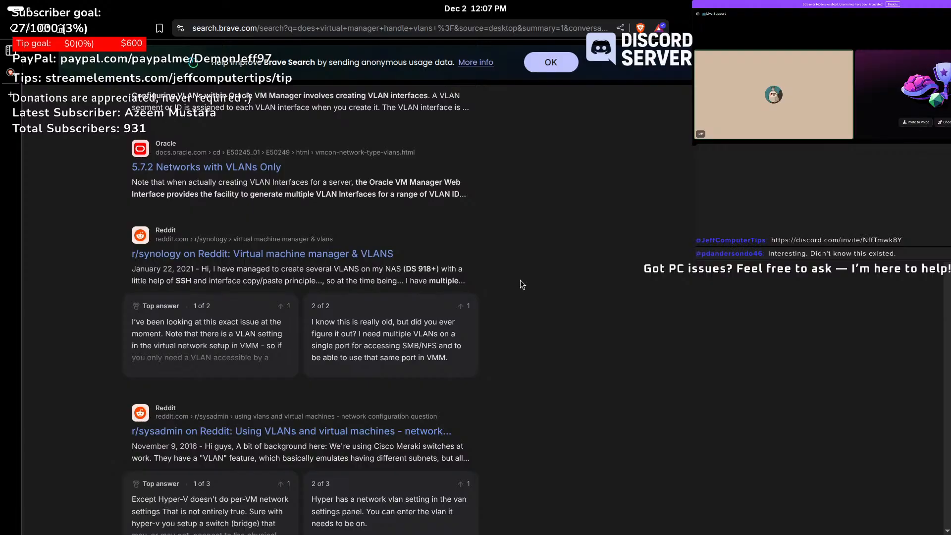
{"action": "scroll", "coordinate": [561, 299], "scroll_direction": "down", "scroll_amount": 1}
{"action": "scroll", "coordinate": [559, 296], "scroll_direction": "down", "scroll_amount": 10}
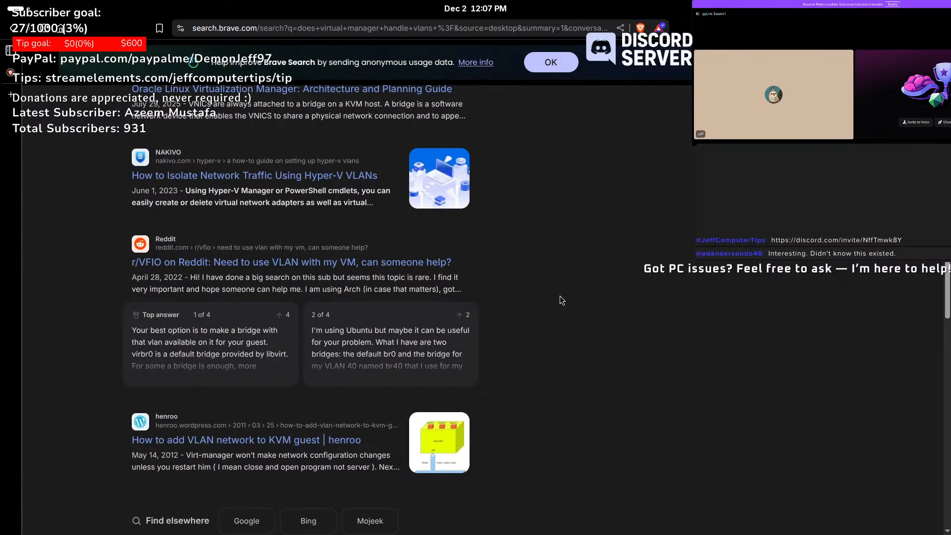
{"action": "scroll", "coordinate": [559, 296], "scroll_direction": "up", "scroll_amount": 15}
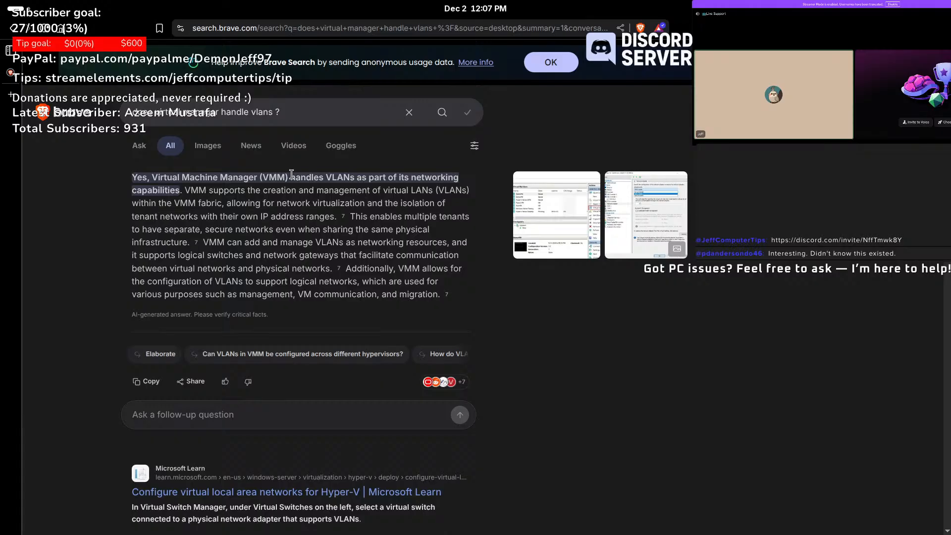
{"action": "scroll", "coordinate": [396, 308], "scroll_direction": "down", "scroll_amount": 5}
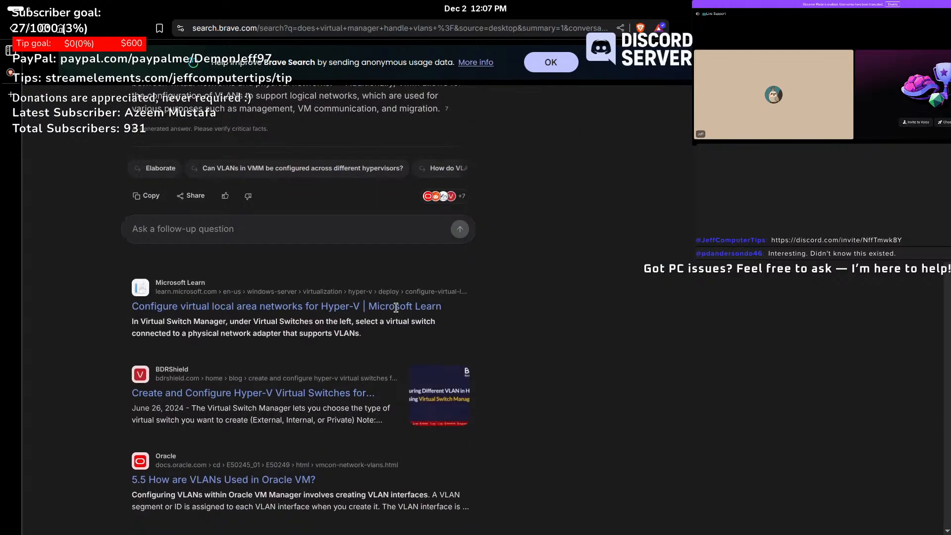
{"action": "scroll", "coordinate": [396, 308], "scroll_direction": "up", "scroll_amount": 5}
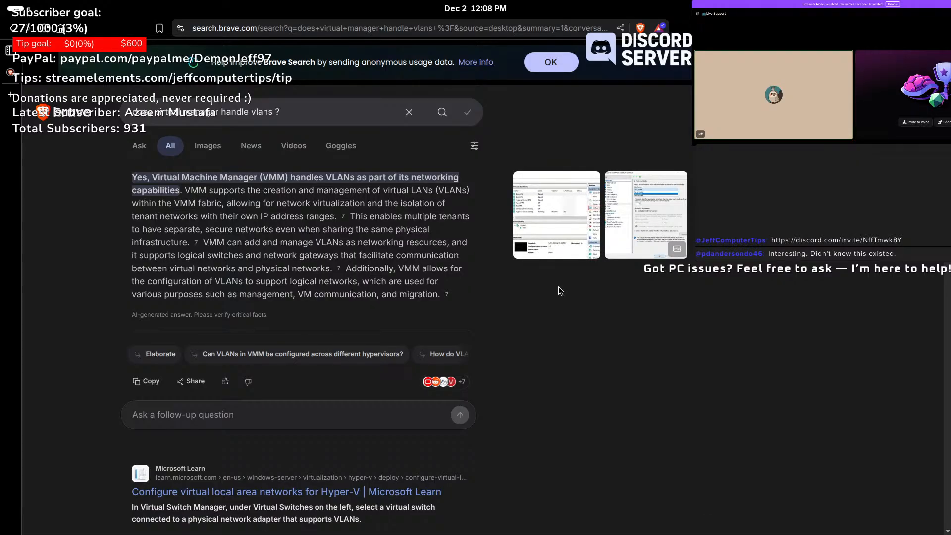
{"action": "scroll", "coordinate": [557, 286], "scroll_direction": "down", "scroll_amount": 8}
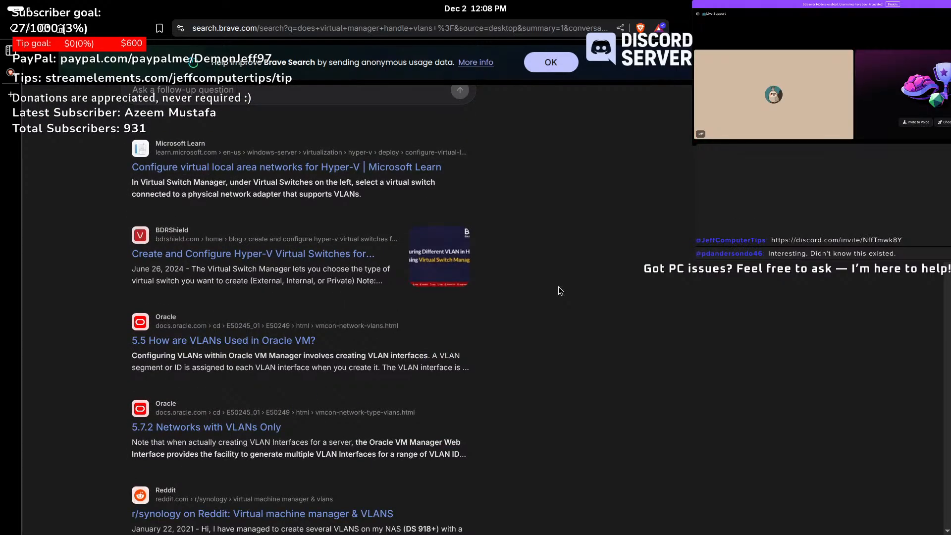
{"action": "scroll", "coordinate": [557, 286], "scroll_direction": "down", "scroll_amount": 3}
{"action": "scroll", "coordinate": [558, 286], "scroll_direction": "down", "scroll_amount": 4}
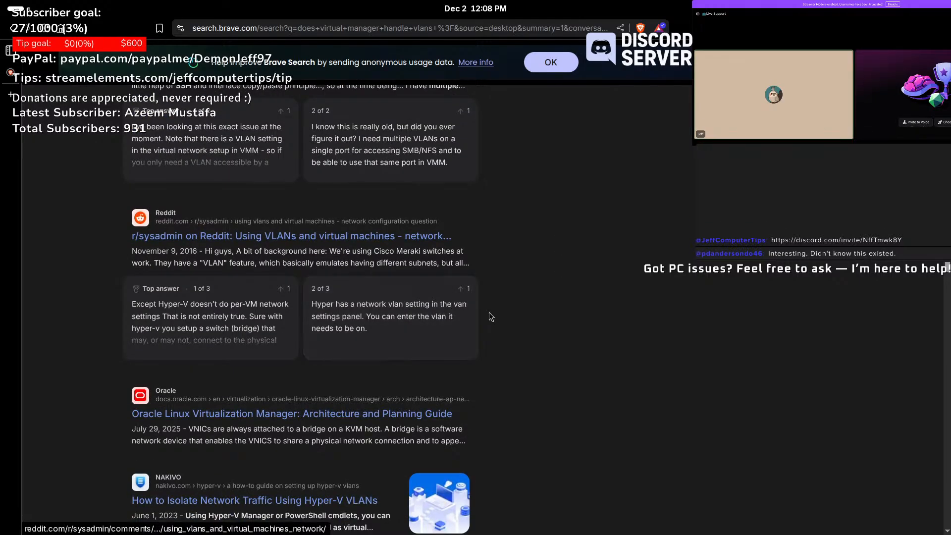
{"action": "scroll", "coordinate": [489, 312], "scroll_direction": "down", "scroll_amount": 5}
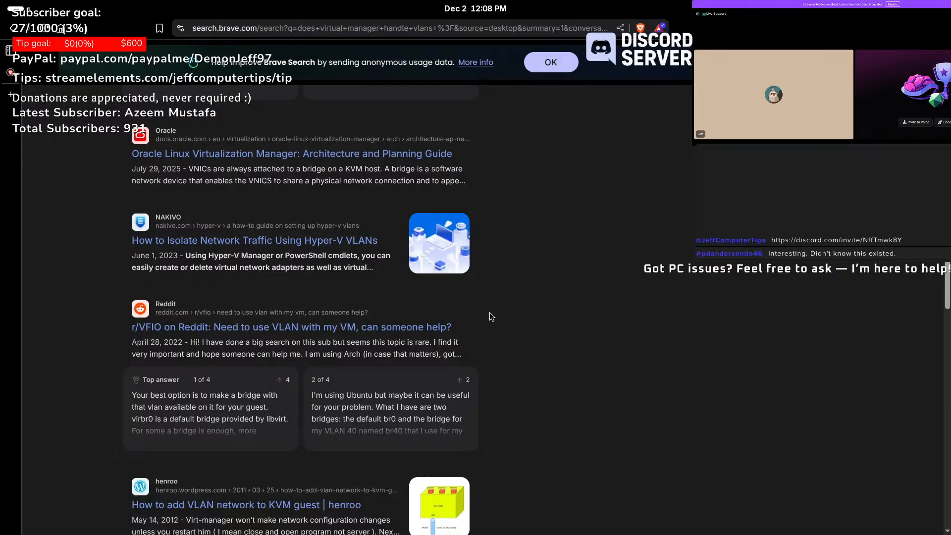
{"action": "scroll", "coordinate": [489, 316], "scroll_direction": "down", "scroll_amount": 6}
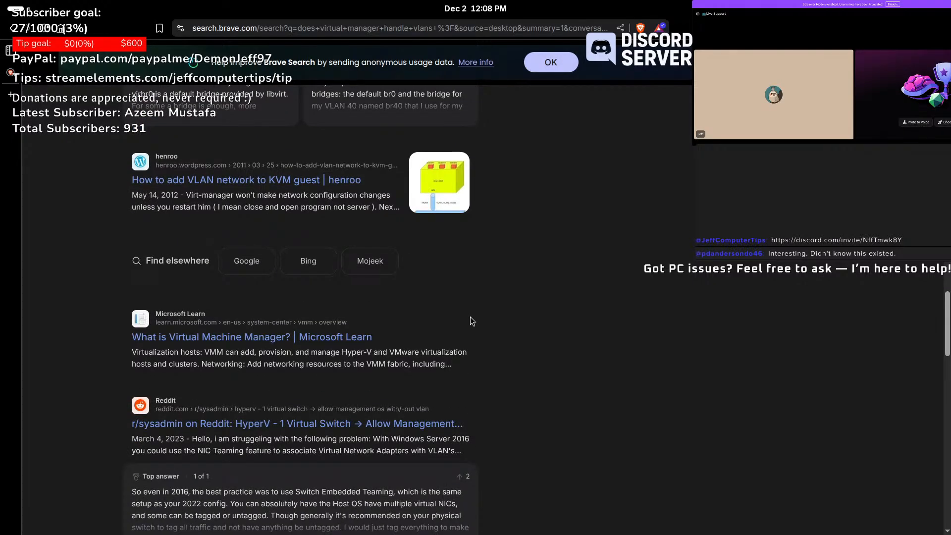
- Revise the search query by adding 'libvirt' and run it again
{"action": "key", "text": "super"}
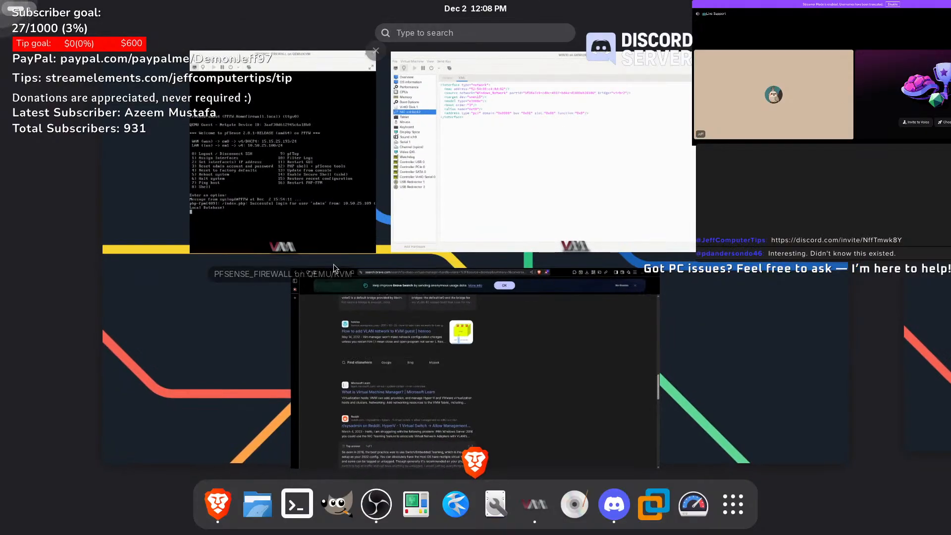
{"action": "left_click", "coordinate": [446, 376]}
{"action": "scroll", "coordinate": [345, 112], "scroll_direction": "down", "scroll_amount": 10}
{"action": "scroll", "coordinate": [345, 112], "scroll_direction": "up", "scroll_amount": 10}
{"action": "left_click", "coordinate": [256, 108]}
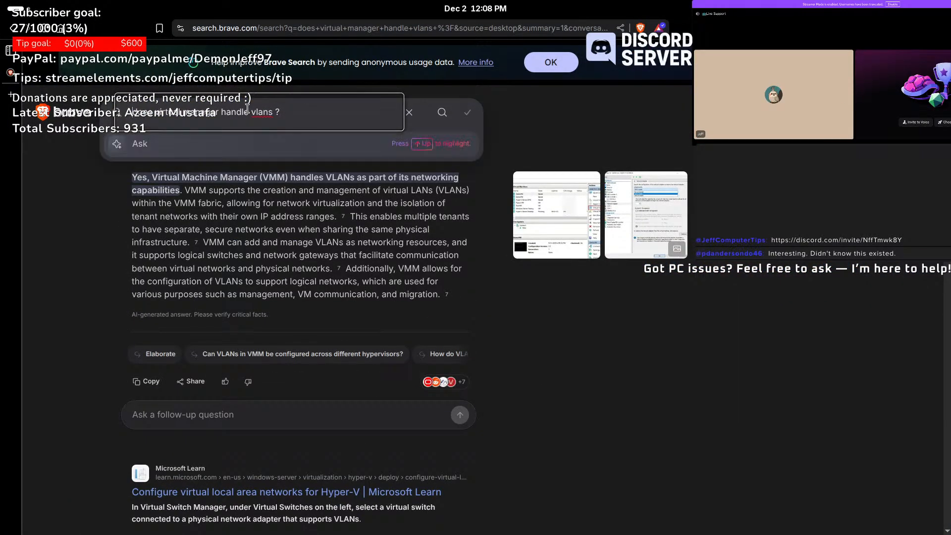
{"action": "left_click", "coordinate": [157, 112]}
{"action": "type", "text": "lib"}
{"action": "type", "text": "virt"}
{"action": "key", "text": "Return"}
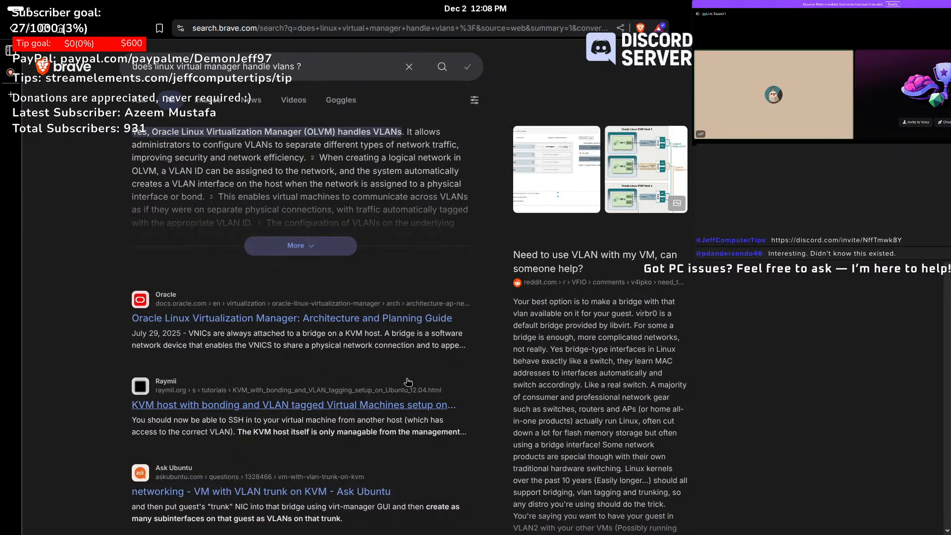
- Show the WIN10 VM's network interface details and close the browser window
{"action": "mouse_move", "coordinate": [2, 5]}
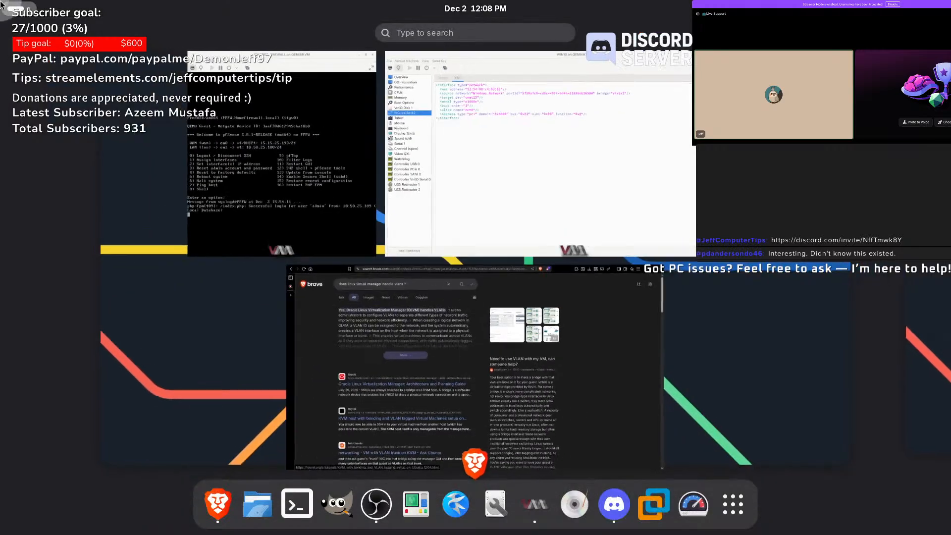
{"action": "left_click", "coordinate": [530, 217]}
{"action": "left_click", "coordinate": [146, 86]}
{"action": "mouse_move", "coordinate": [1, 5]}
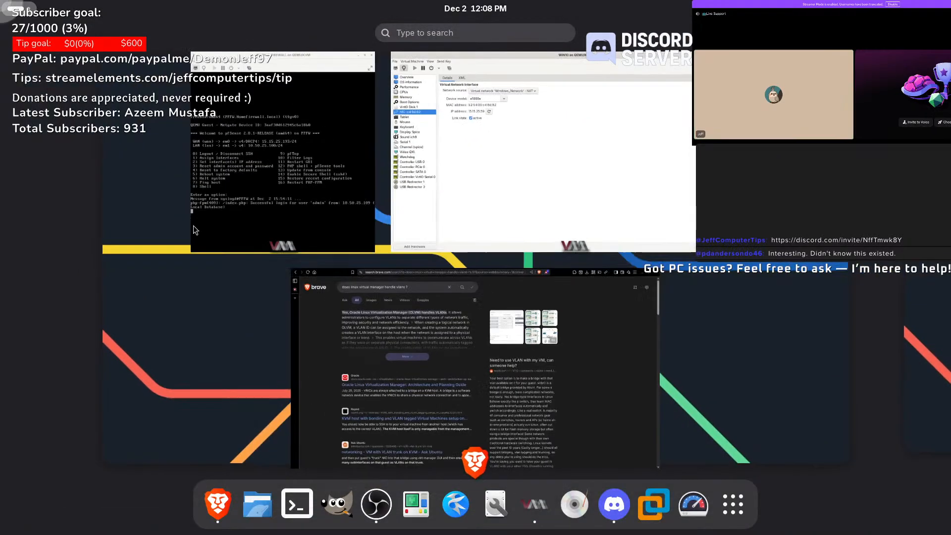
{"action": "left_click", "coordinate": [661, 268]}
- In a new terminal, run 'sudo zypper install cockpit' and enter the root password
{"action": "left_click", "coordinate": [298, 503]}
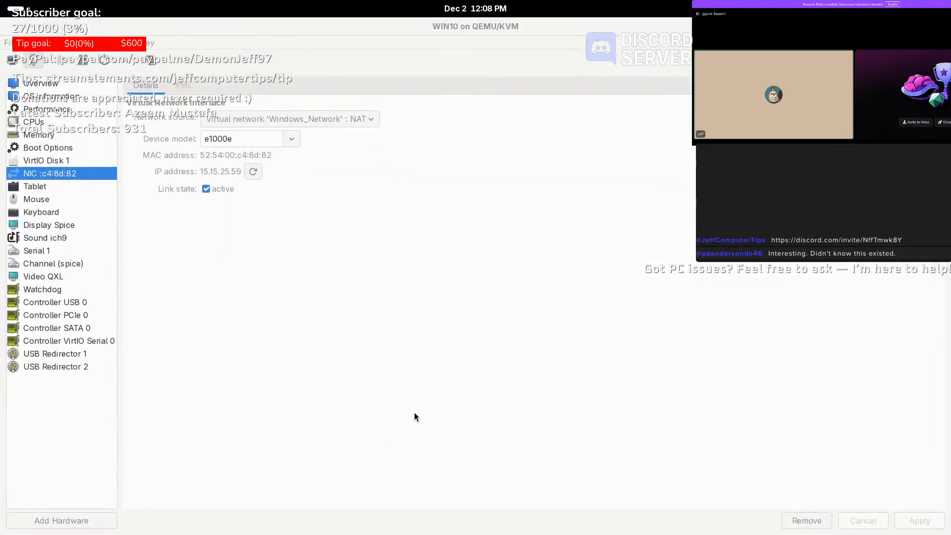
{"action": "type", "text": "sudo "}
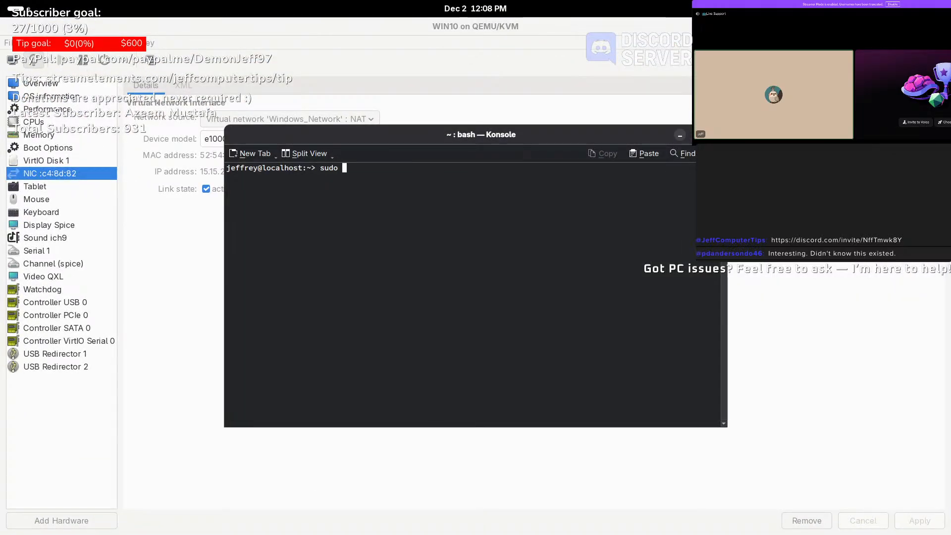
{"action": "type", "text": "zypper install cockpit"}
{"action": "key", "text": "Return"}
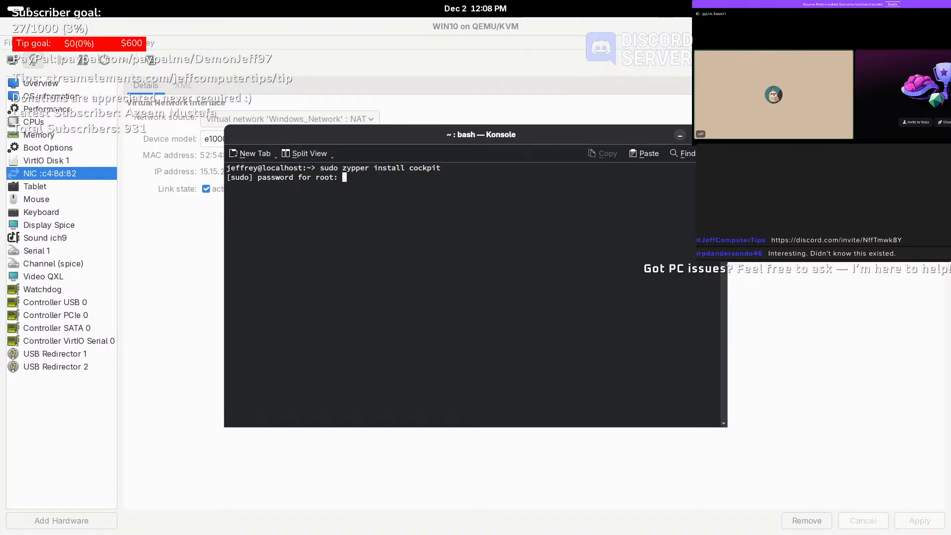
{"action": "key", "text": "Return"}
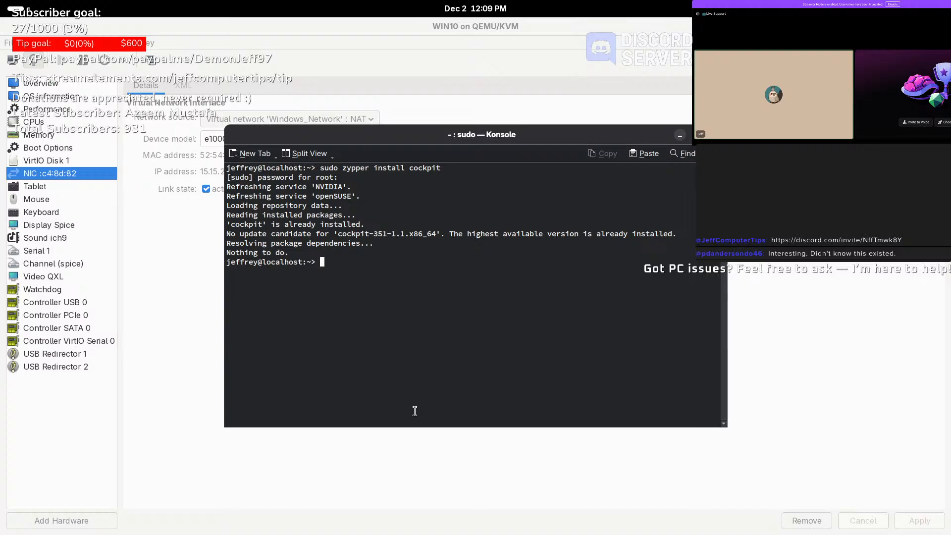
{"action": "left_click", "coordinate": [679, 135]}
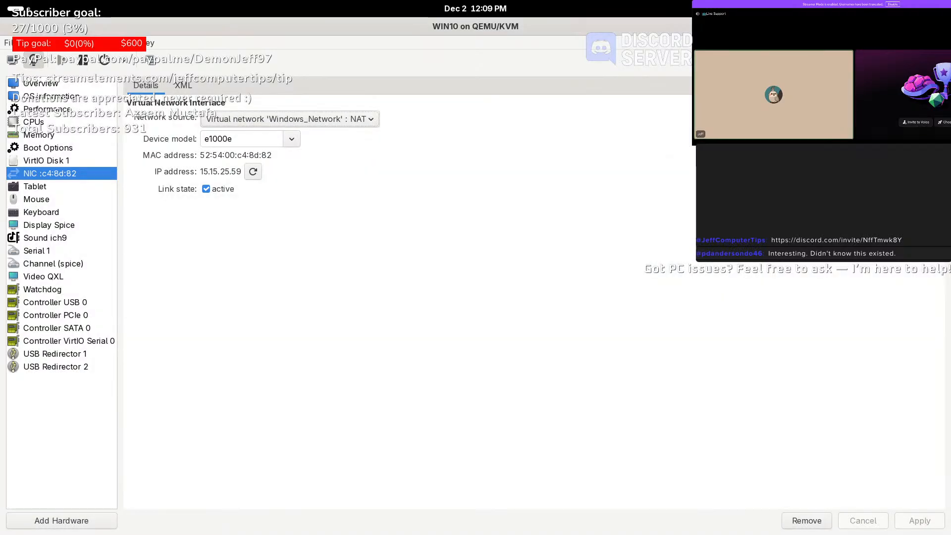
- List the host's network interfaces with 'ip a', review the output, and close the terminal
{"action": "mouse_move", "coordinate": [1, 5]}
{"action": "left_click", "coordinate": [300, 506]}
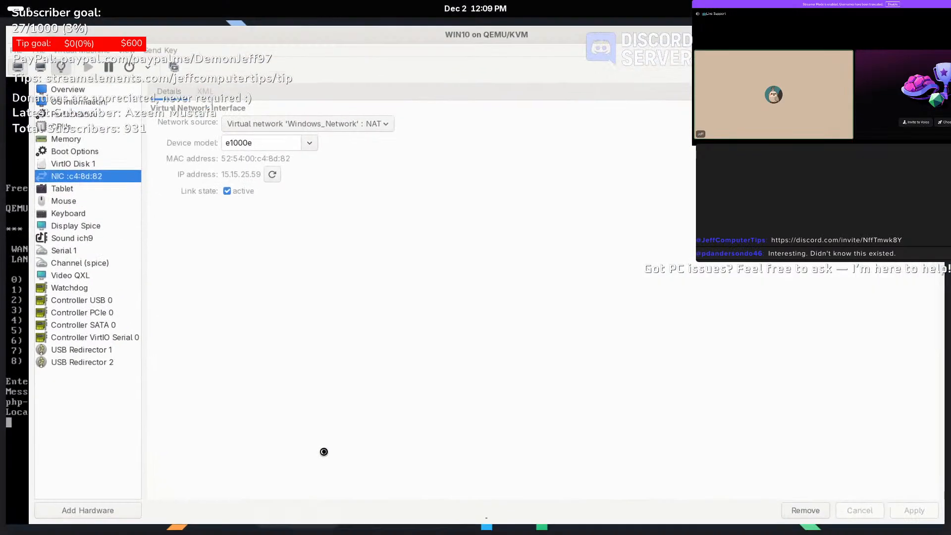
{"action": "type", "text": "ip a"}
{"action": "key", "text": "Return"}
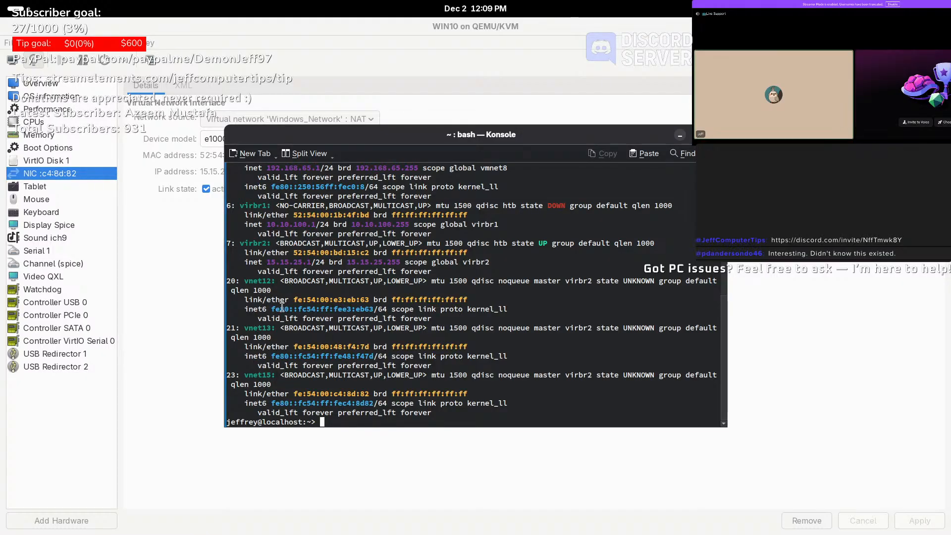
{"action": "scroll", "coordinate": [307, 297], "scroll_direction": "up", "scroll_amount": 2}
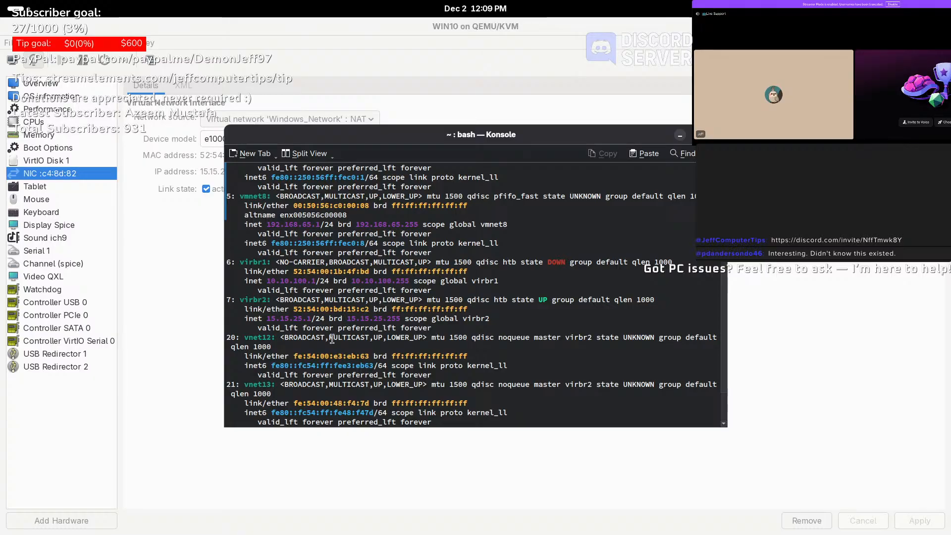
{"action": "scroll", "coordinate": [324, 355], "scroll_direction": "up", "scroll_amount": 2}
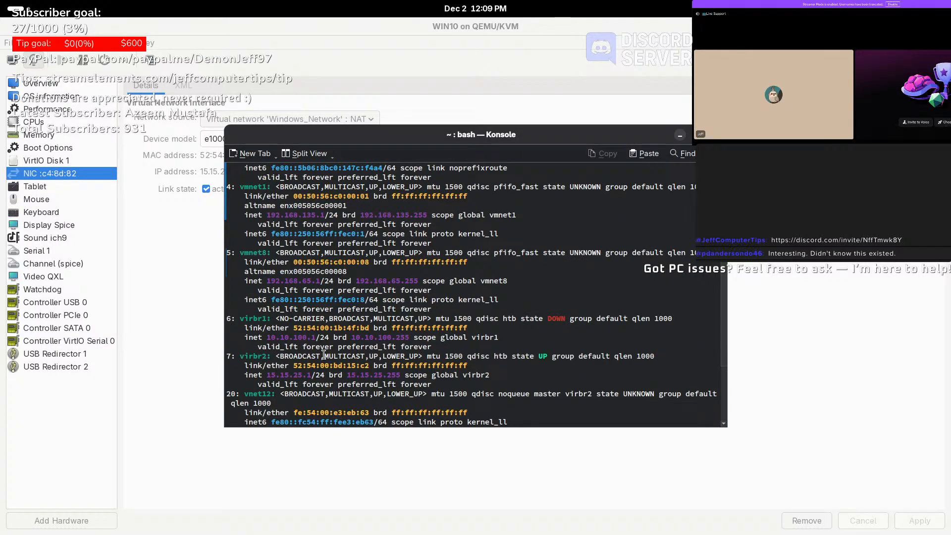
{"action": "scroll", "coordinate": [323, 354], "scroll_direction": "up", "scroll_amount": 3}
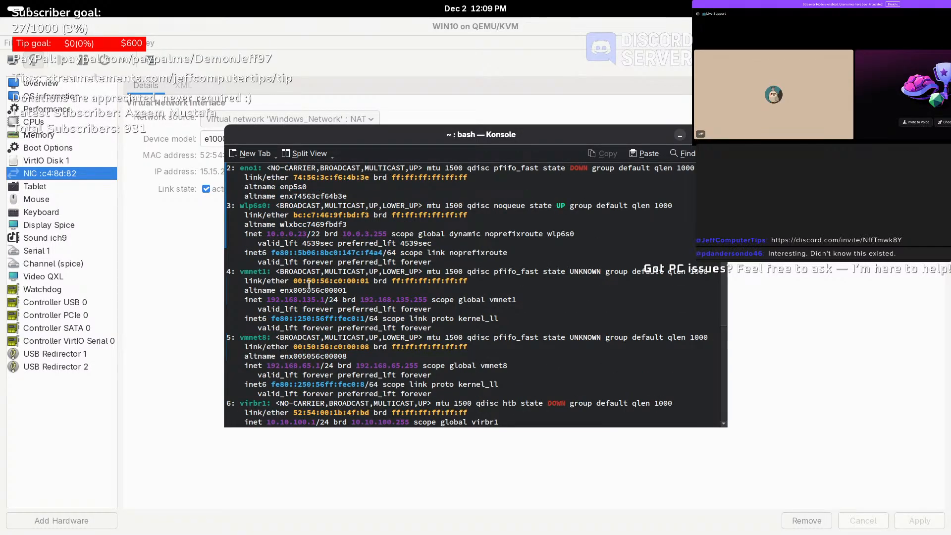
{"action": "left_click", "coordinate": [715, 134]}
- Load 10.0.0.23:9090 in Brave, proceed past the security warning, and retry the refused connection
{"action": "mouse_move", "coordinate": [0, 0]}
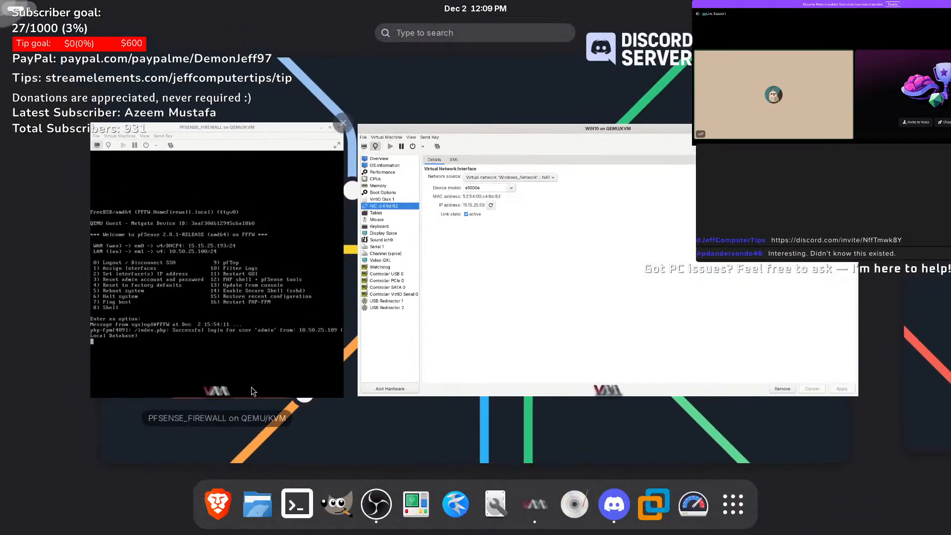
{"action": "left_click", "coordinate": [223, 485]}
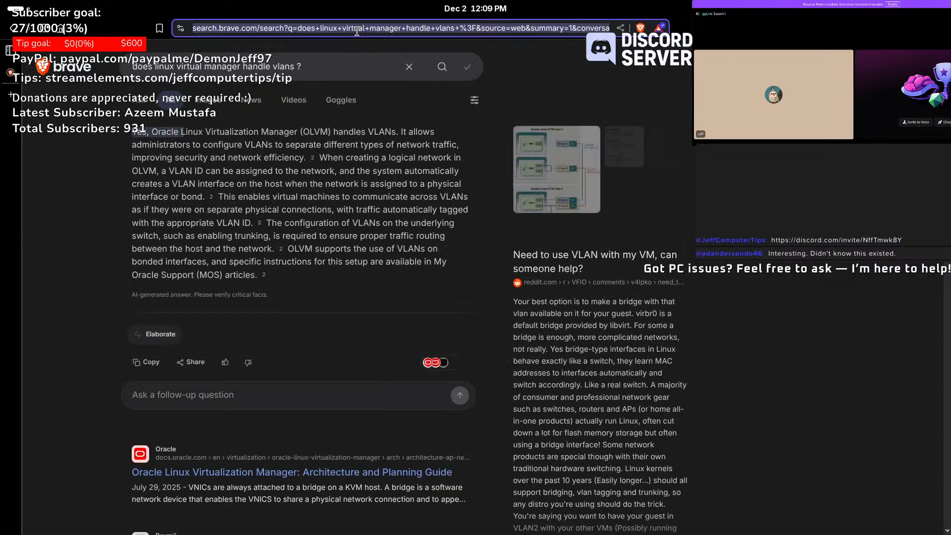
{"action": "left_click", "coordinate": [358, 31]}
{"action": "type", "text": "10.0"}
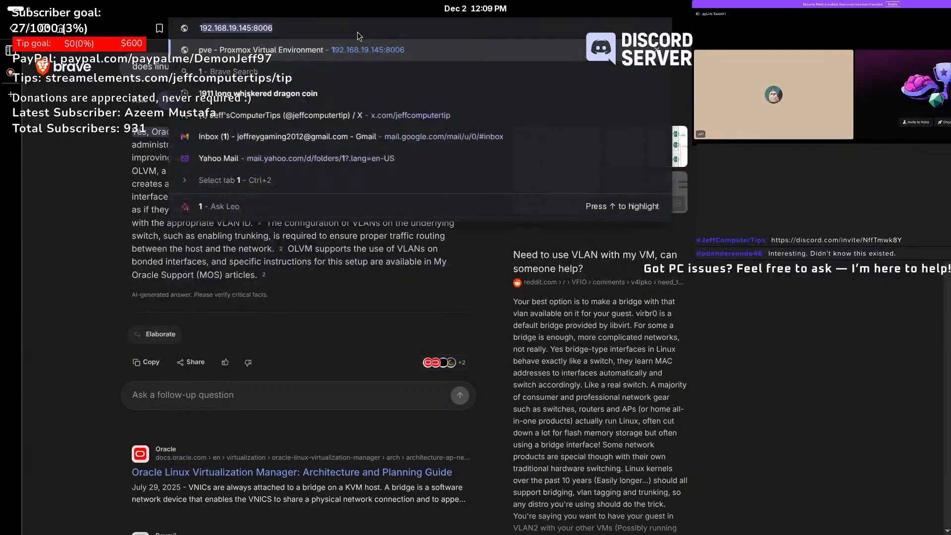
{"action": "type", "text": ".0.23"}
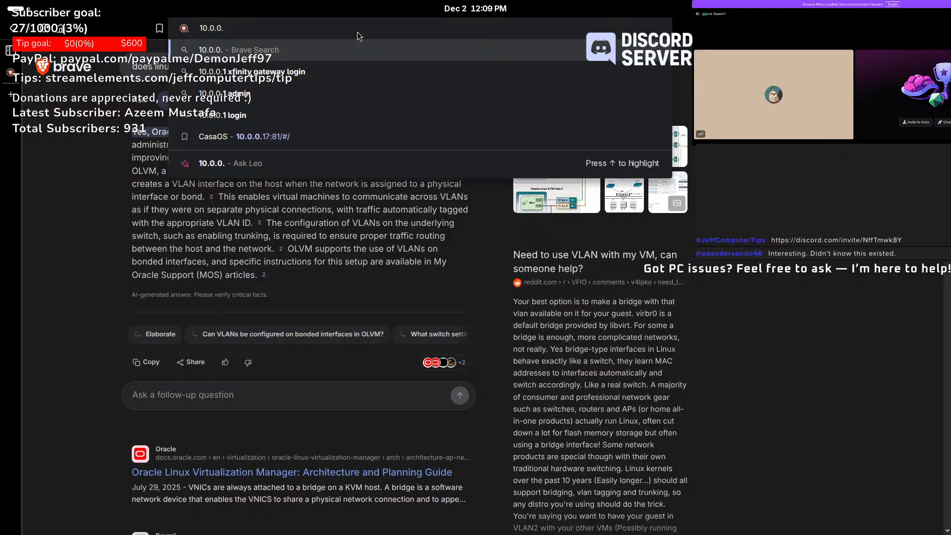
{"action": "type", "text": "9090"}
{"action": "key", "text": "Return"}
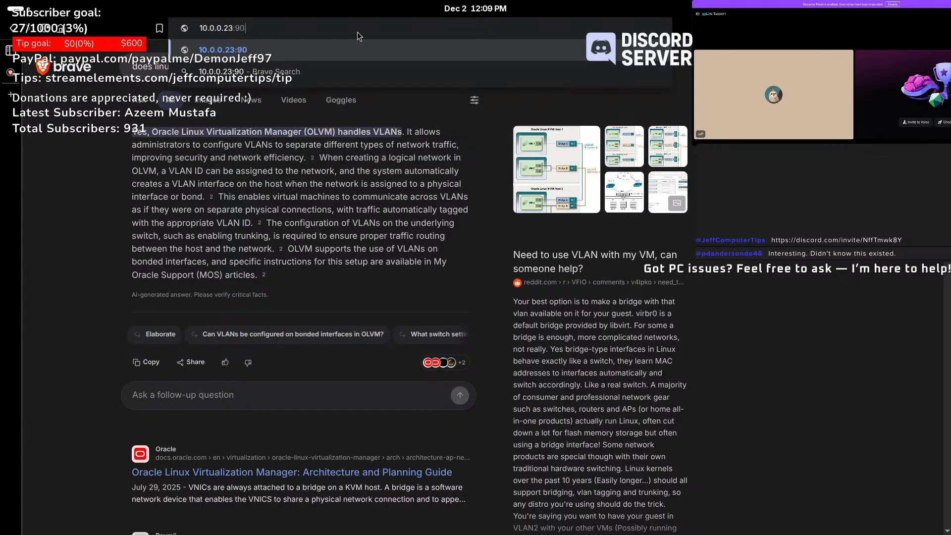
{"action": "left_click", "coordinate": [367, 325]}
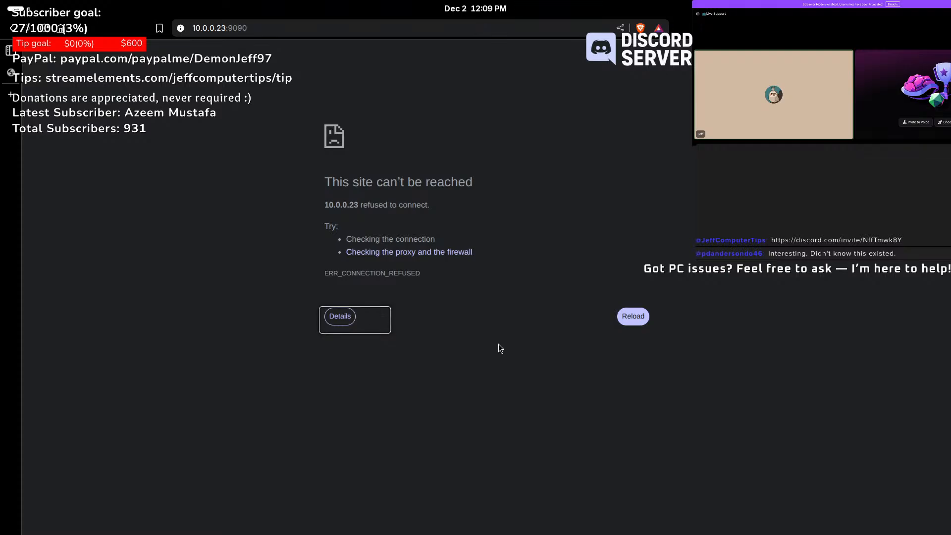
{"action": "left_click", "coordinate": [624, 321]}
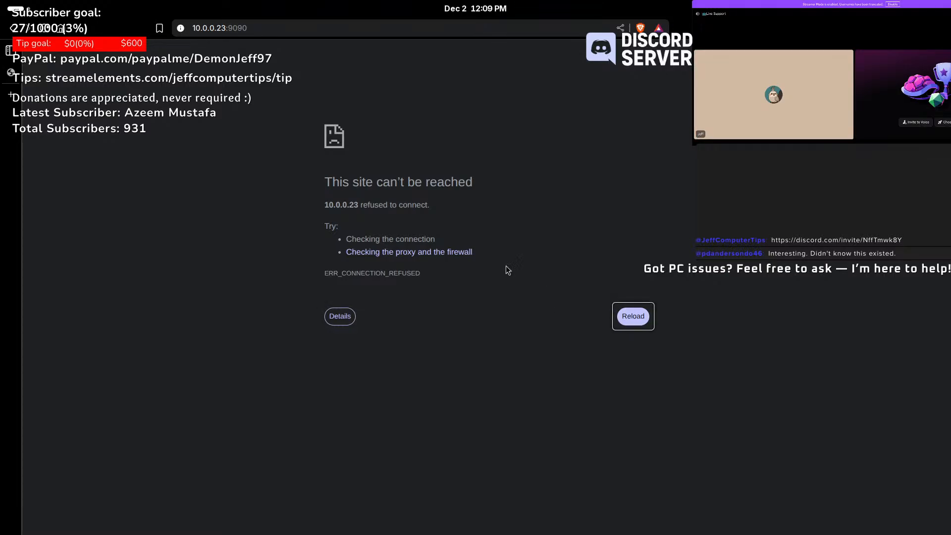
{"action": "left_click", "coordinate": [632, 321]}
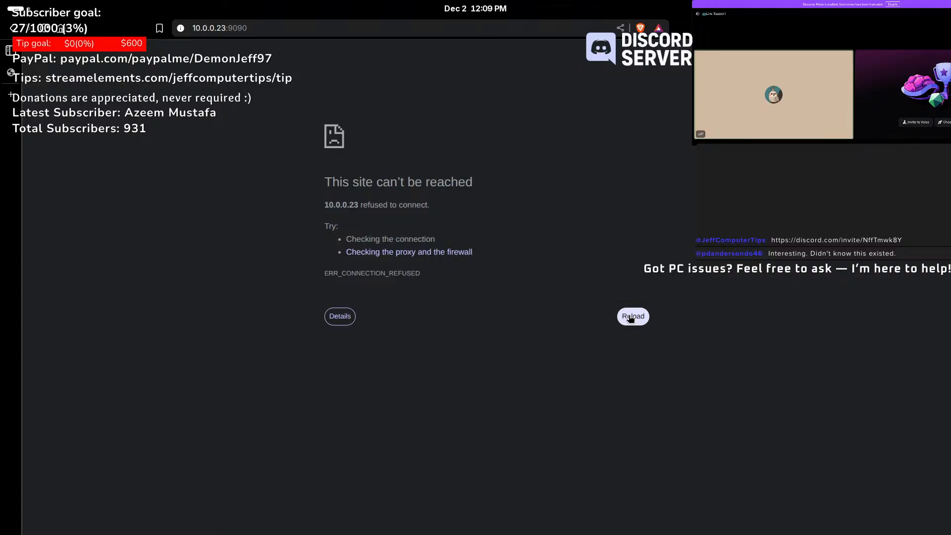
- Remove the port and load plain 10.0.0.23, retrying once more
{"action": "double_click", "coordinate": [347, 28]}
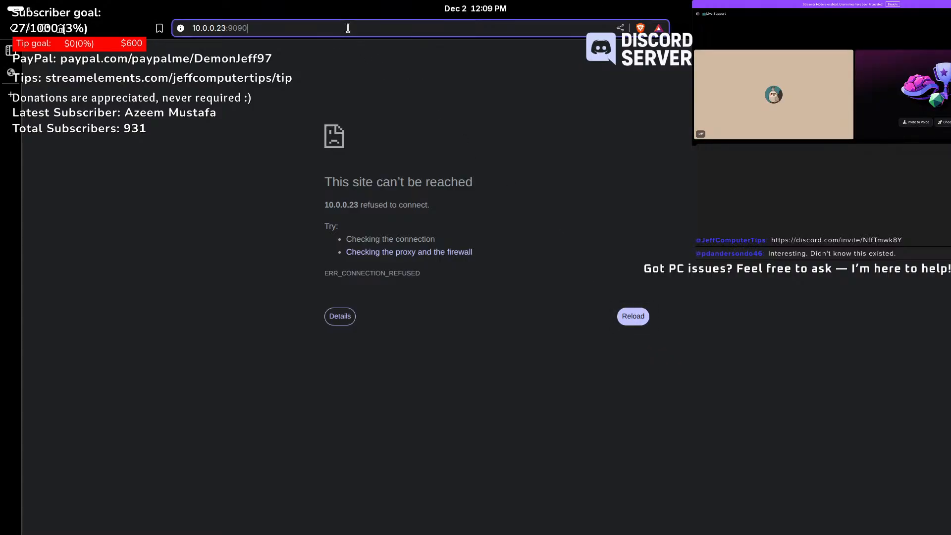
{"action": "key", "text": "BackSpace"}
{"action": "key", "text": "BackSpace"}
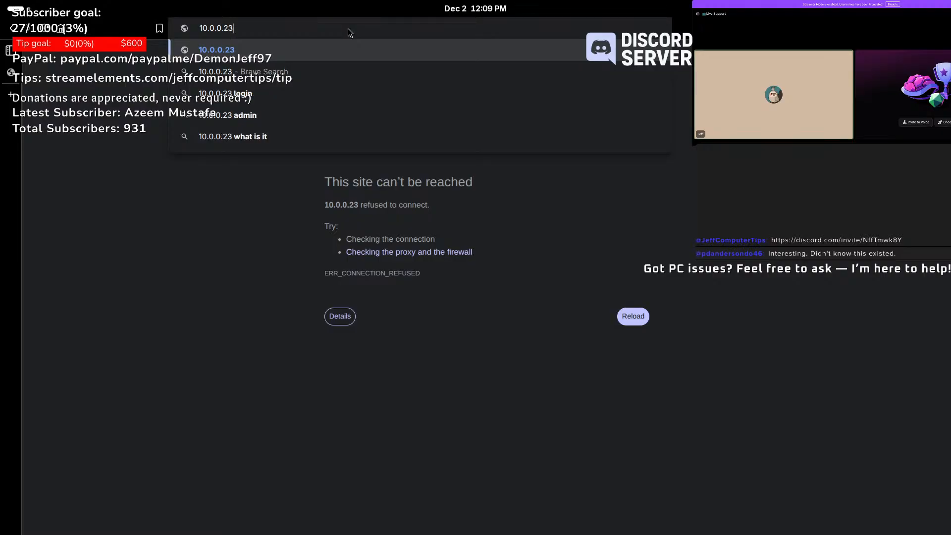
{"action": "key", "text": "Return"}
{"action": "left_click", "coordinate": [635, 315]}
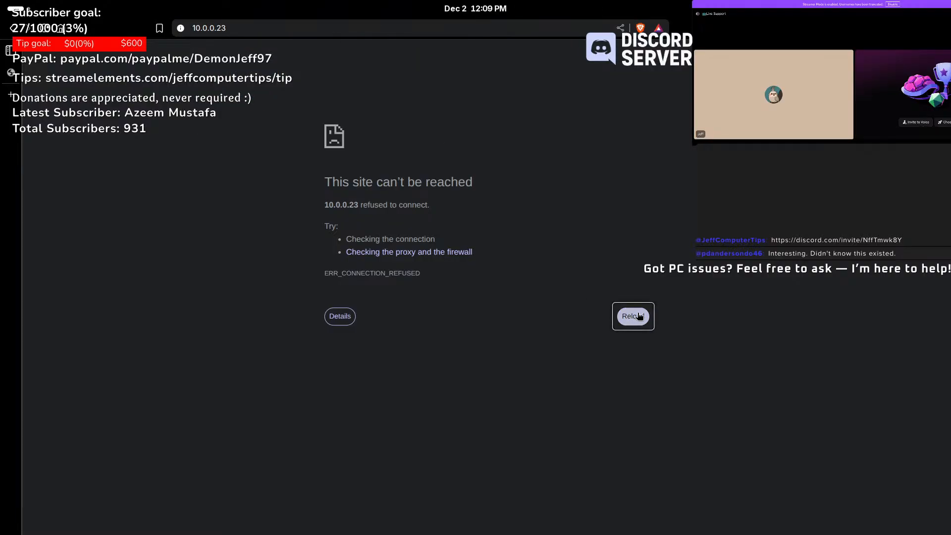
- In a new terminal, run 'cockpit' to check whether it is installed
{"action": "mouse_move", "coordinate": [0, 0]}
{"action": "left_click", "coordinate": [297, 504]}
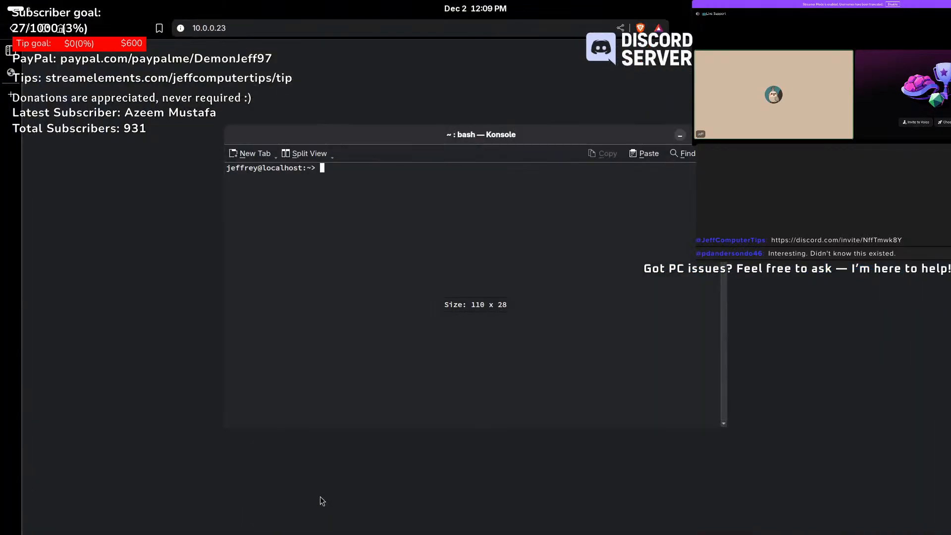
{"action": "type", "text": "co"}
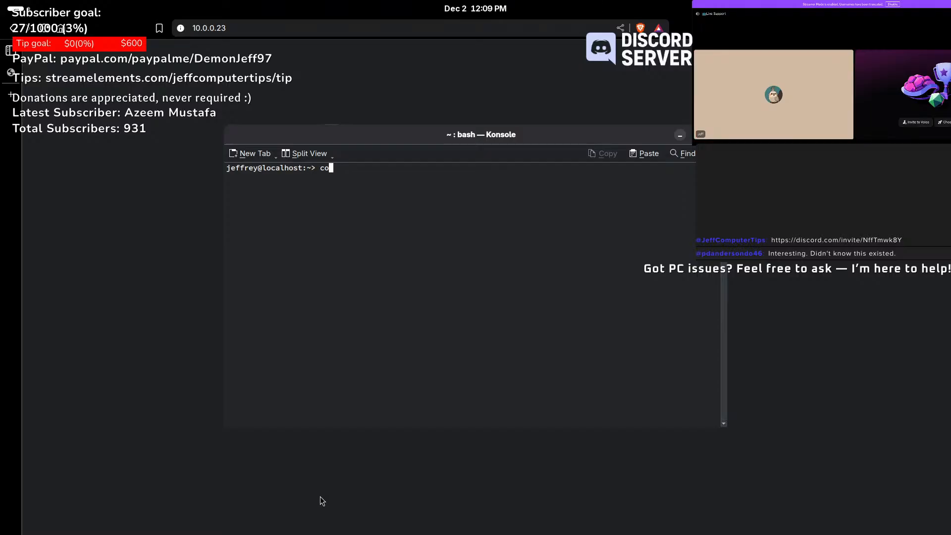
{"action": "type", "text": "ckpit"}
{"action": "key", "text": "Return"}
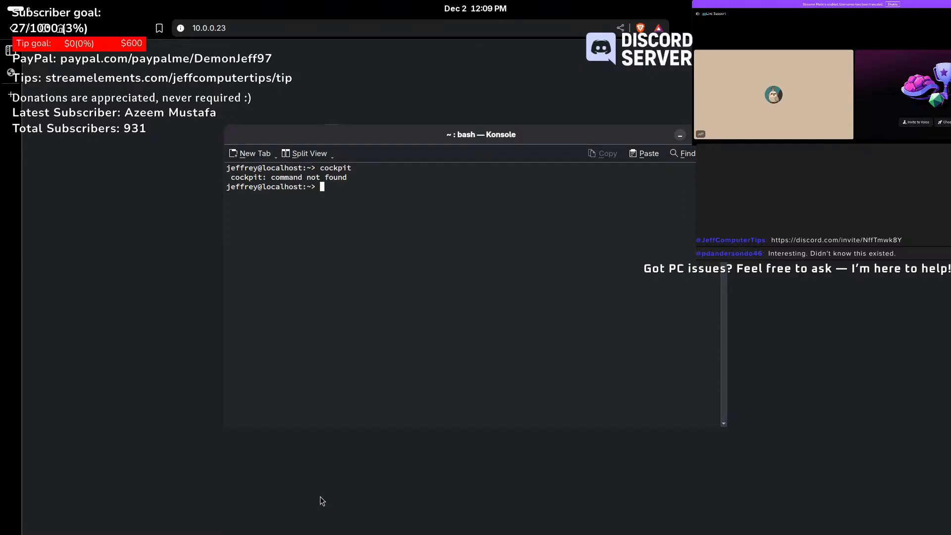
- Run 'sudo zypper install cockpit' and enter the administrator password
{"action": "type", "text": "sudo zypper install "}
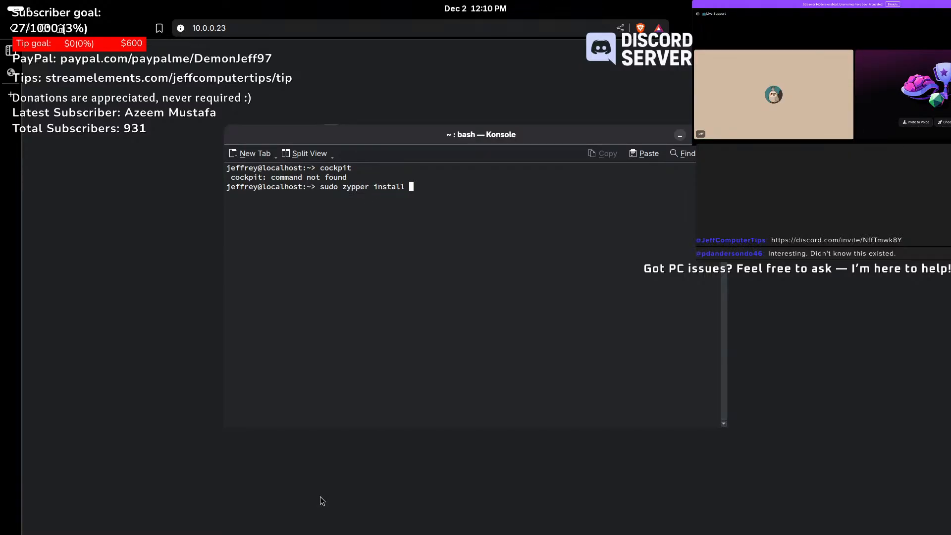
{"action": "type", "text": "cockpit"}
{"action": "key", "text": "Return"}
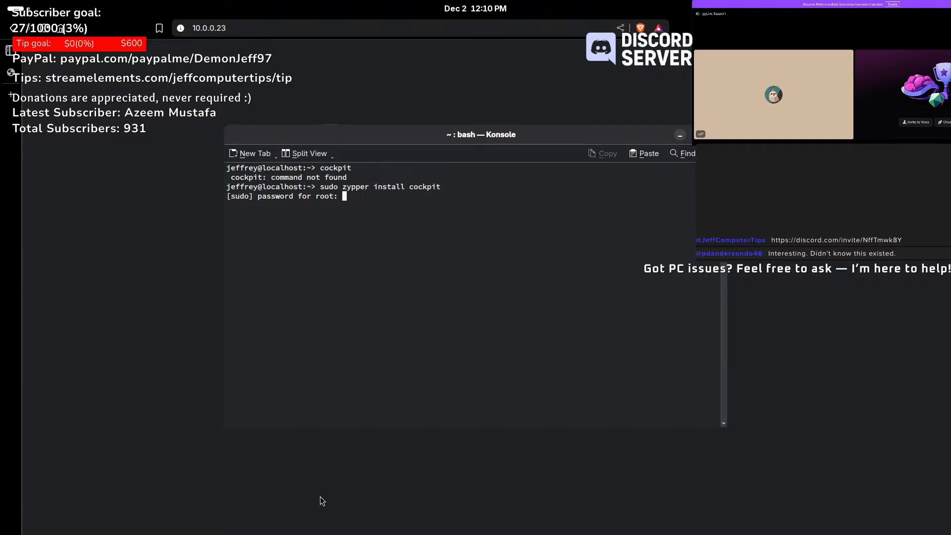
{"action": "key", "text": "Return"}
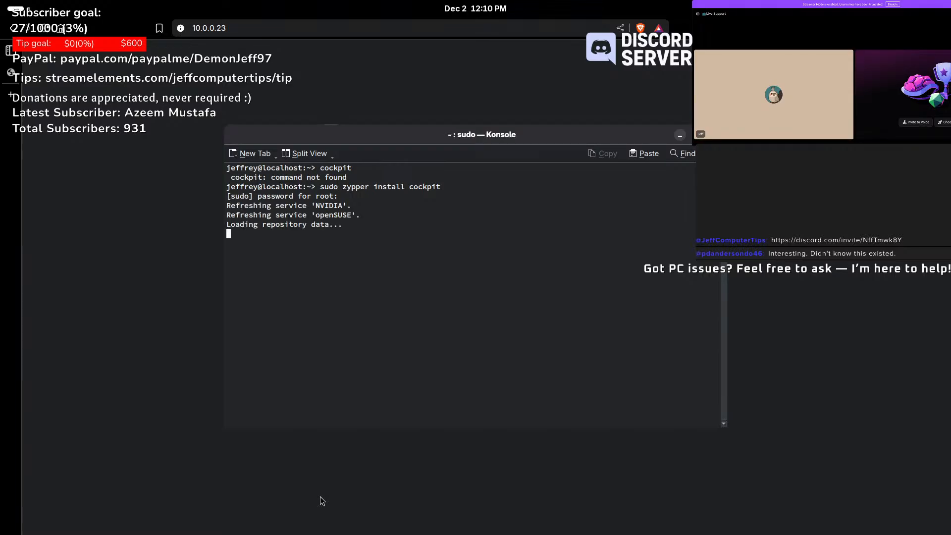